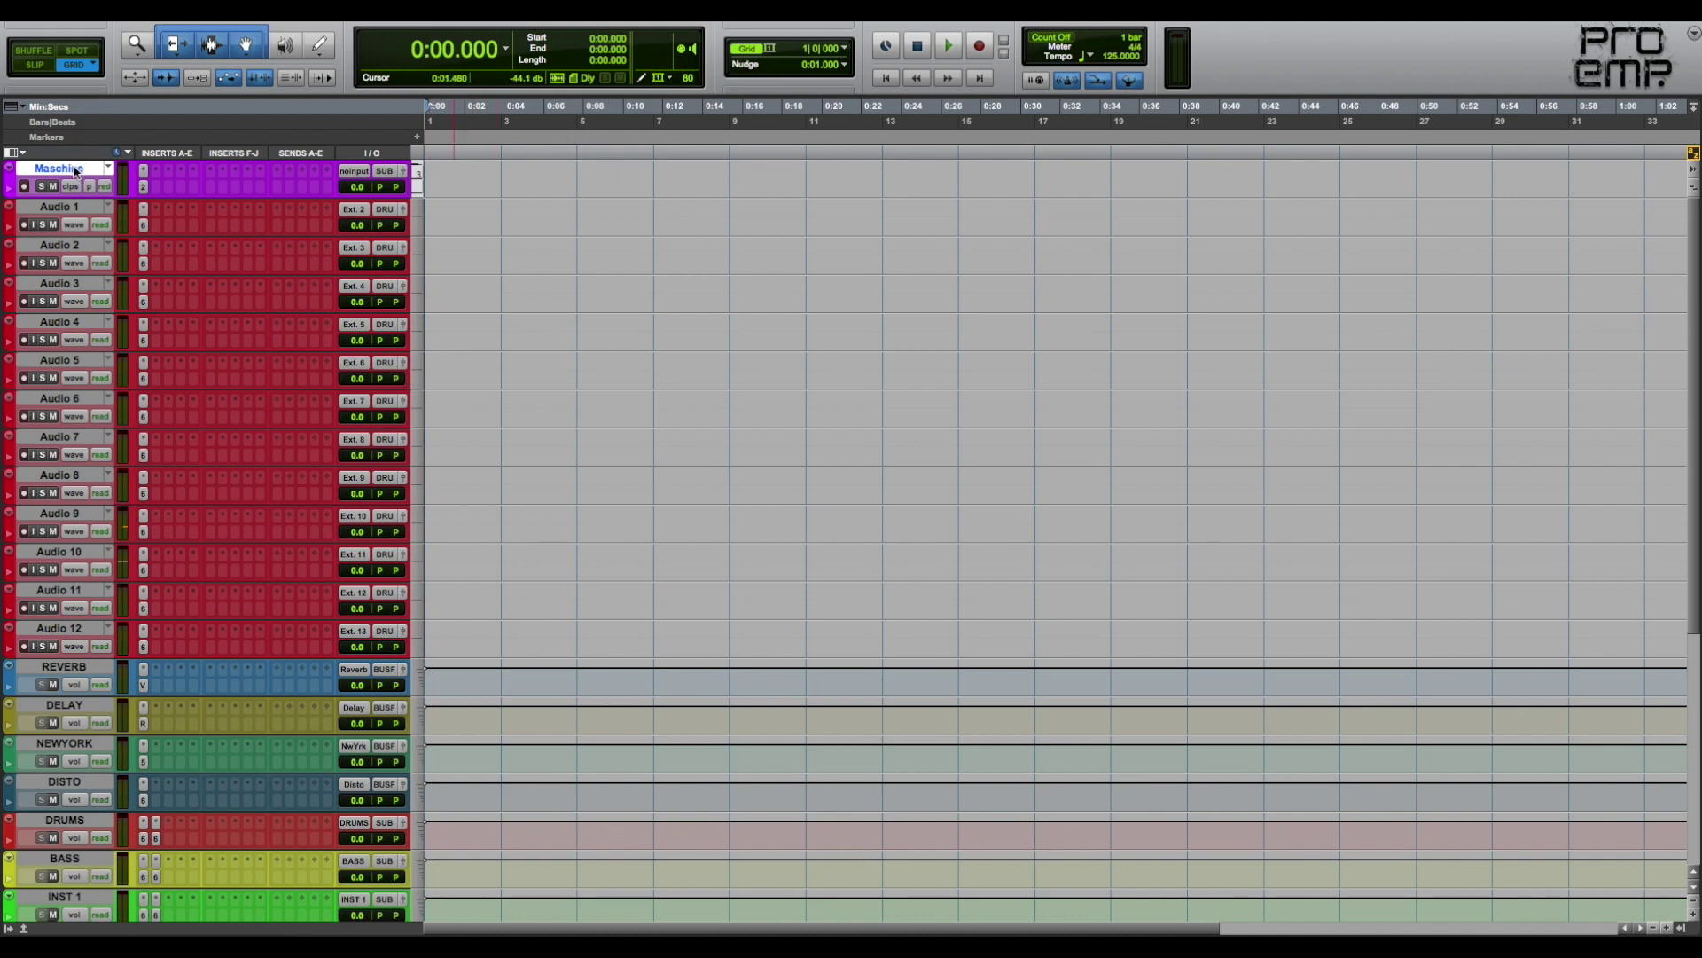
Open the Maschine 2 instrument on the Maschine track and review Group A1's sounds and the session's track list
click(212, 170)
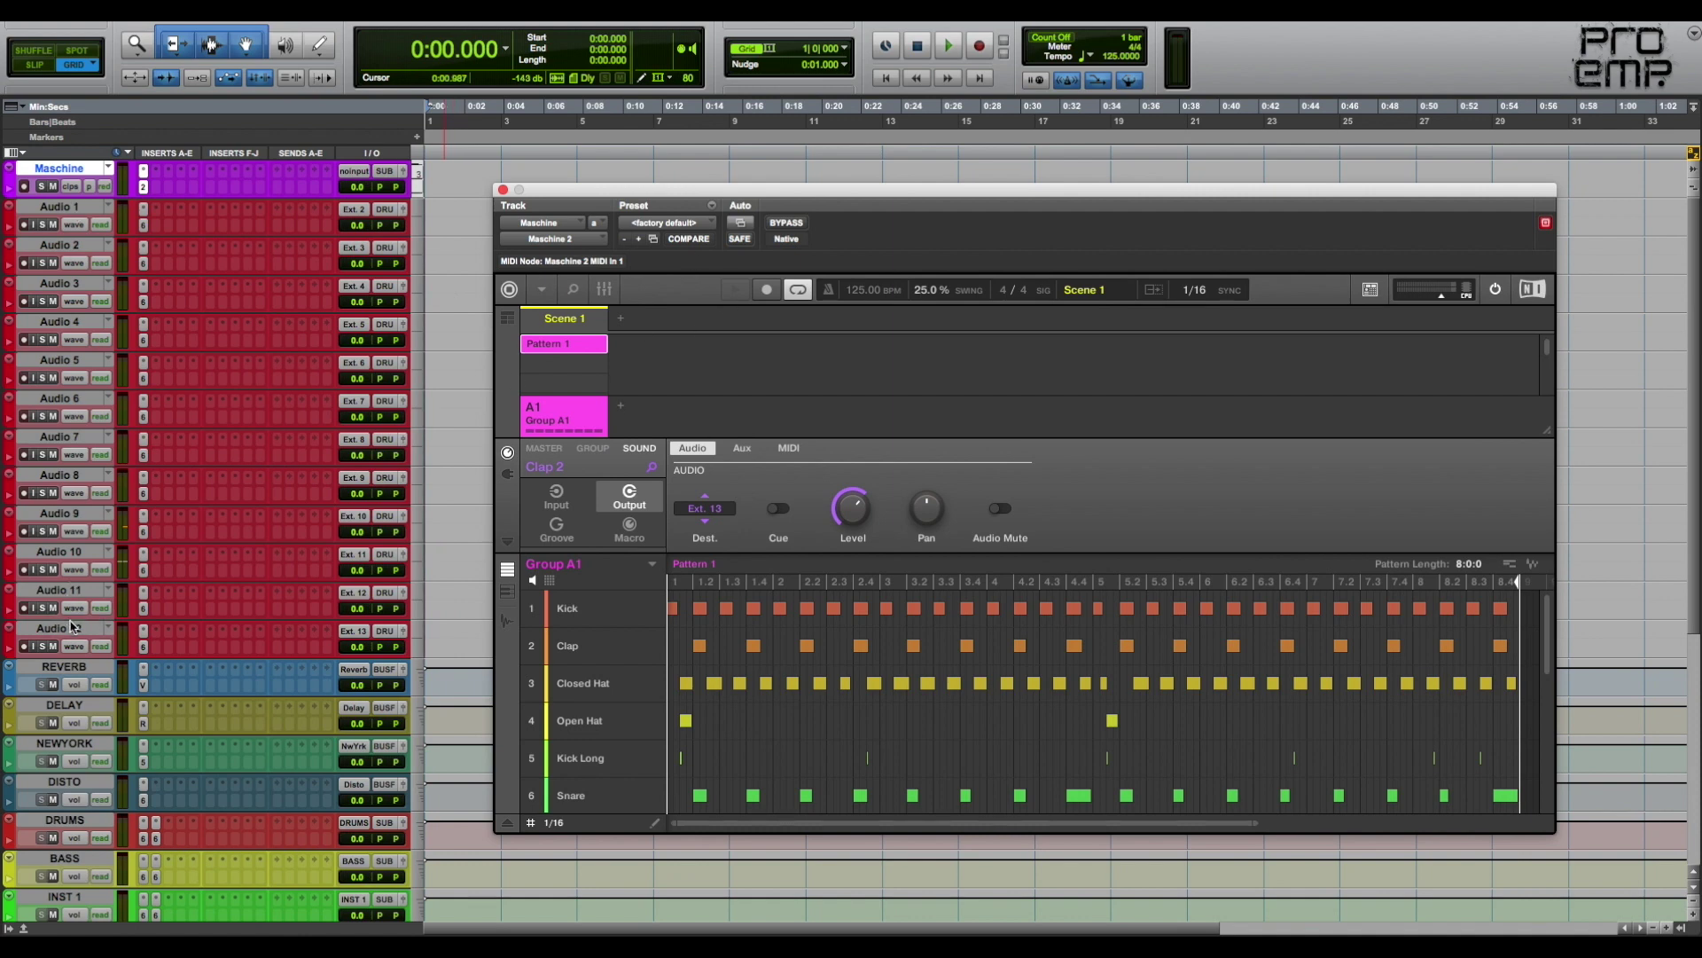
scroll(600, 621, down, 1)
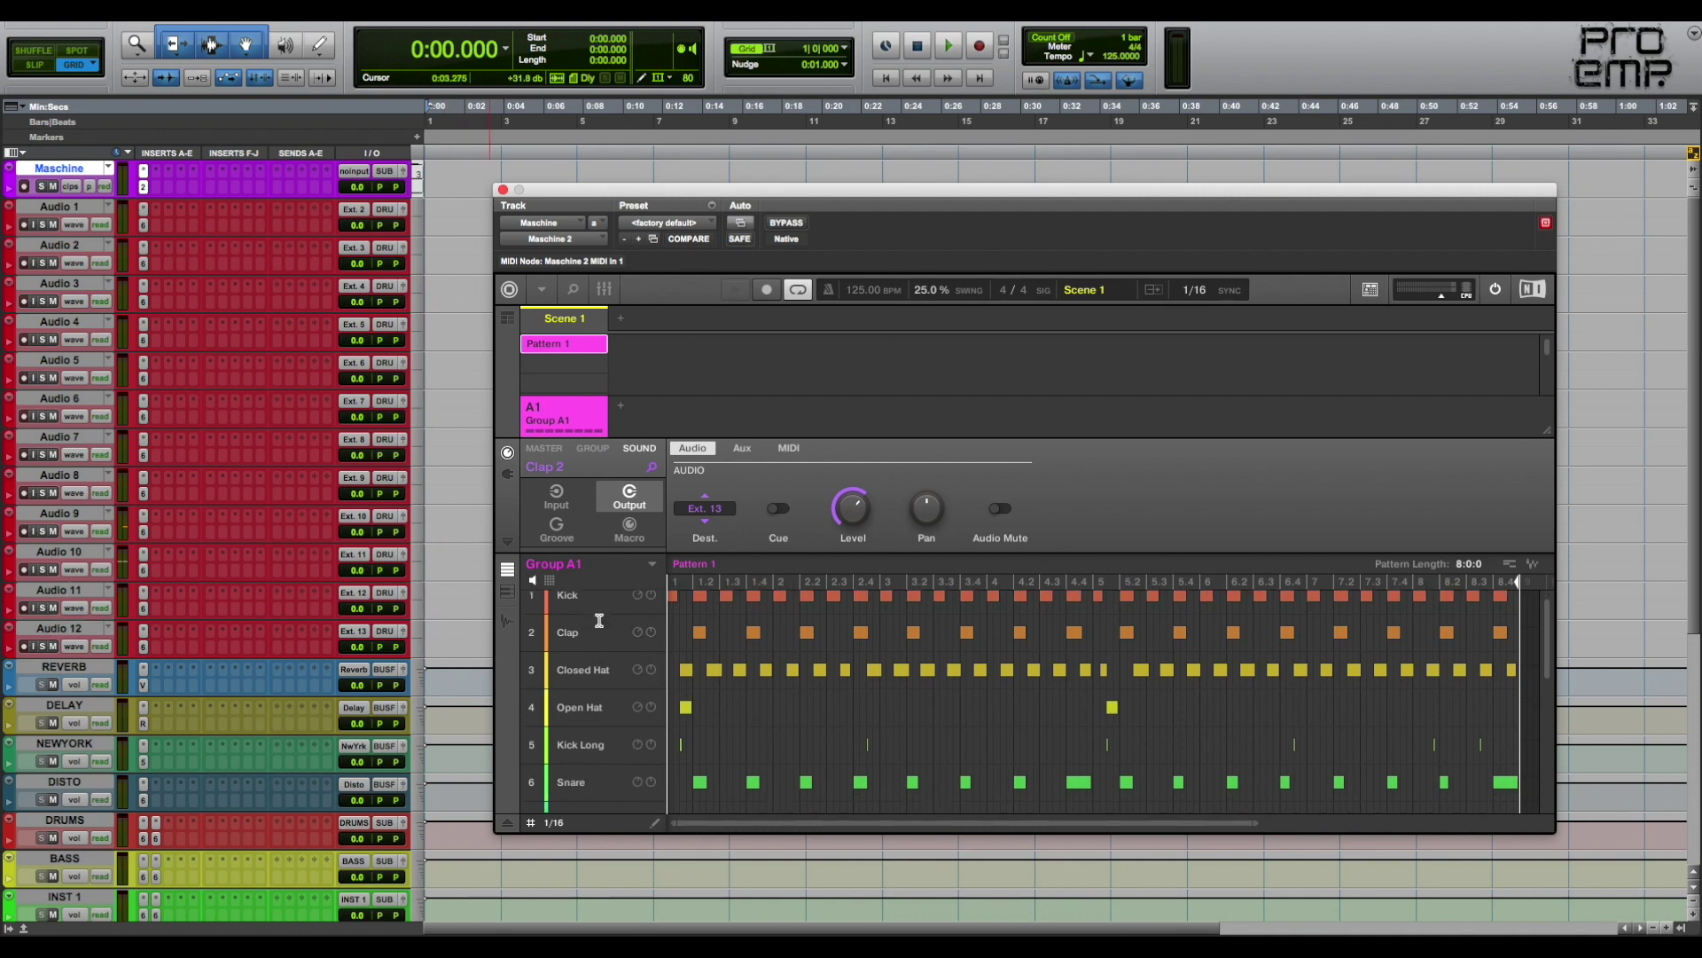
scroll(599, 620, down, 3)
scroll(184, 617, down, 5)
scroll(183, 617, down, 2)
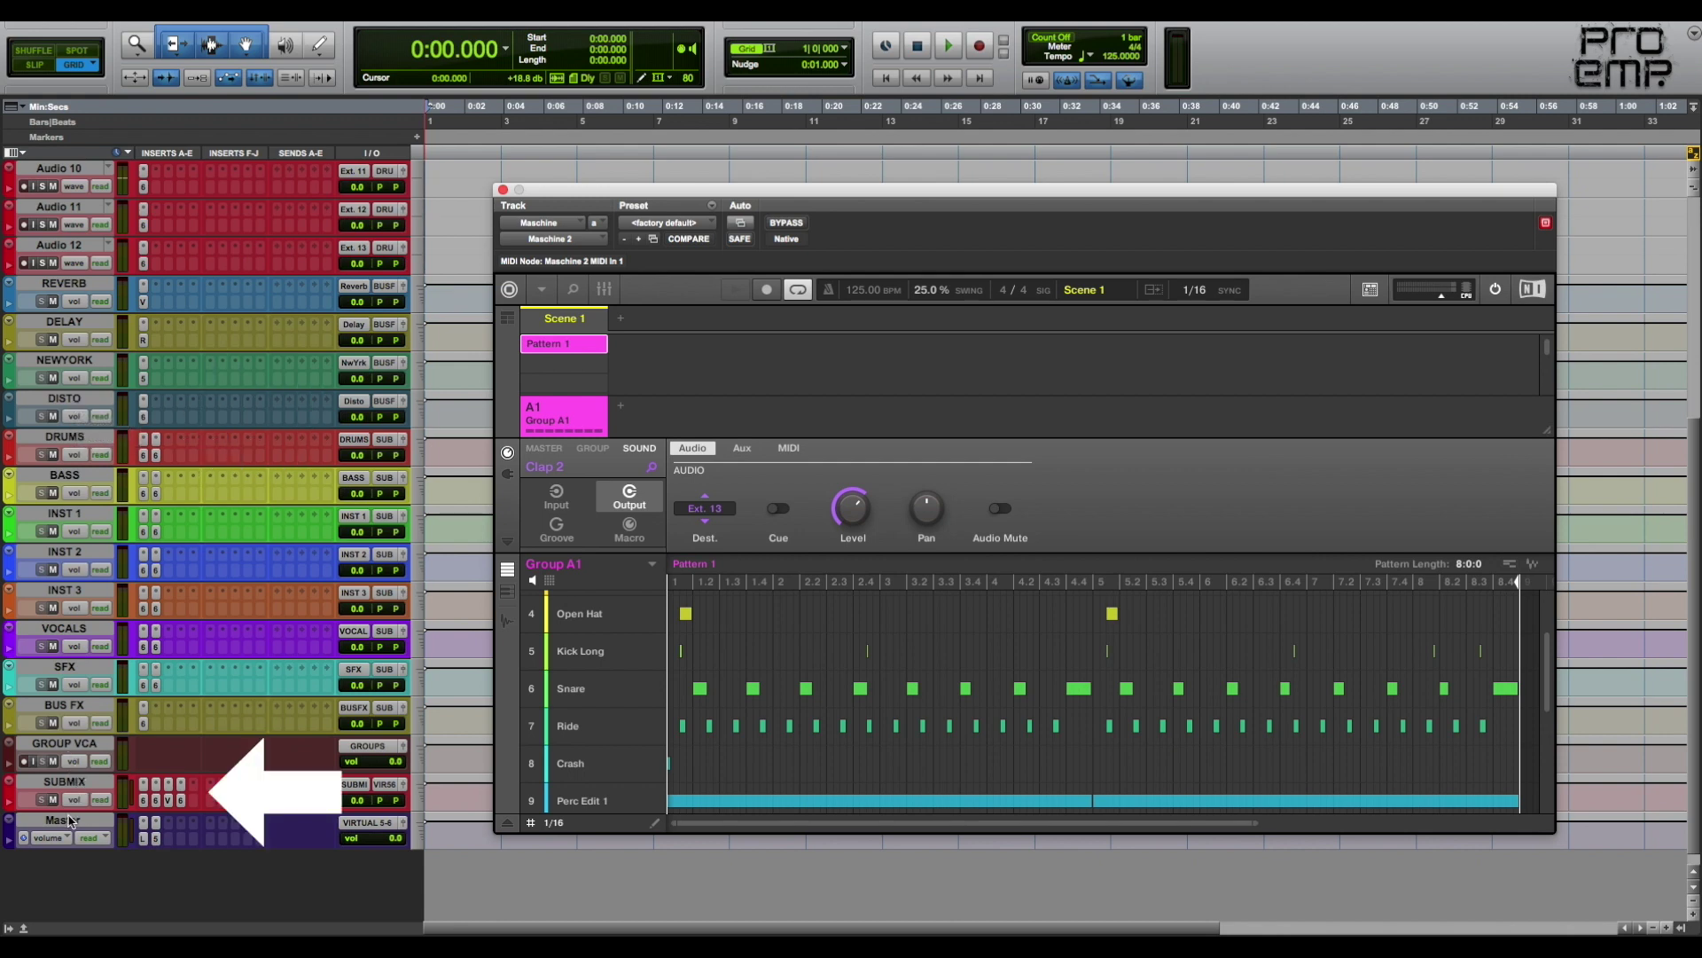
scroll(240, 440, up, 13)
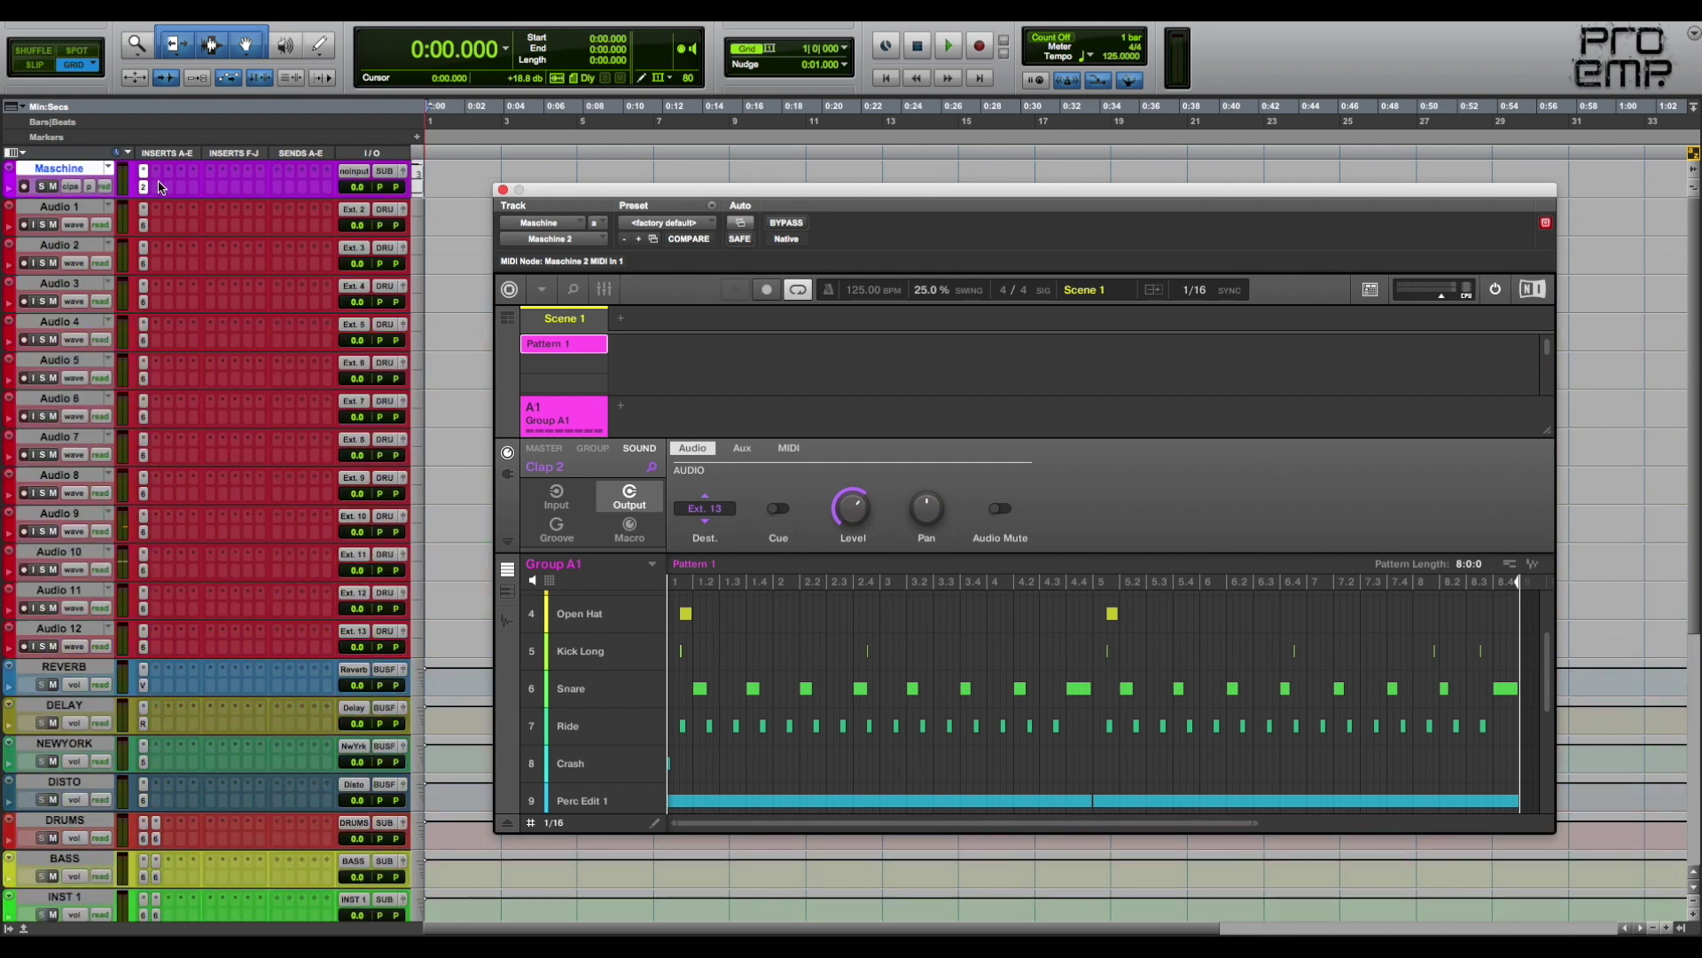
scroll(731, 631, up, 3)
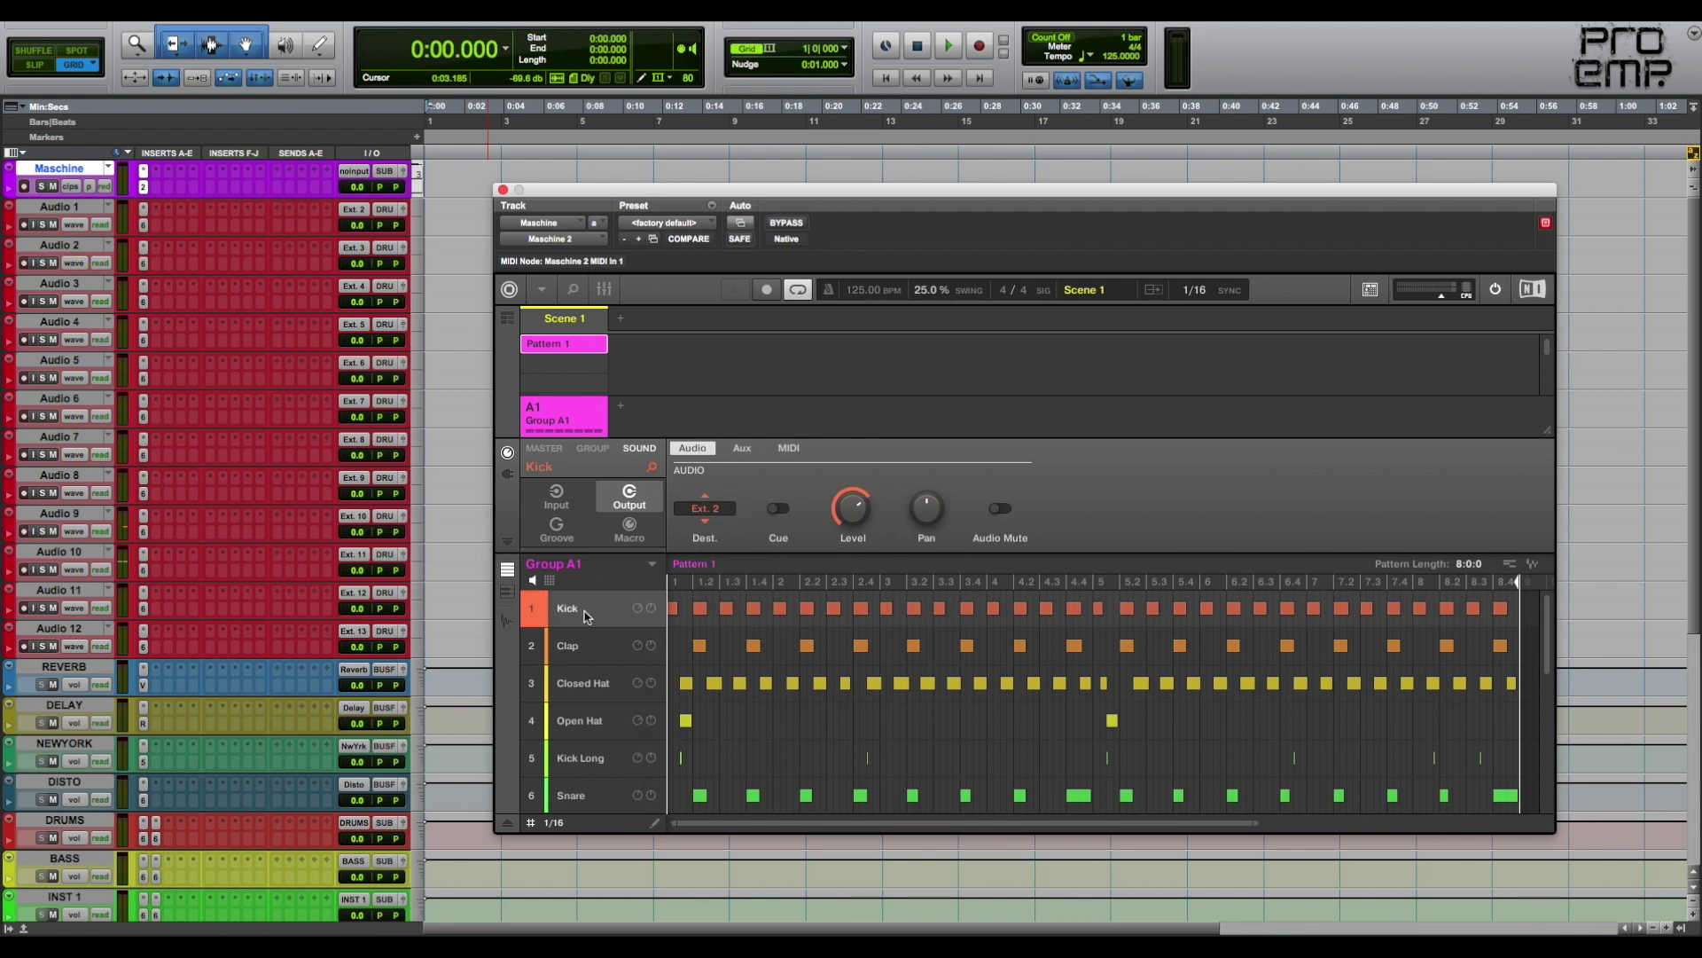
Check the output destinations assigned to the Clap, Closed Hat and Clap 2 sounds in Group A1
click(564, 654)
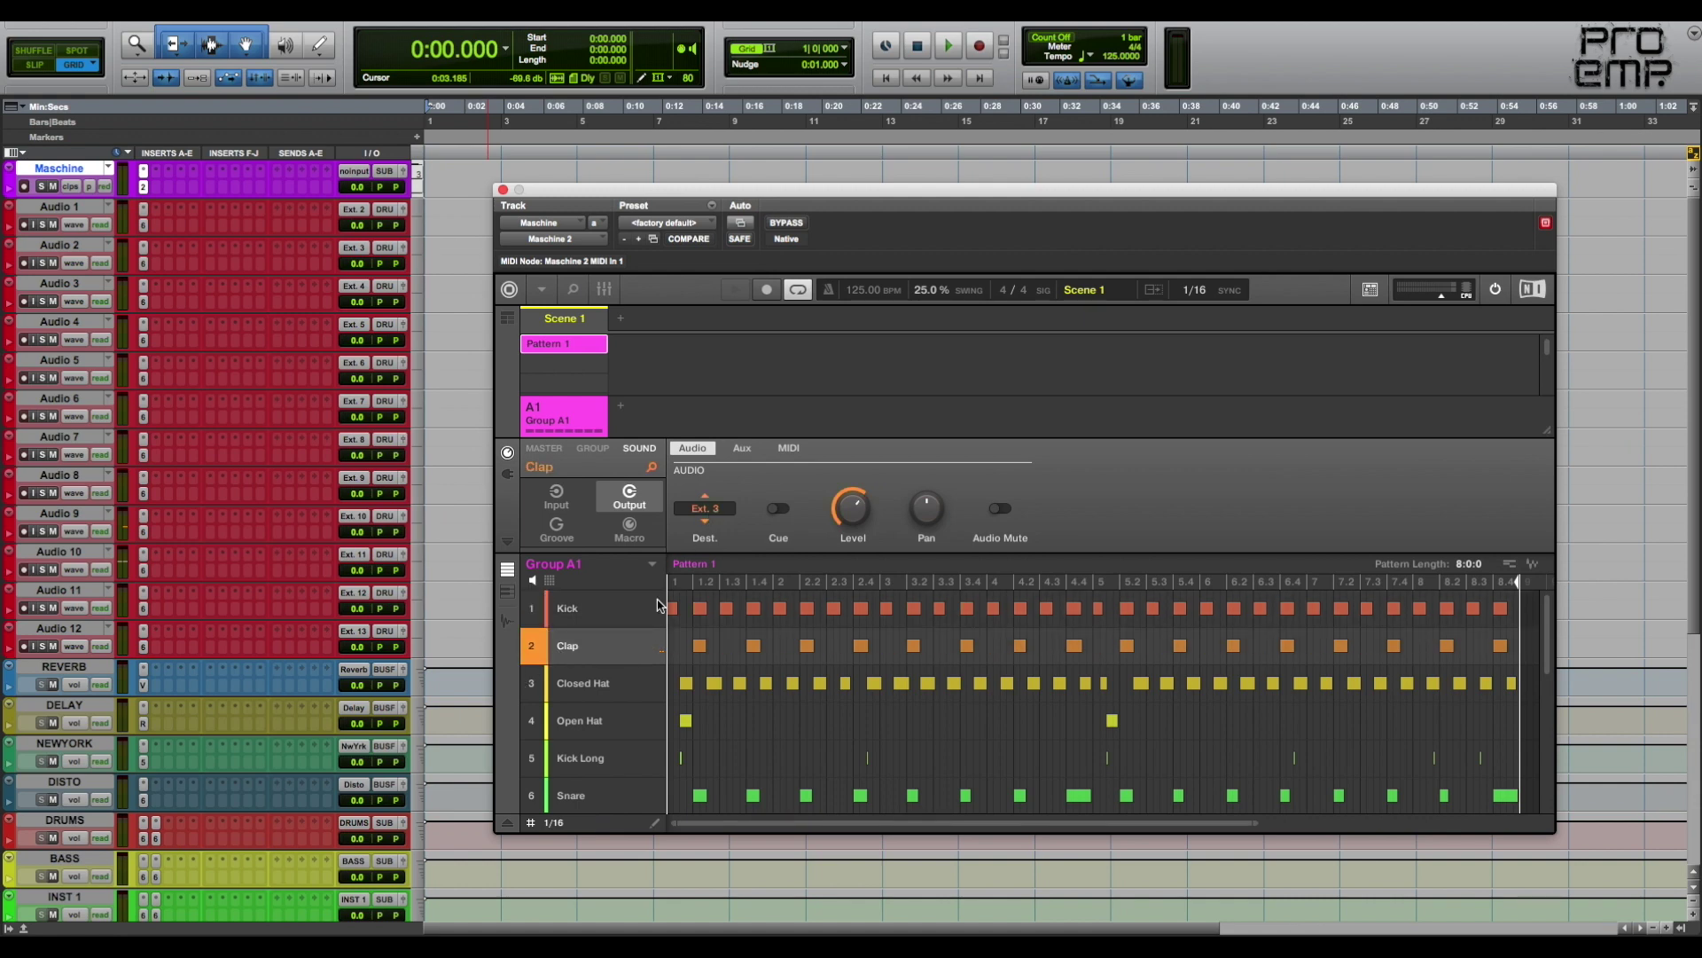
click(612, 682)
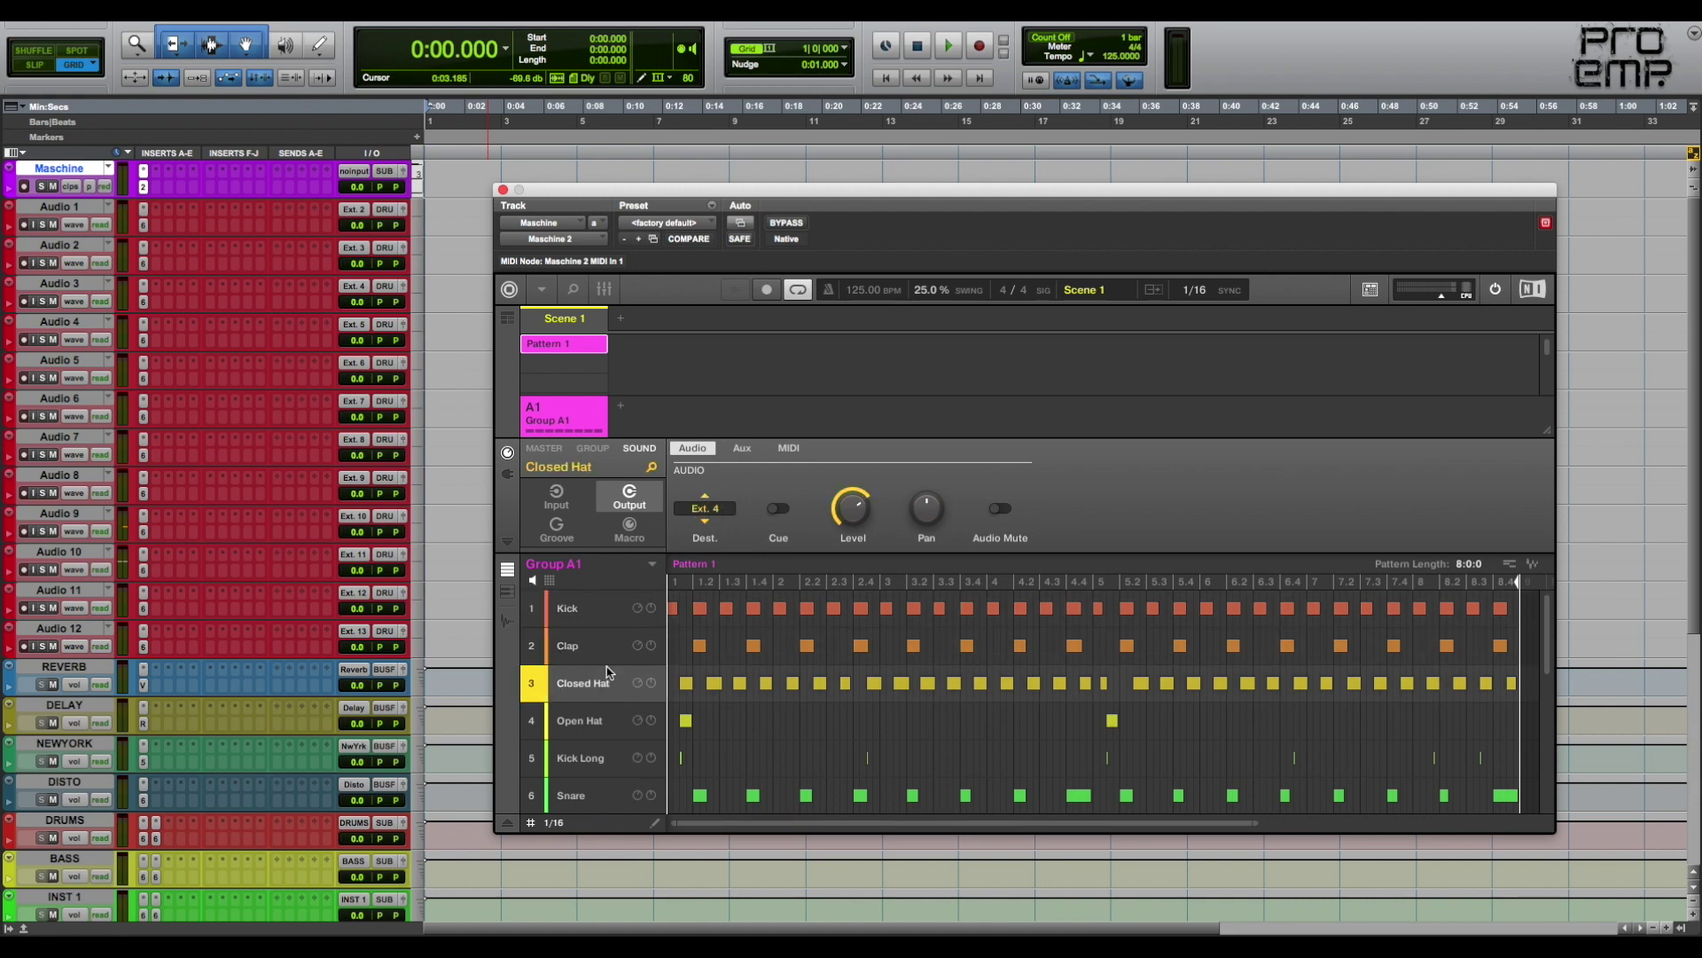
scroll(585, 727, down, 5)
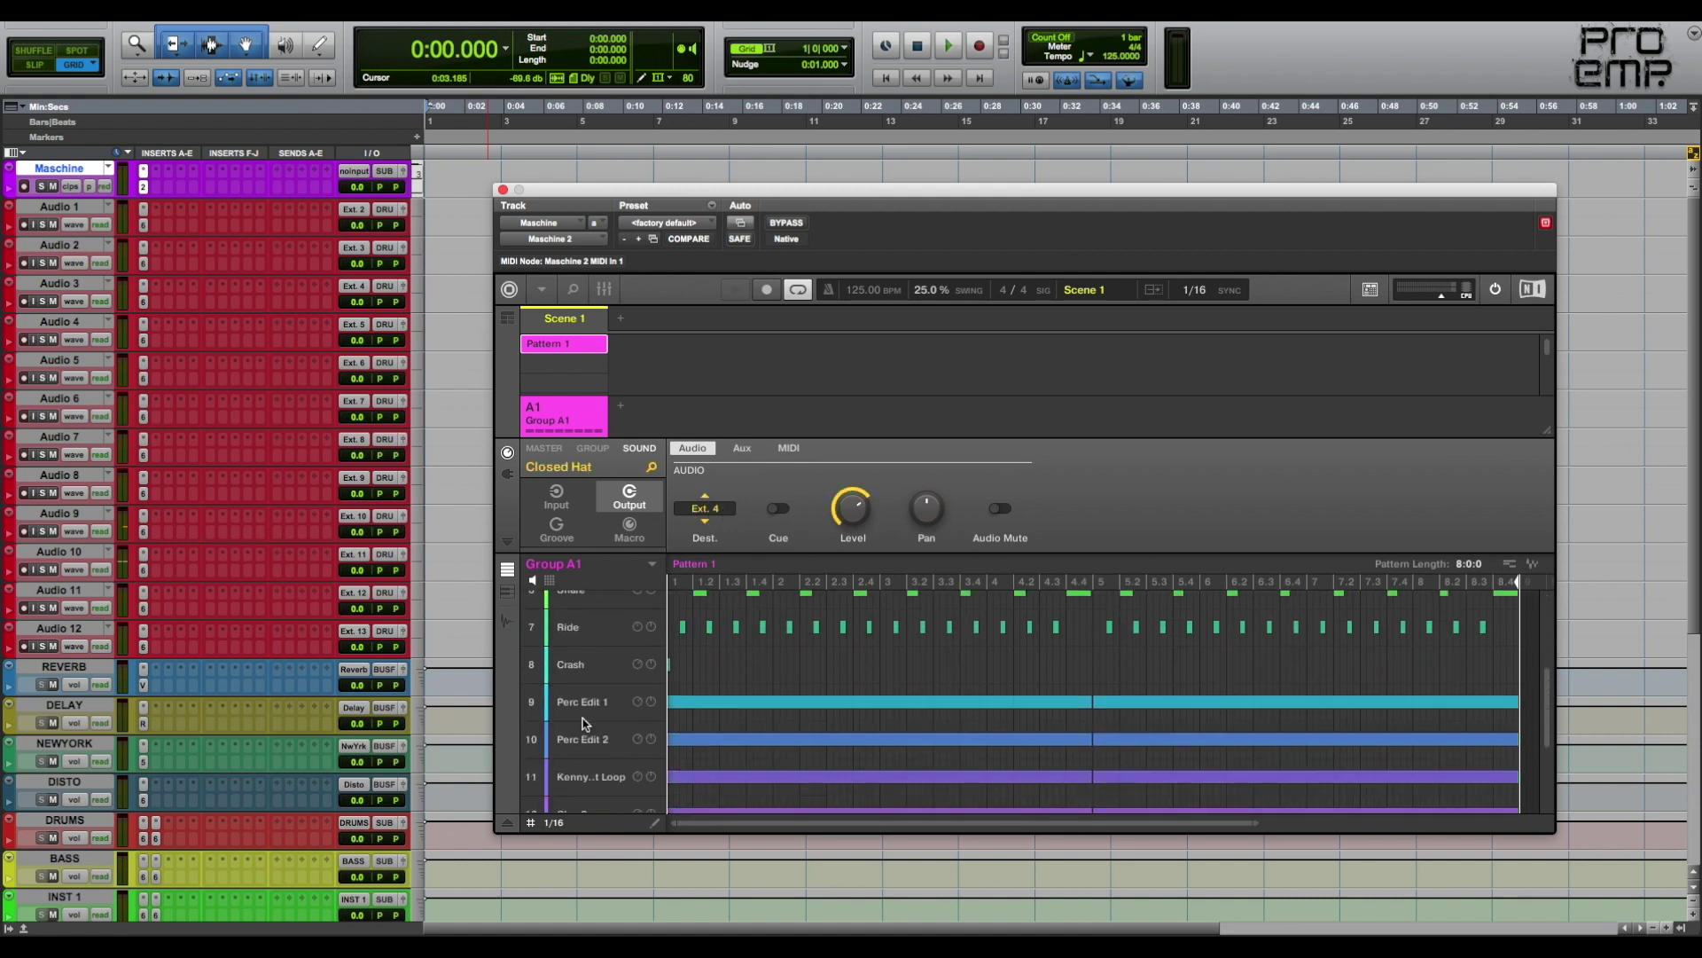
scroll(585, 732, down, 1)
click(576, 770)
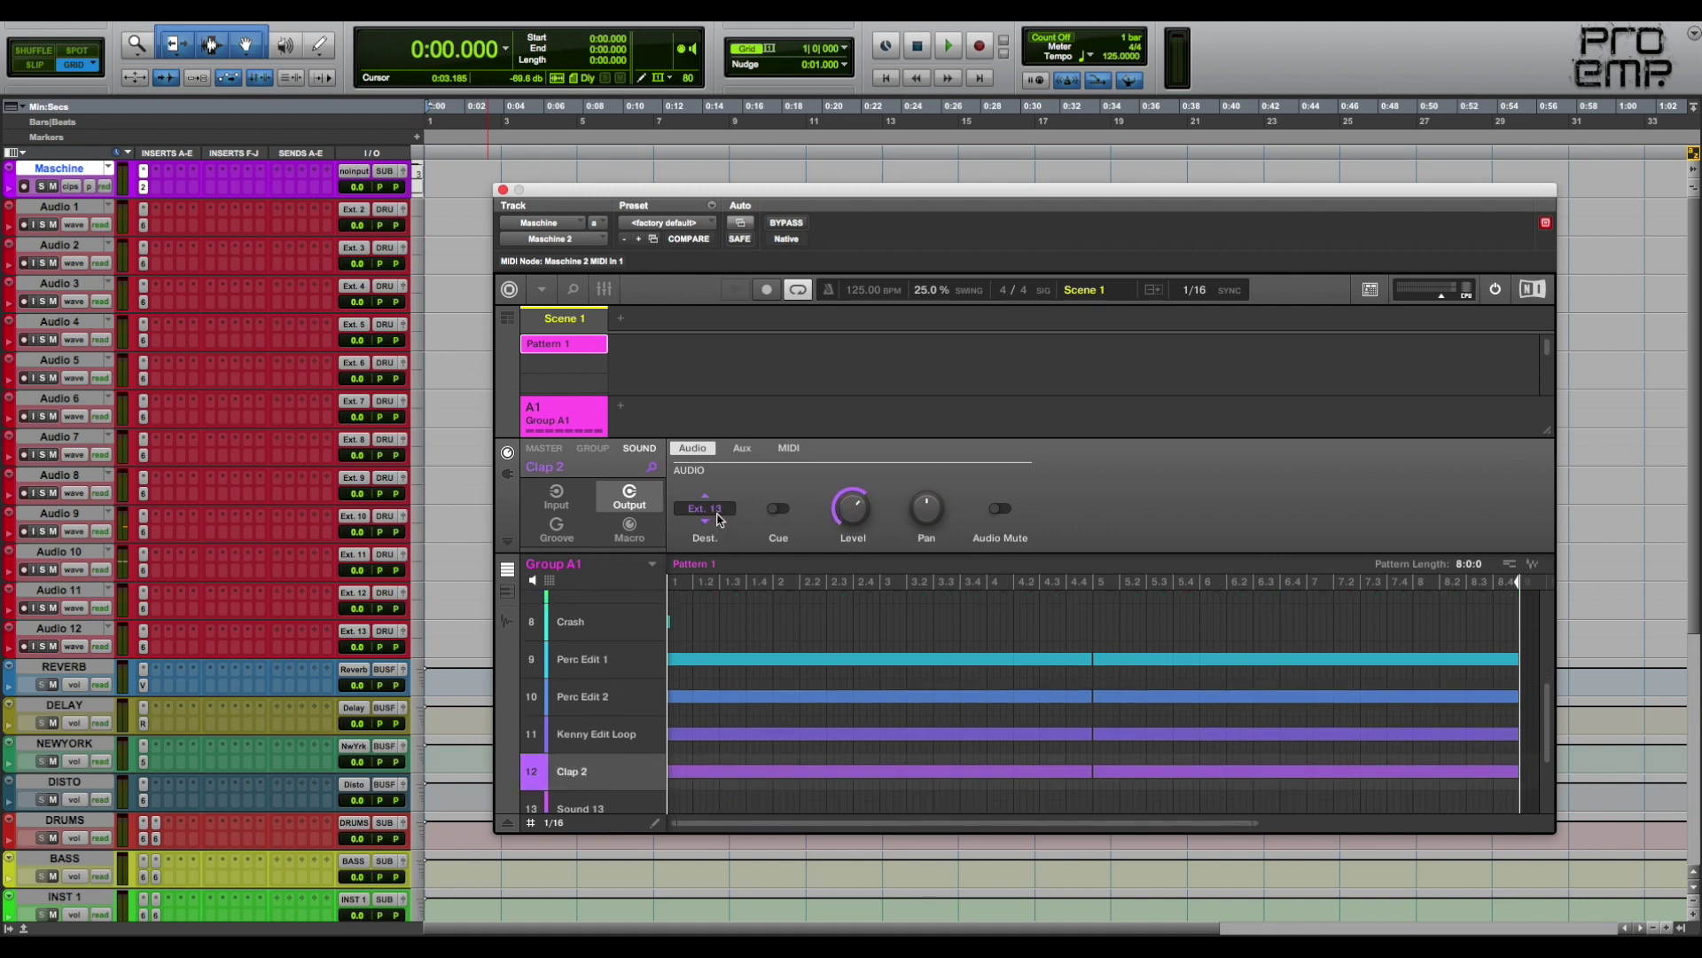
Select tracks Audio 1 through Audio 12 and arm them all for recording
click(74, 209)
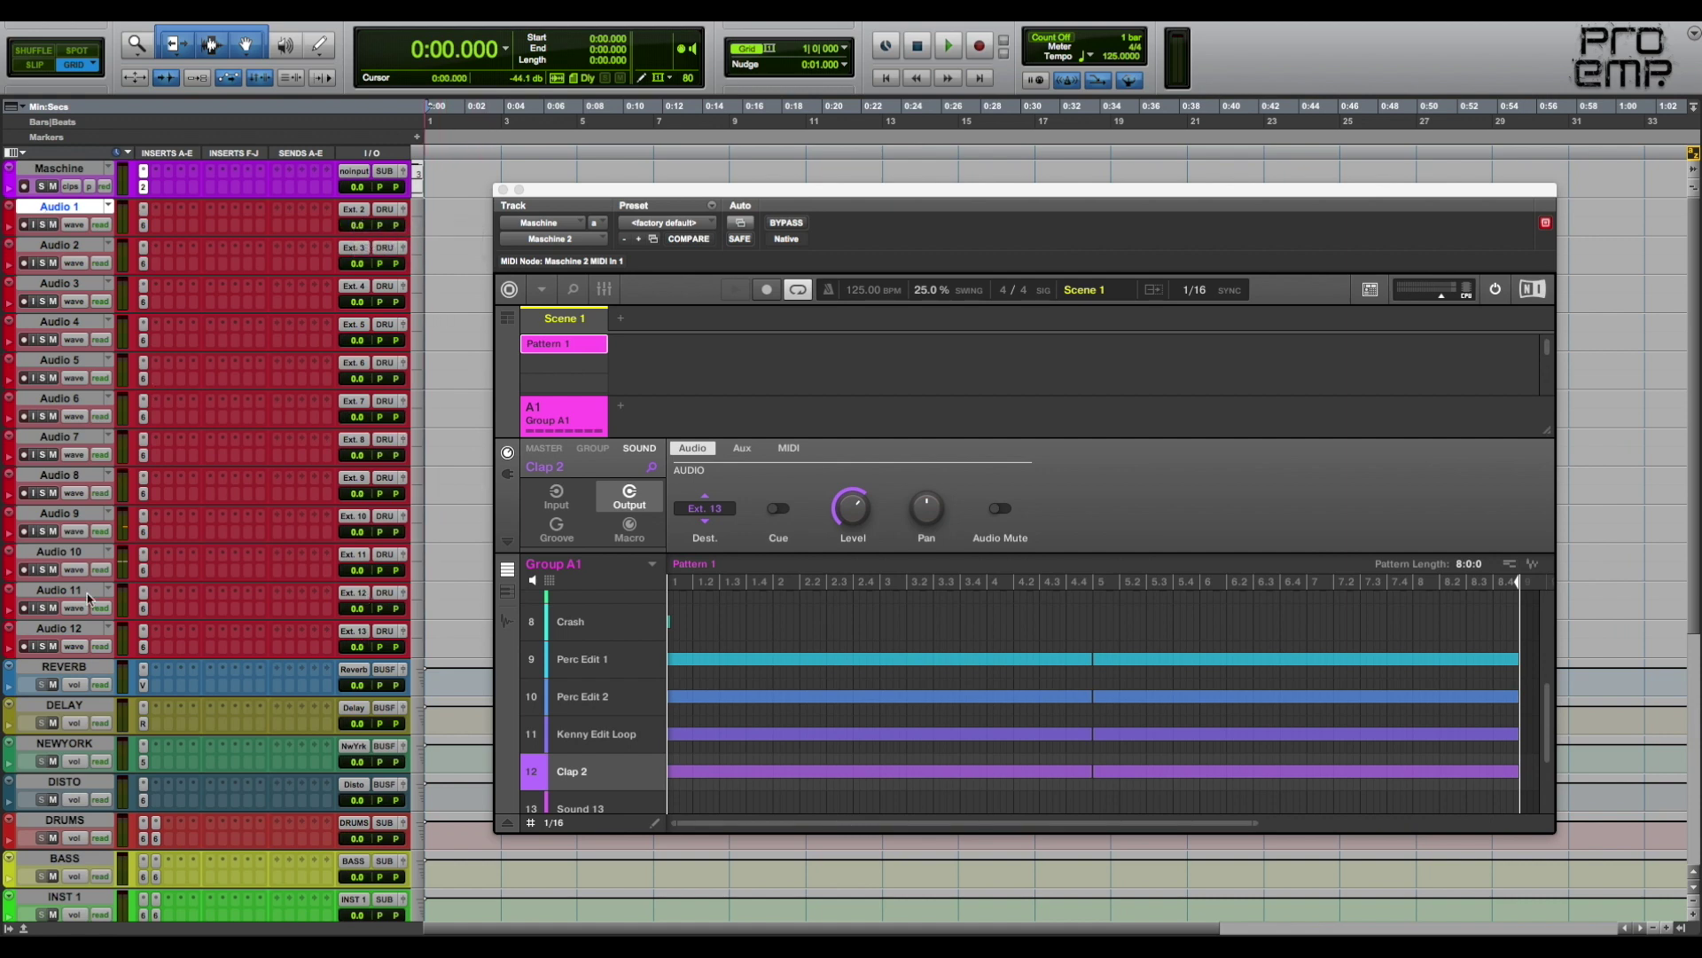
shift+click(59, 628)
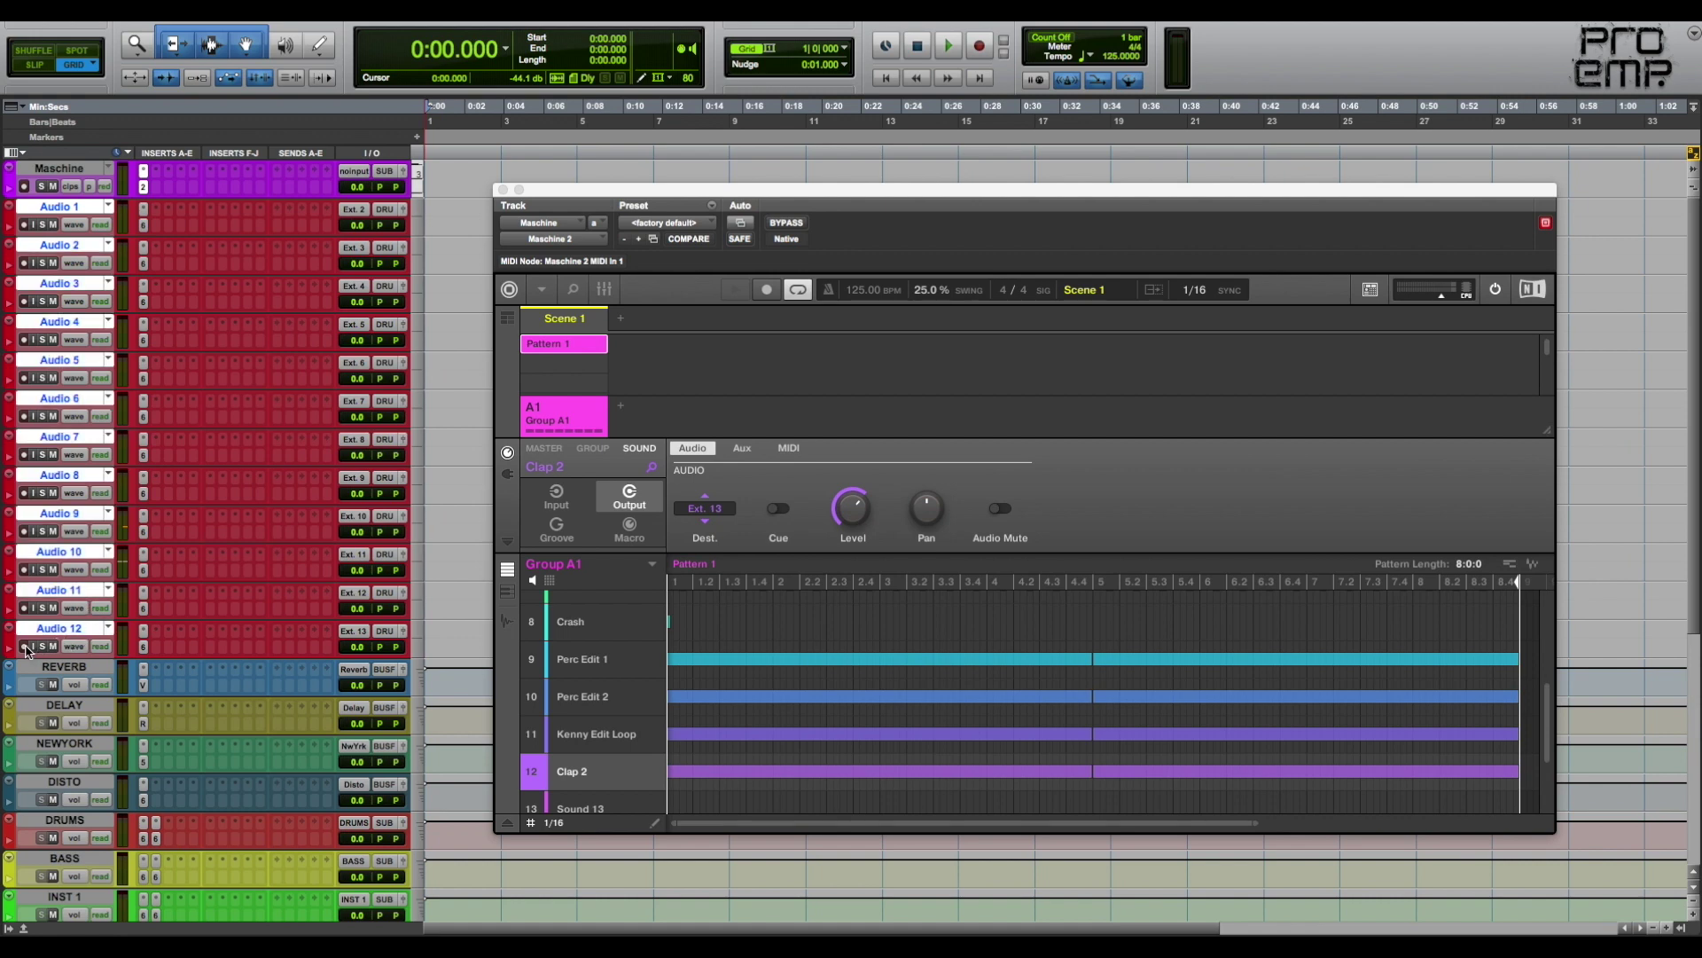
key(shift+r)
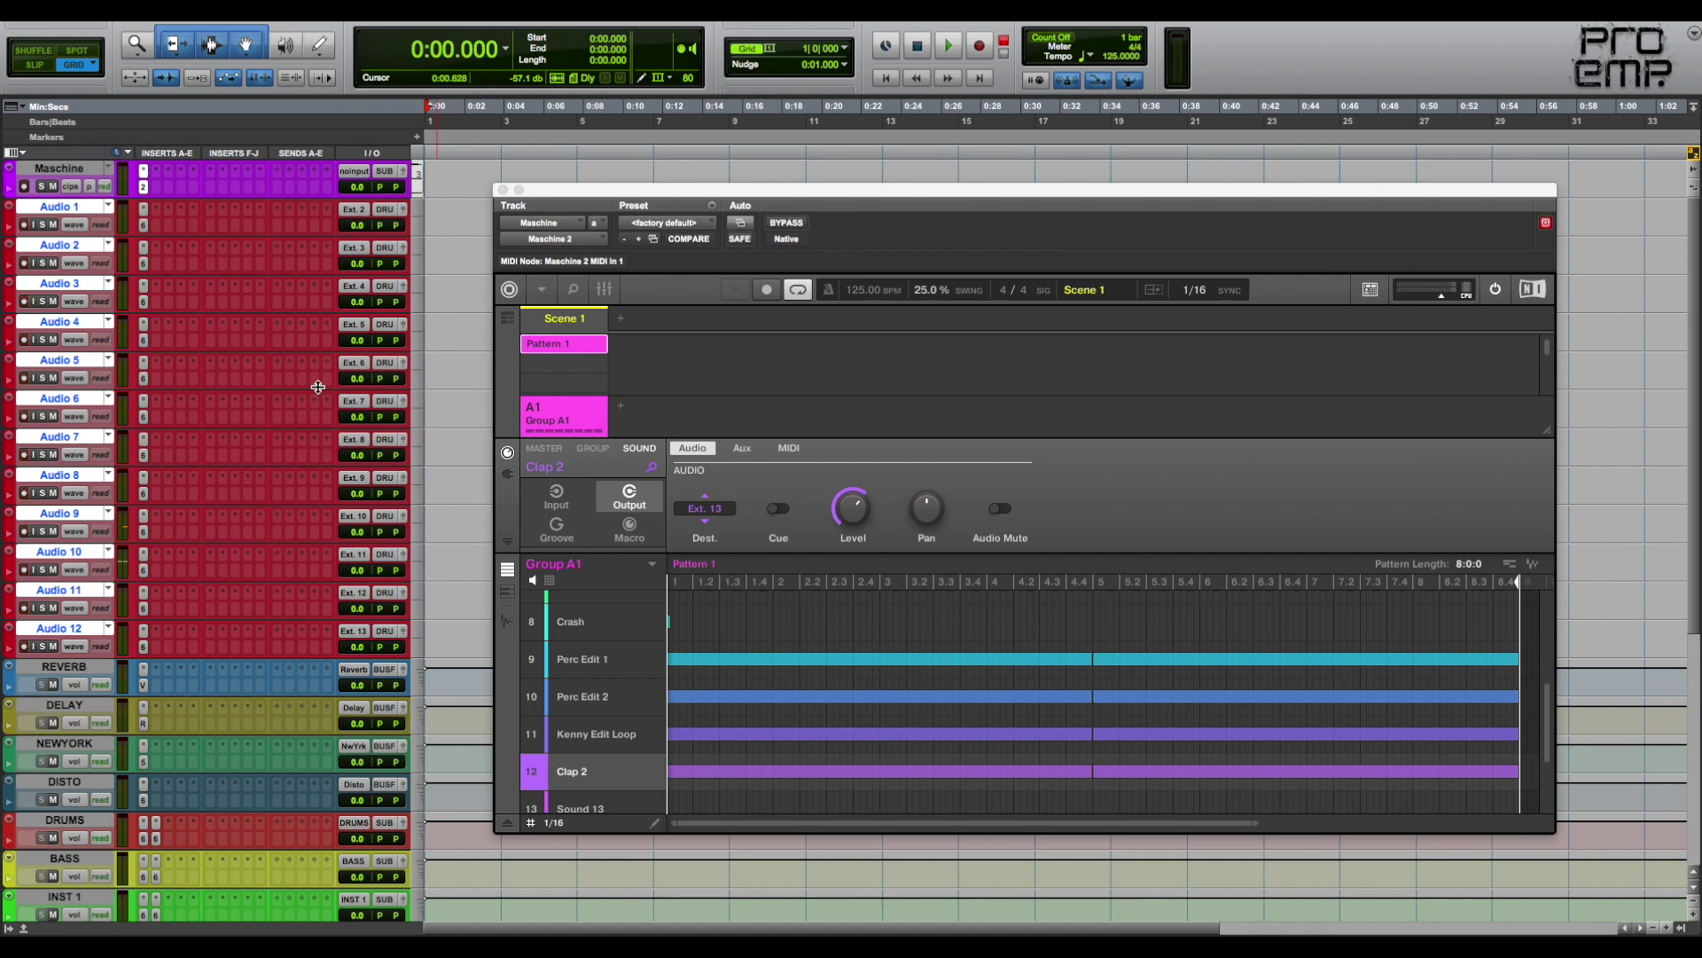
Record the Maschine pattern onto the armed audio tracks for about 30 seconds, setting Pattern 1's length to 13:0:0 during the take
key(super+space)
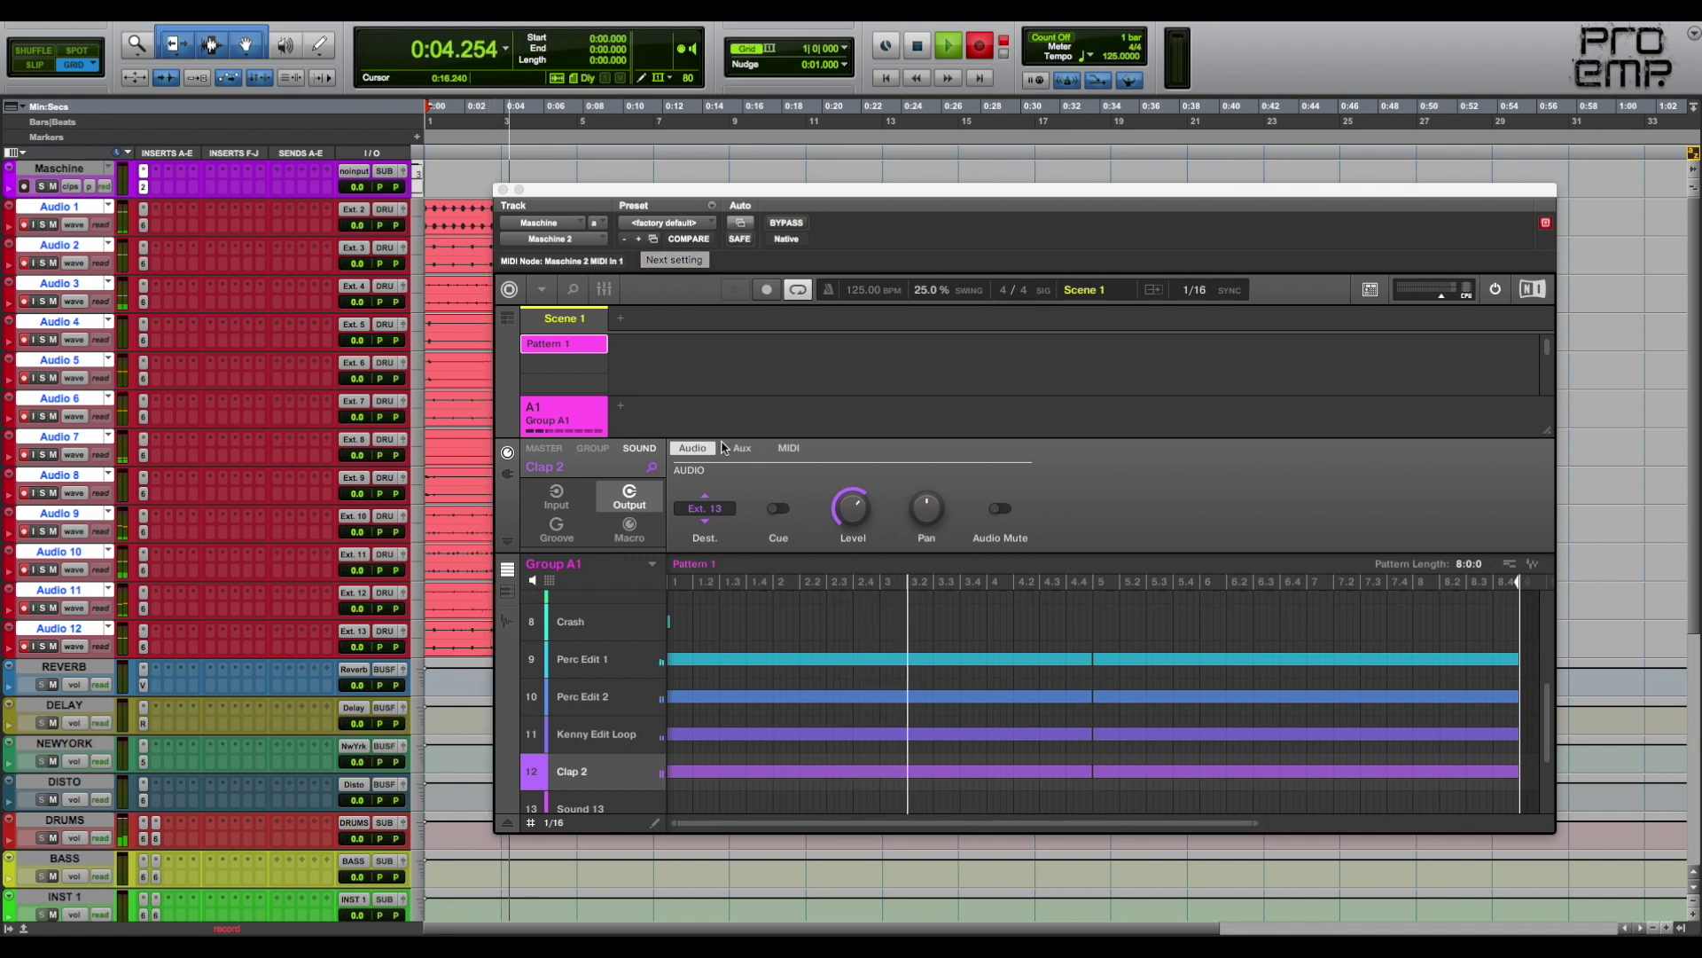
scroll(778, 631, up, 7)
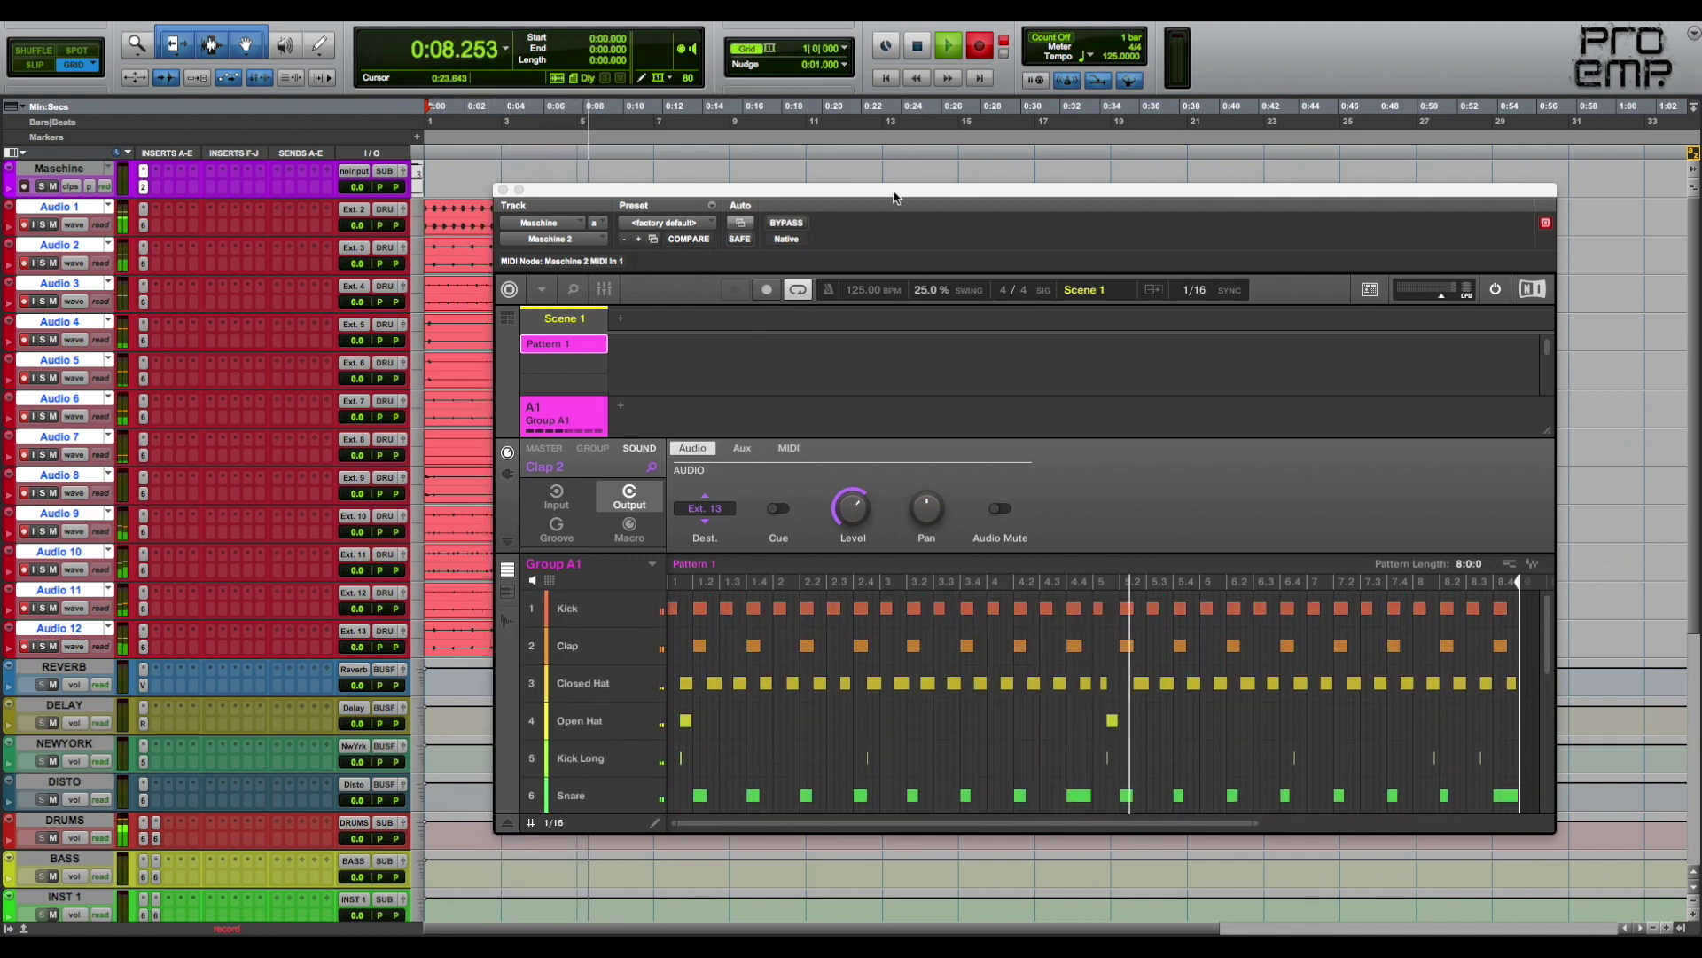
drag(894, 197, 880, 285)
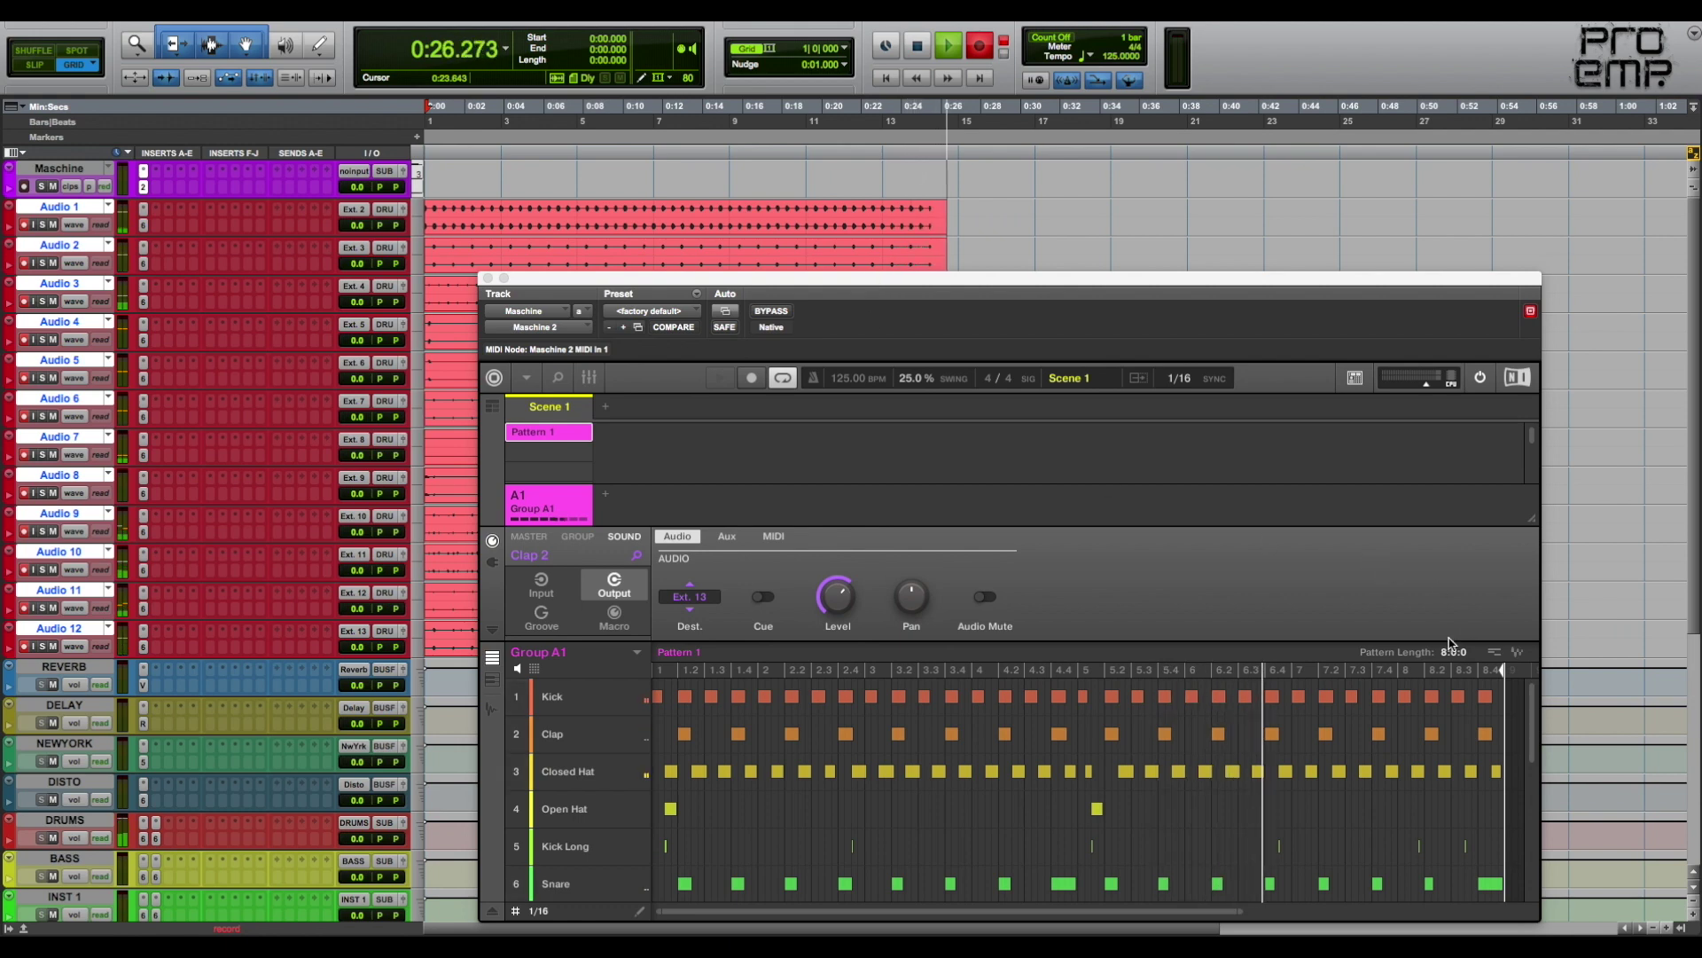
drag(1450, 656, 1450, 631)
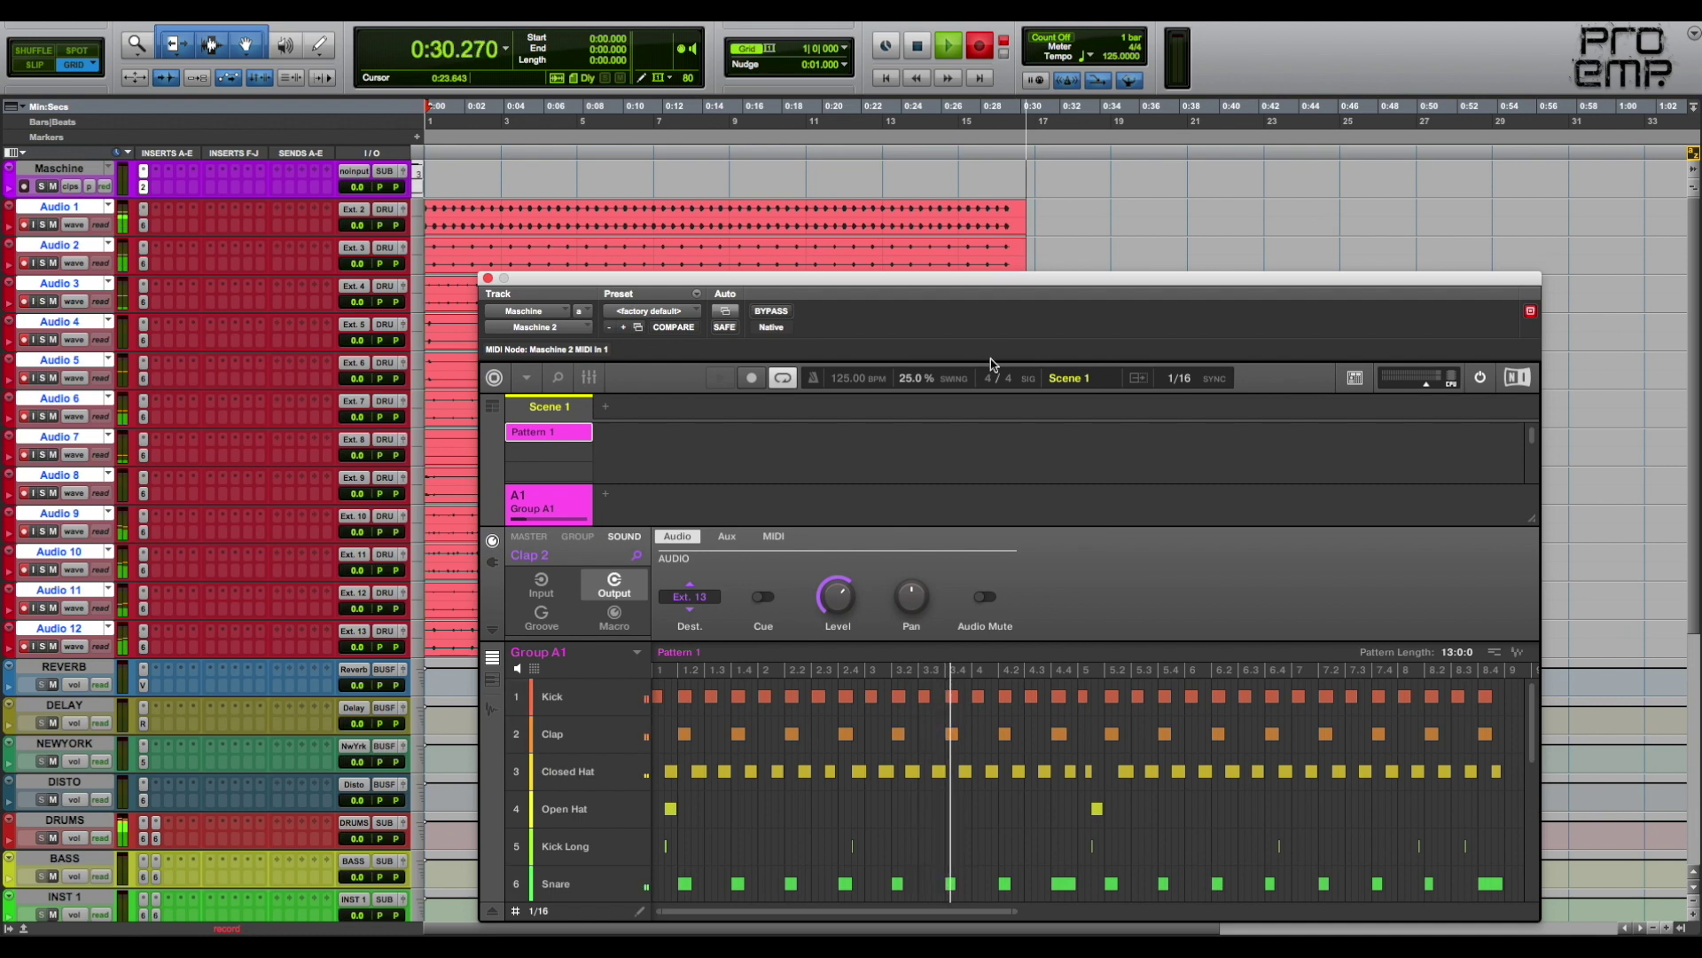
key(space)
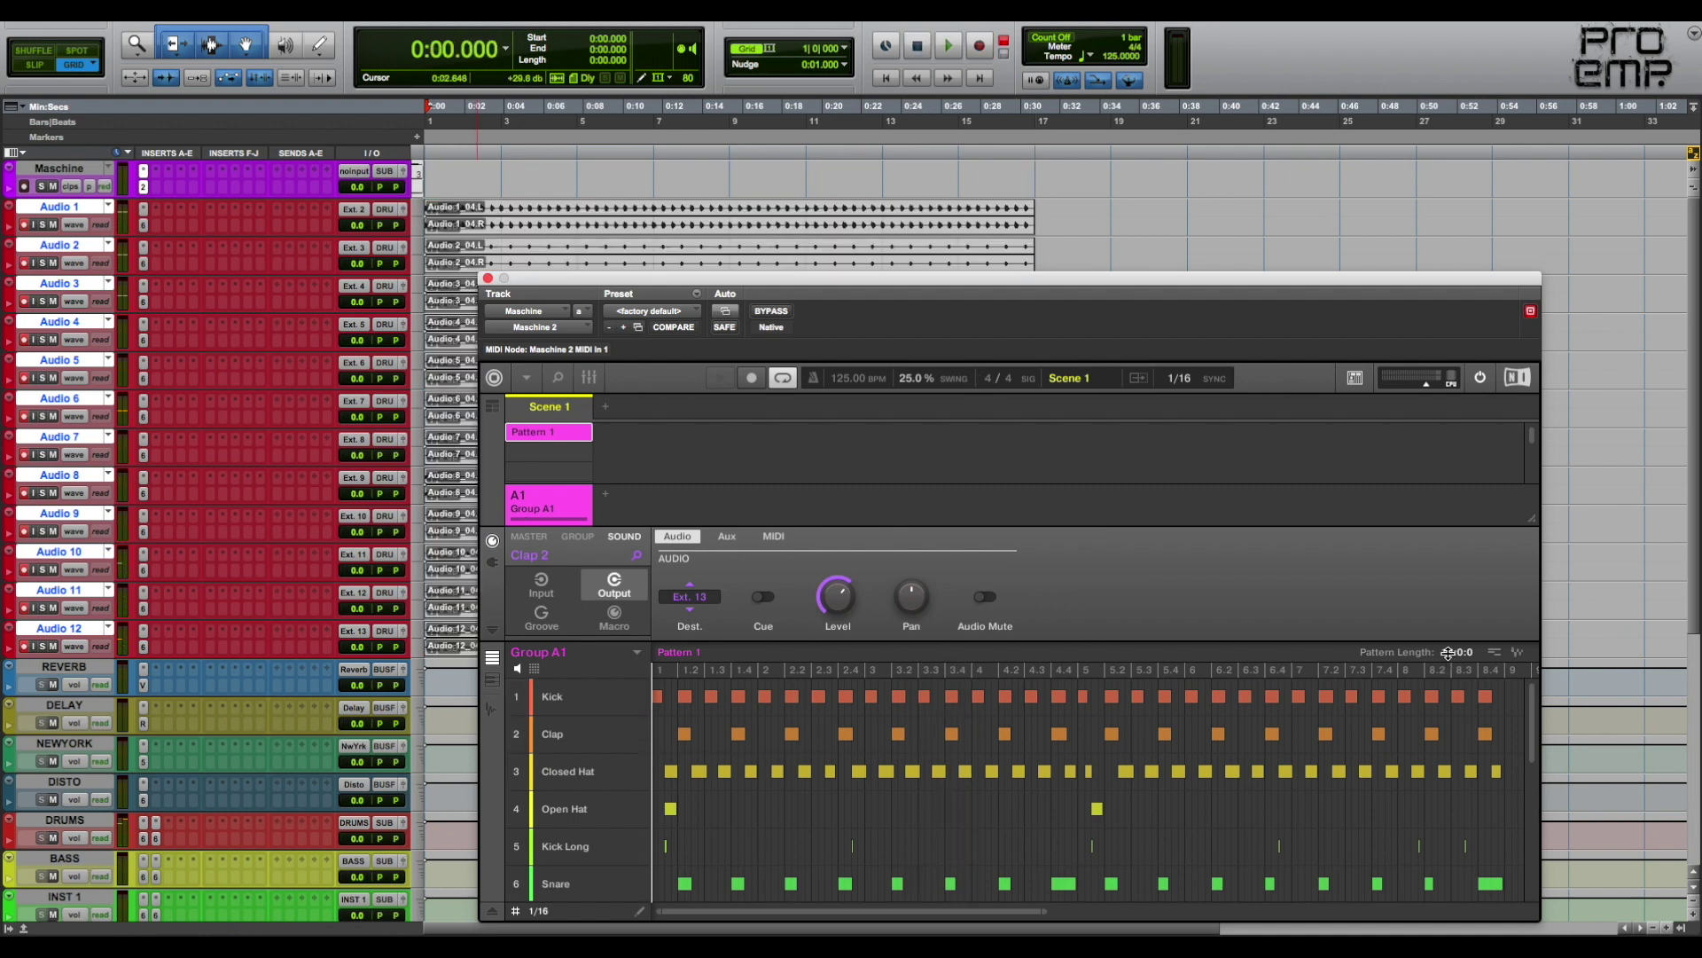
Restore Pattern 1's length to 8:0:0 and close the Maschine plug-in window
scroll(1448, 653, down, 3)
scroll(1443, 652, down, 1)
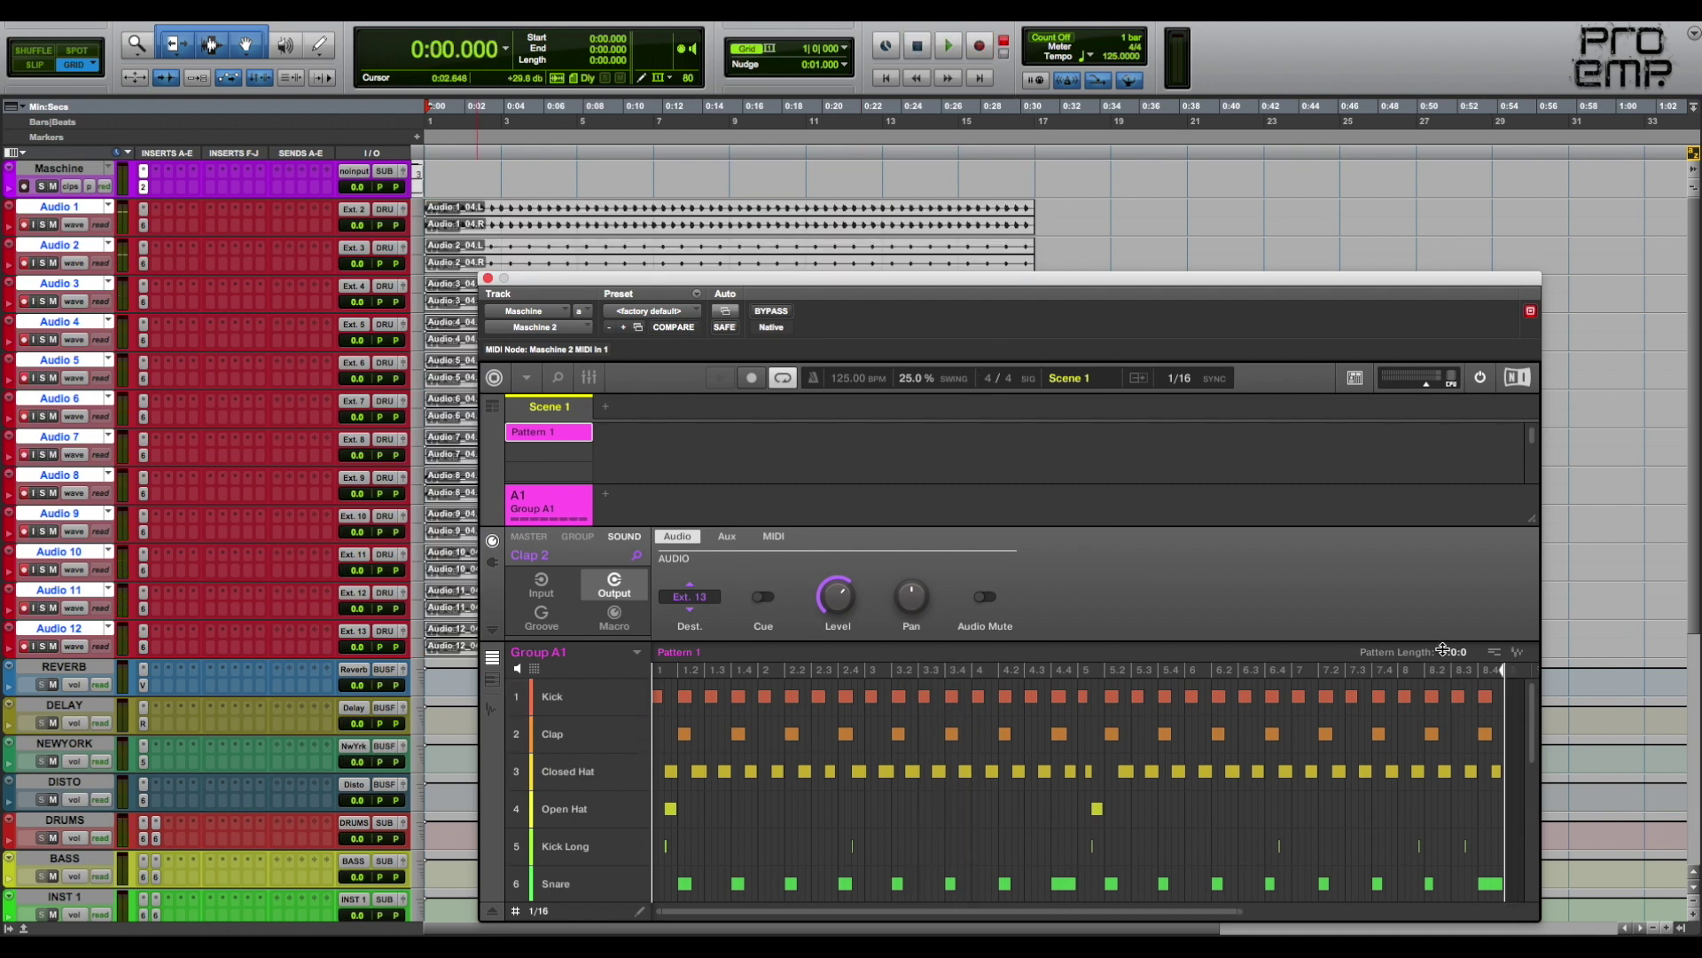
click(489, 279)
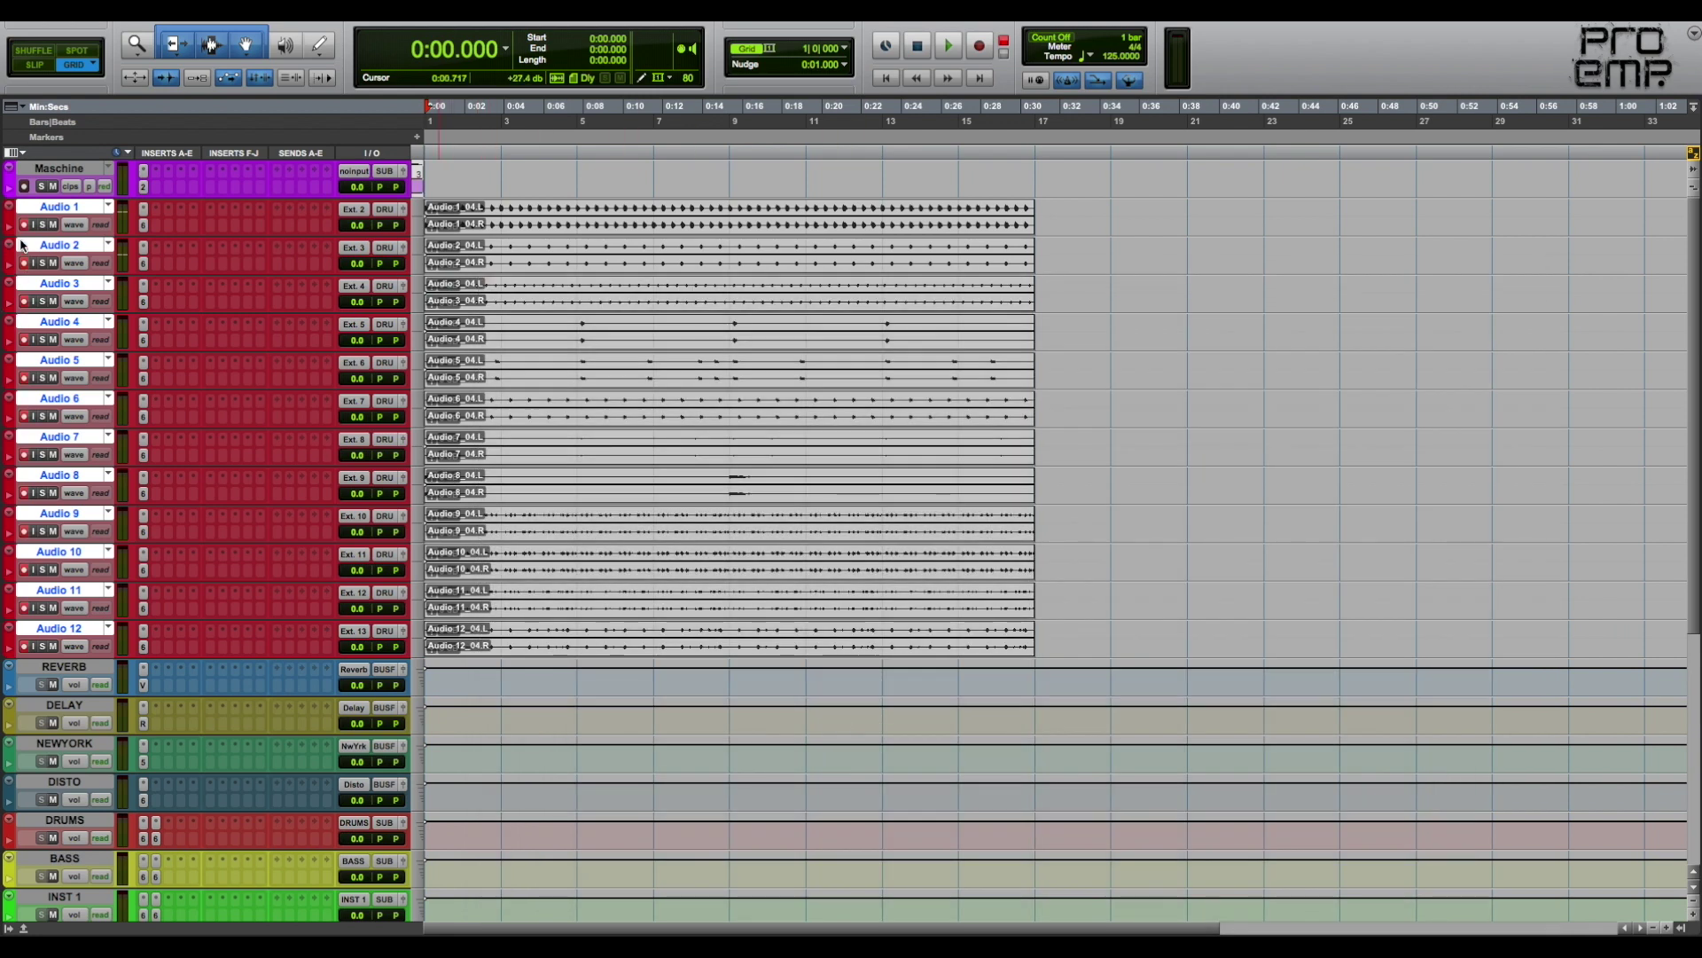
Disarm the Audio 1 to Audio 12 tracks and play back the recorded drum clips
alt+click(24, 225)
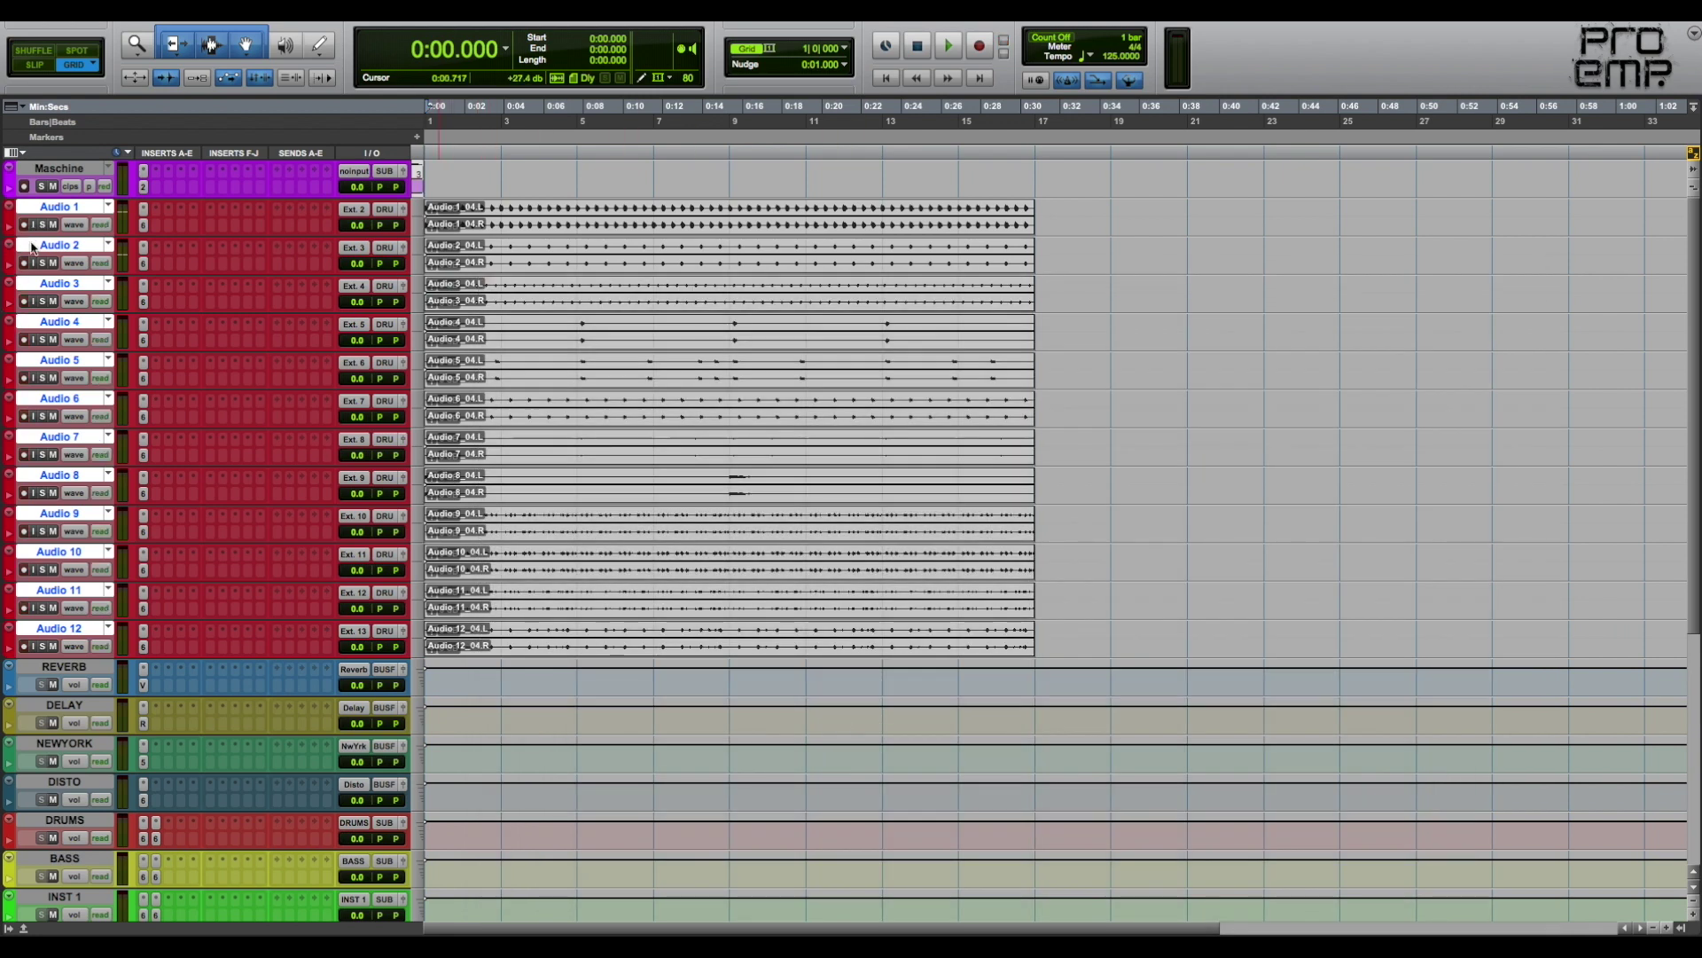
key(space)
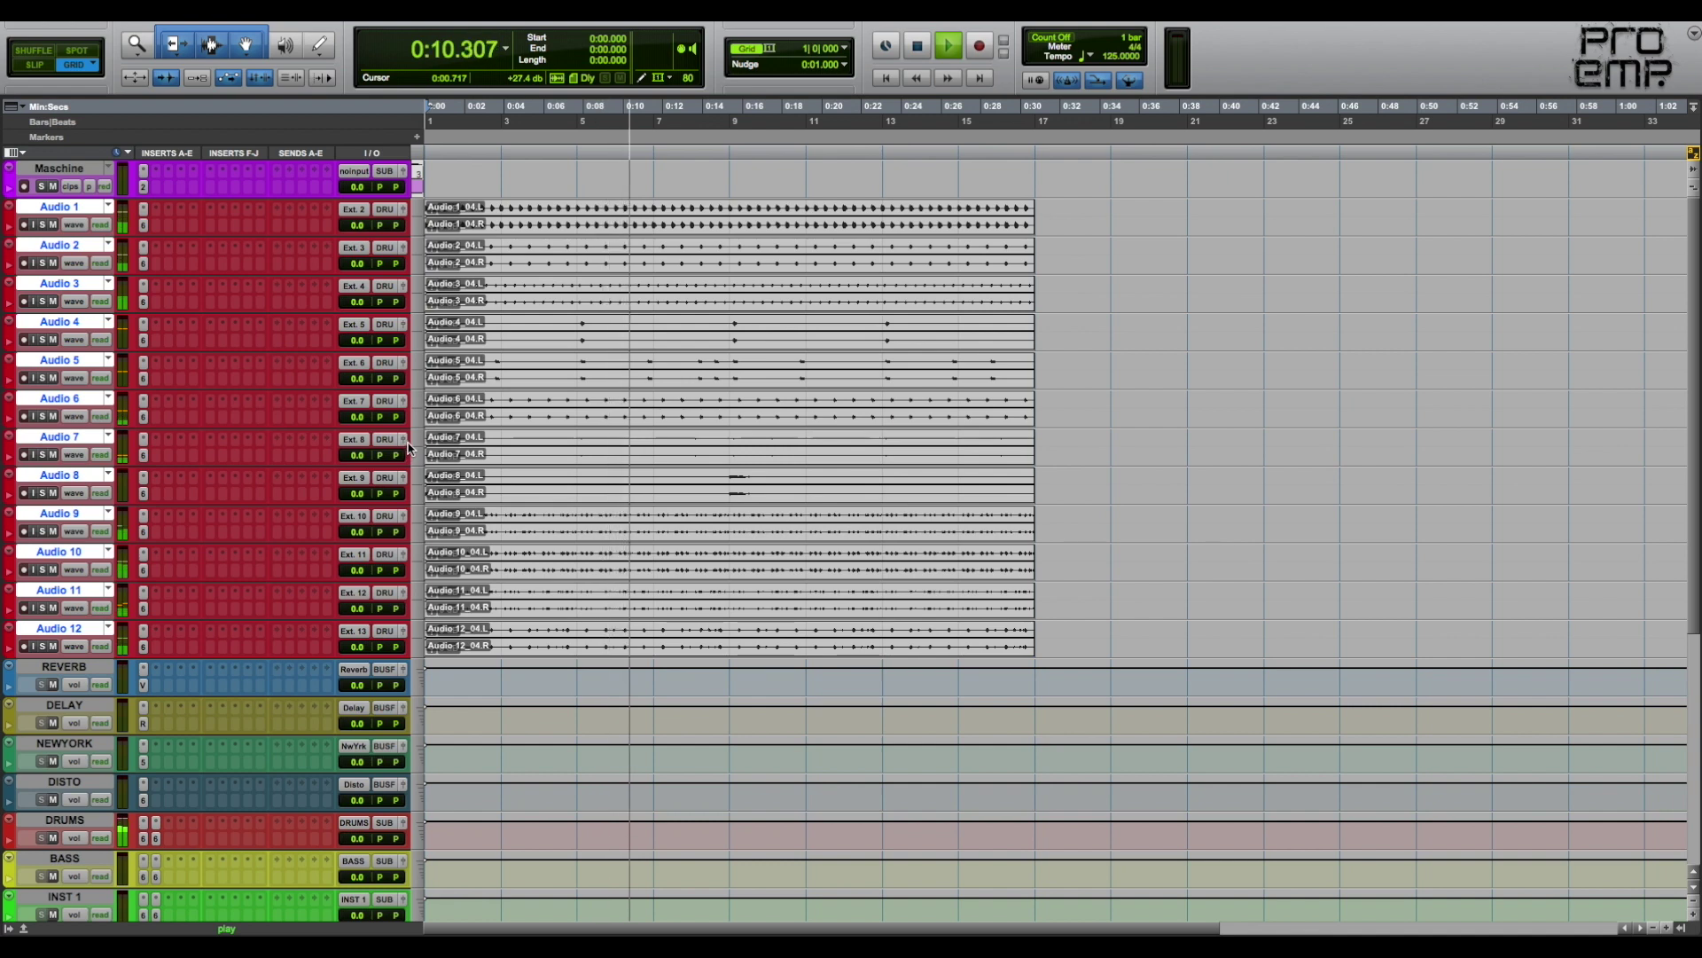
key(space)
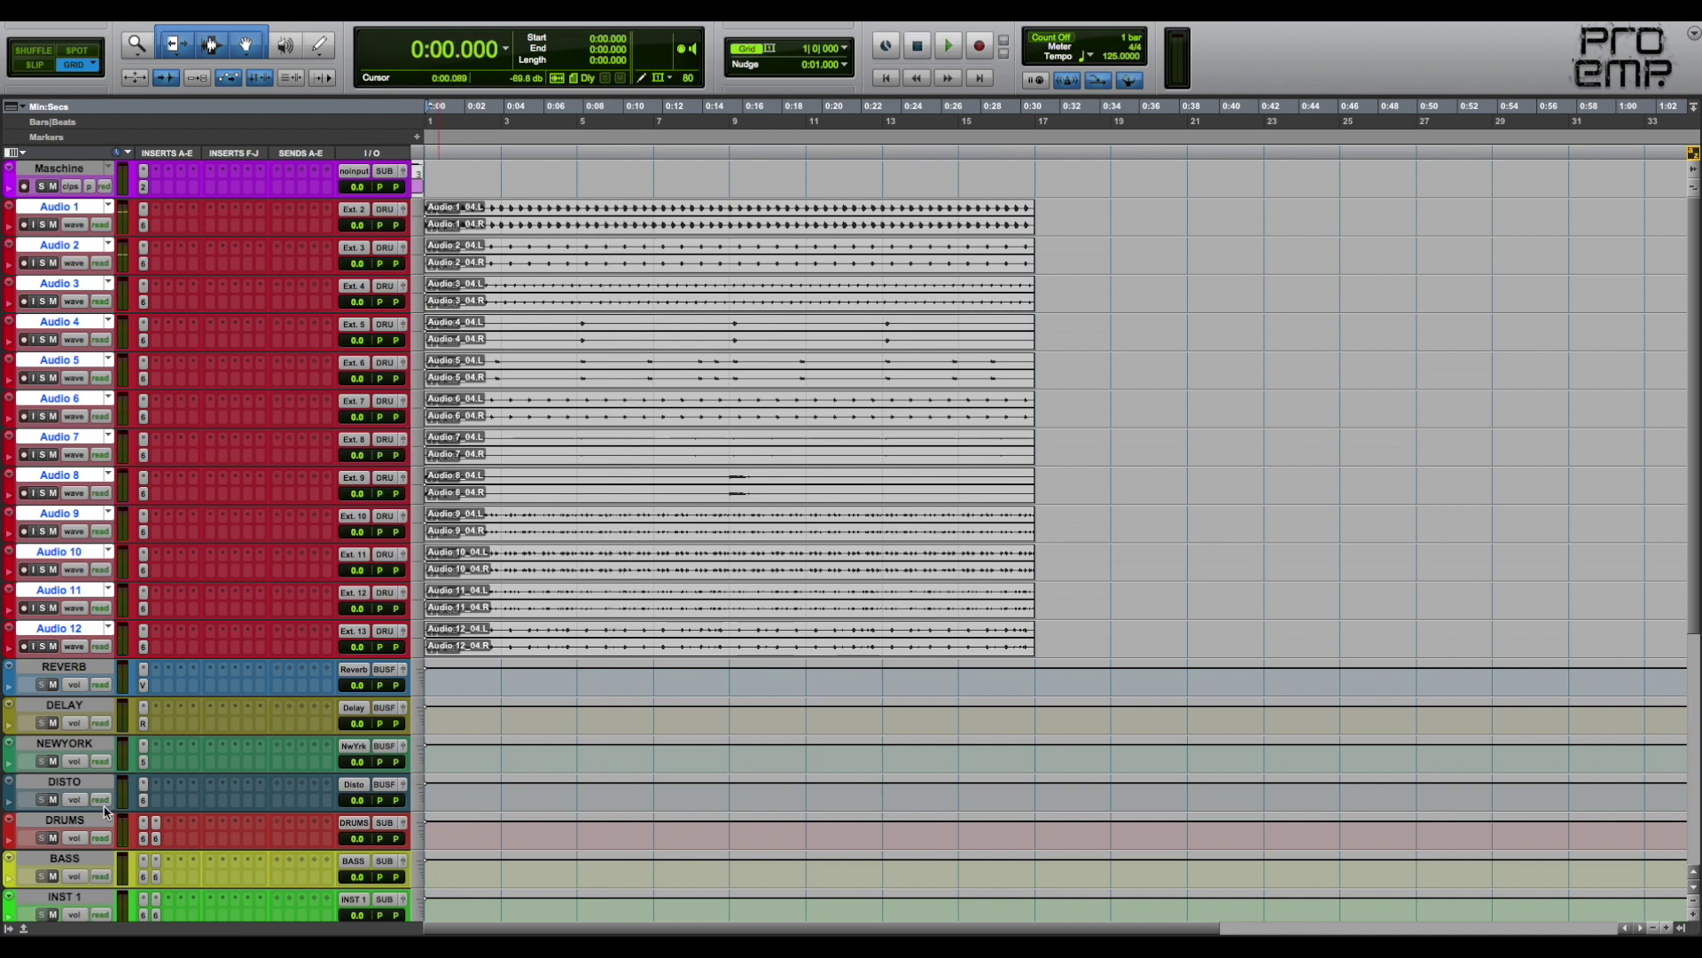
Solo the Audio 1 track and play it from the start of the session
key(alt+Return)
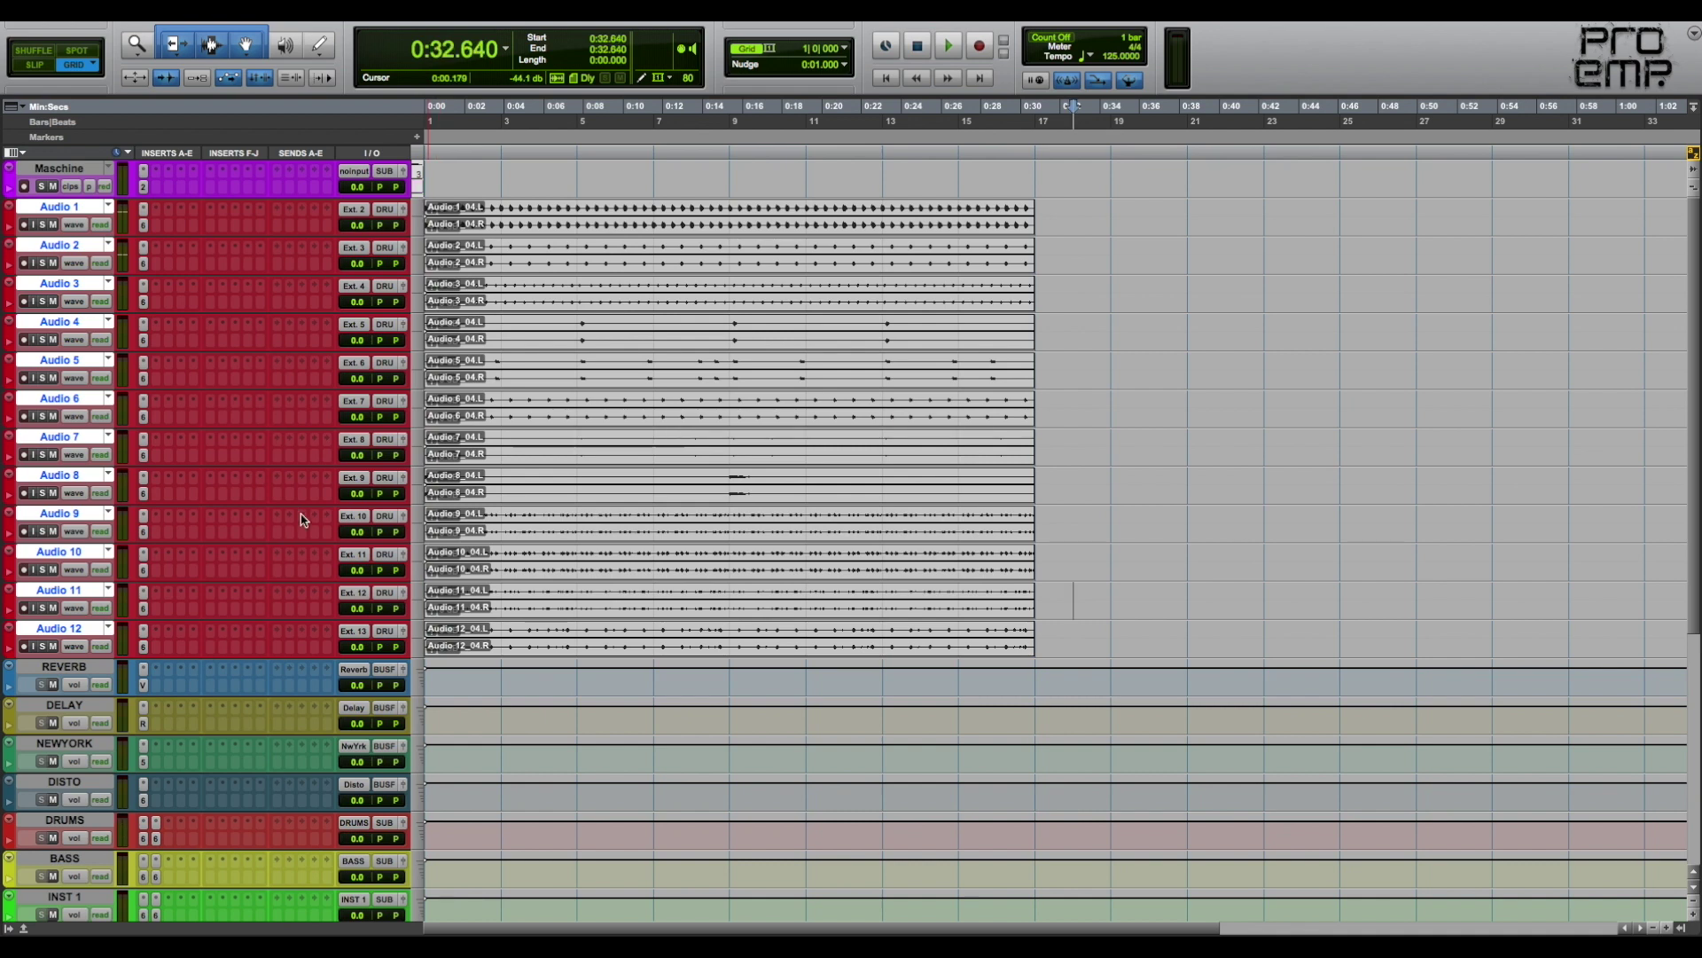
click(75, 168)
click(63, 206)
click(42, 224)
key(Return)
key(space)
Enlarge the Audio 1 track, select its clip and zoom the timeline to fit it, with playback stopped
drag(221, 234, 246, 429)
click(501, 387)
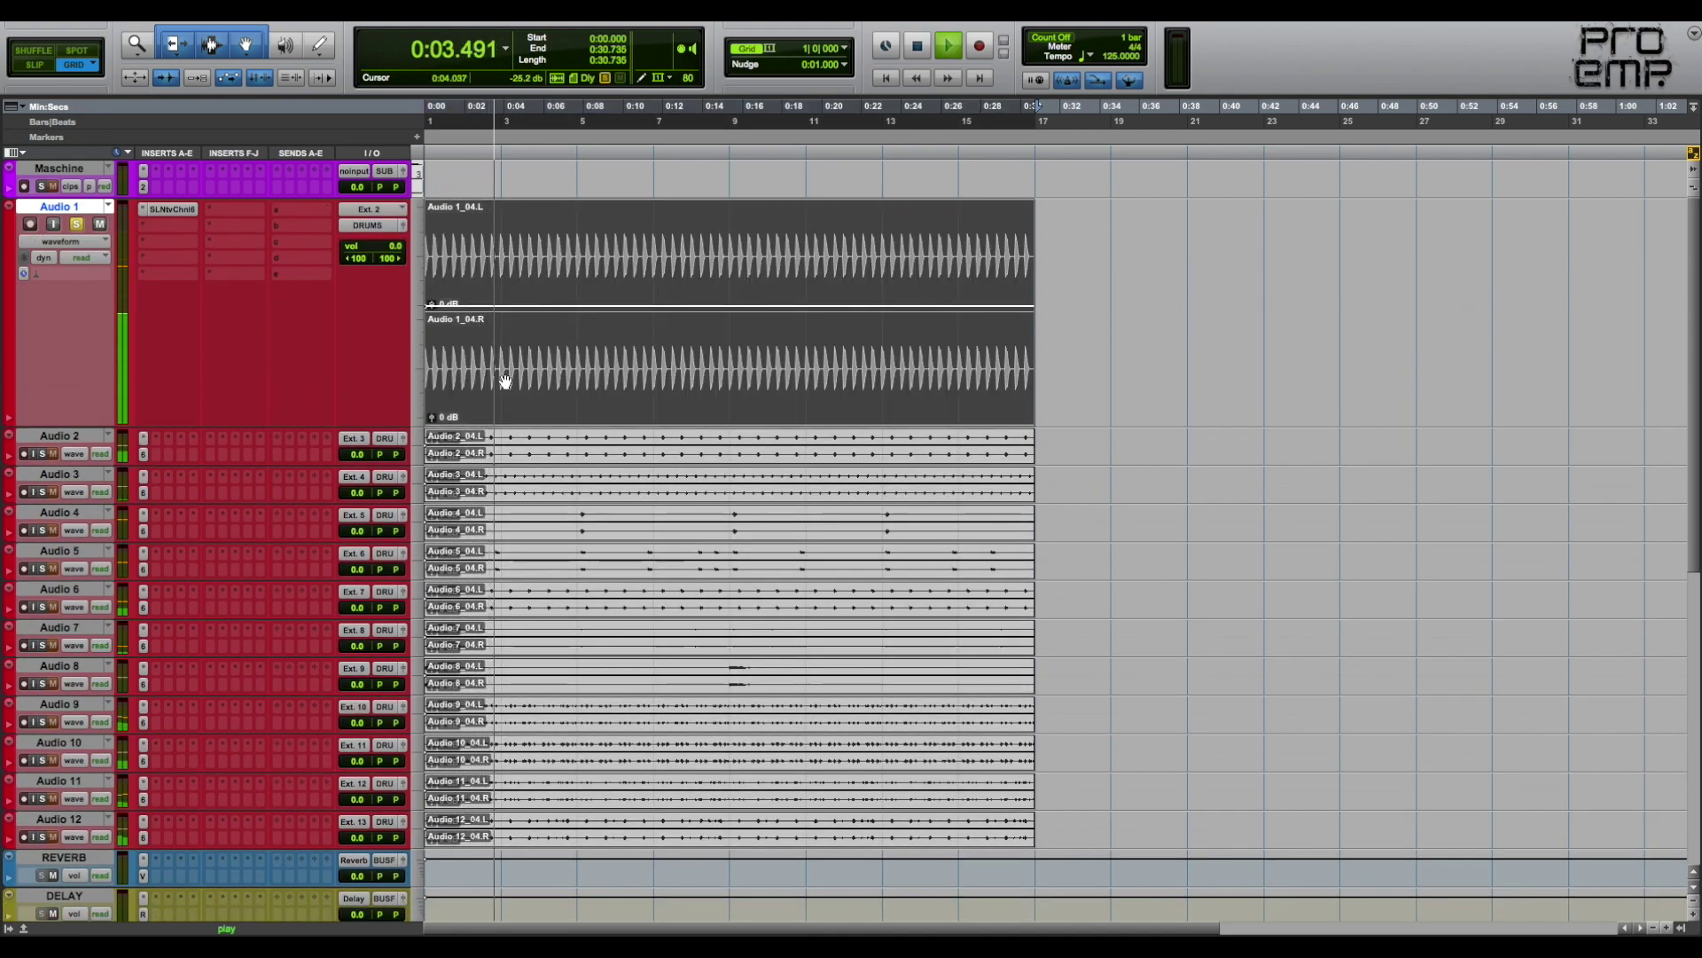
key(alt+f)
drag(300, 426, 305, 498)
key(space)
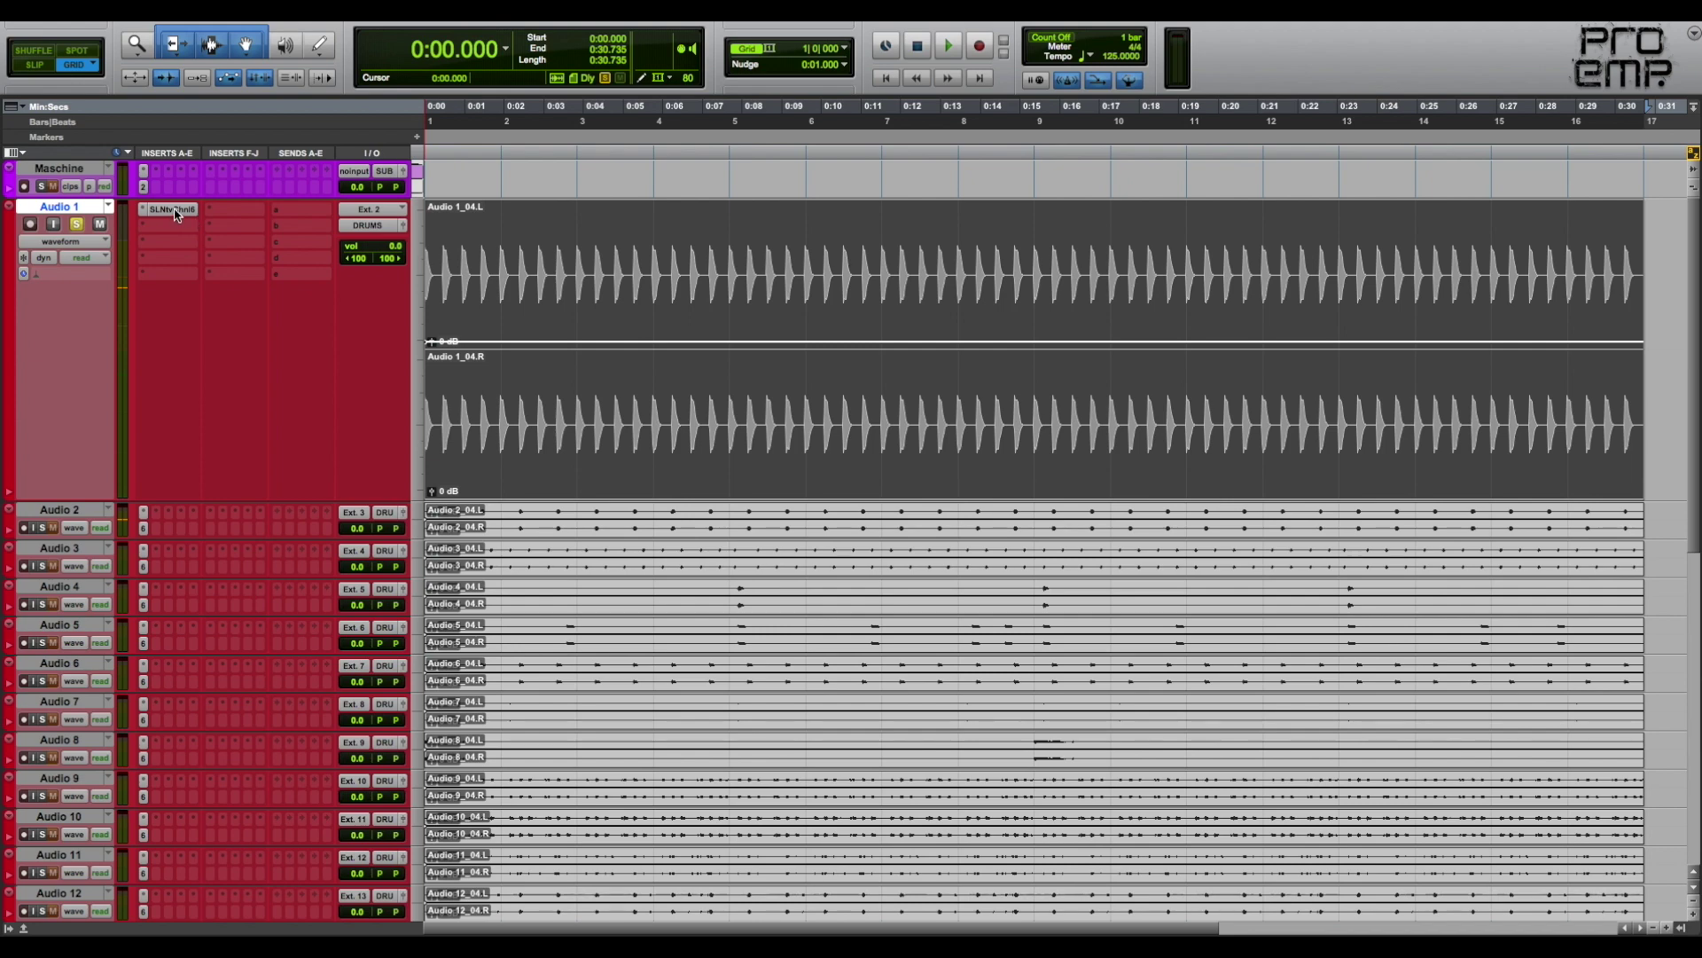
Open the SSL Native Channelstrip on Audio 1, inspect its dynamics controls and close it
click(173, 210)
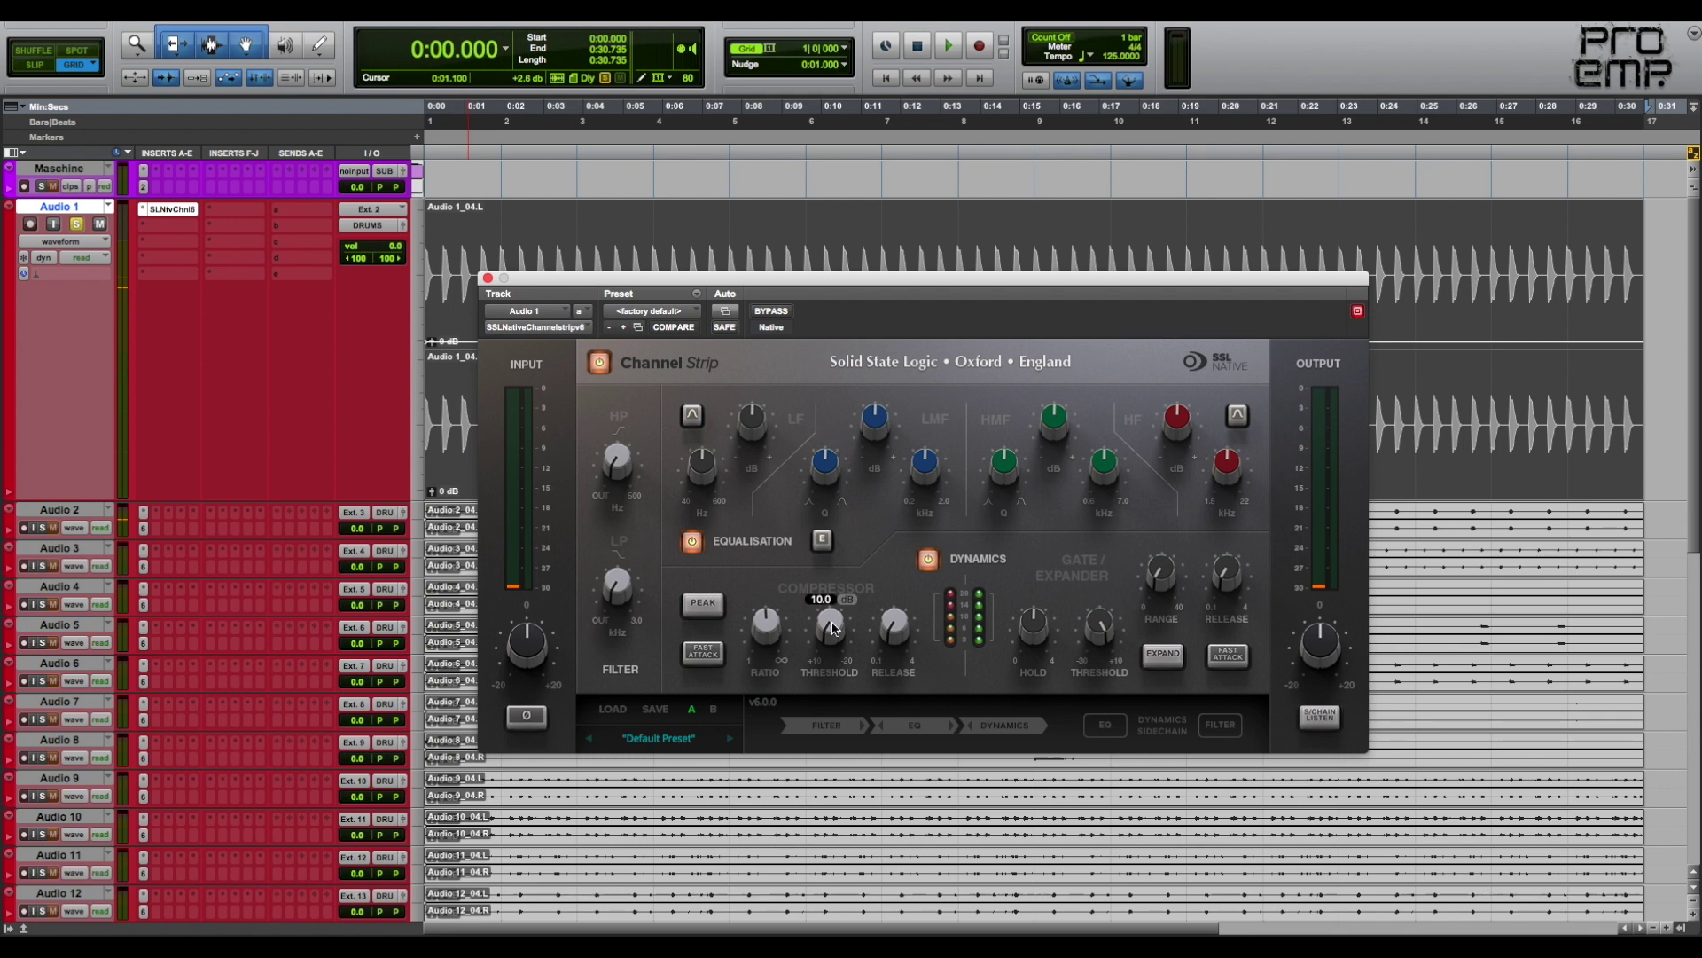
mouse_move(1110, 619)
click(488, 277)
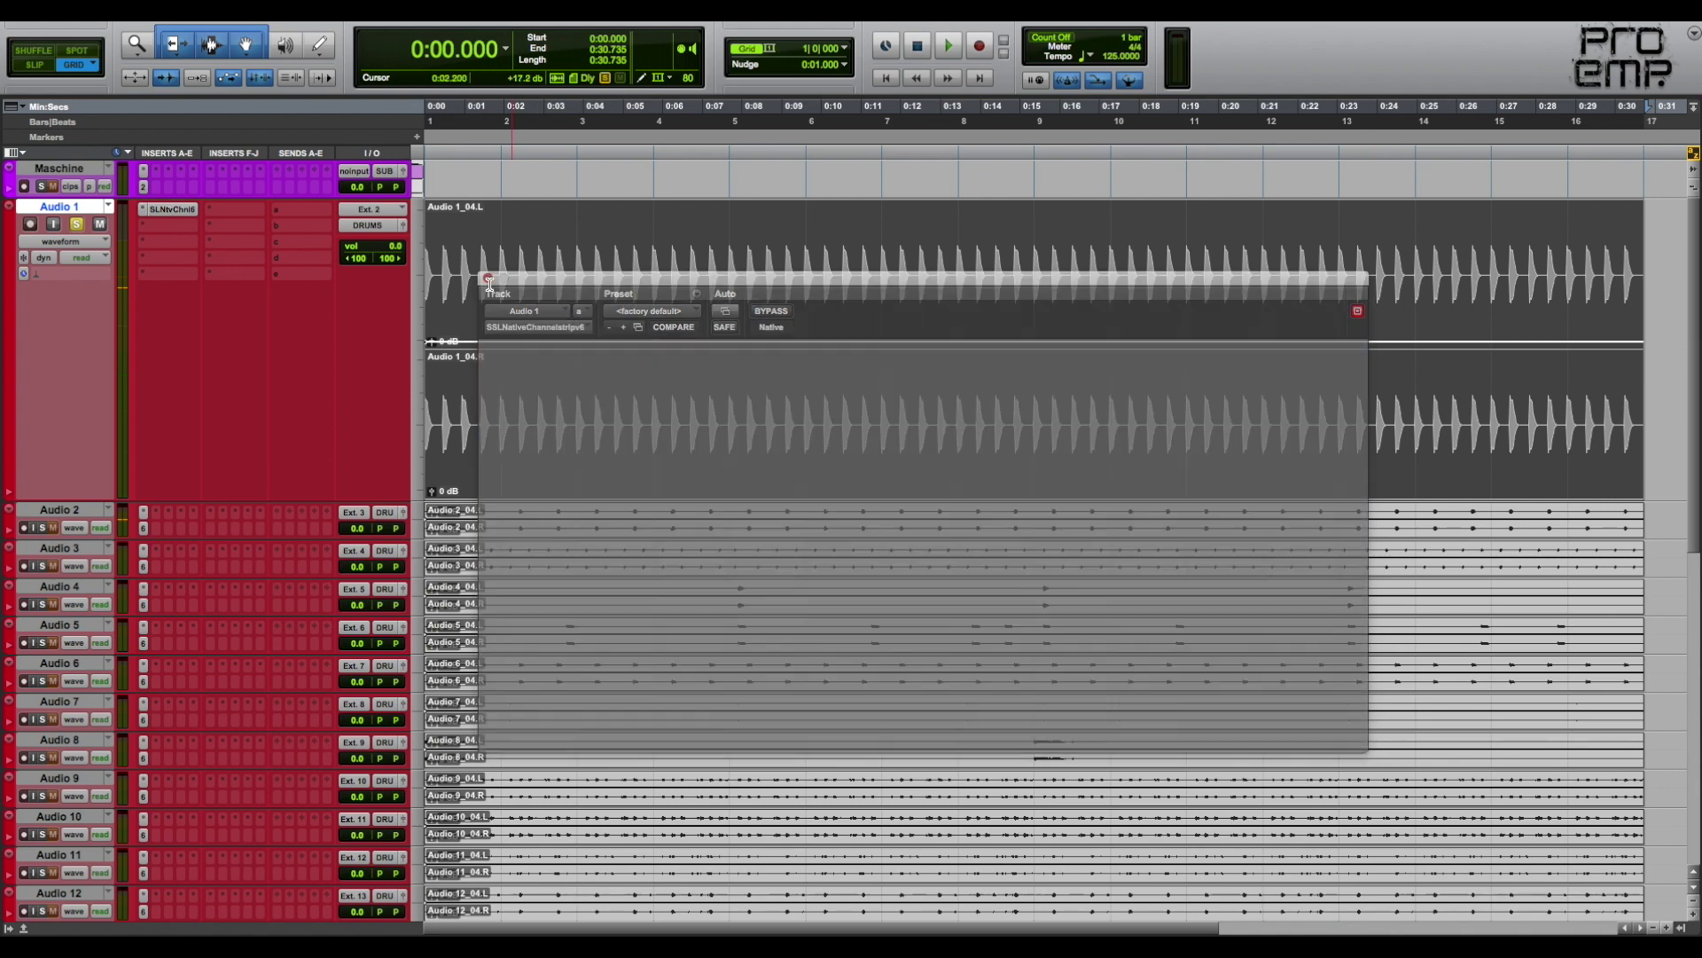
Insert the multichannel SSL Native Drumstrip v6 (stereo) in the second insert slot of Audio 1
click(163, 234)
mouse_move(233, 262)
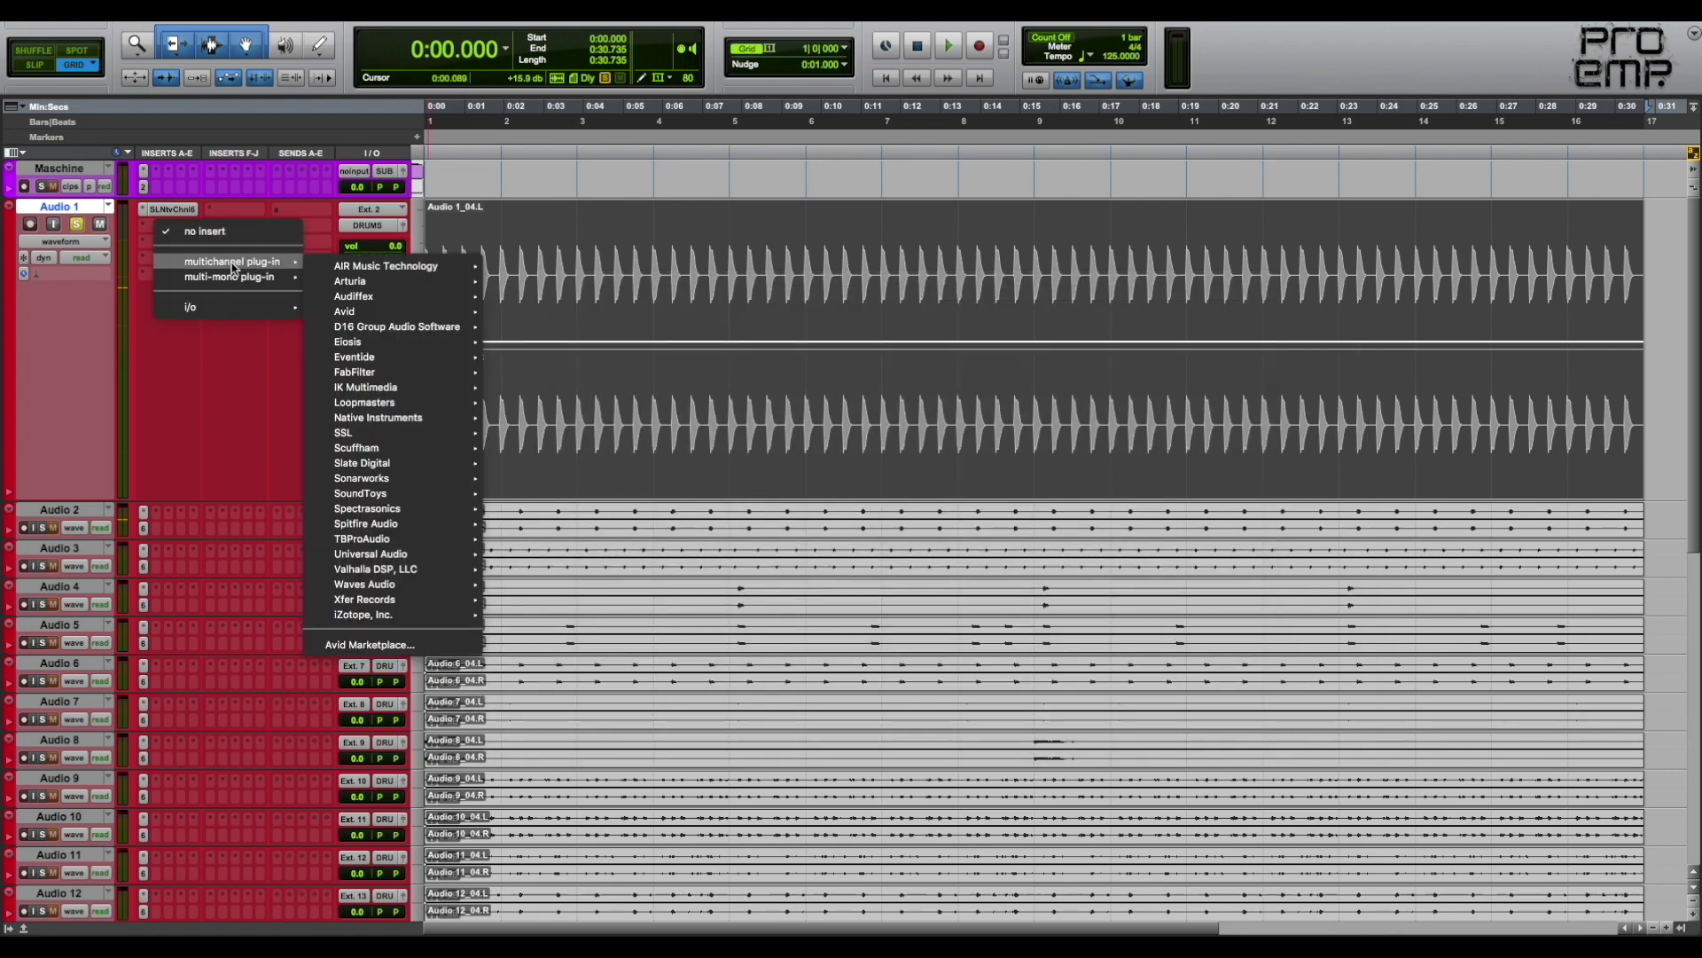
mouse_move(418, 434)
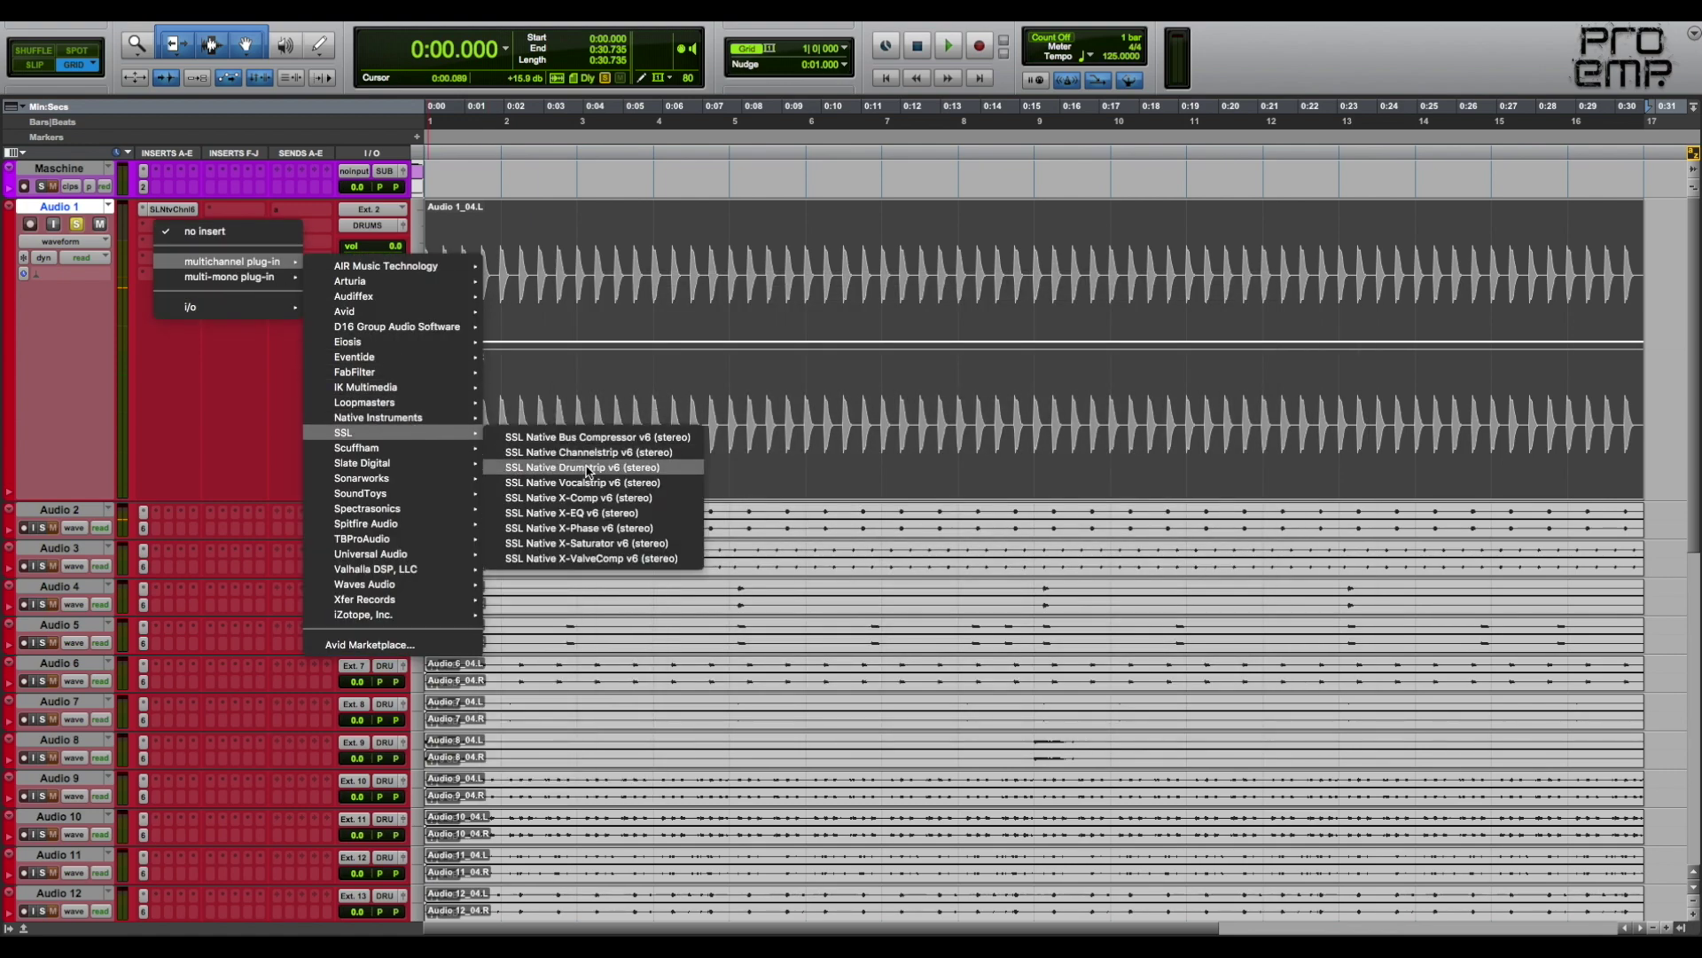
click(589, 468)
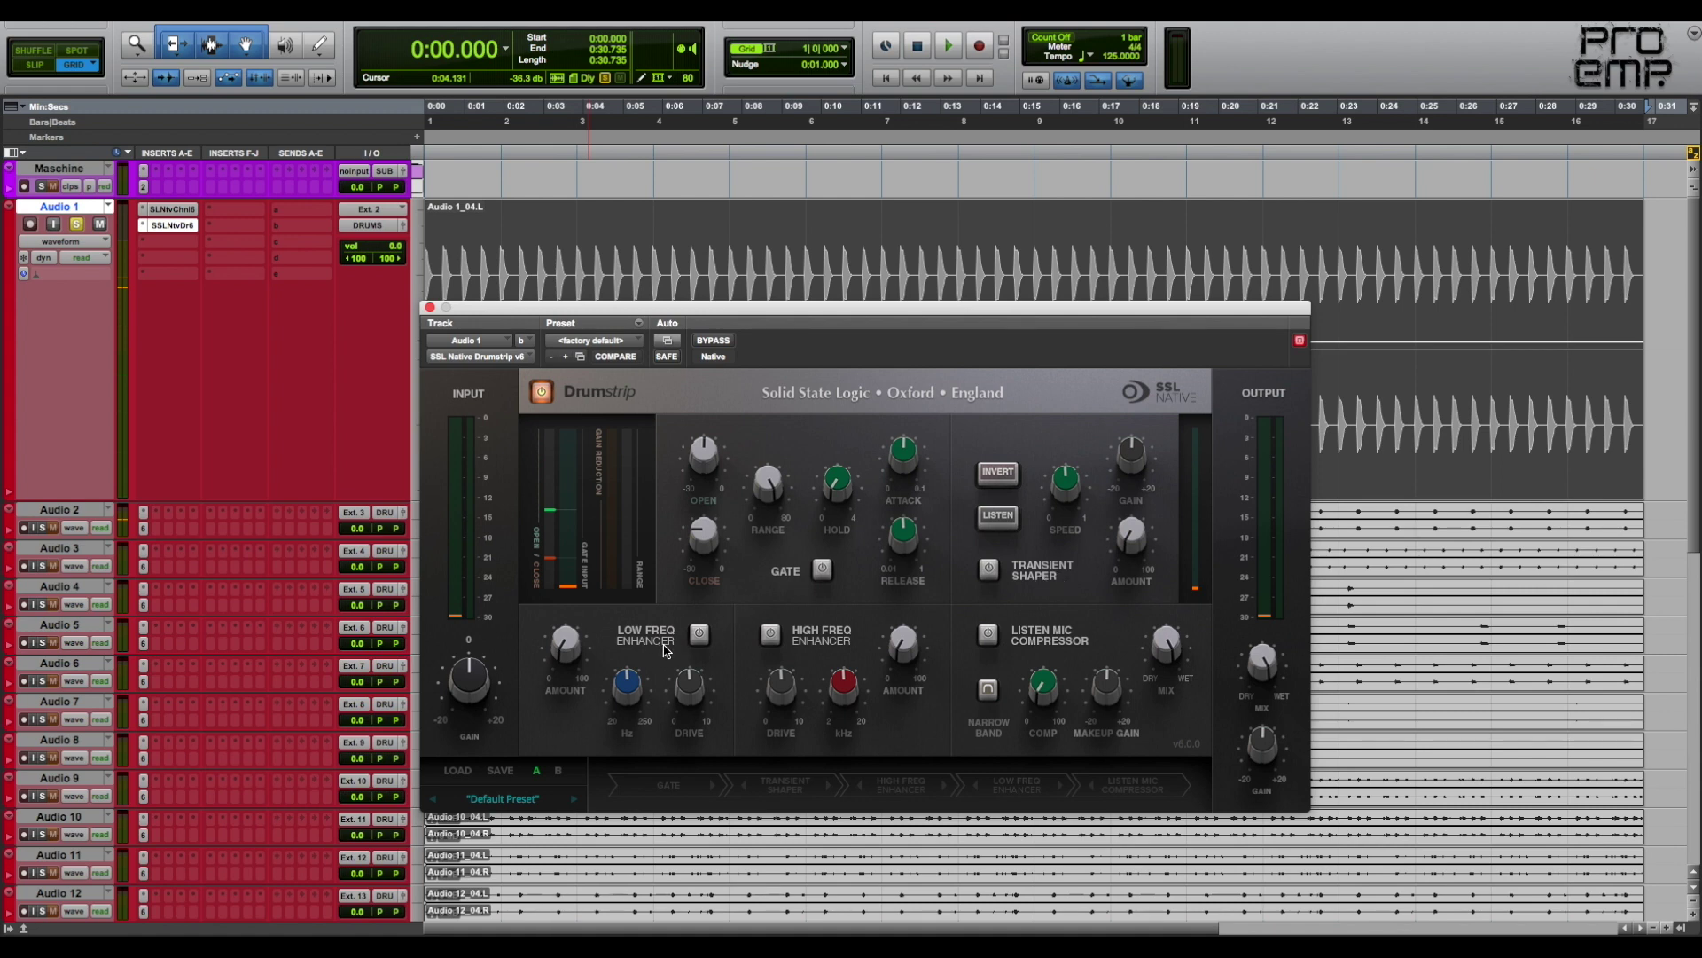
During playback, enable the Drumstrip's Low Freq Enhancer on Audio 1 with drive about 7.69 and amount about 32.1%
key(space)
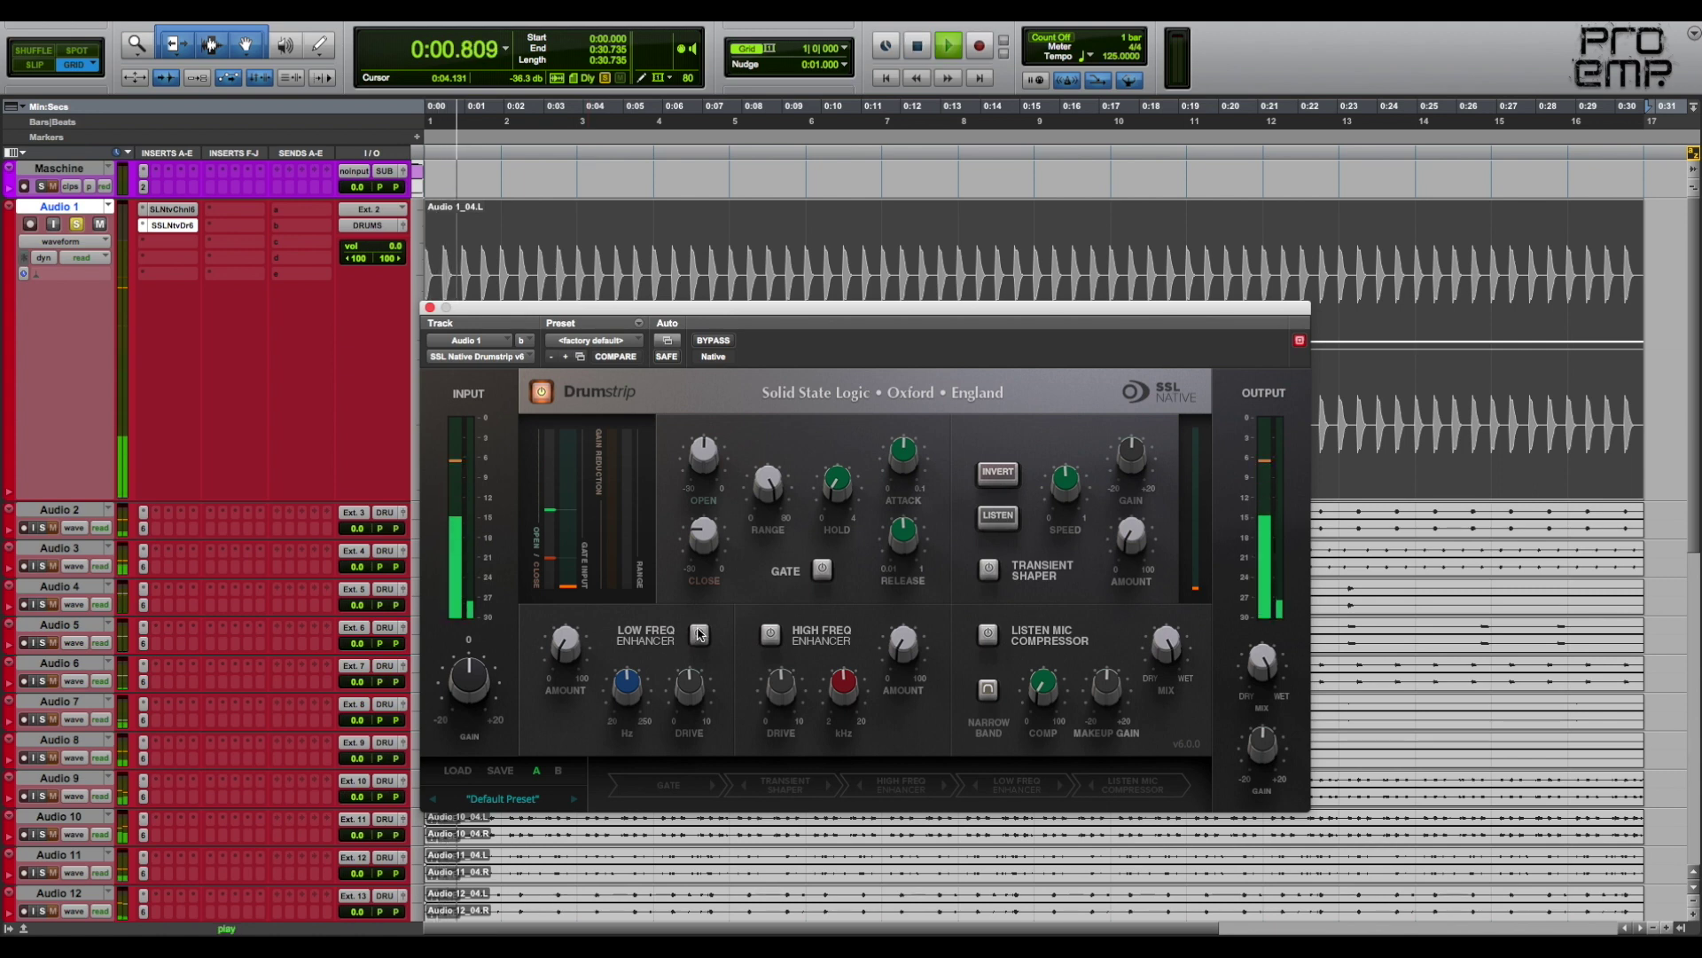
click(700, 635)
mouse_move(684, 698)
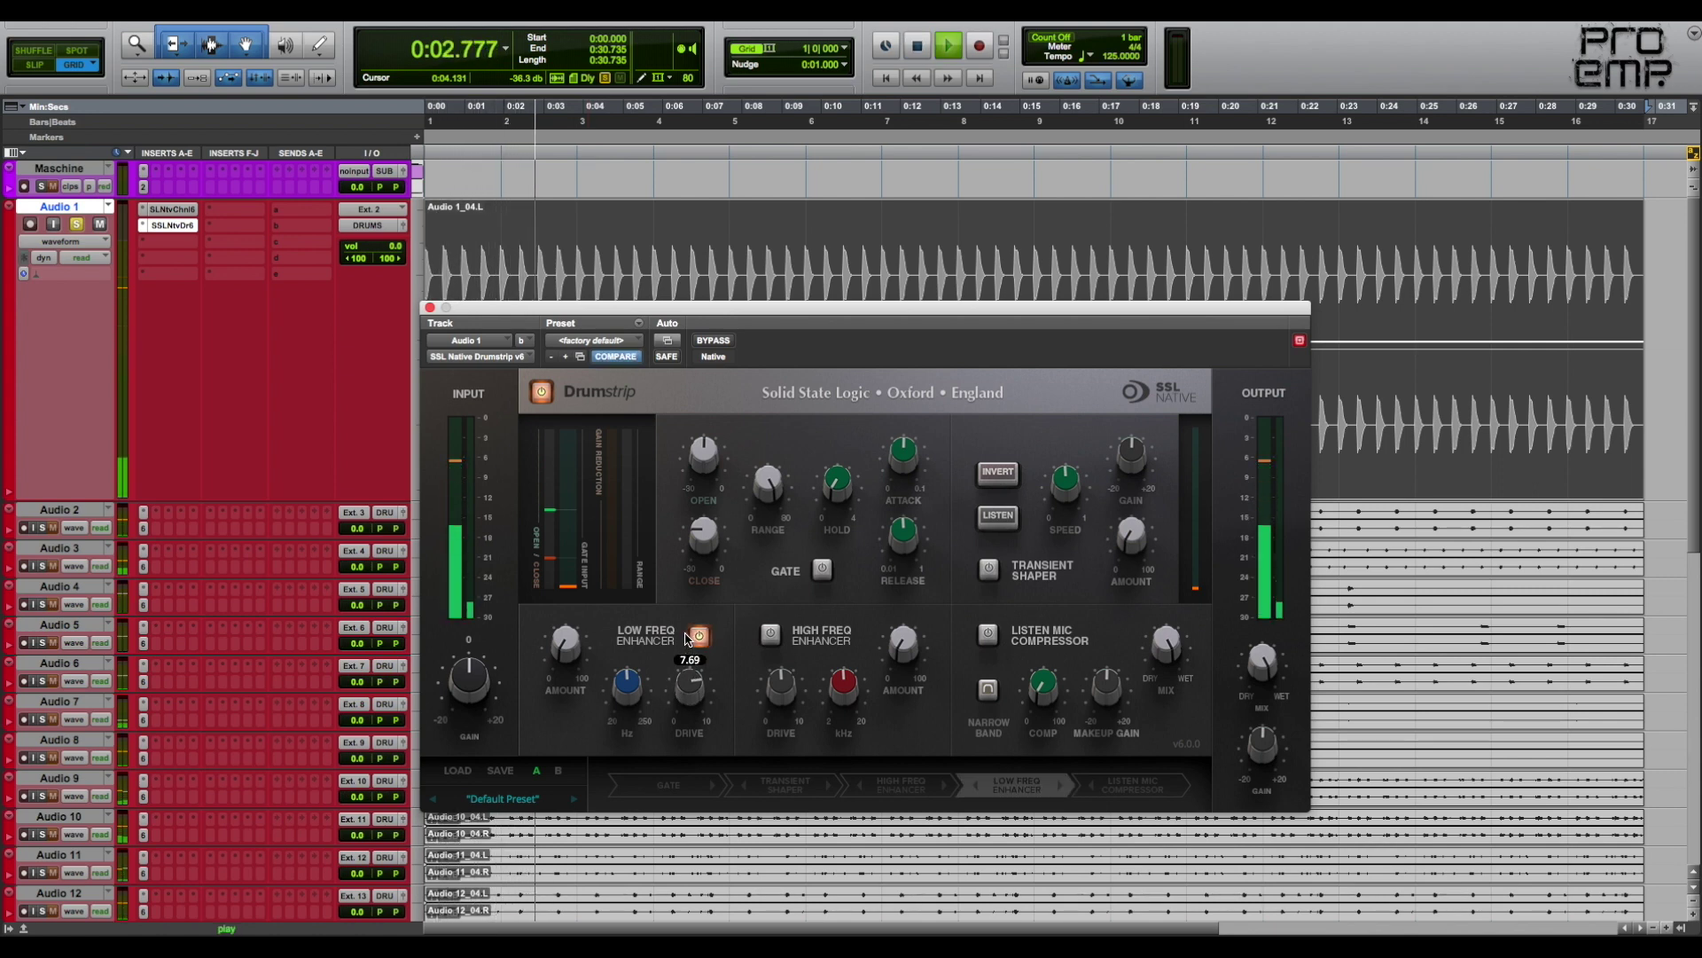
mouse_move(564, 637)
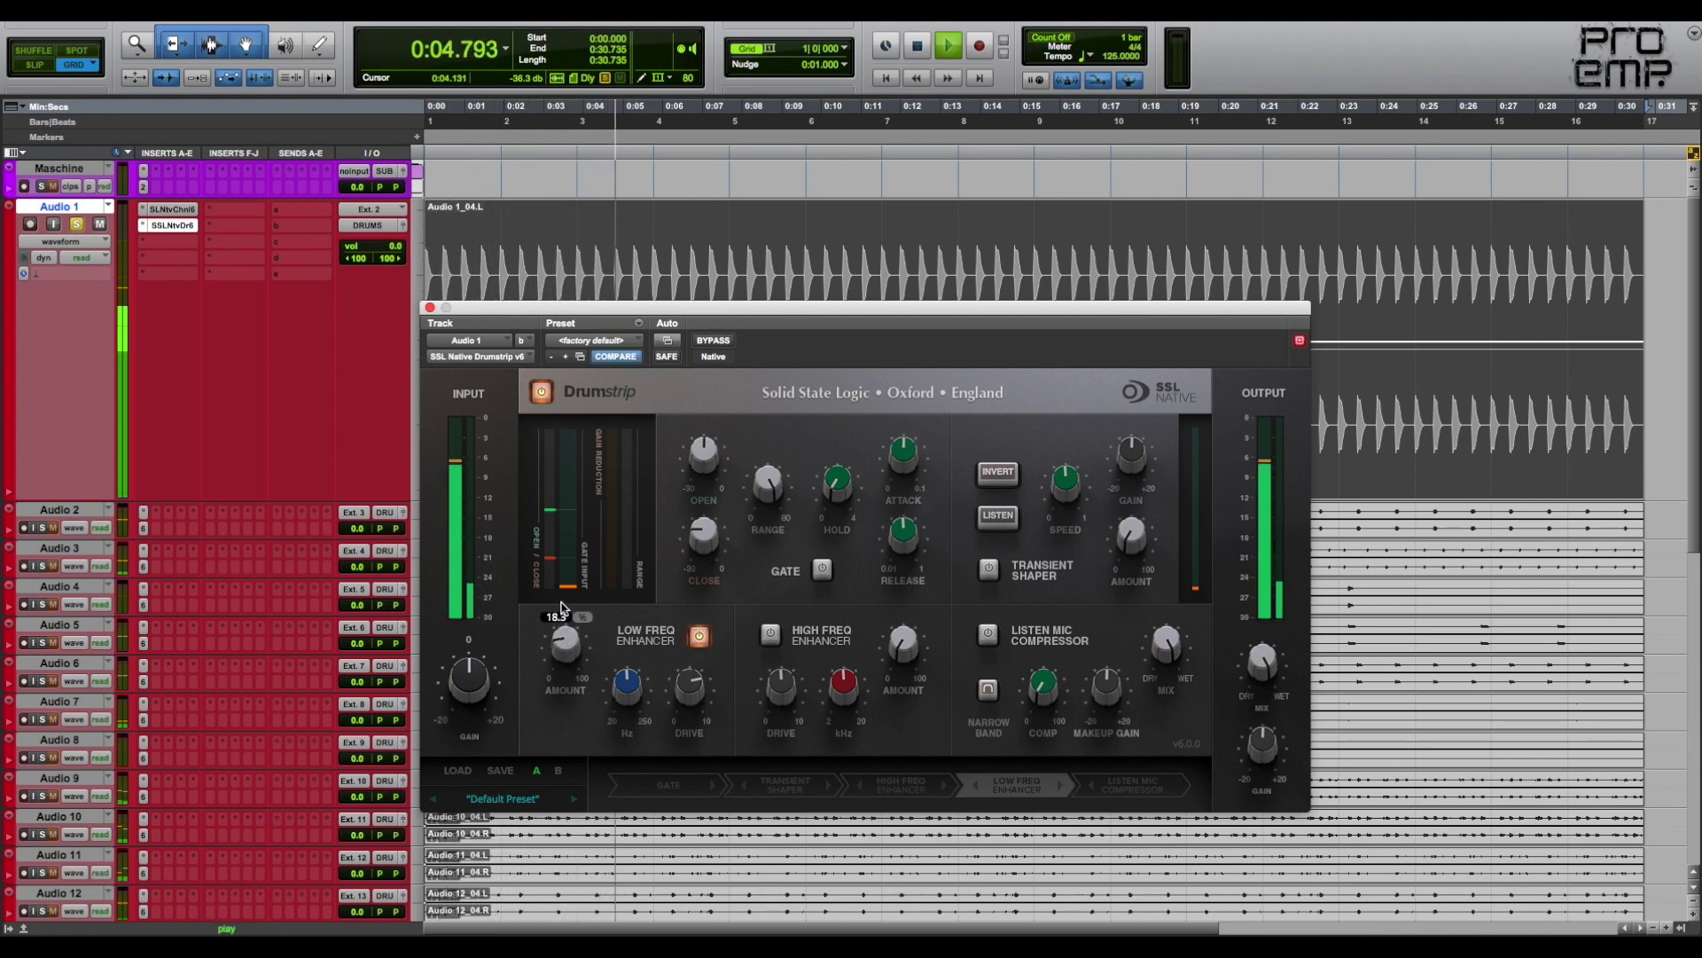
drag(561, 607, 560, 598)
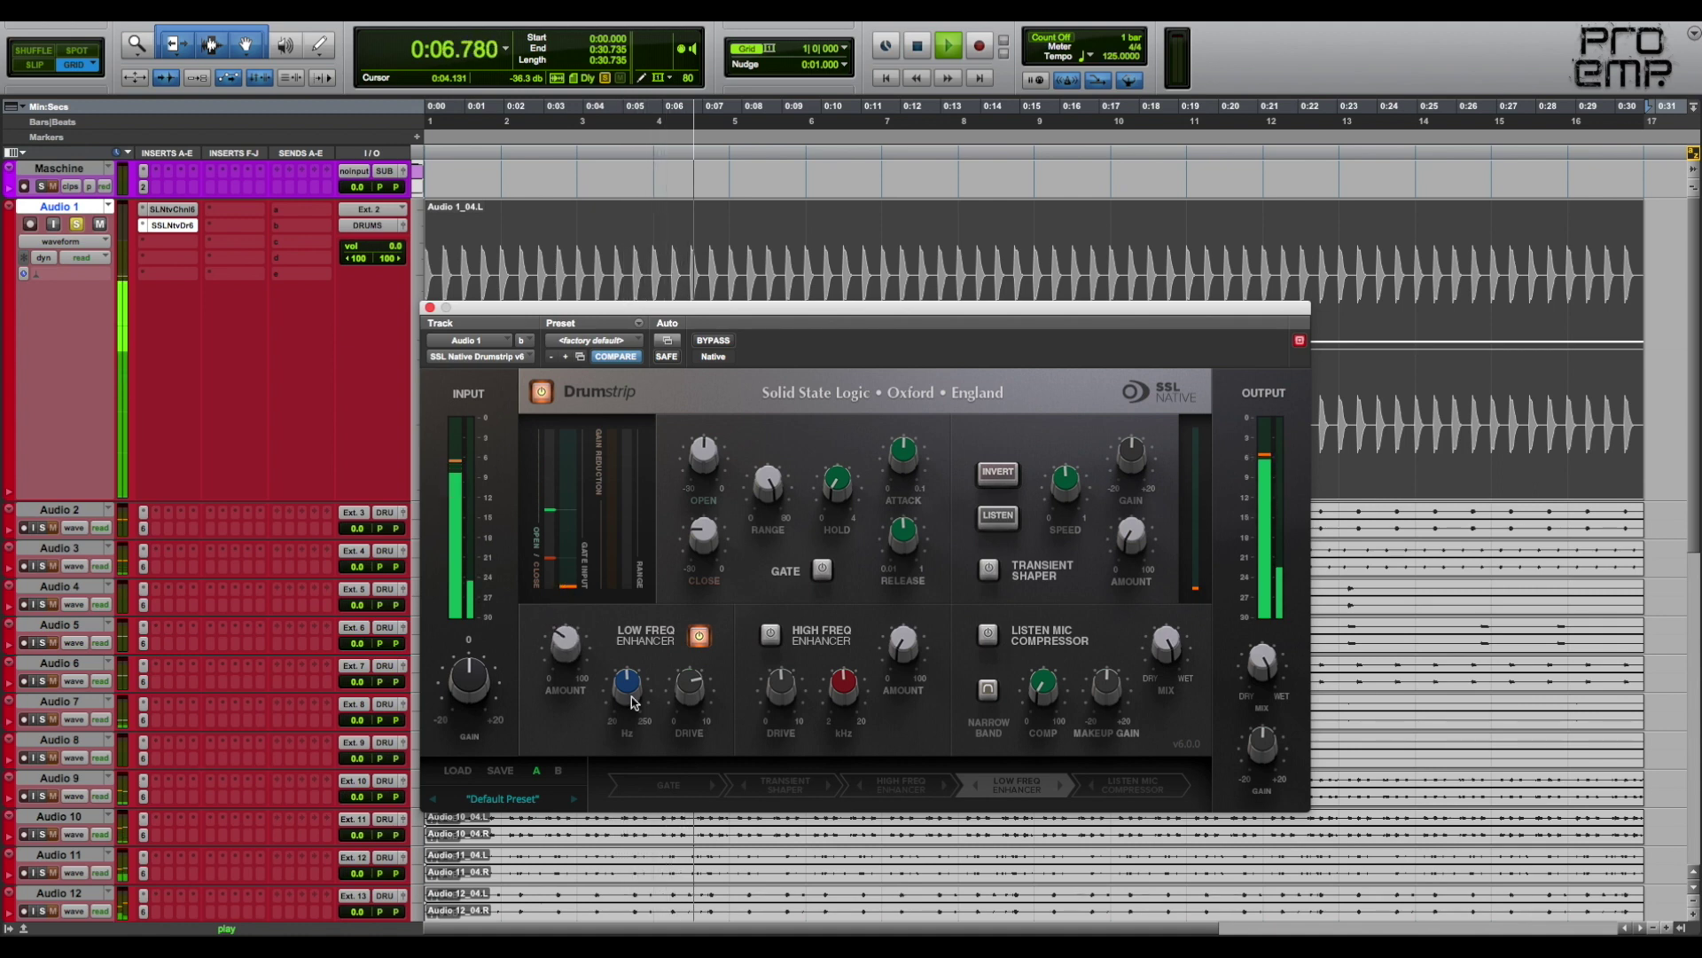
mouse_move(628, 681)
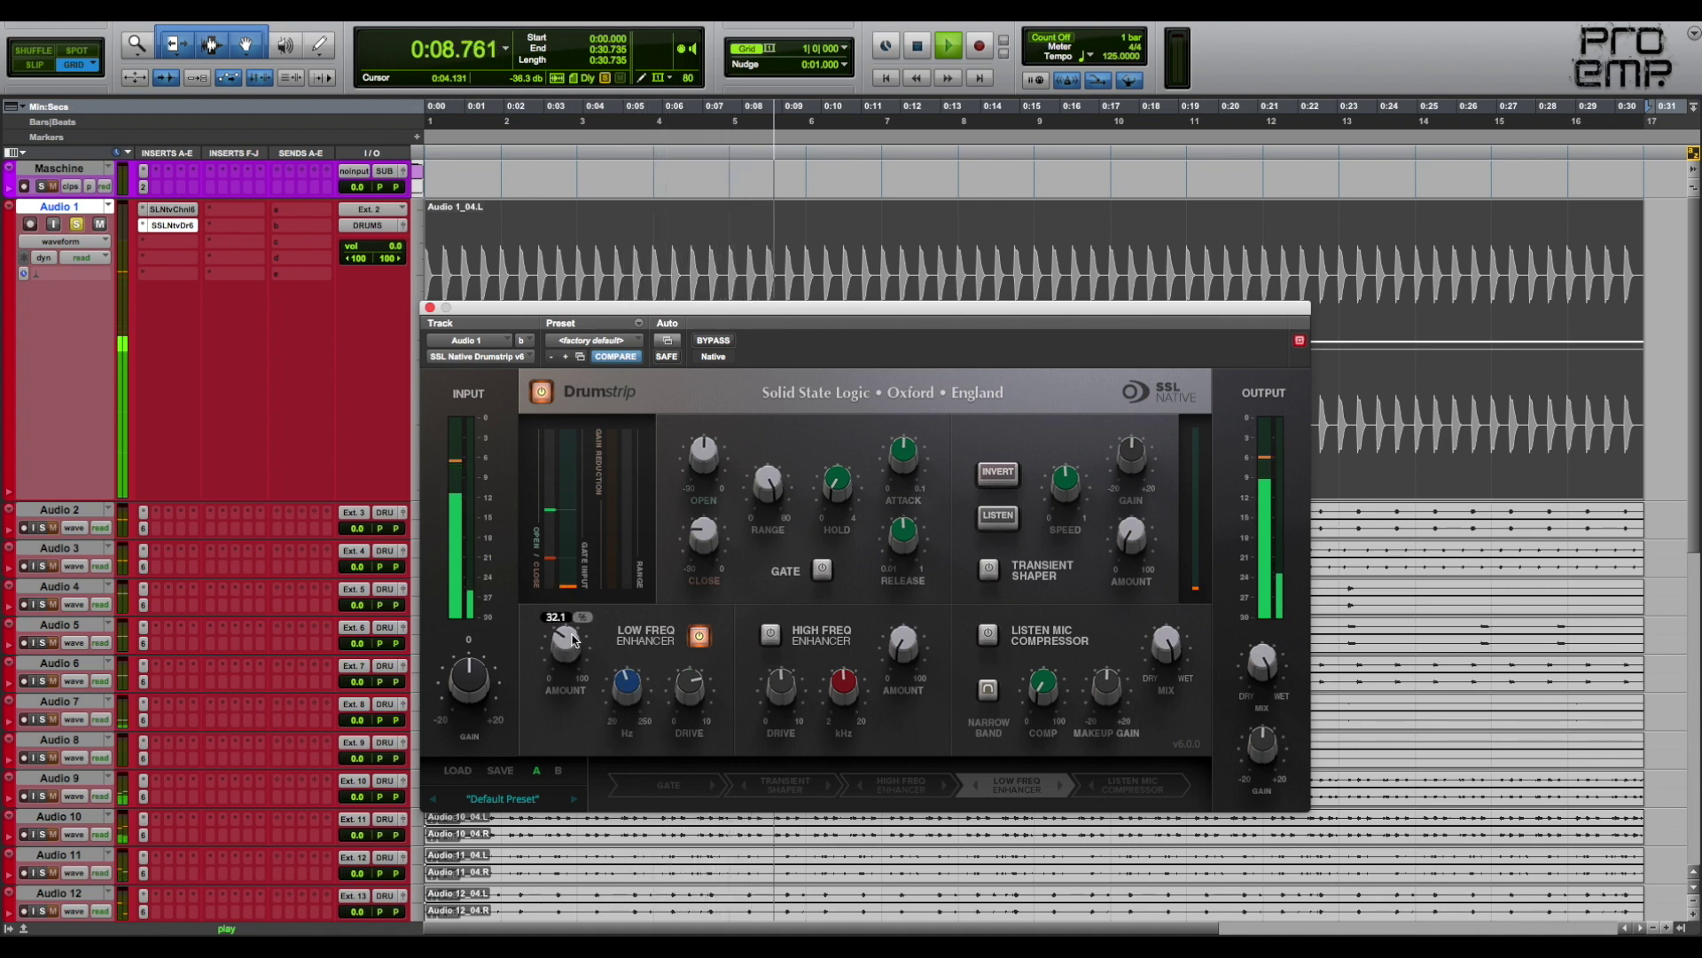
Enable the Transient Shaper on Audio 1, set its amount to about 31.1% and lower its speed and gain
click(988, 569)
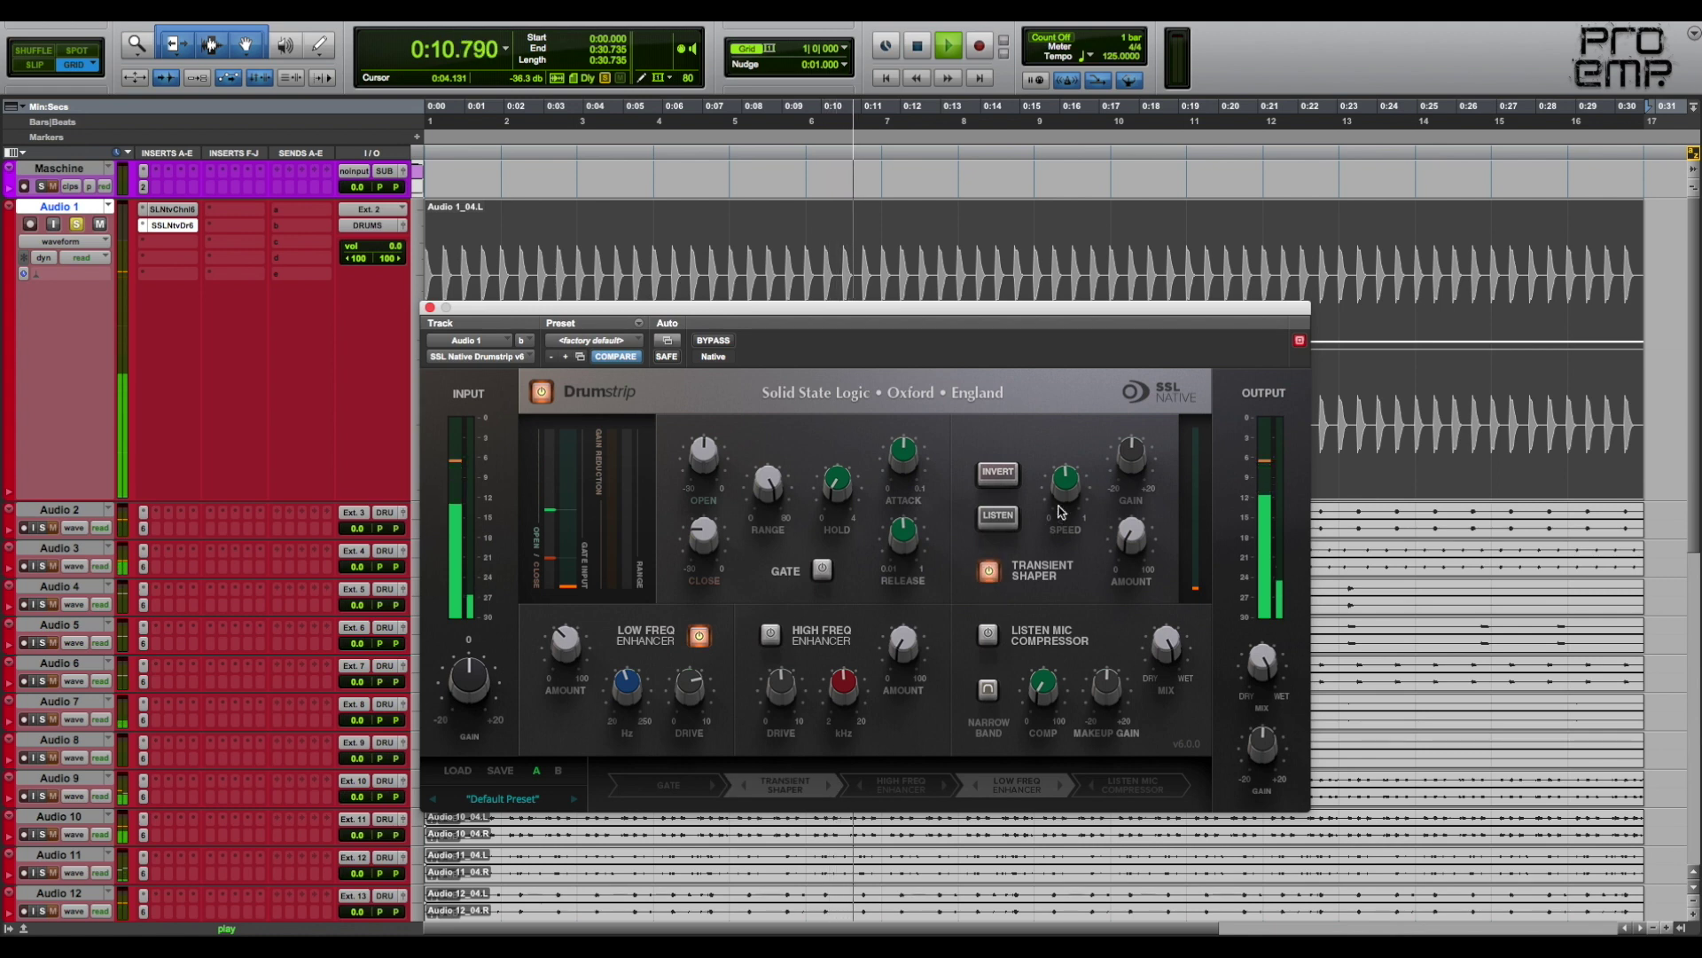
mouse_move(1131, 486)
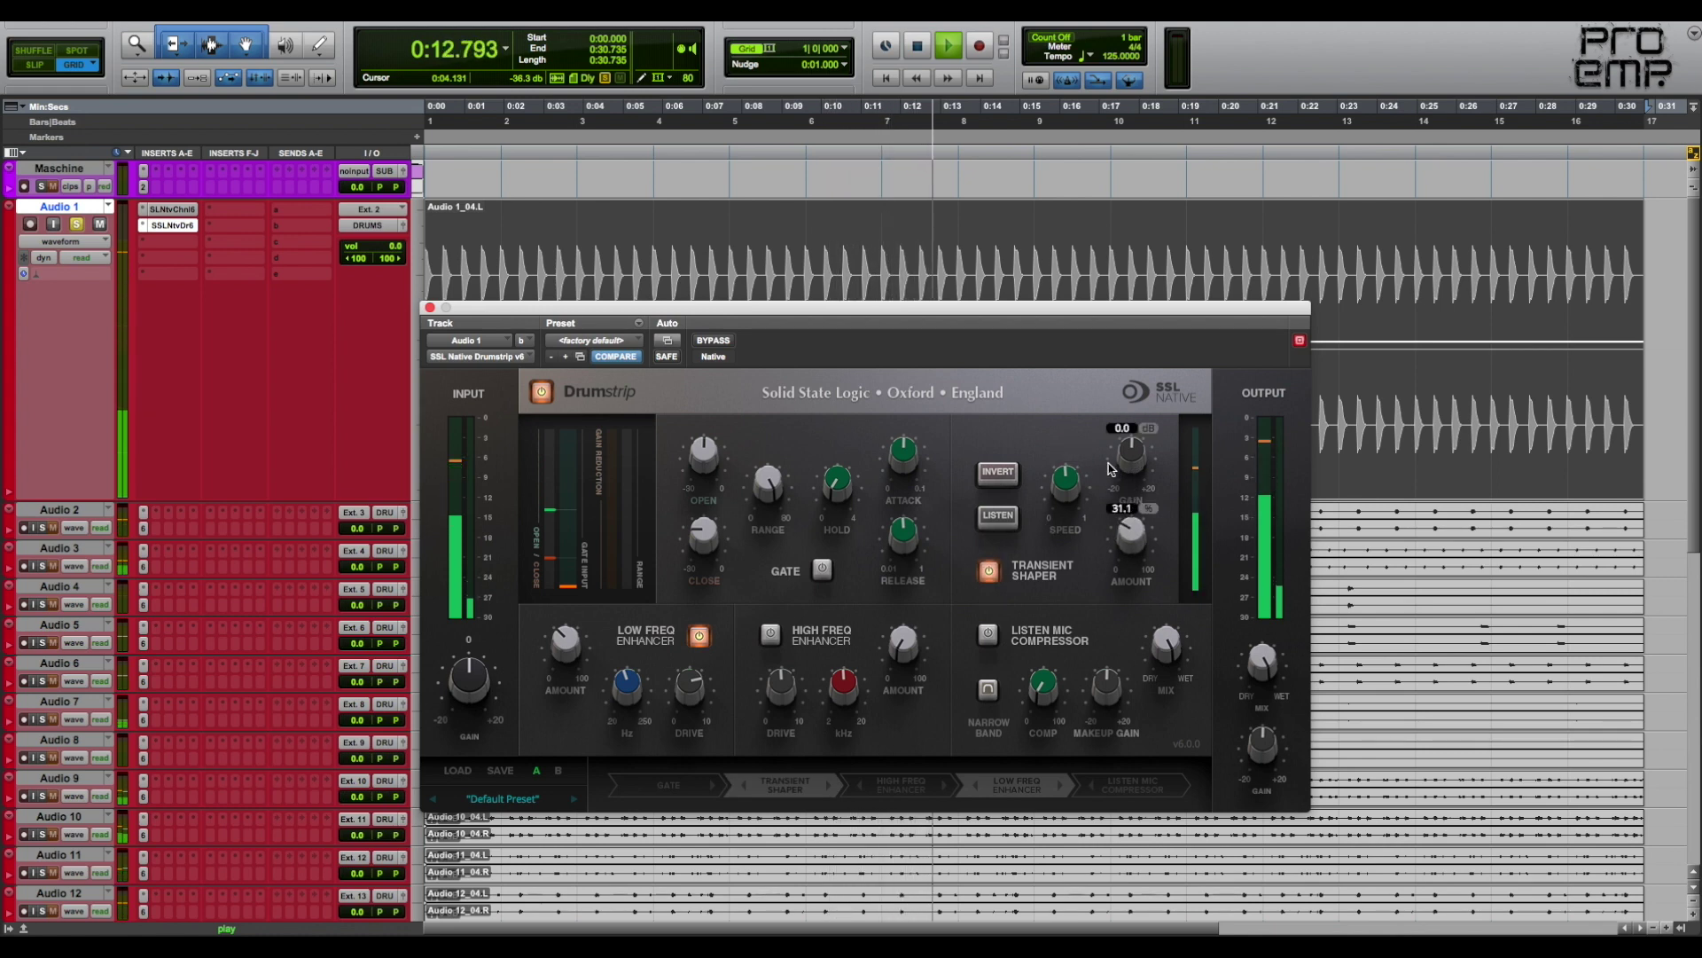
mouse_move(1075, 432)
drag(1076, 433, 1084, 528)
mouse_move(1124, 429)
drag(1124, 429, 1136, 491)
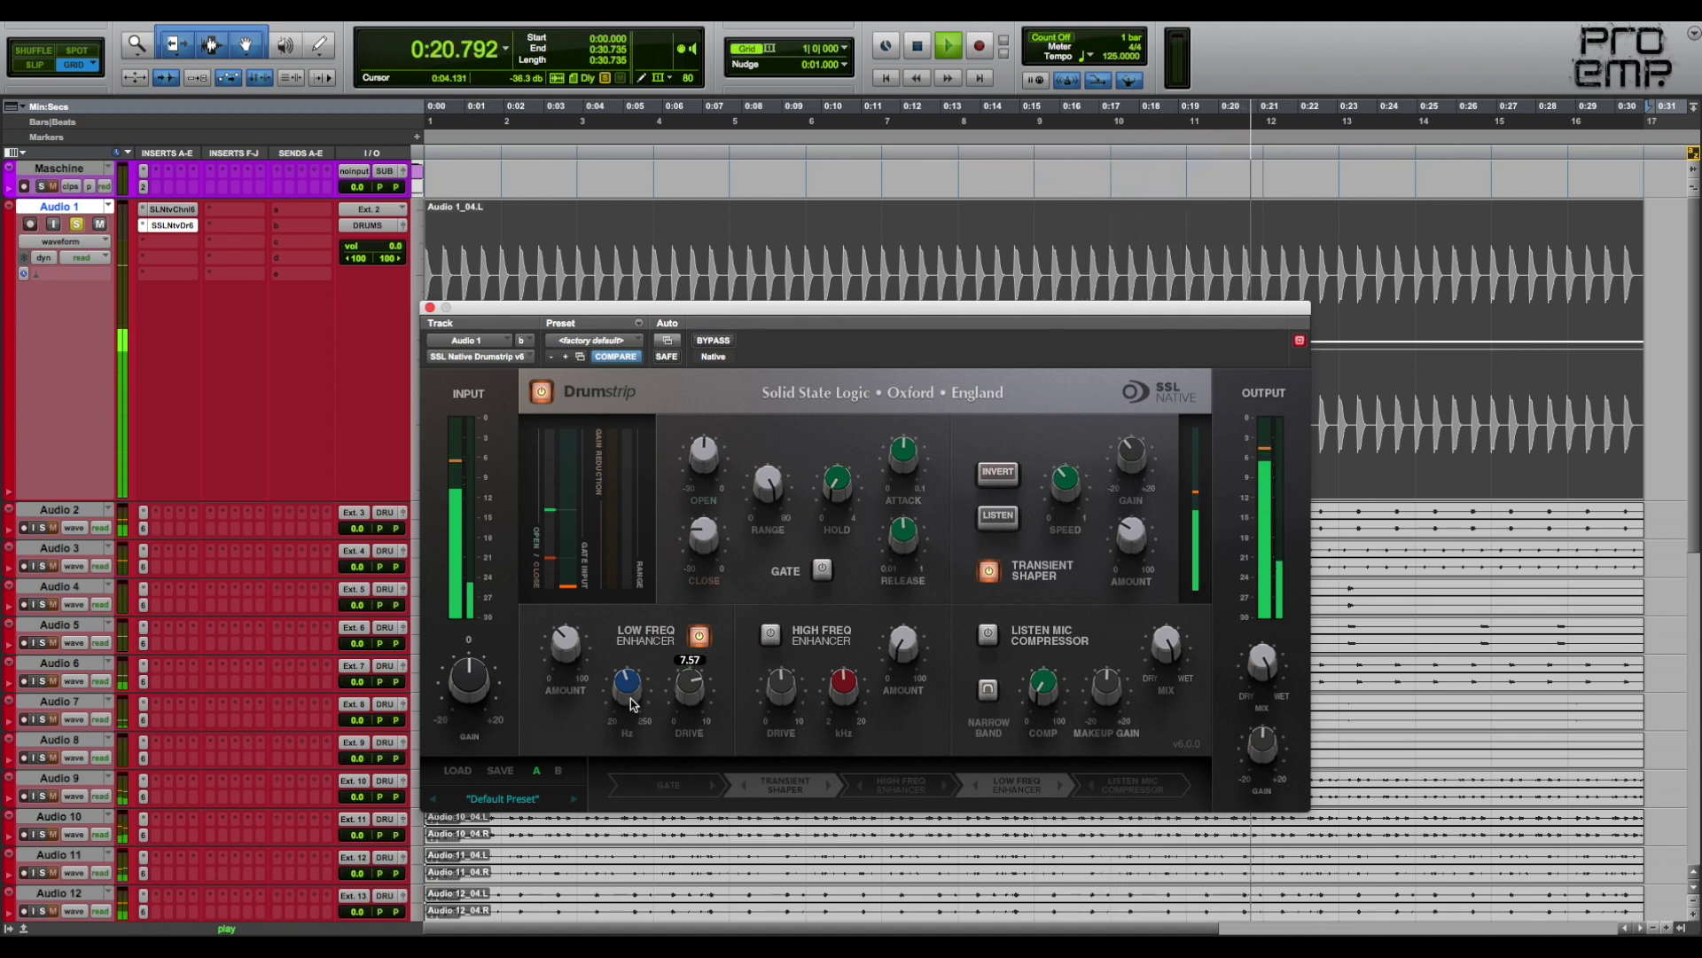
Set the Low Freq Enhancer drive to about 7.99 and compare the kick with the Drumstrip bypassed and active
mouse_move(681, 651)
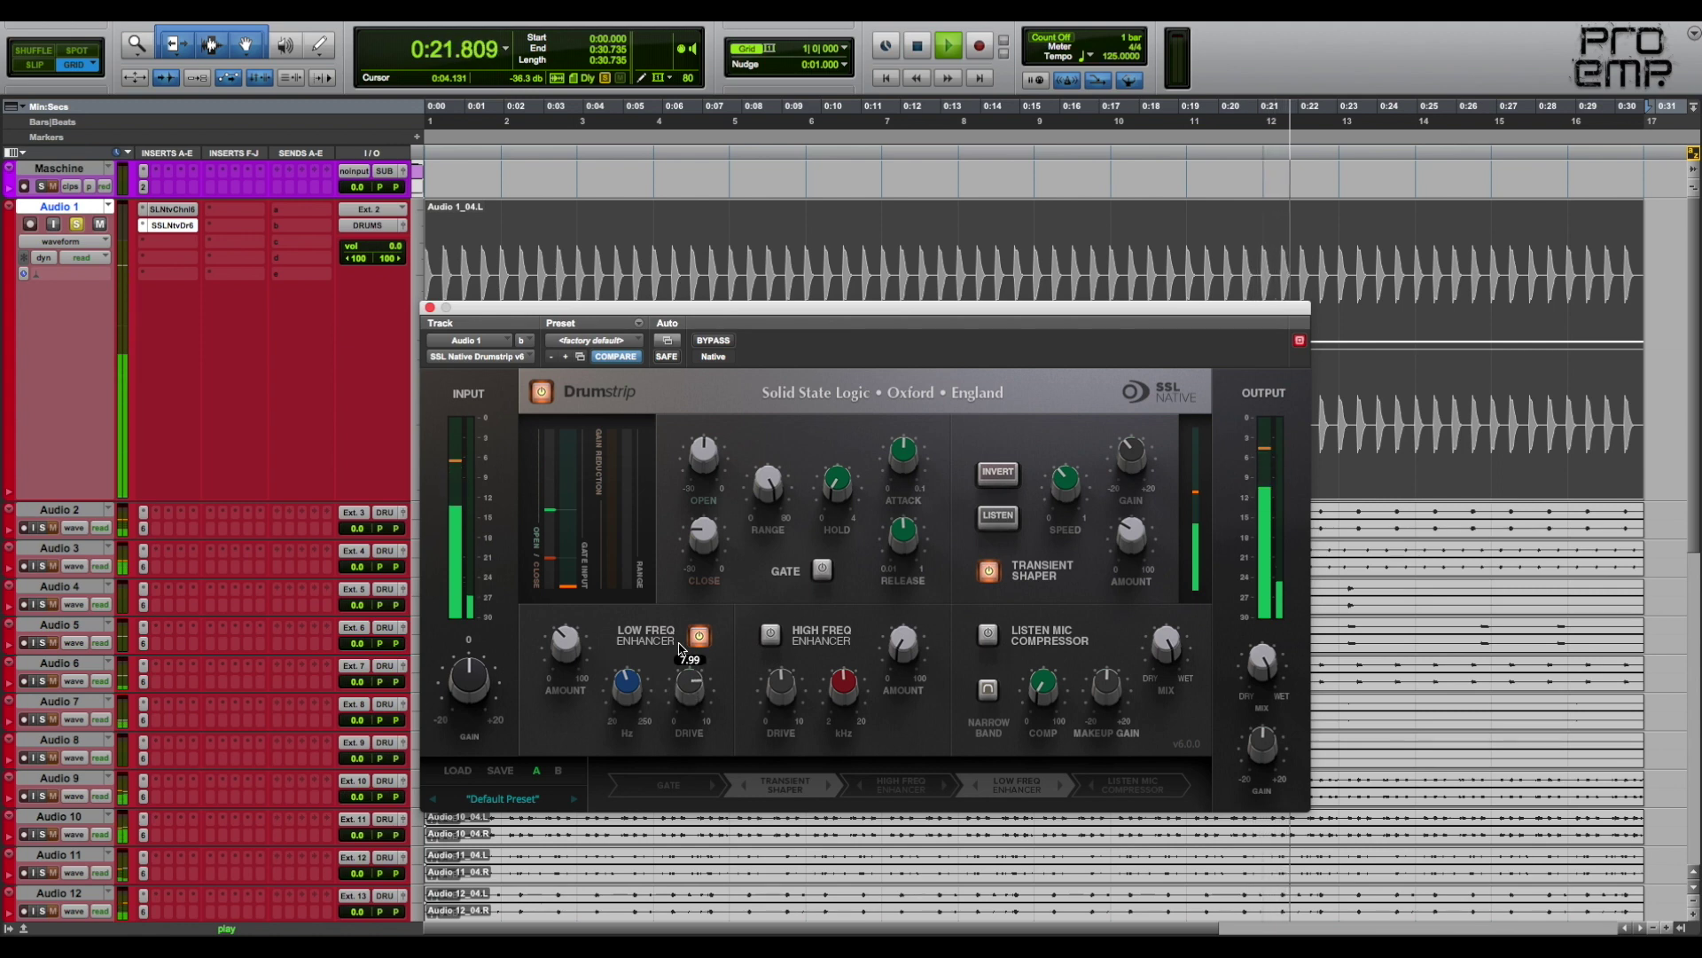
click(541, 391)
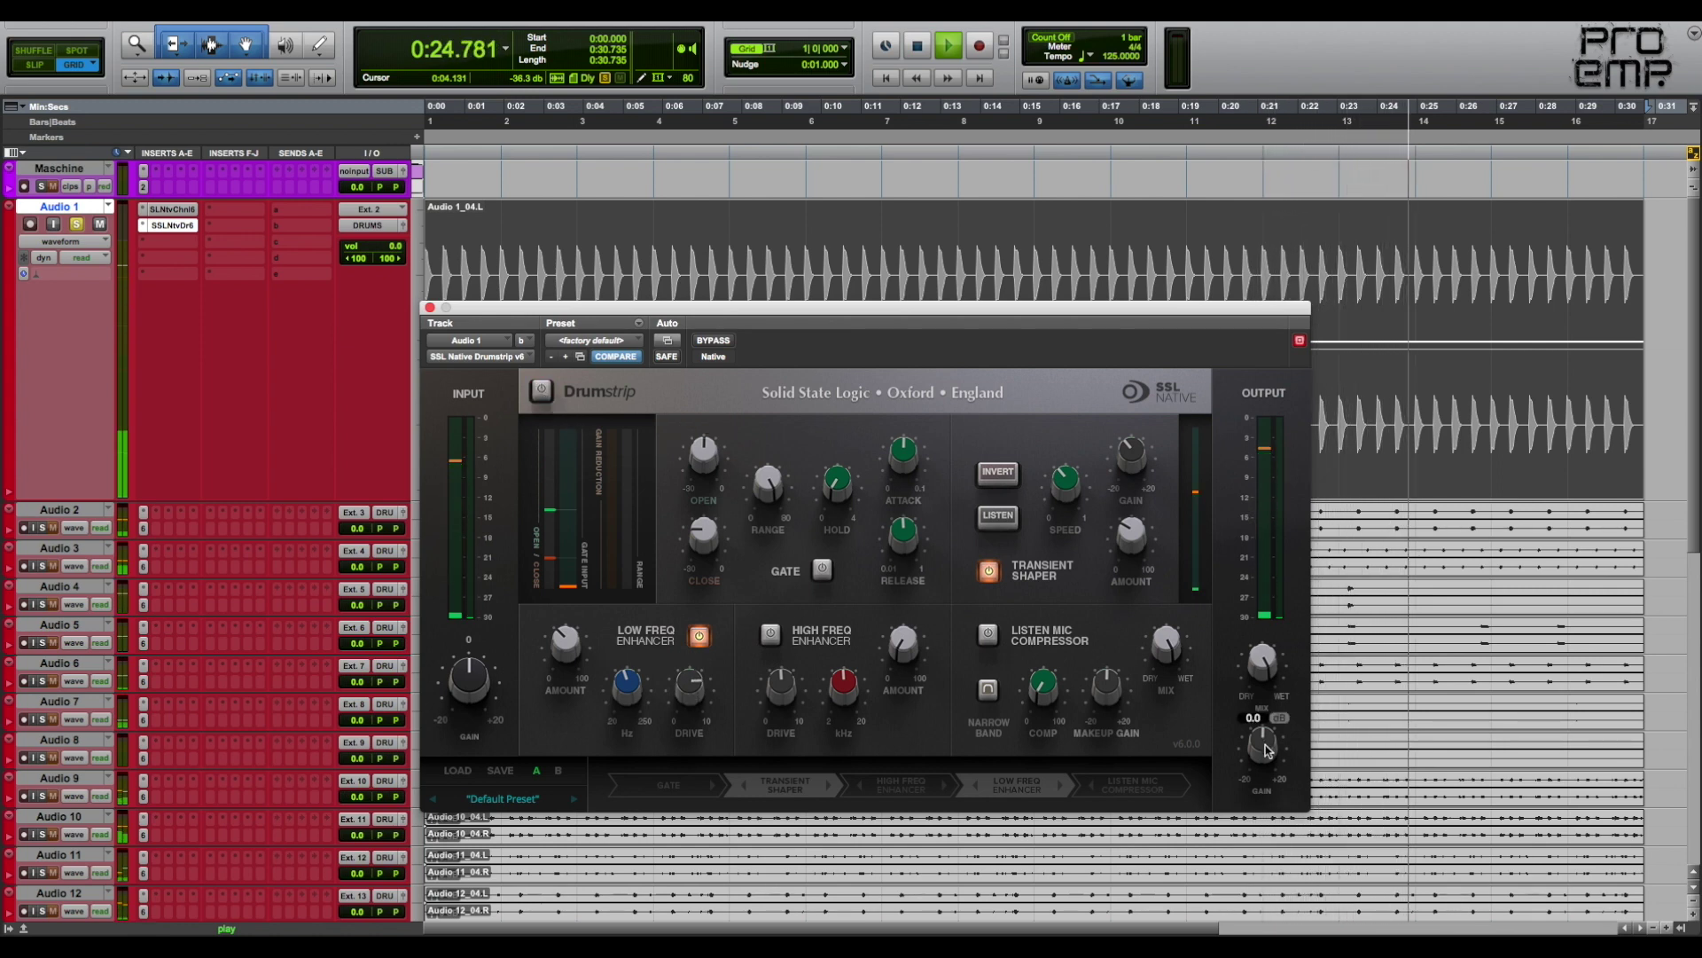
click(538, 396)
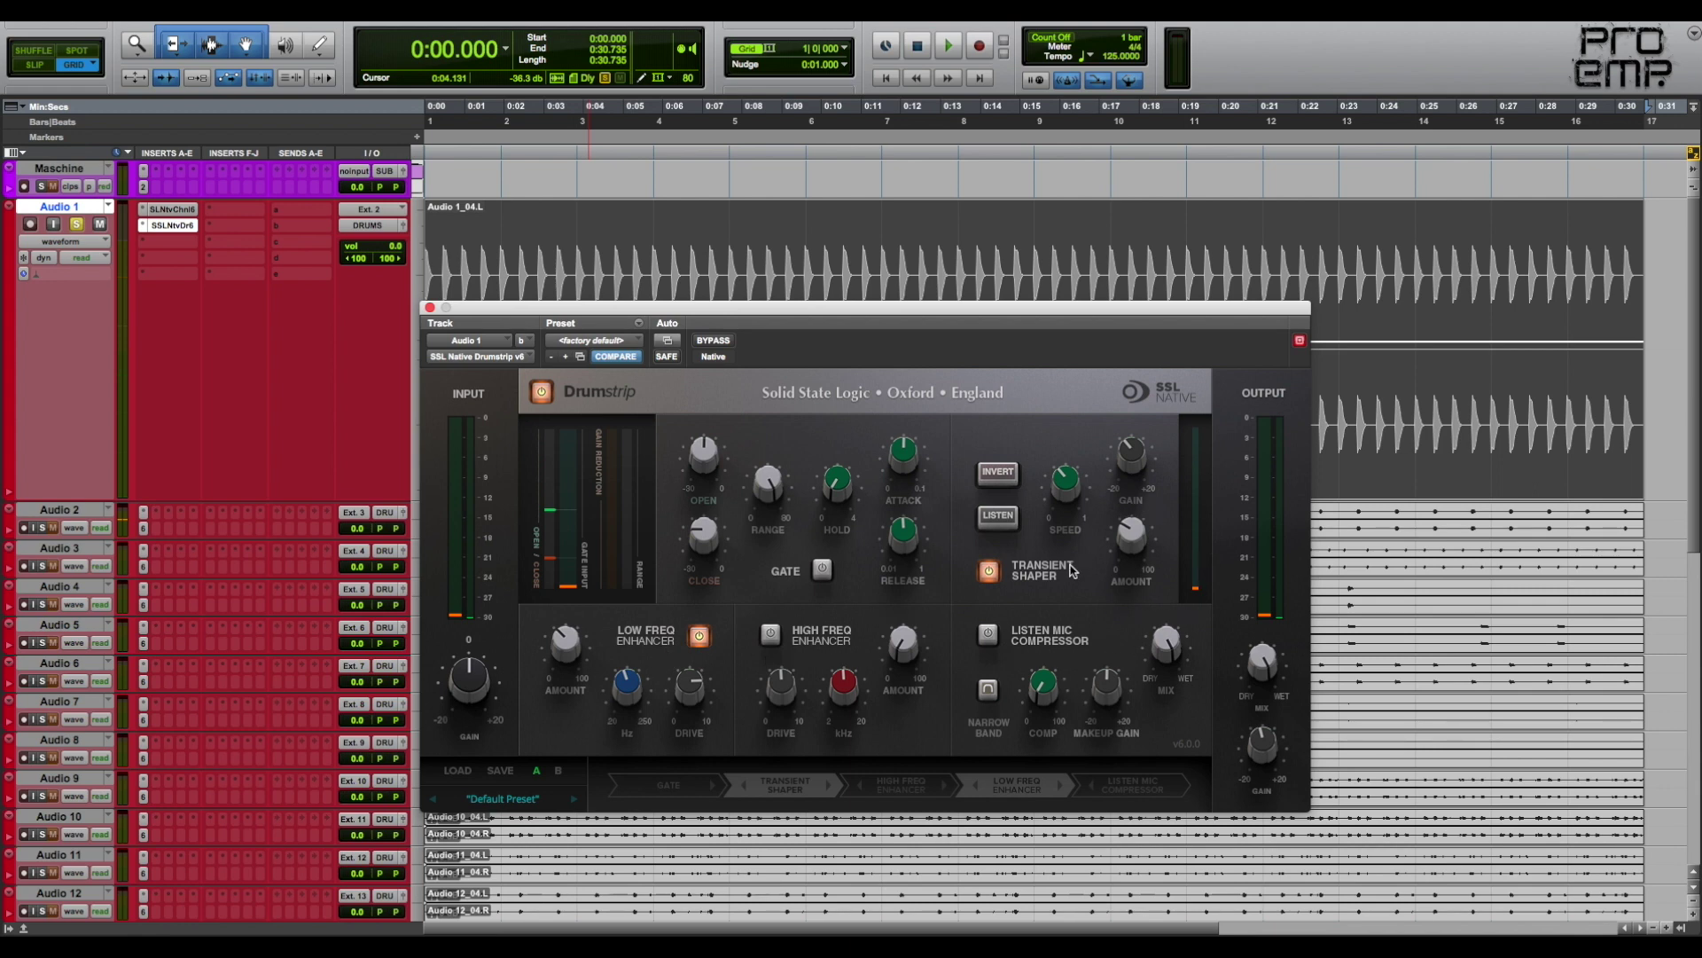
Solo Audio 2 alongside Audio 1, start playback and resize the two tracks so their insert slots are accessible
click(41, 528)
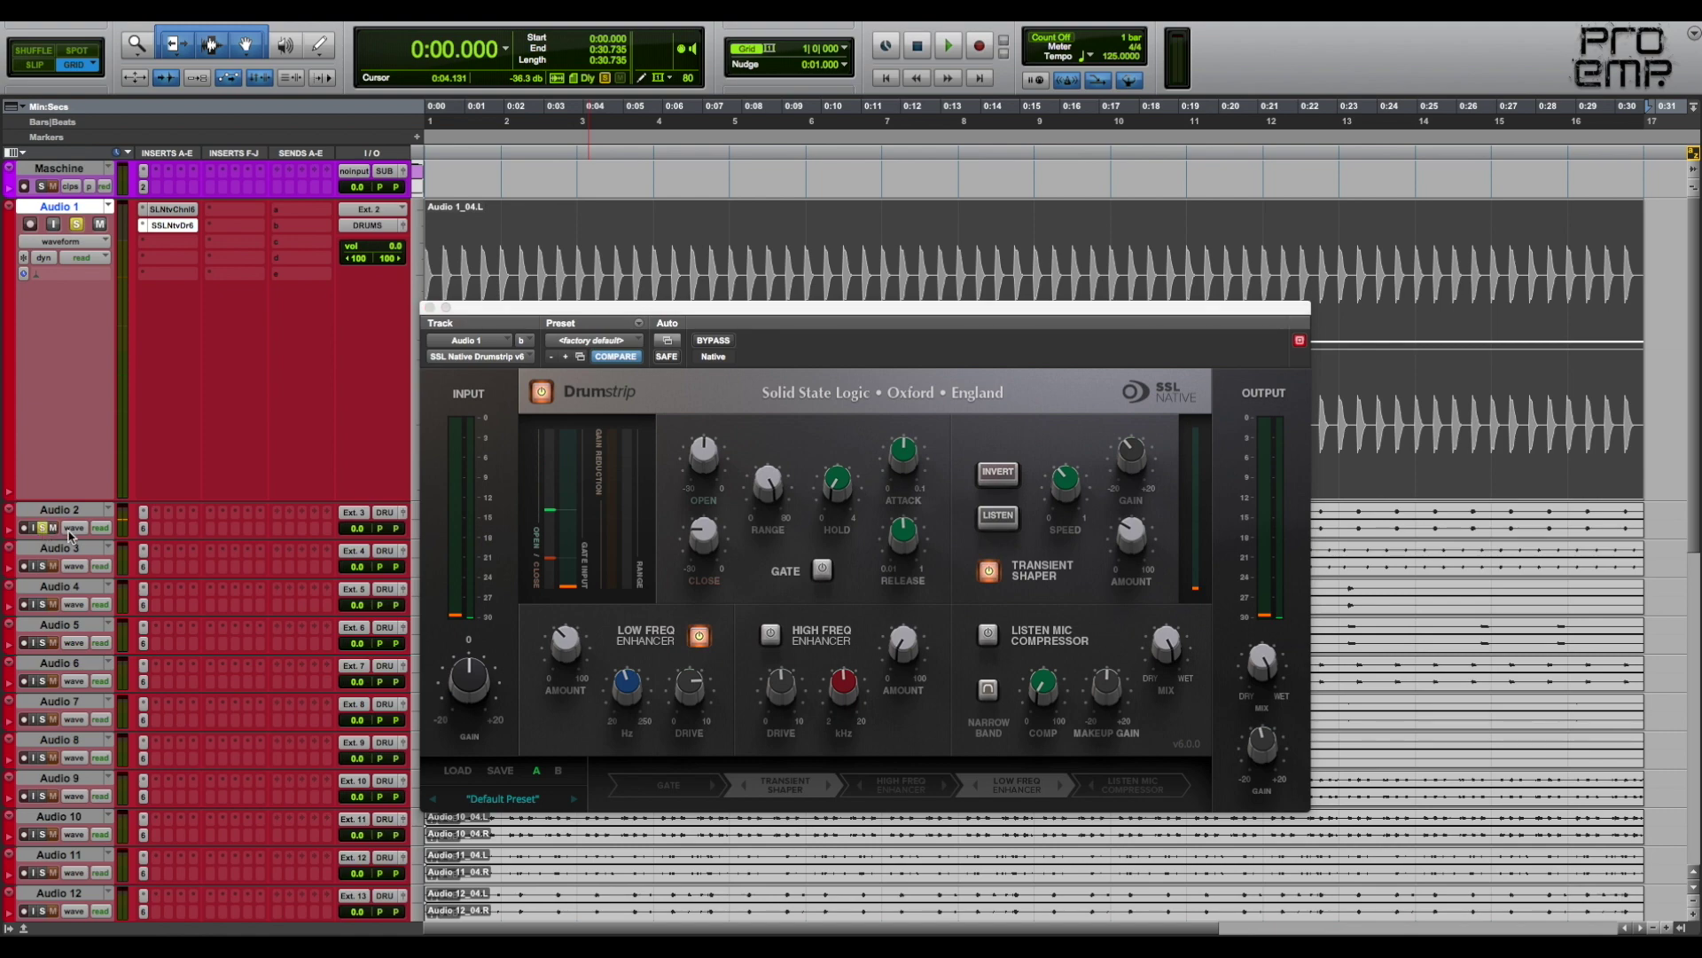
key(space)
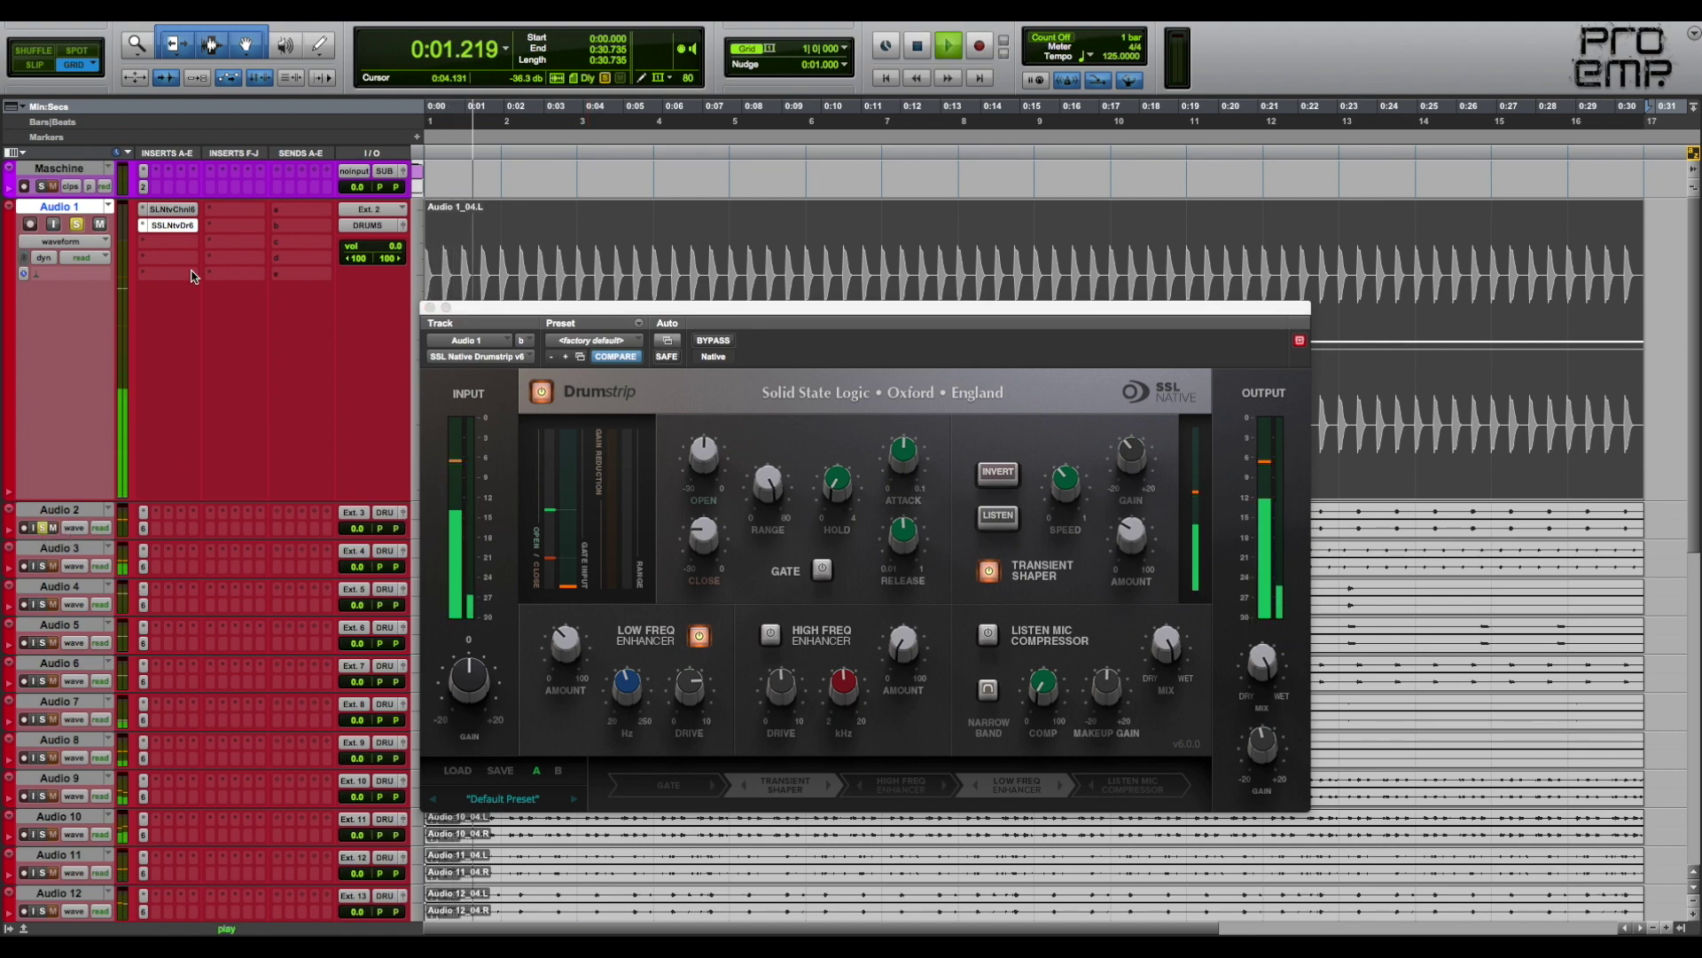
key(ctrl+Down)
key(ctrl+Down)
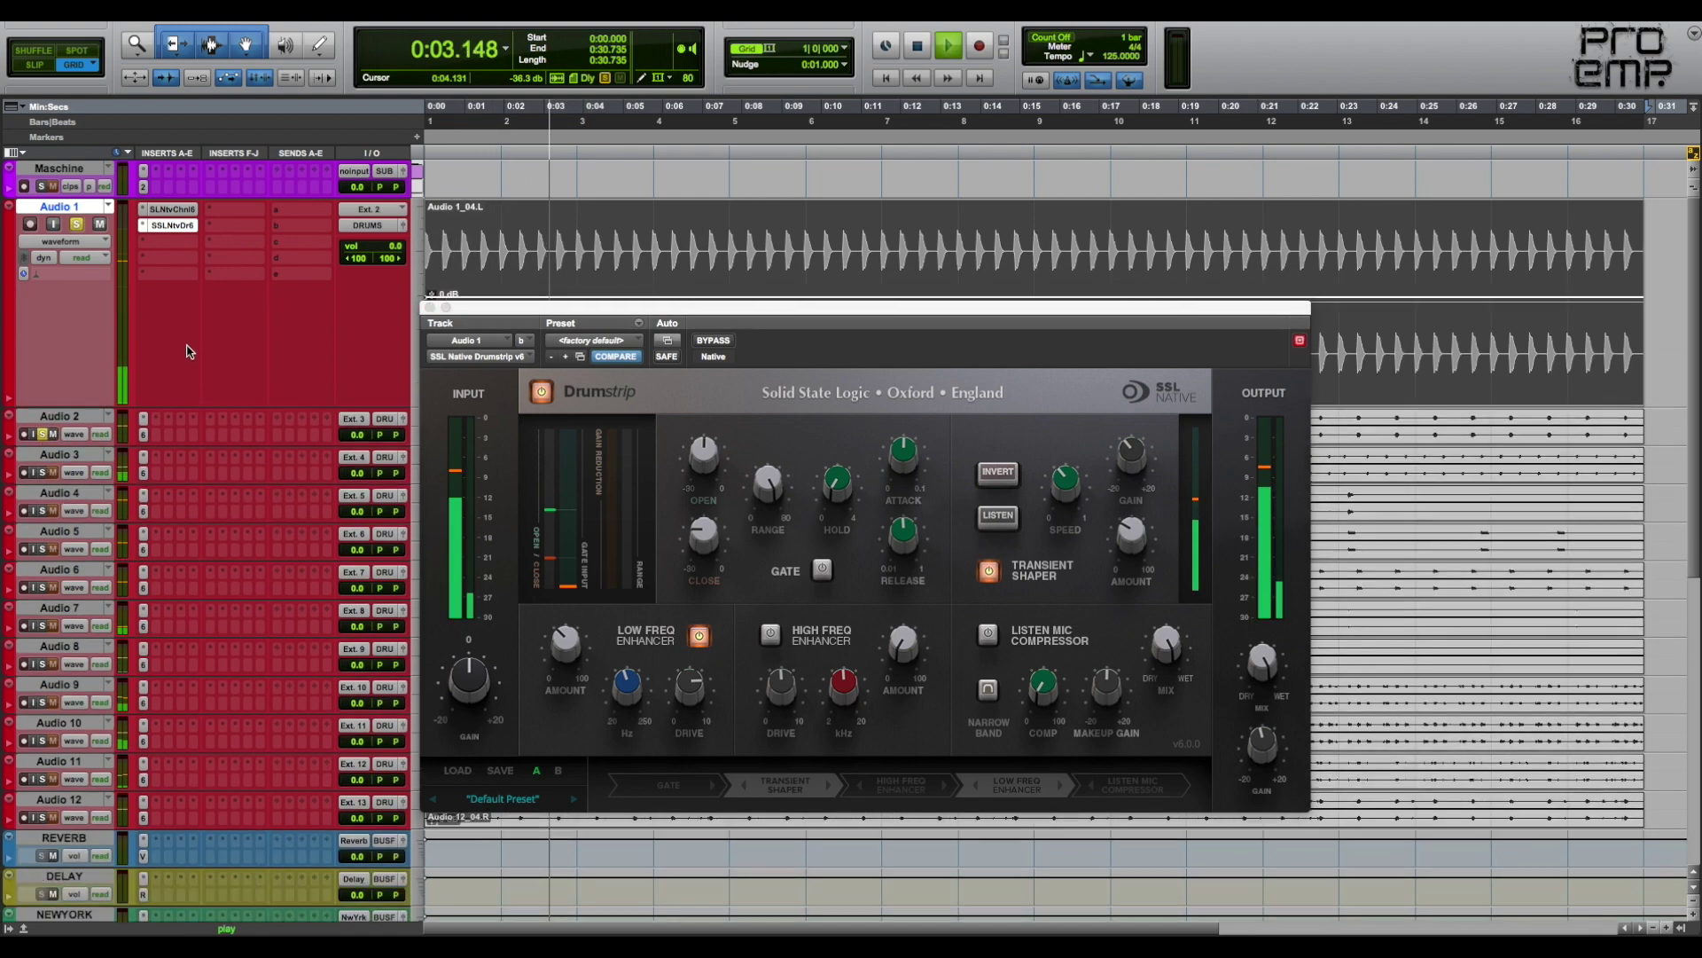
key(ctrl+Down)
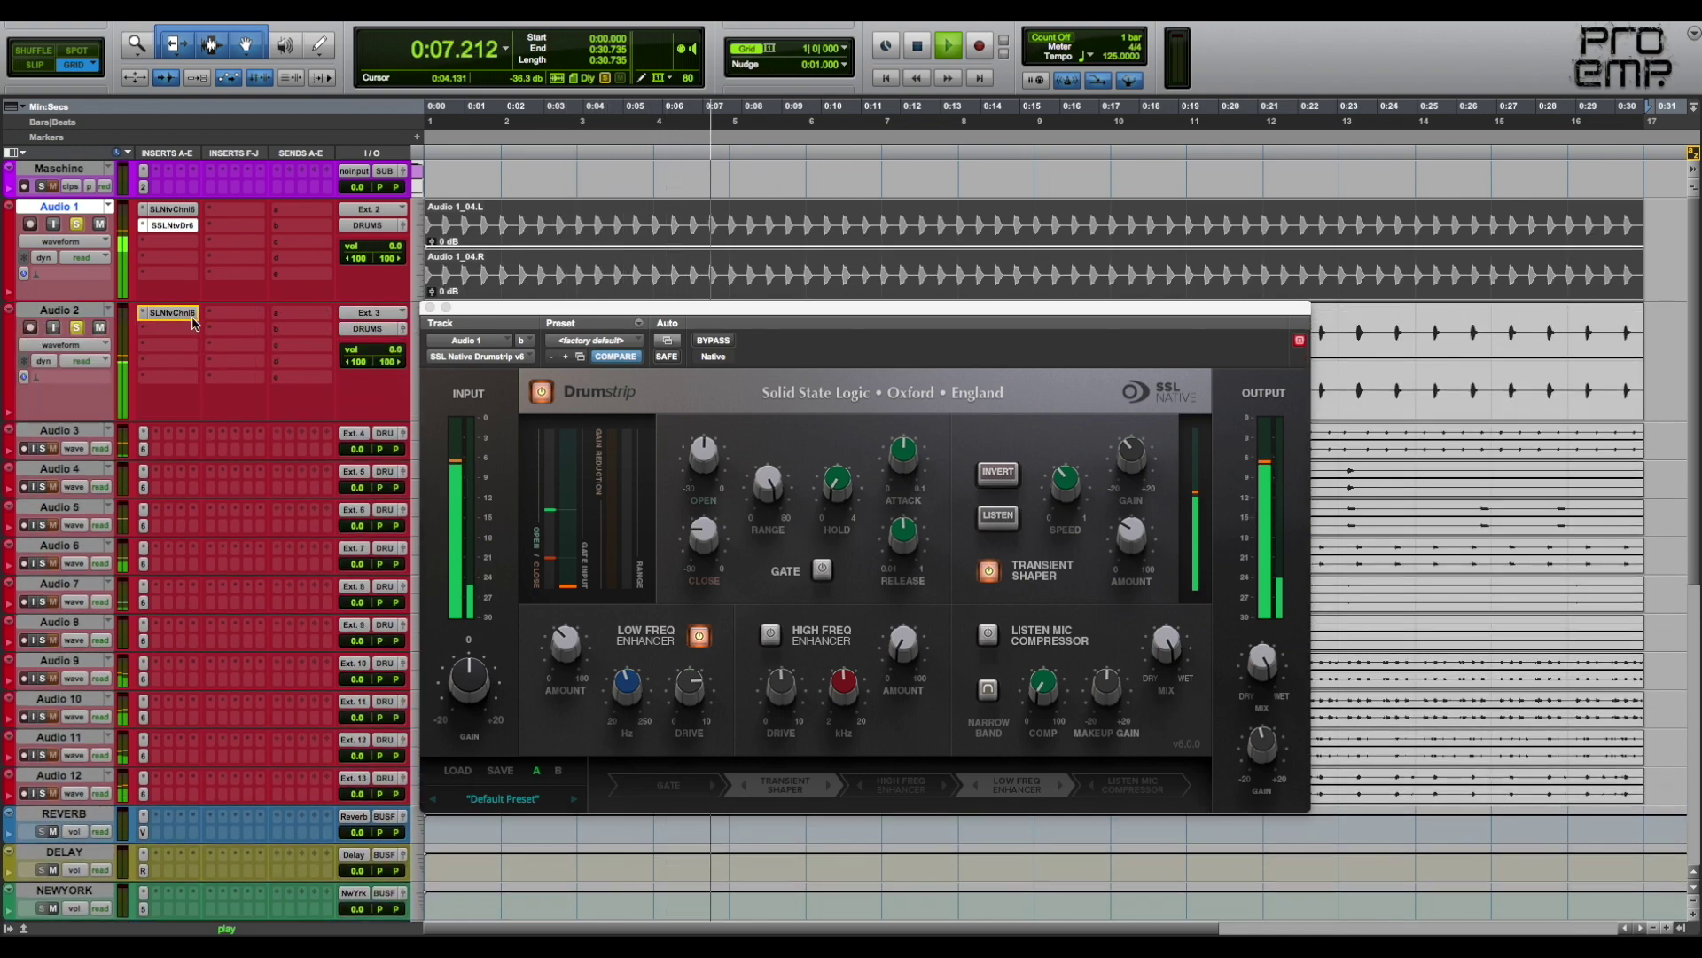
Copy the Drumstrip from Audio 1 to the second insert slot of Audio 2 and open the copy
click(186, 330)
drag(186, 330, 187, 331)
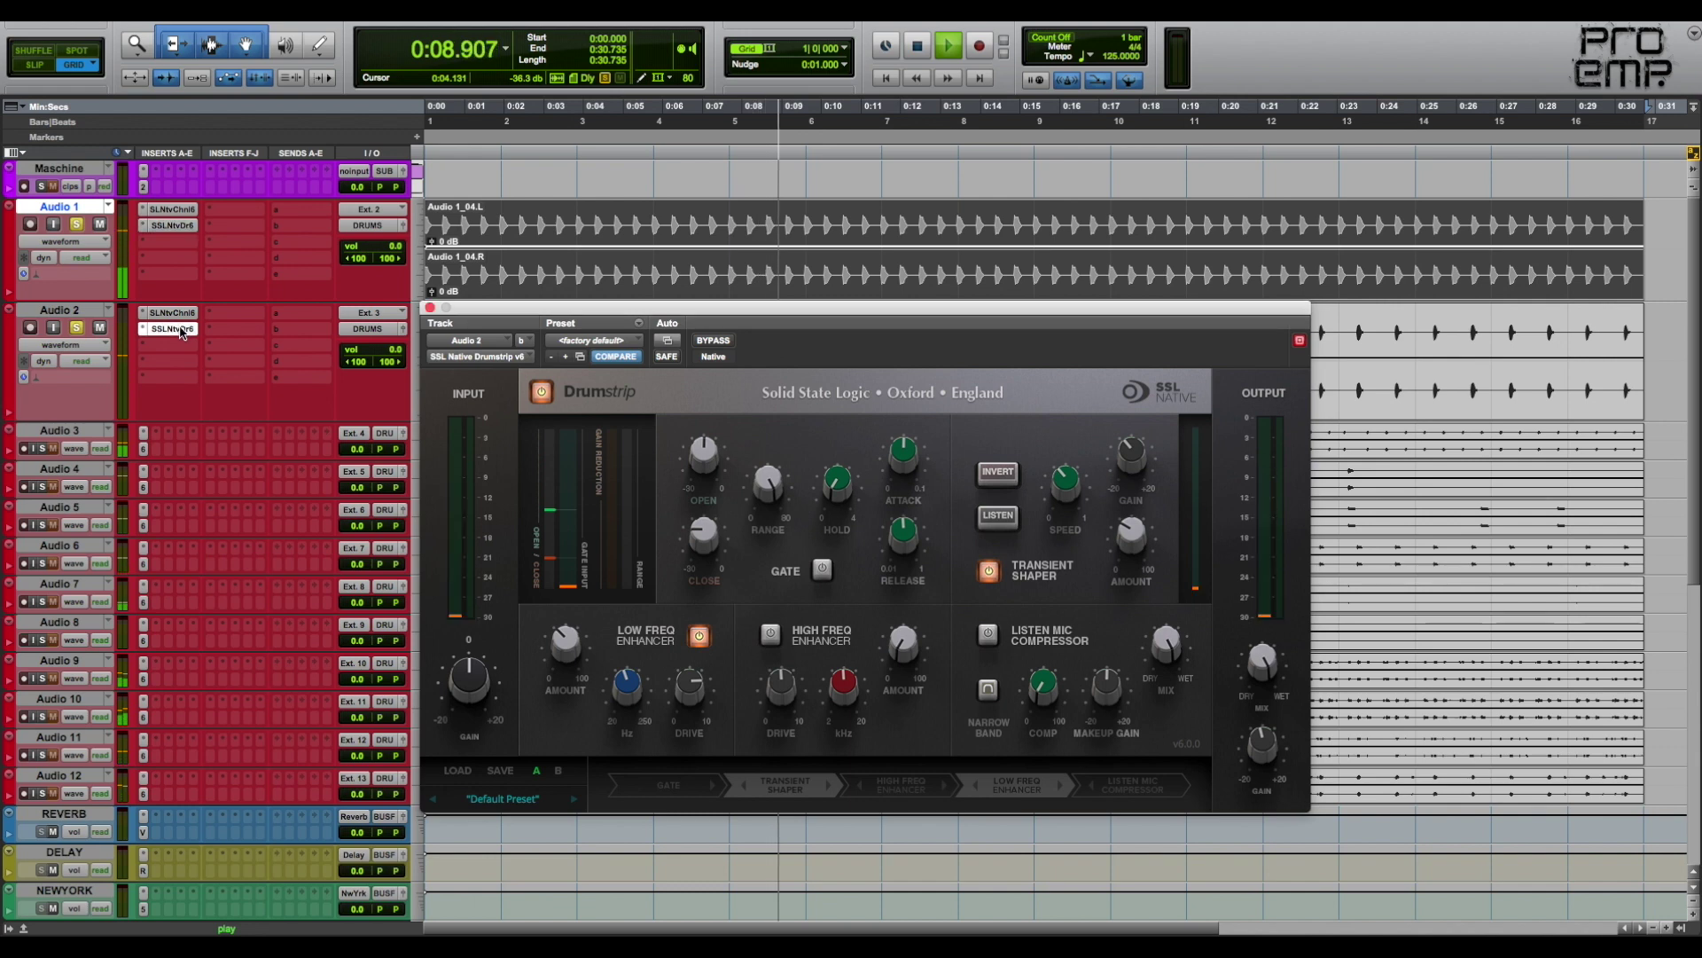
Stop playback and switch off the Low Freq Enhancer and Transient Shaper in the Audio 2 Drumstrip
drag(470, 313, 498, 317)
key(space)
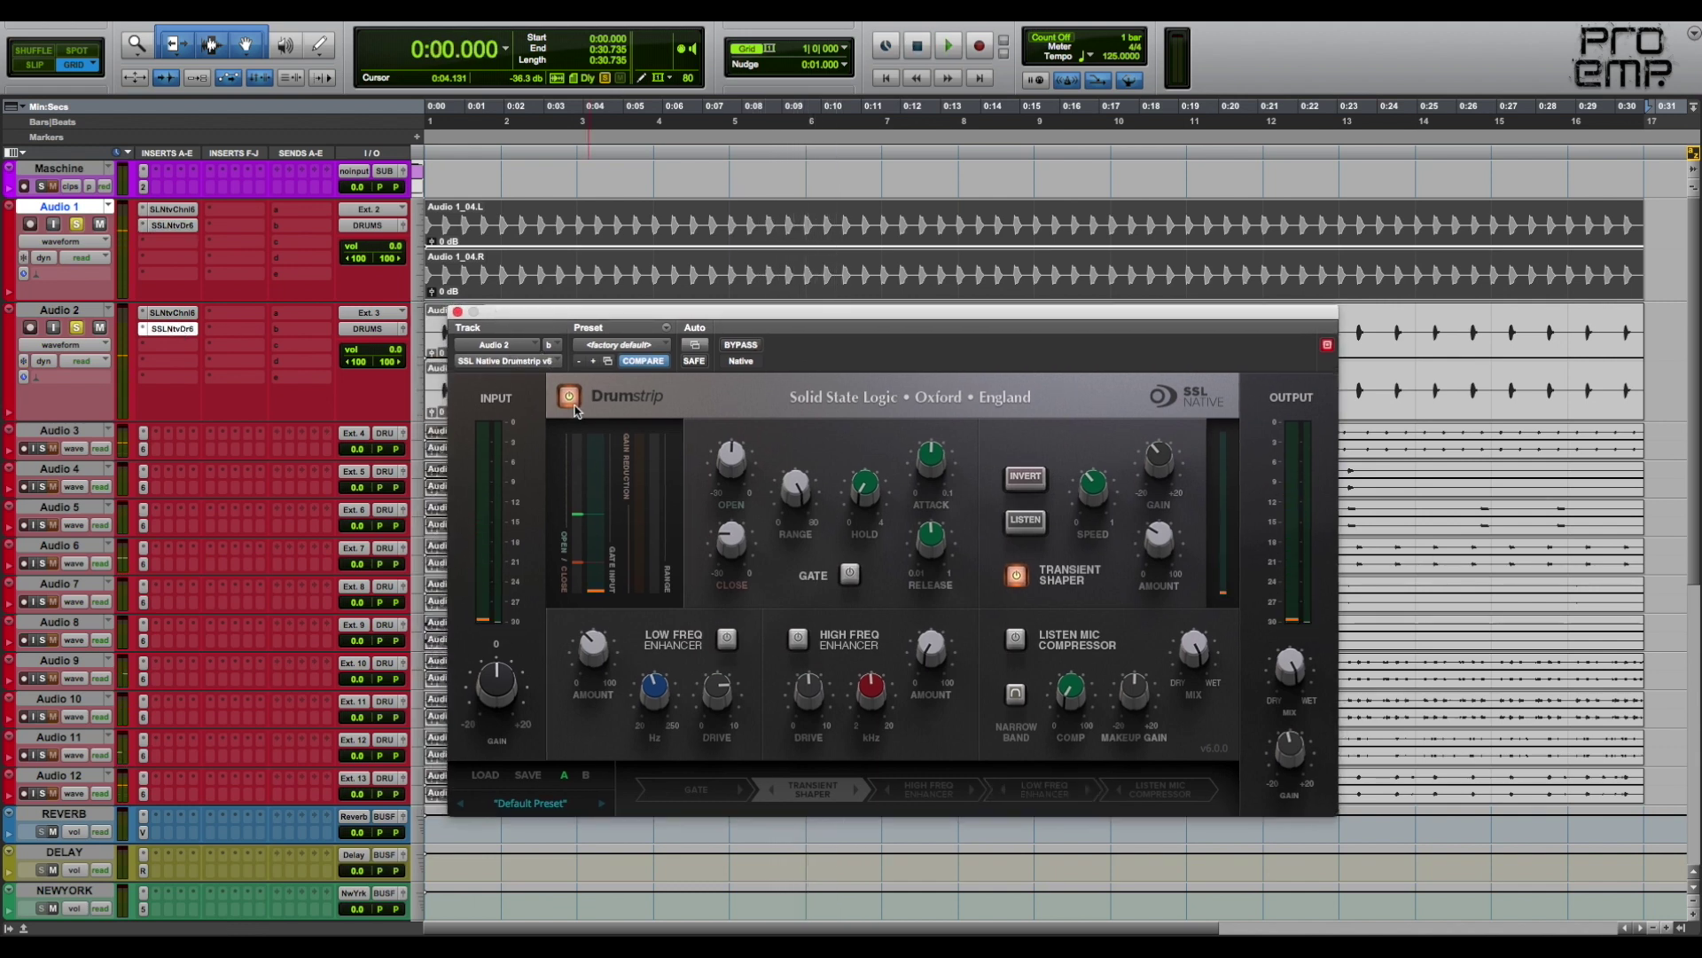
click(1017, 578)
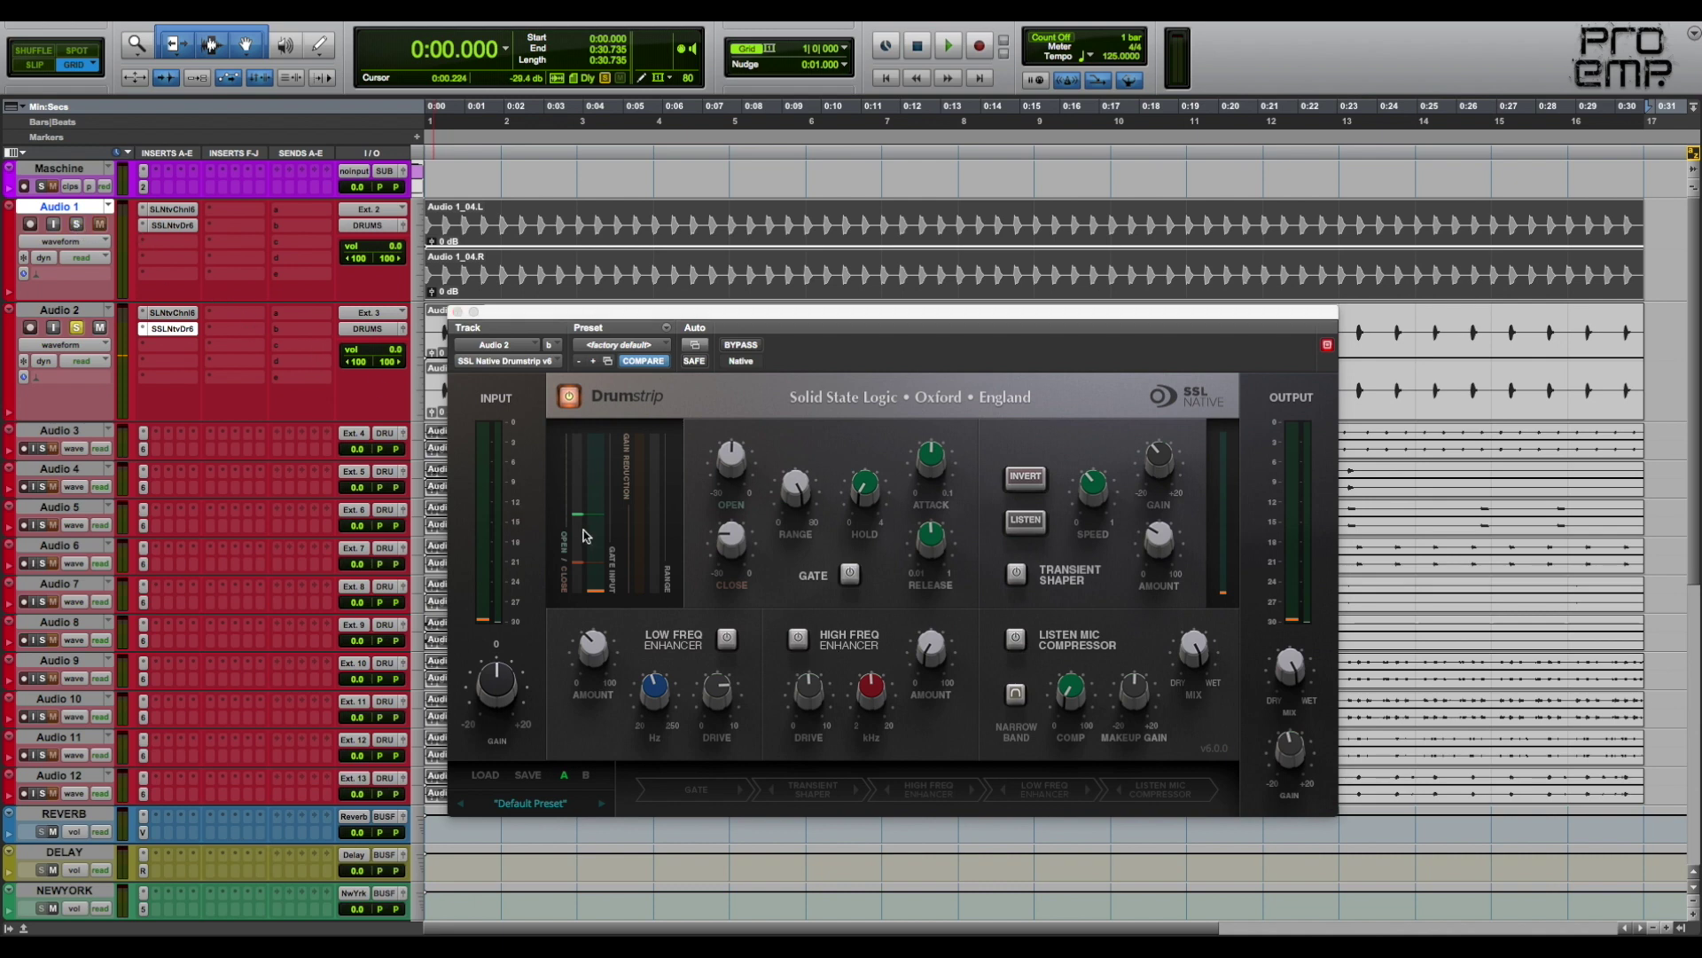
During playback, enable the High Freq Enhancer on Audio 2 with drive about 8.73, a lower frequency and amount about 37%
key(space)
click(797, 640)
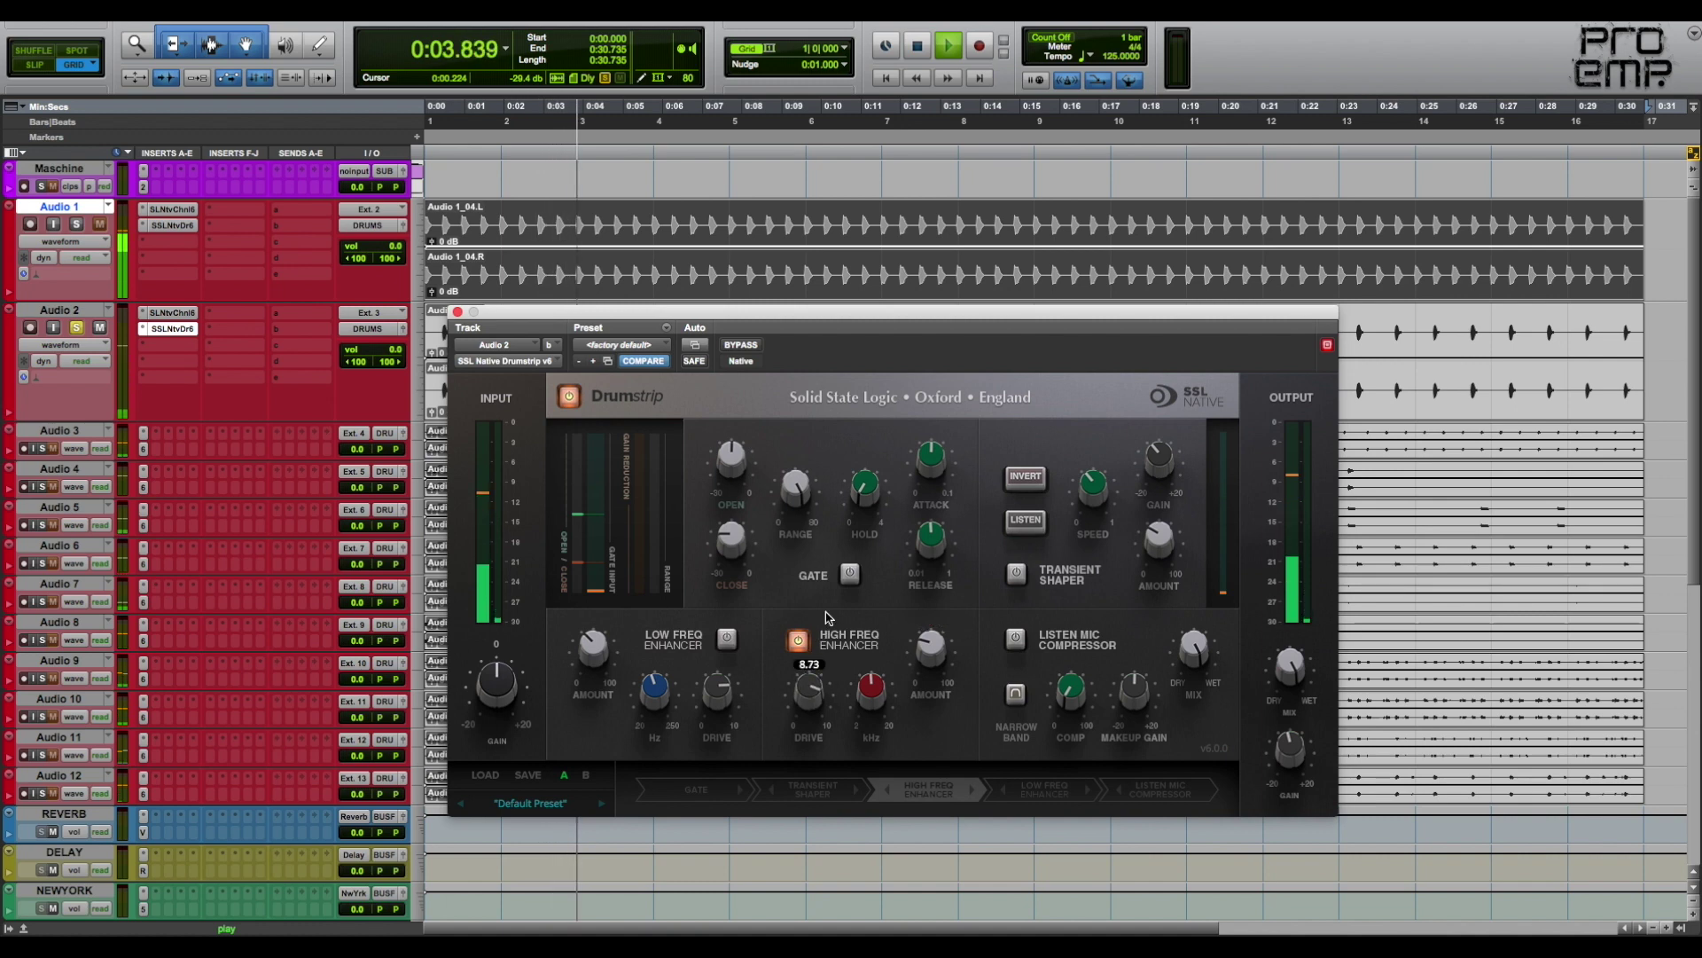
mouse_move(866, 688)
drag(866, 688, 874, 727)
mouse_move(929, 637)
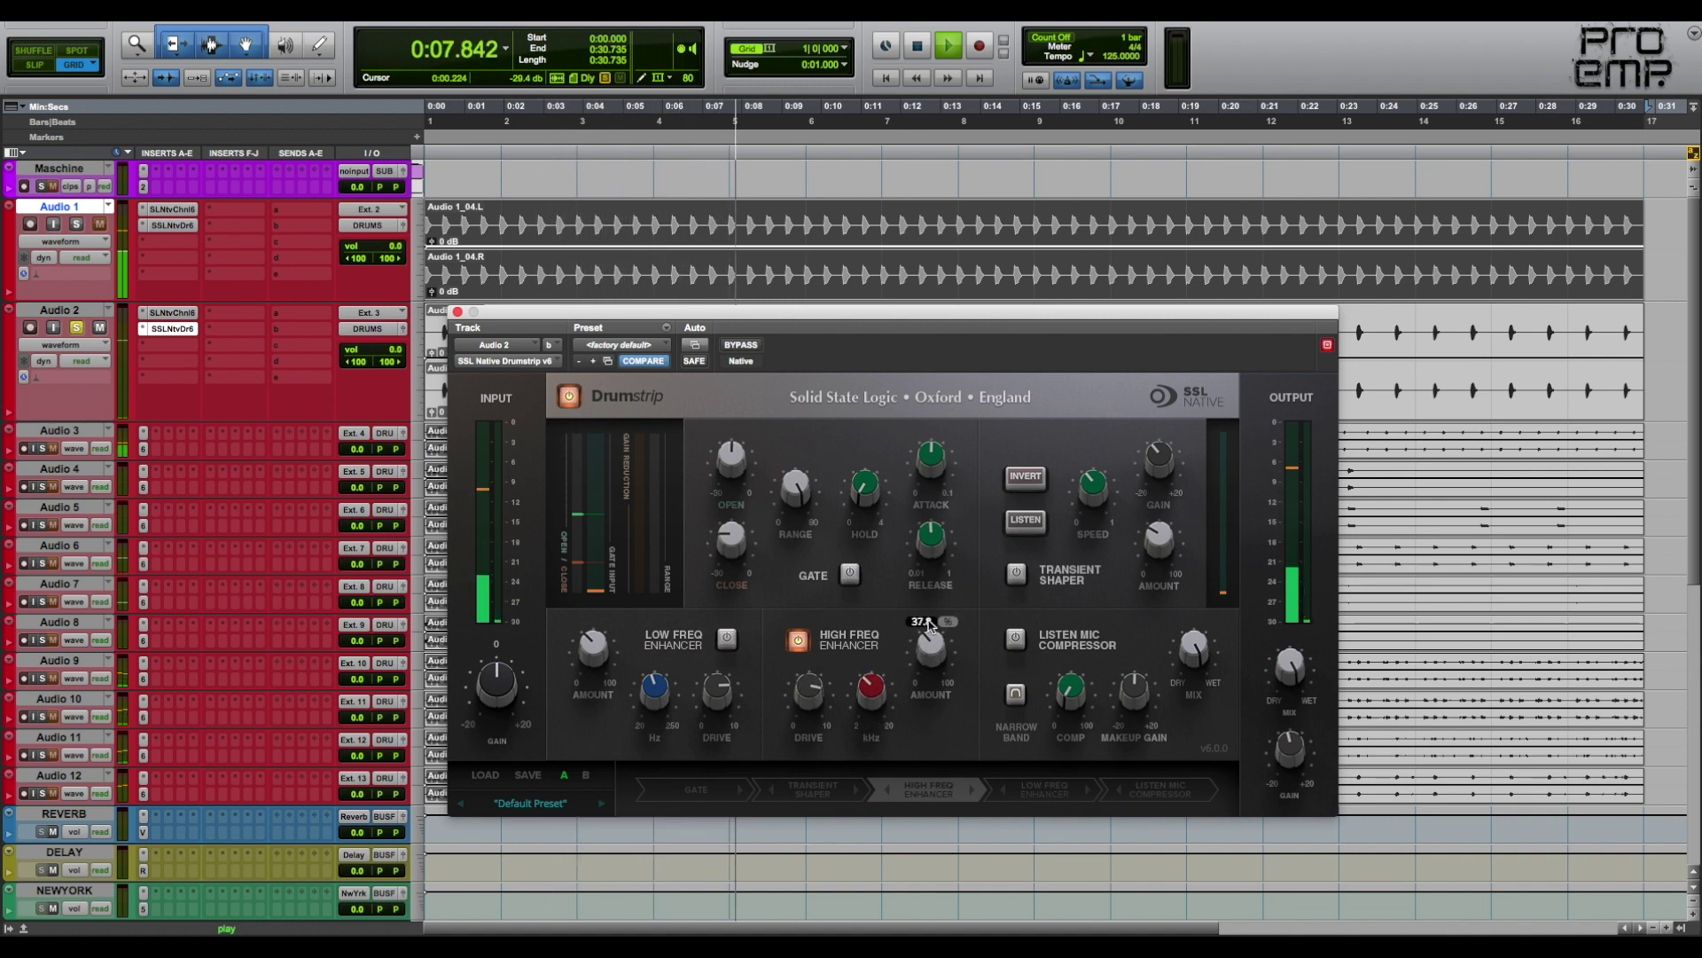
Enable the Transient Shaper on Audio 2, set its amount to about 66.5%, raise its speed and gain, and compare it on and off
click(1016, 574)
mouse_move(1096, 483)
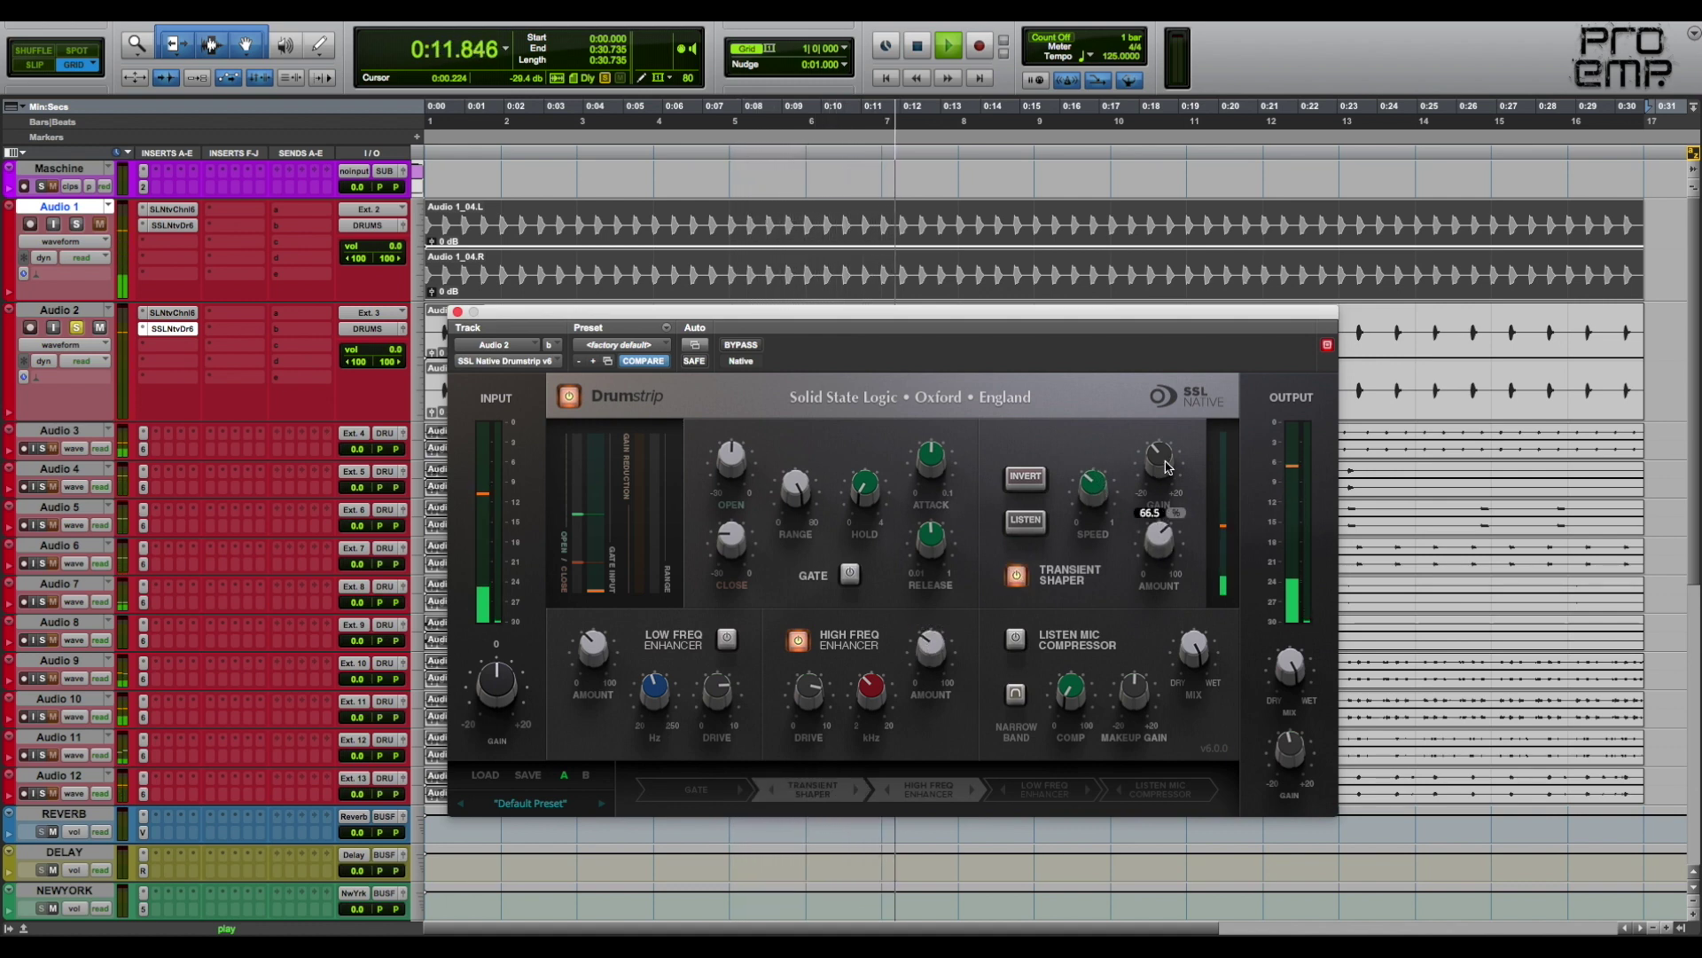
click(1021, 577)
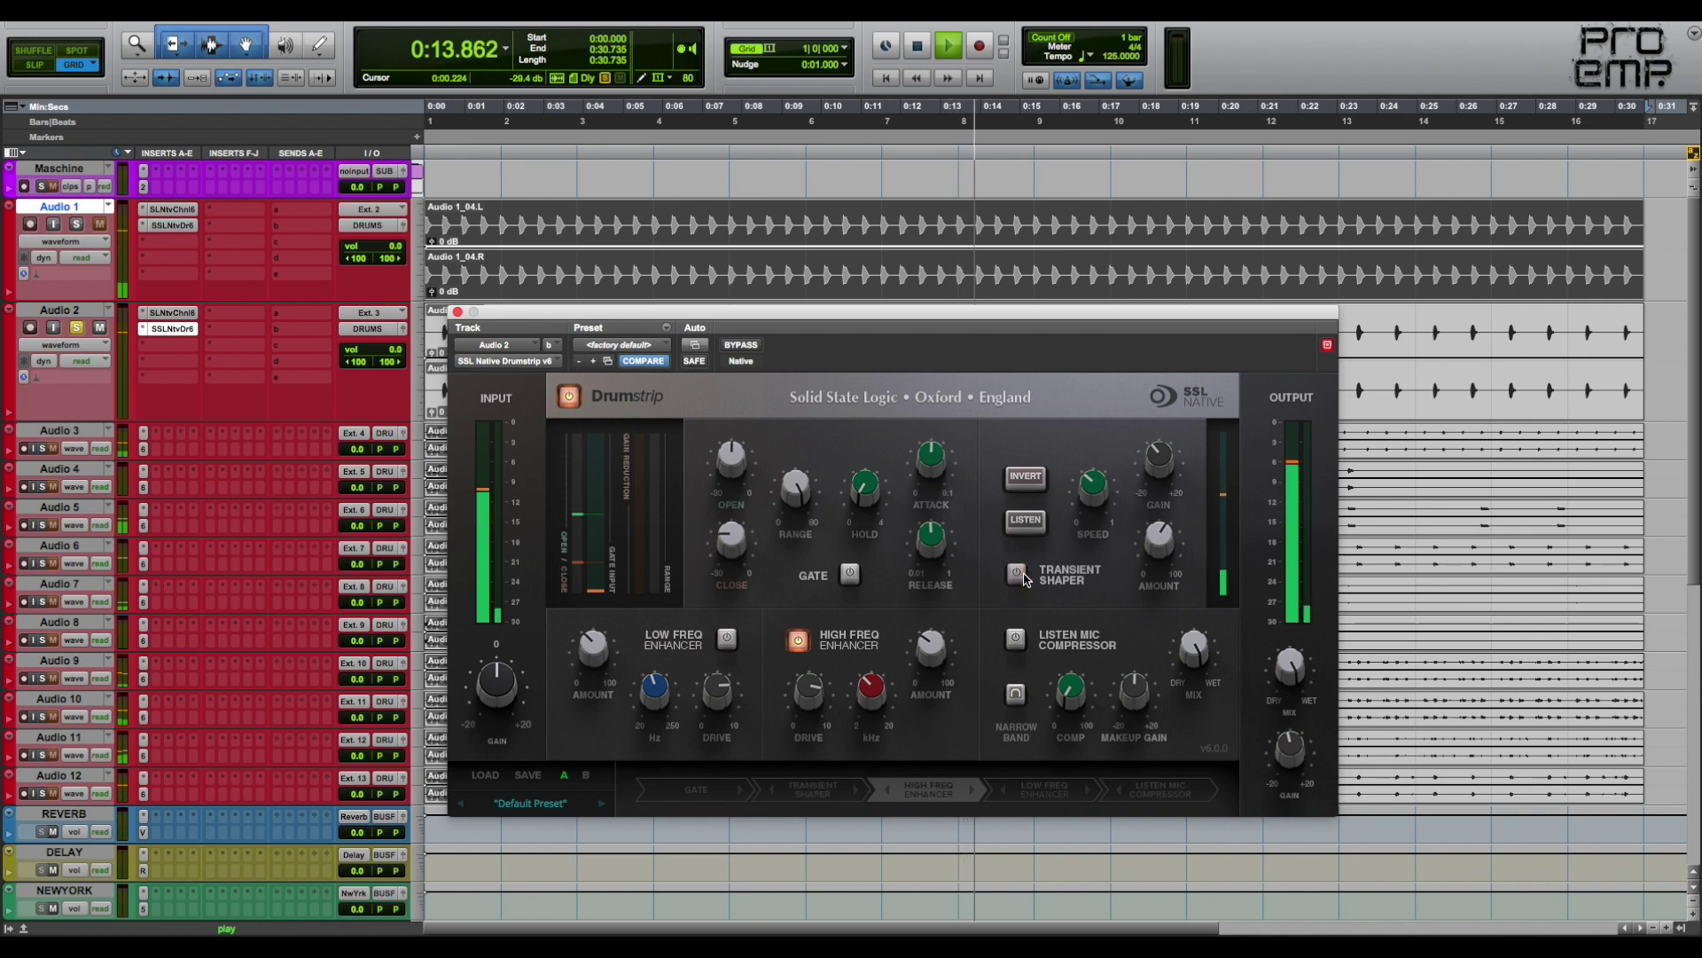
click(1021, 576)
mouse_move(1104, 502)
drag(1099, 464, 1109, 427)
mouse_move(1158, 458)
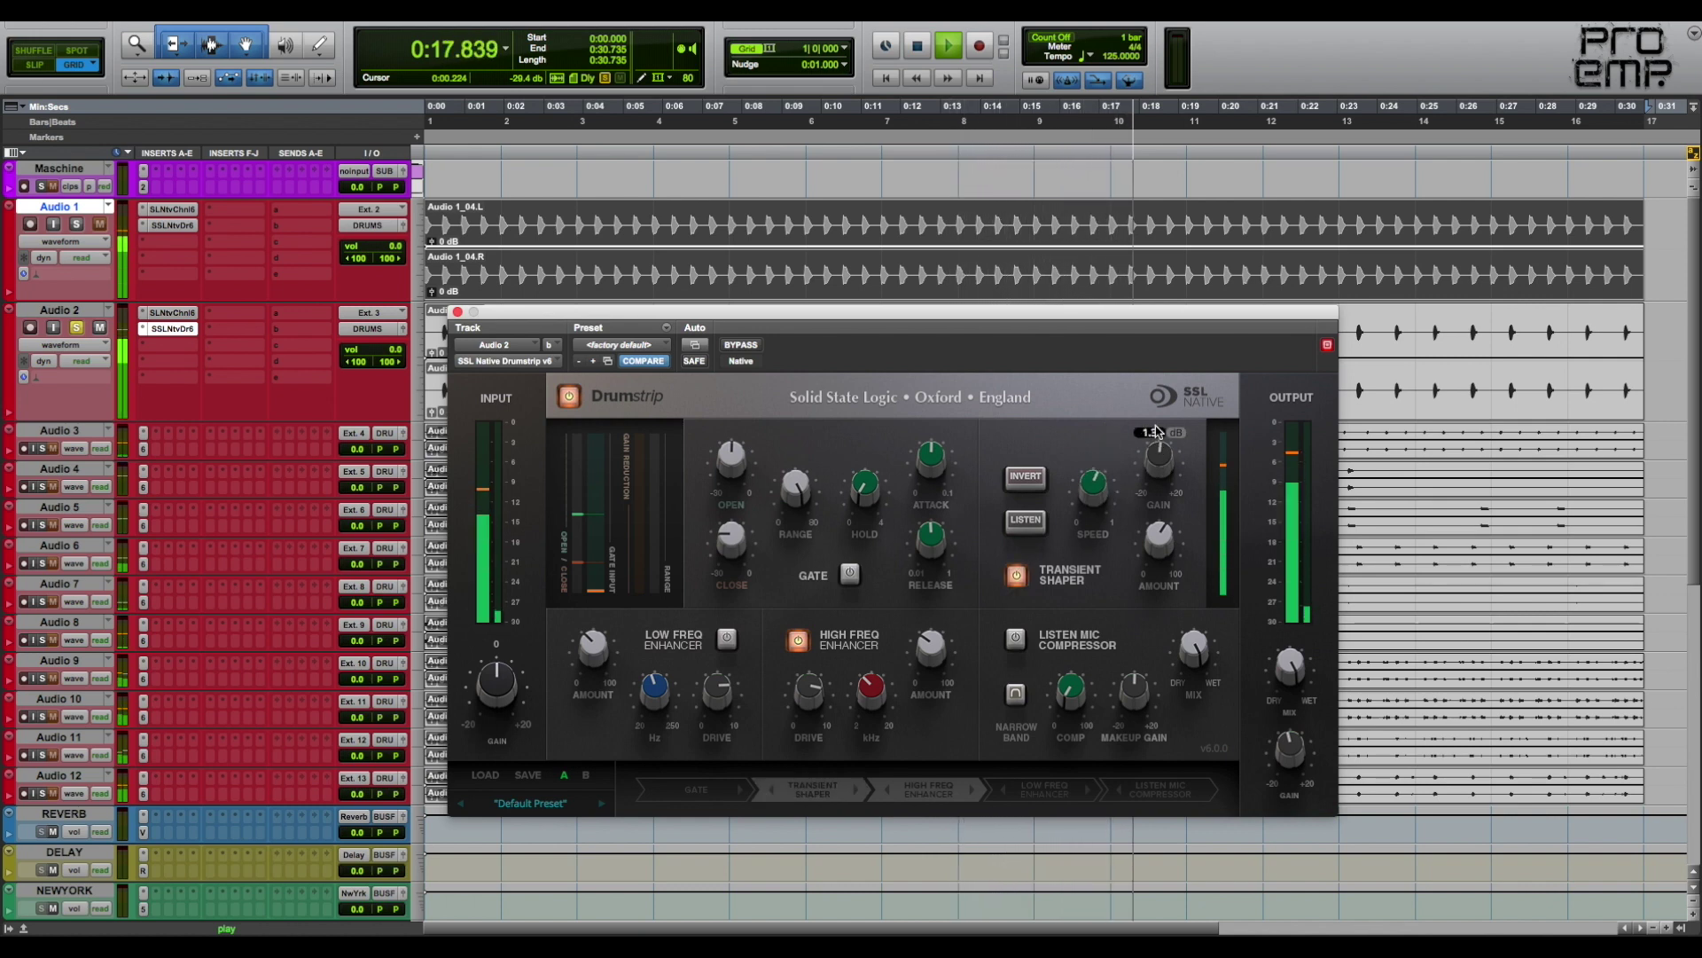
Enable the Listen Mic Compressor on Audio 2, increase its compression and set the makeup gain to about 5.5 dB
click(1016, 638)
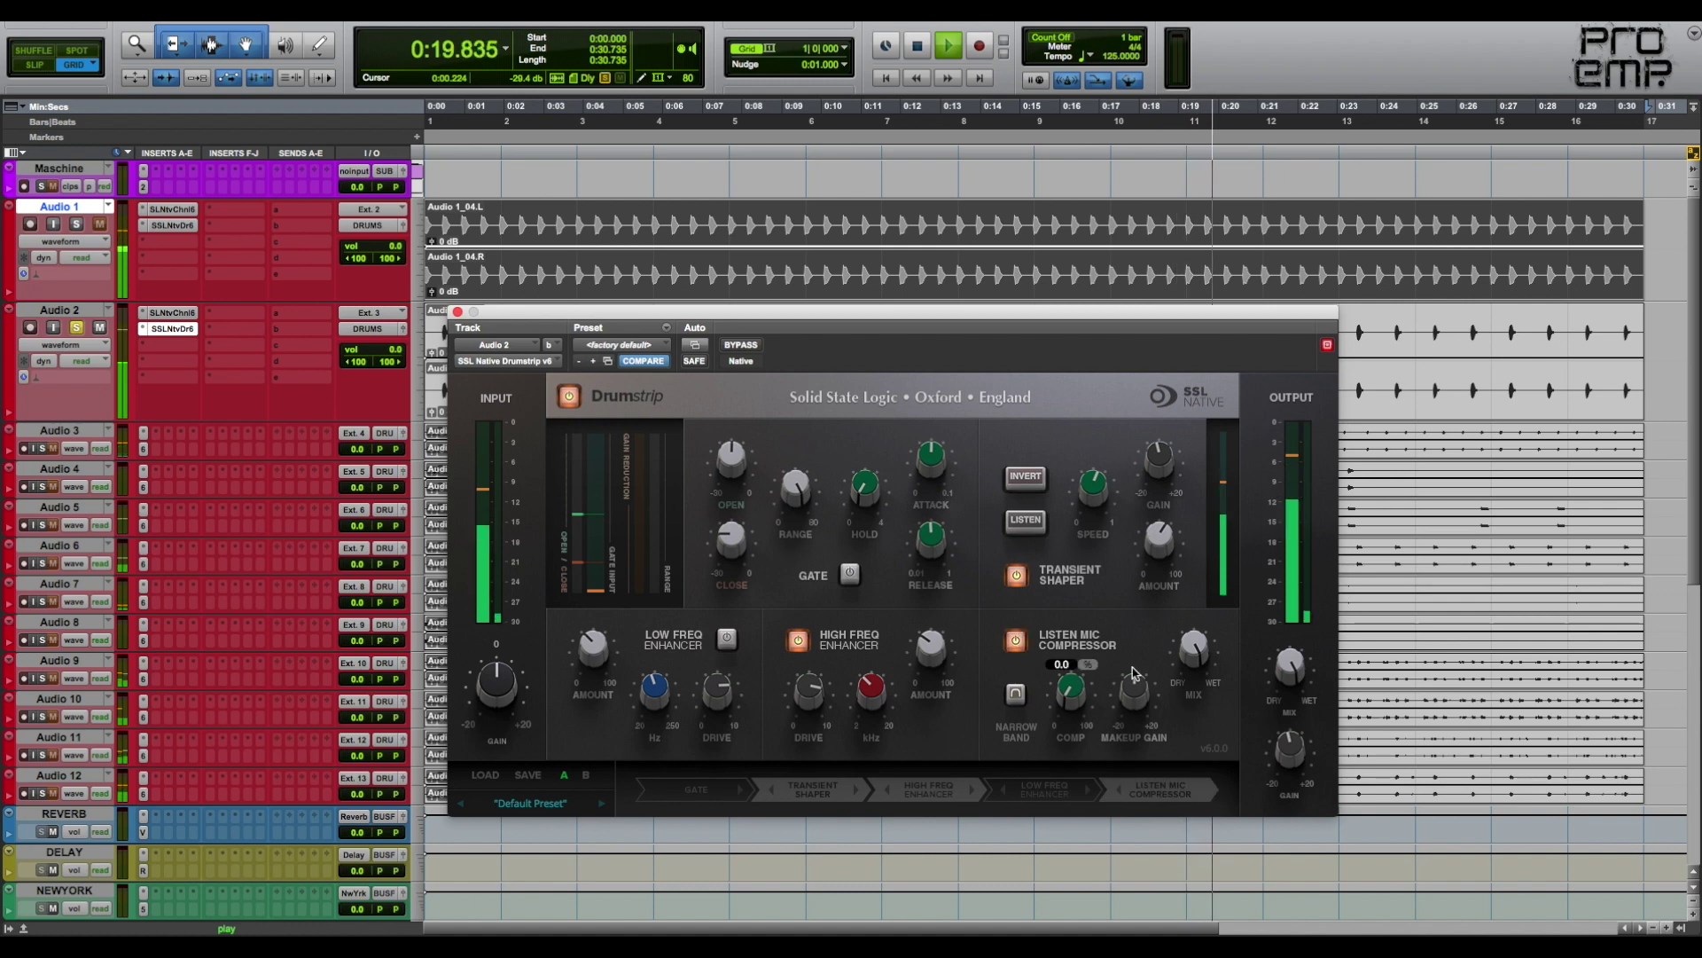
mouse_move(1100, 694)
drag(1086, 691, 1096, 616)
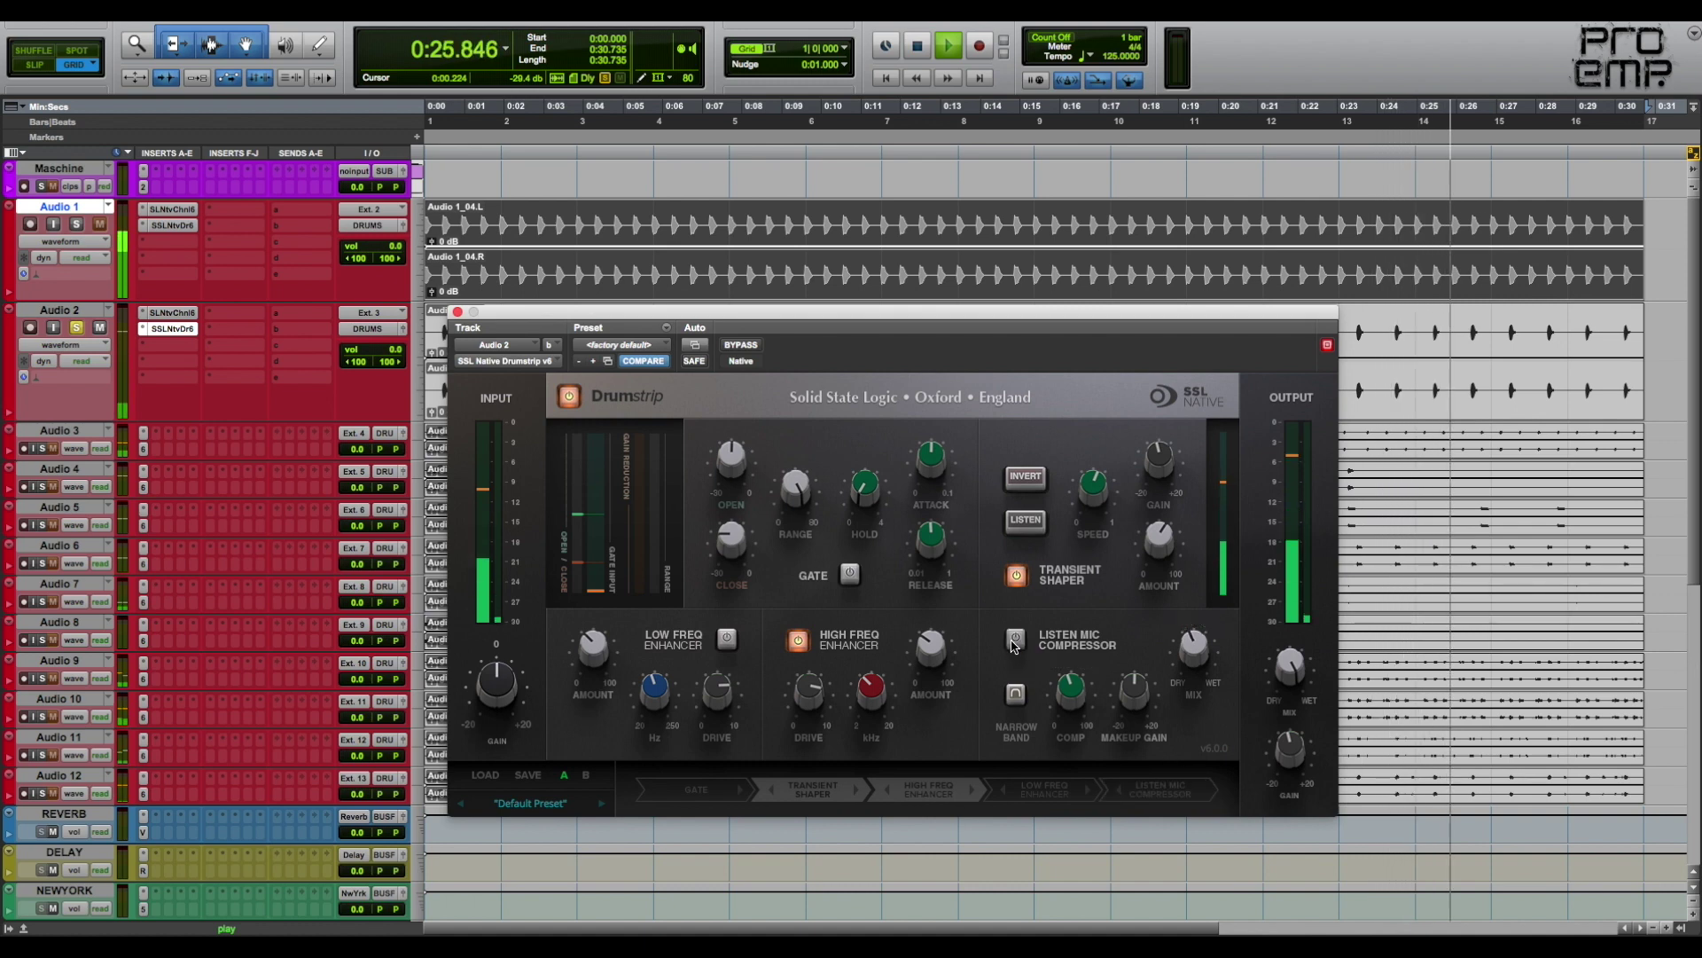
mouse_move(1138, 693)
drag(1137, 694, 1145, 671)
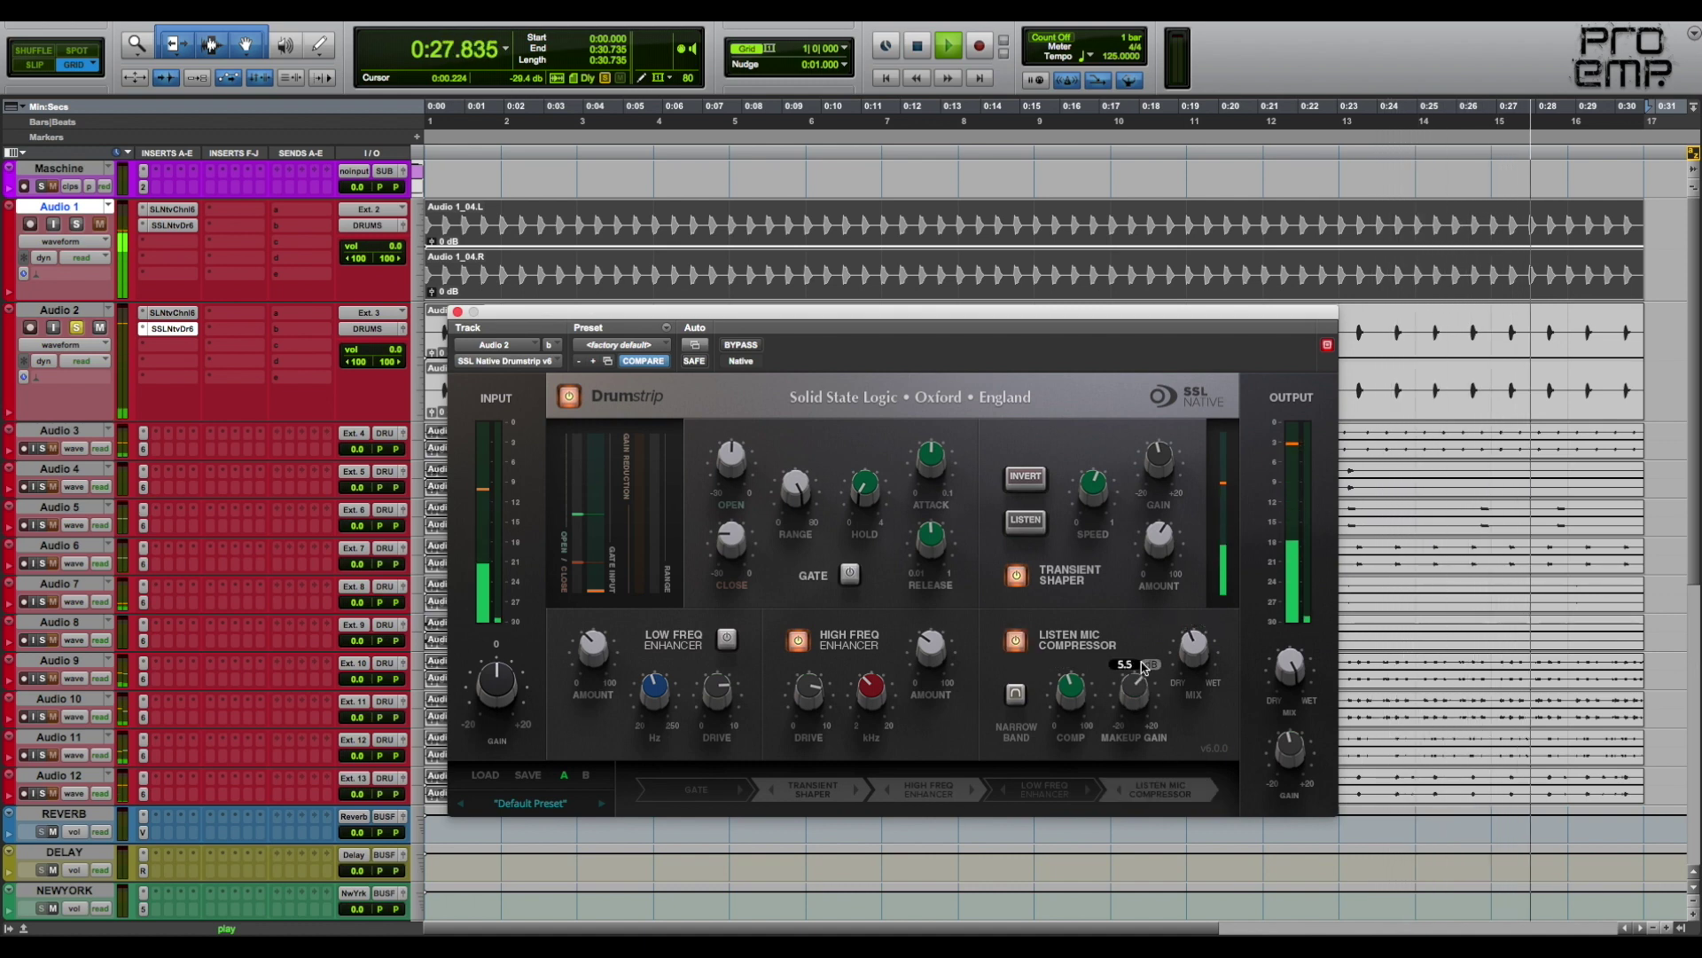
Lower the Transient Shaper gain to about -4.1 dB and output gain to about -4.6 dB, comparing the Drumstrip bypassed and active before stopping playback
click(569, 399)
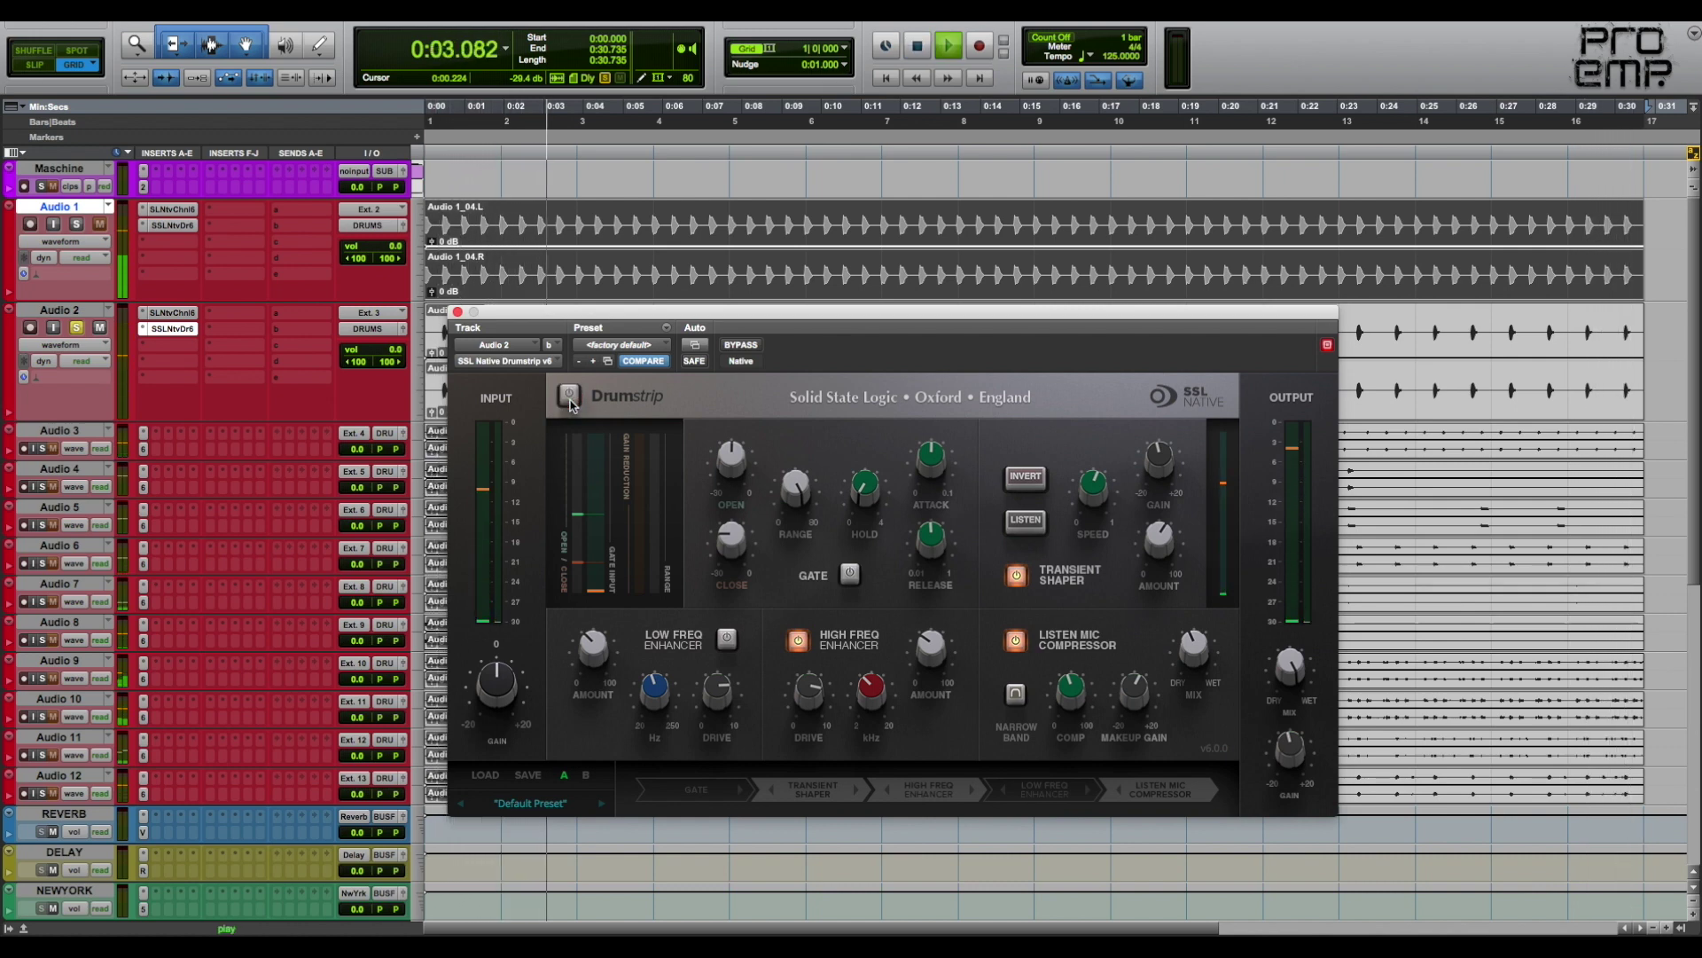
click(569, 398)
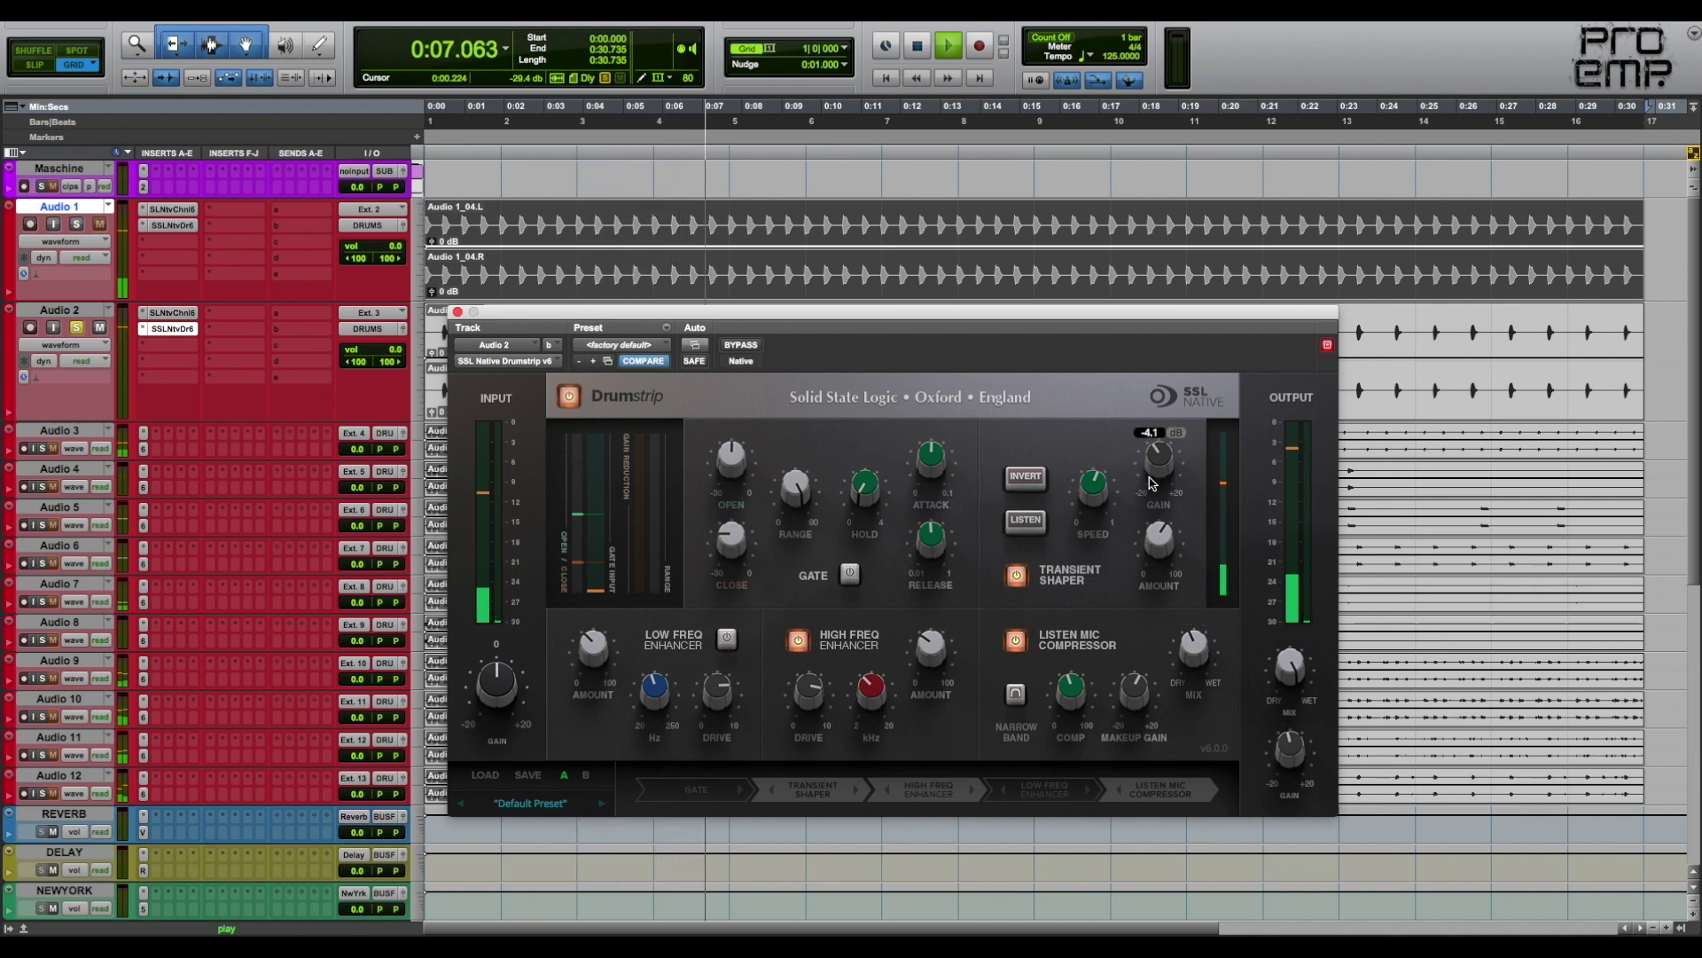
mouse_move(1153, 489)
mouse_move(1291, 770)
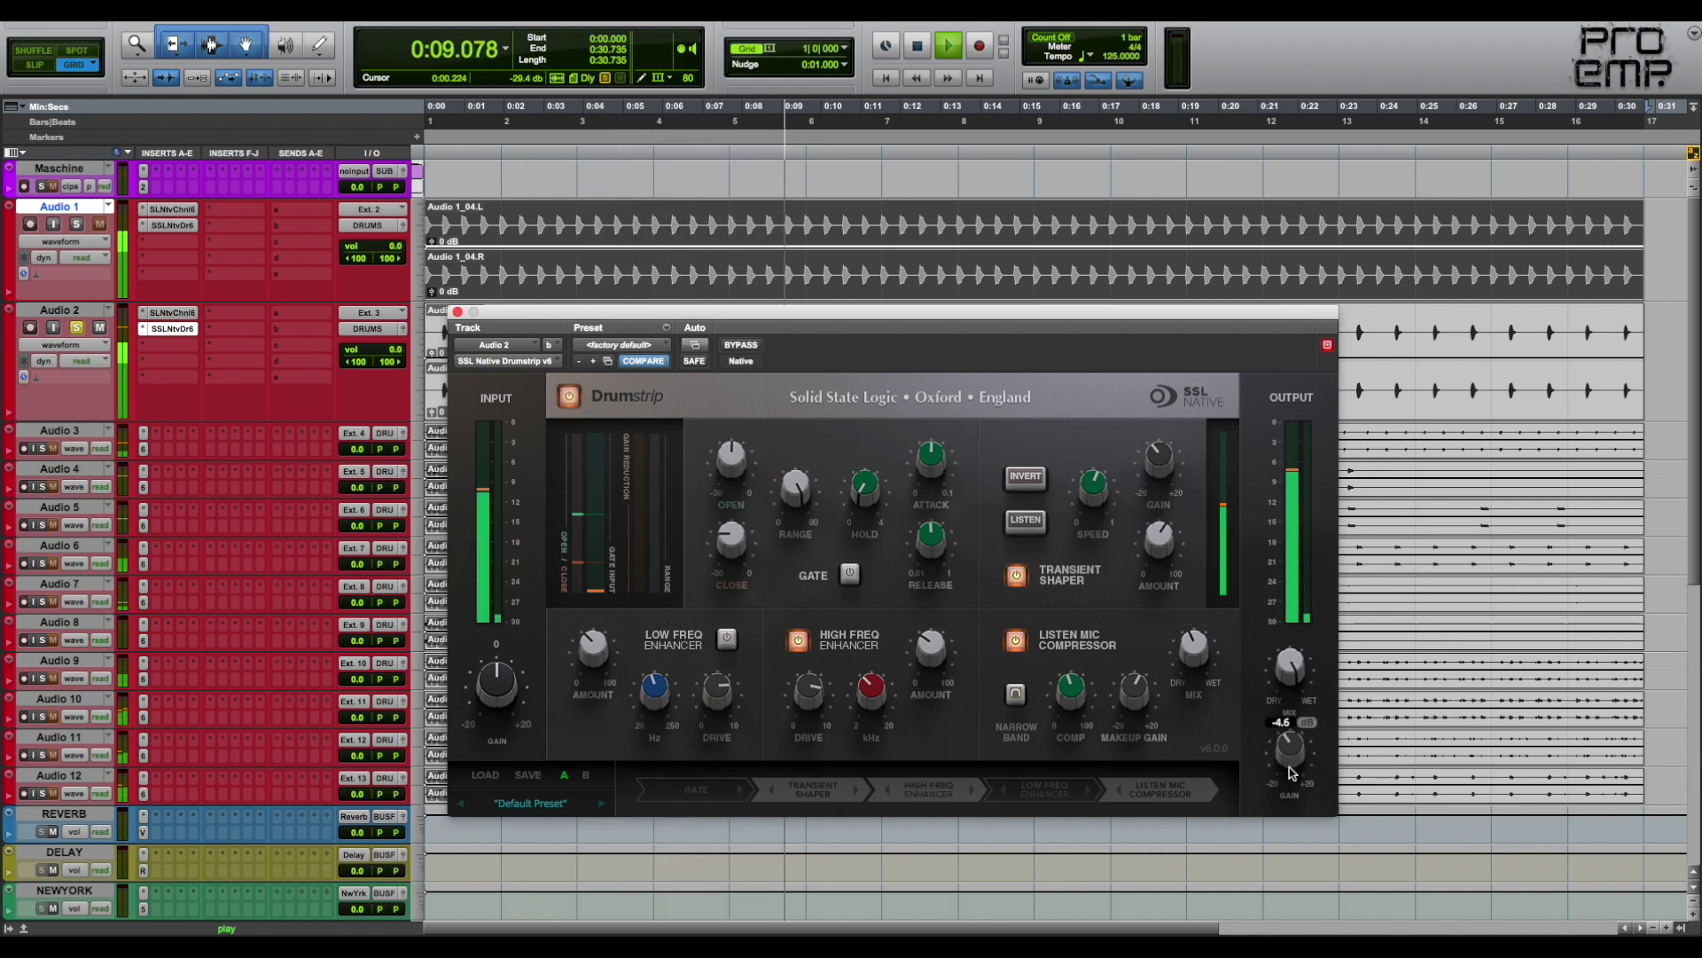
click(569, 397)
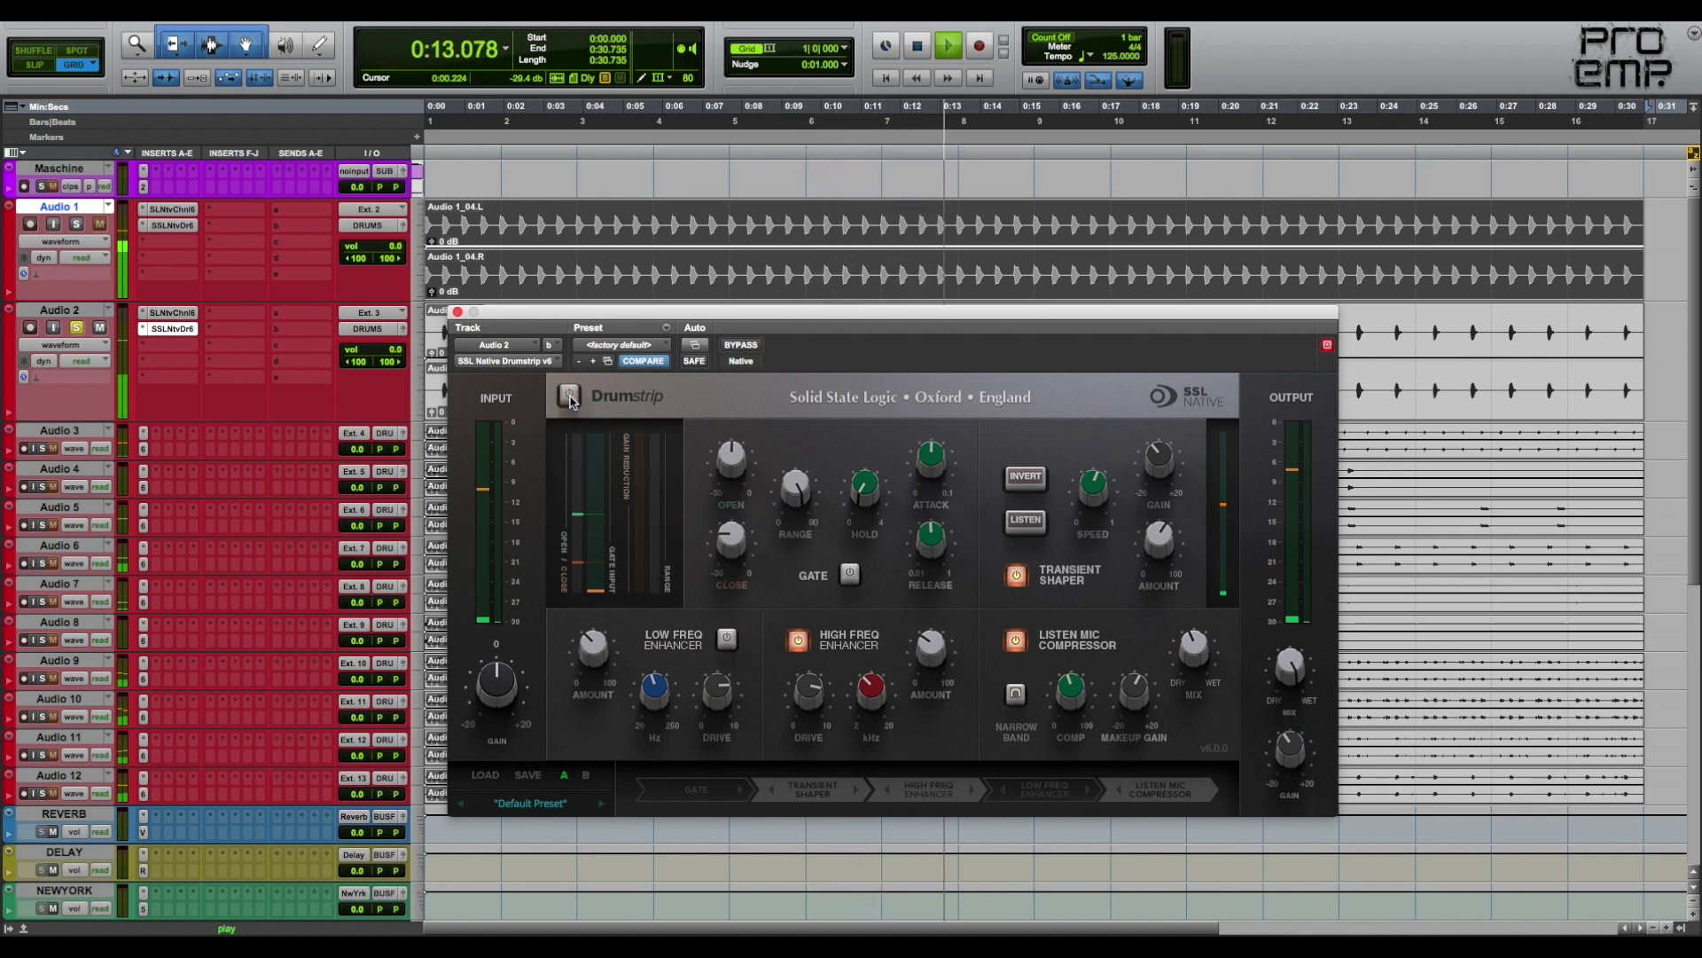
click(569, 398)
key(space)
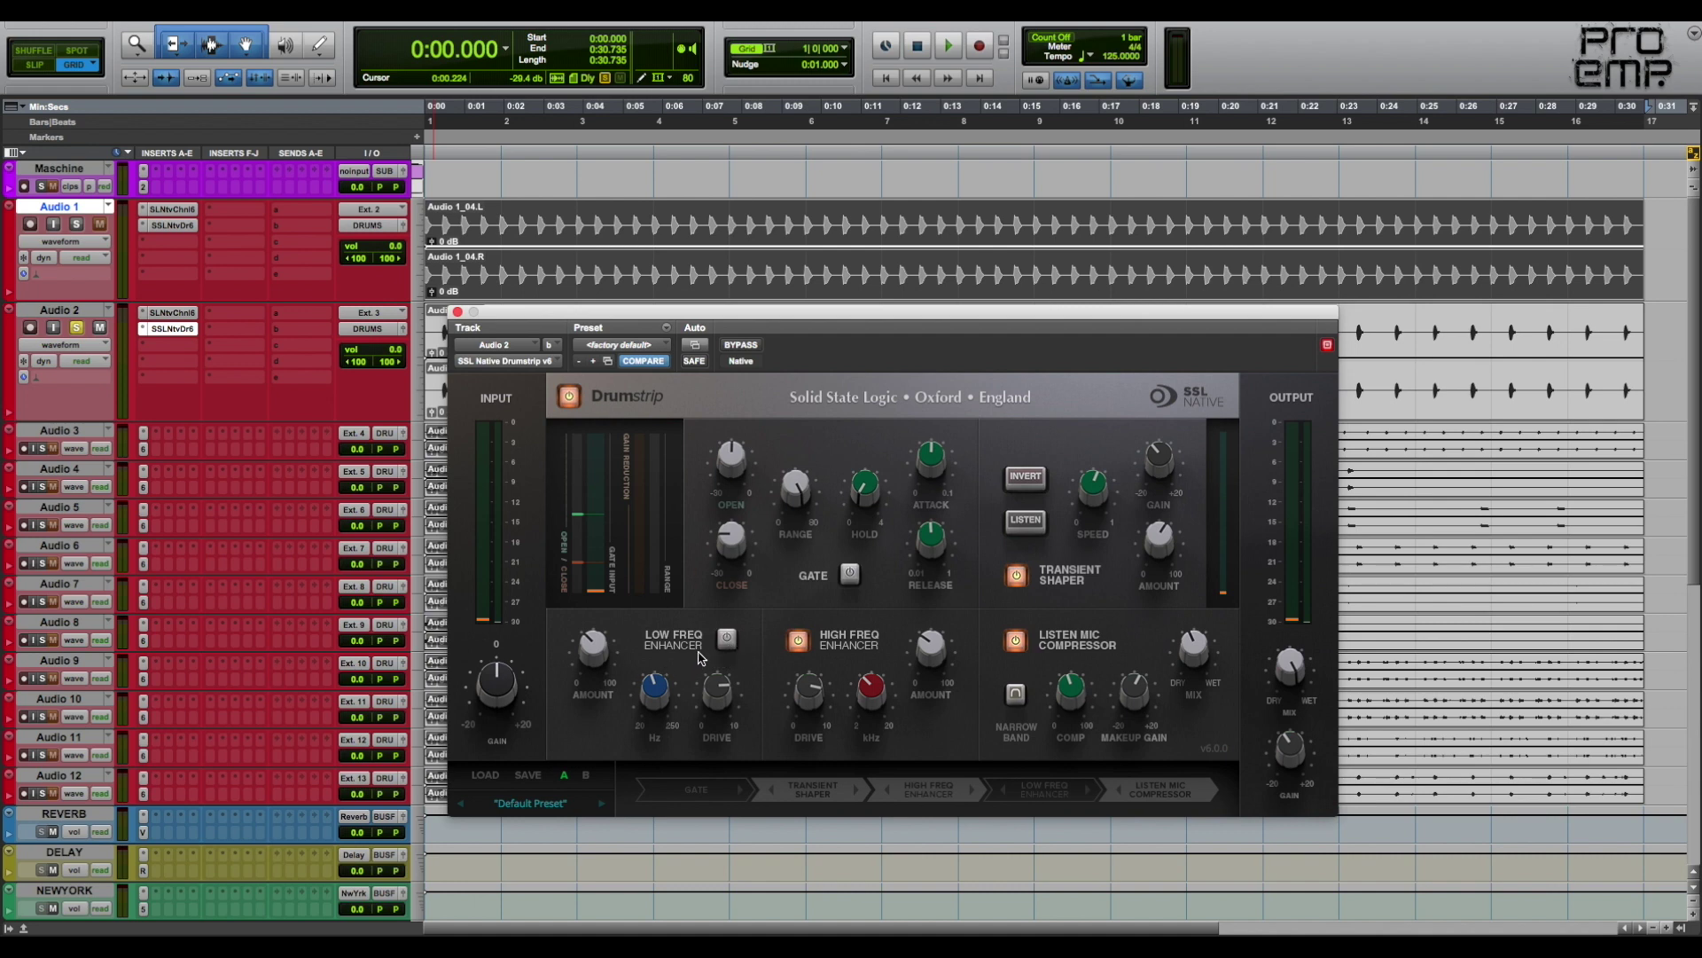
During playback, enable Audio 2's Low Freq Enhancer at about 228.1 Hz, reduce its drive, set the amount to about 52.1%, and bypass the Drumstrip for comparison
click(728, 640)
key(space)
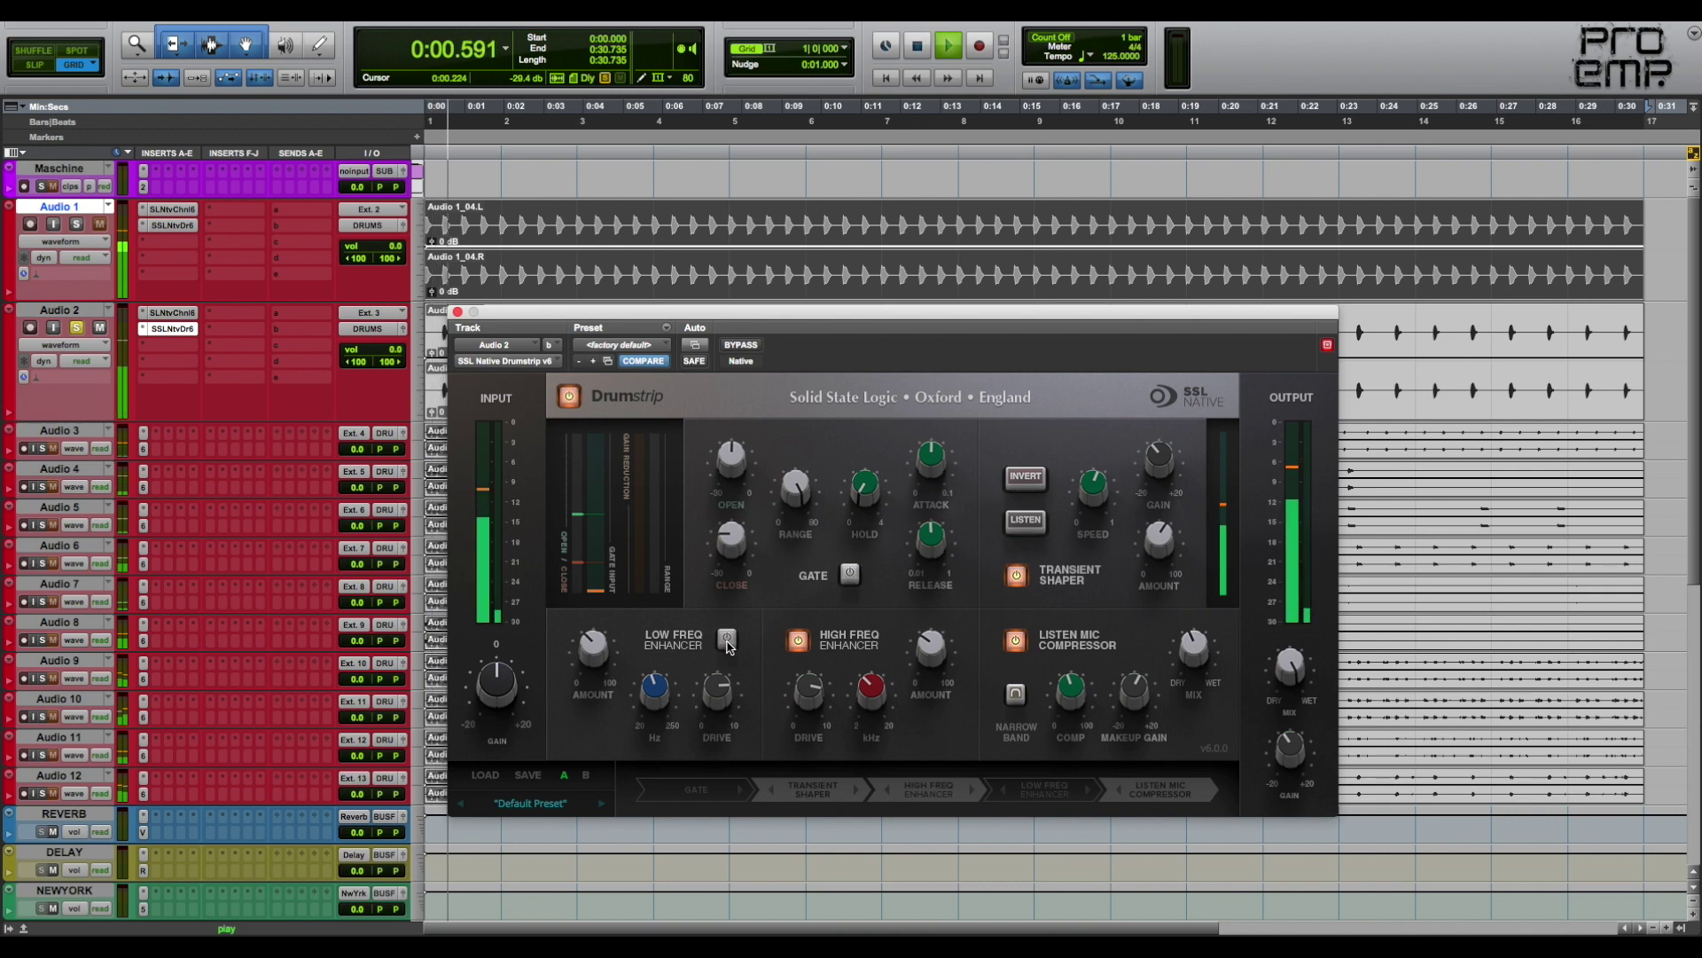
mouse_move(653, 690)
drag(653, 690, 654, 676)
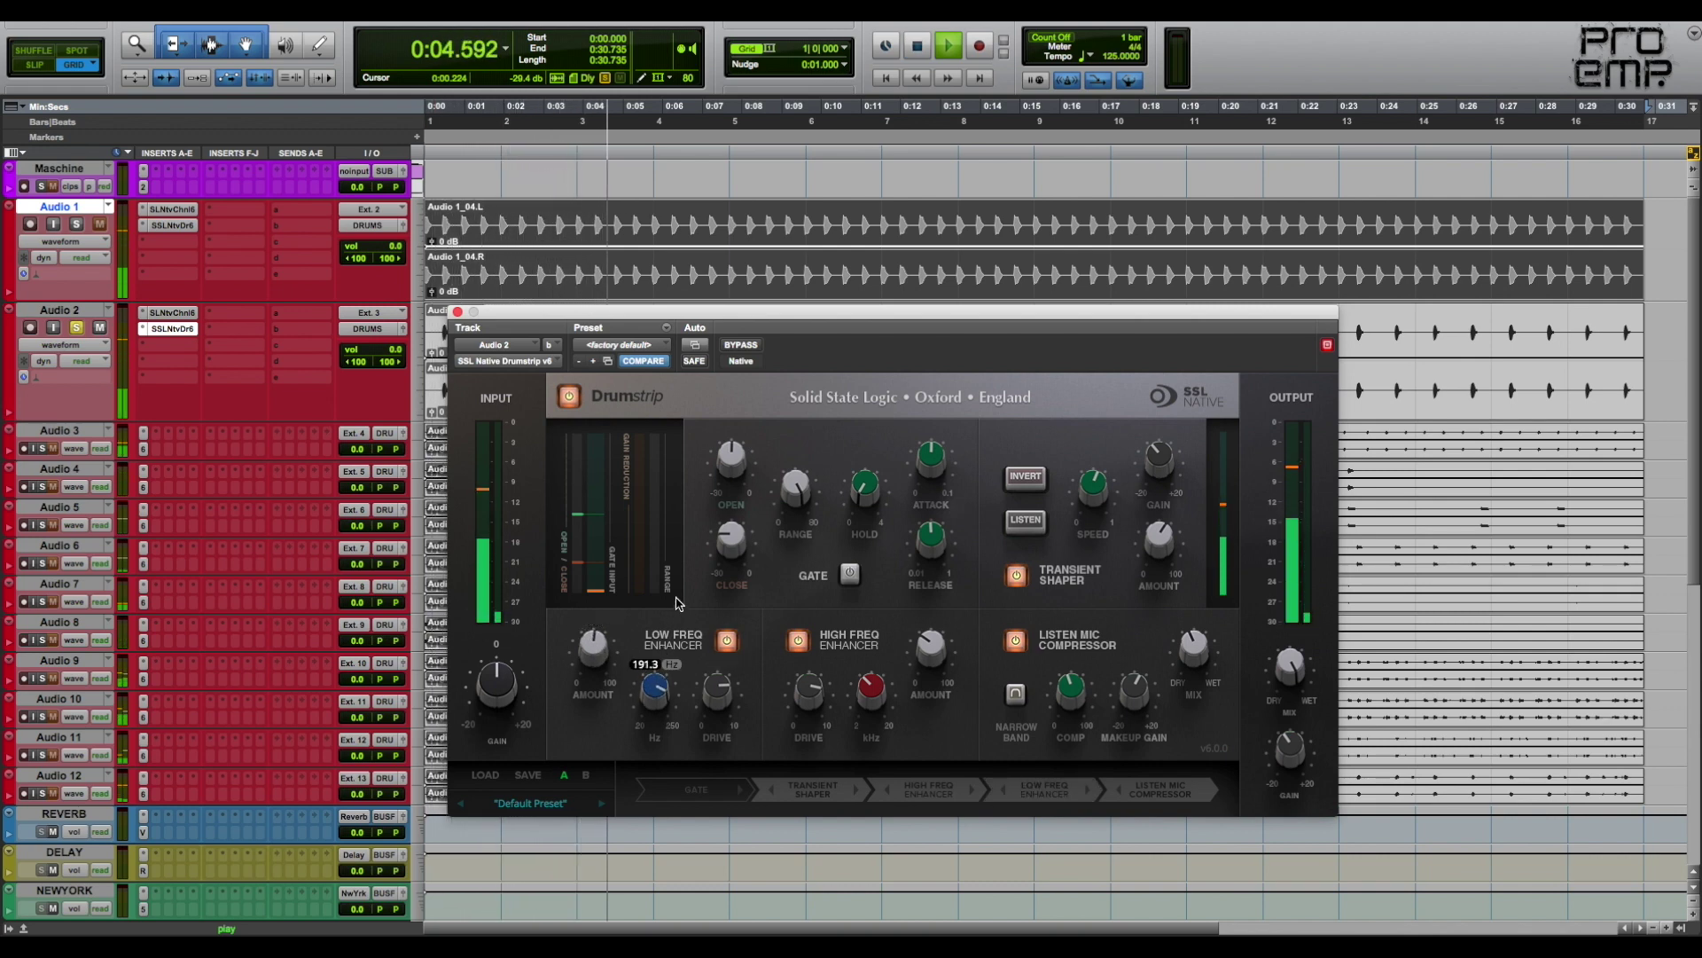
mouse_move(716, 668)
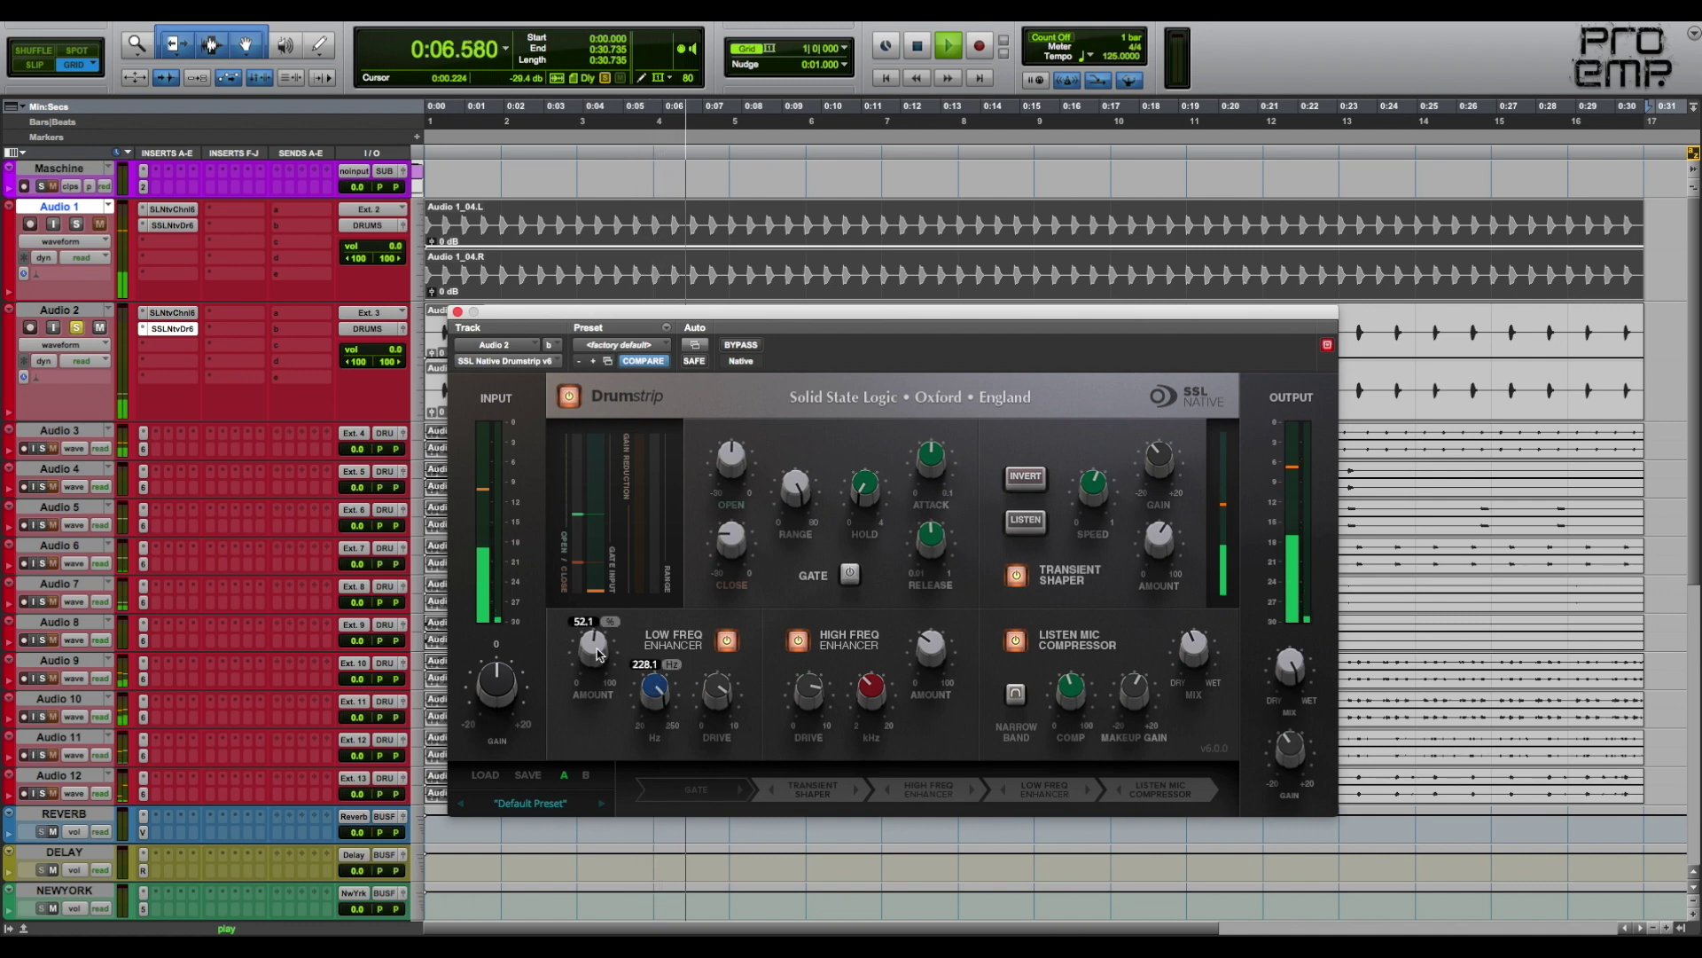
click(568, 397)
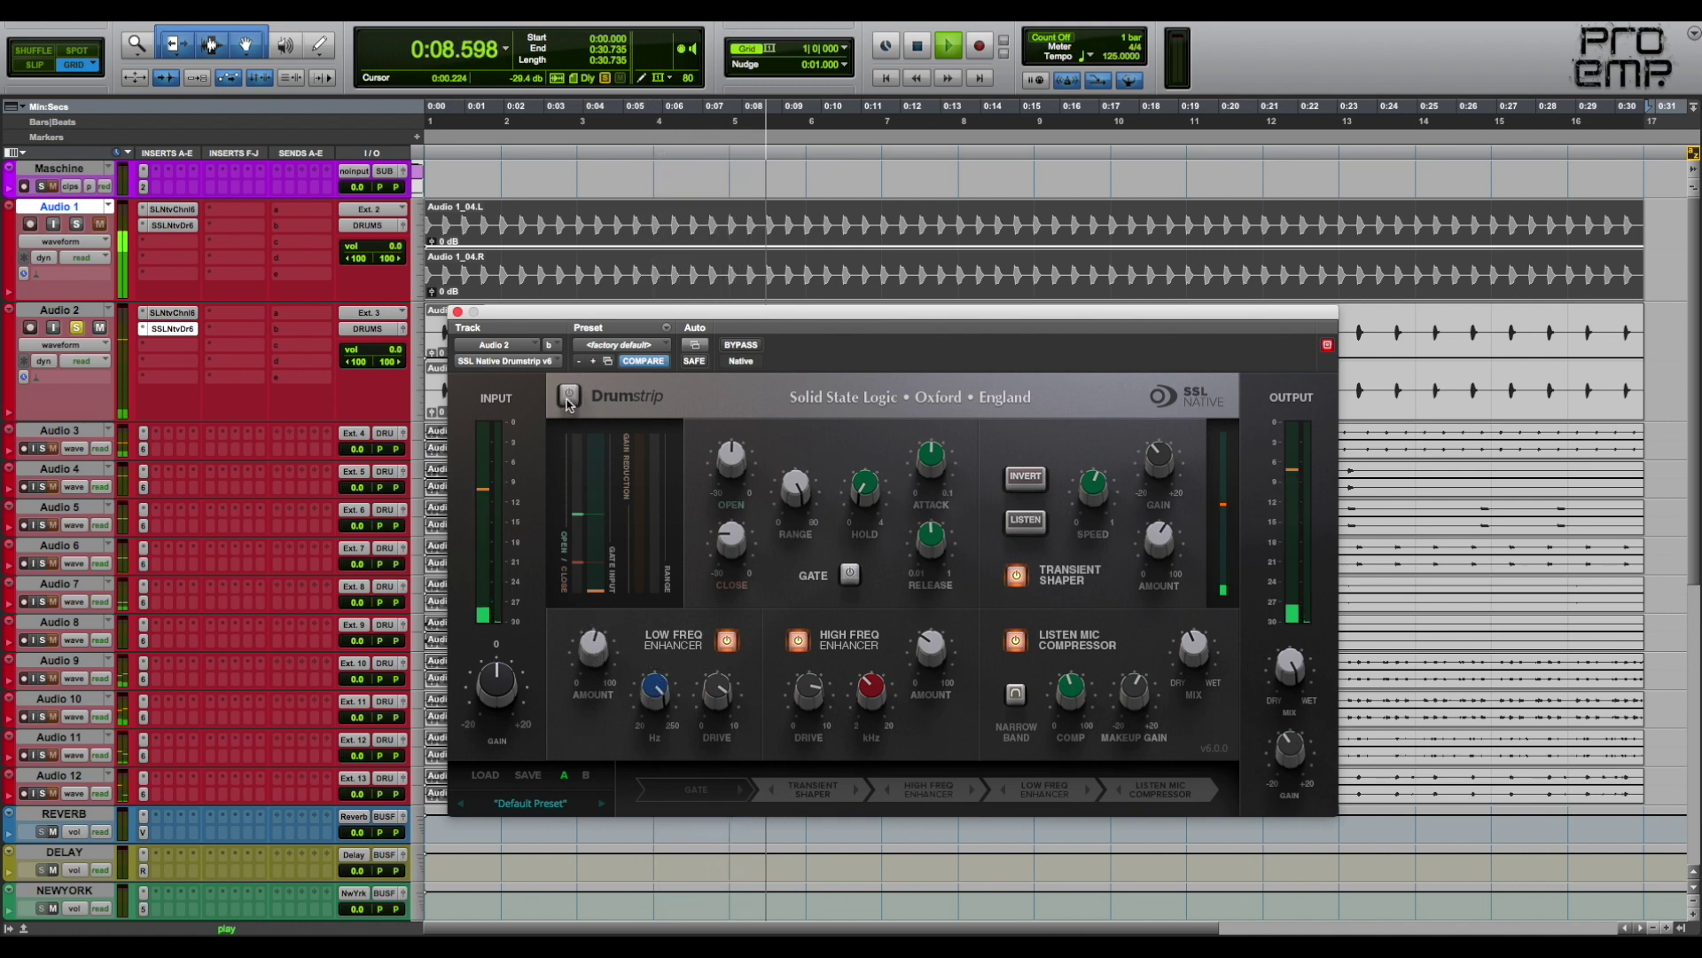
Re-enable Audio 2's Drumstrip, reduce the High Freq Enhancer amount to about 15.6%, and compare the plug-in bypassed and active before stopping playback
click(568, 397)
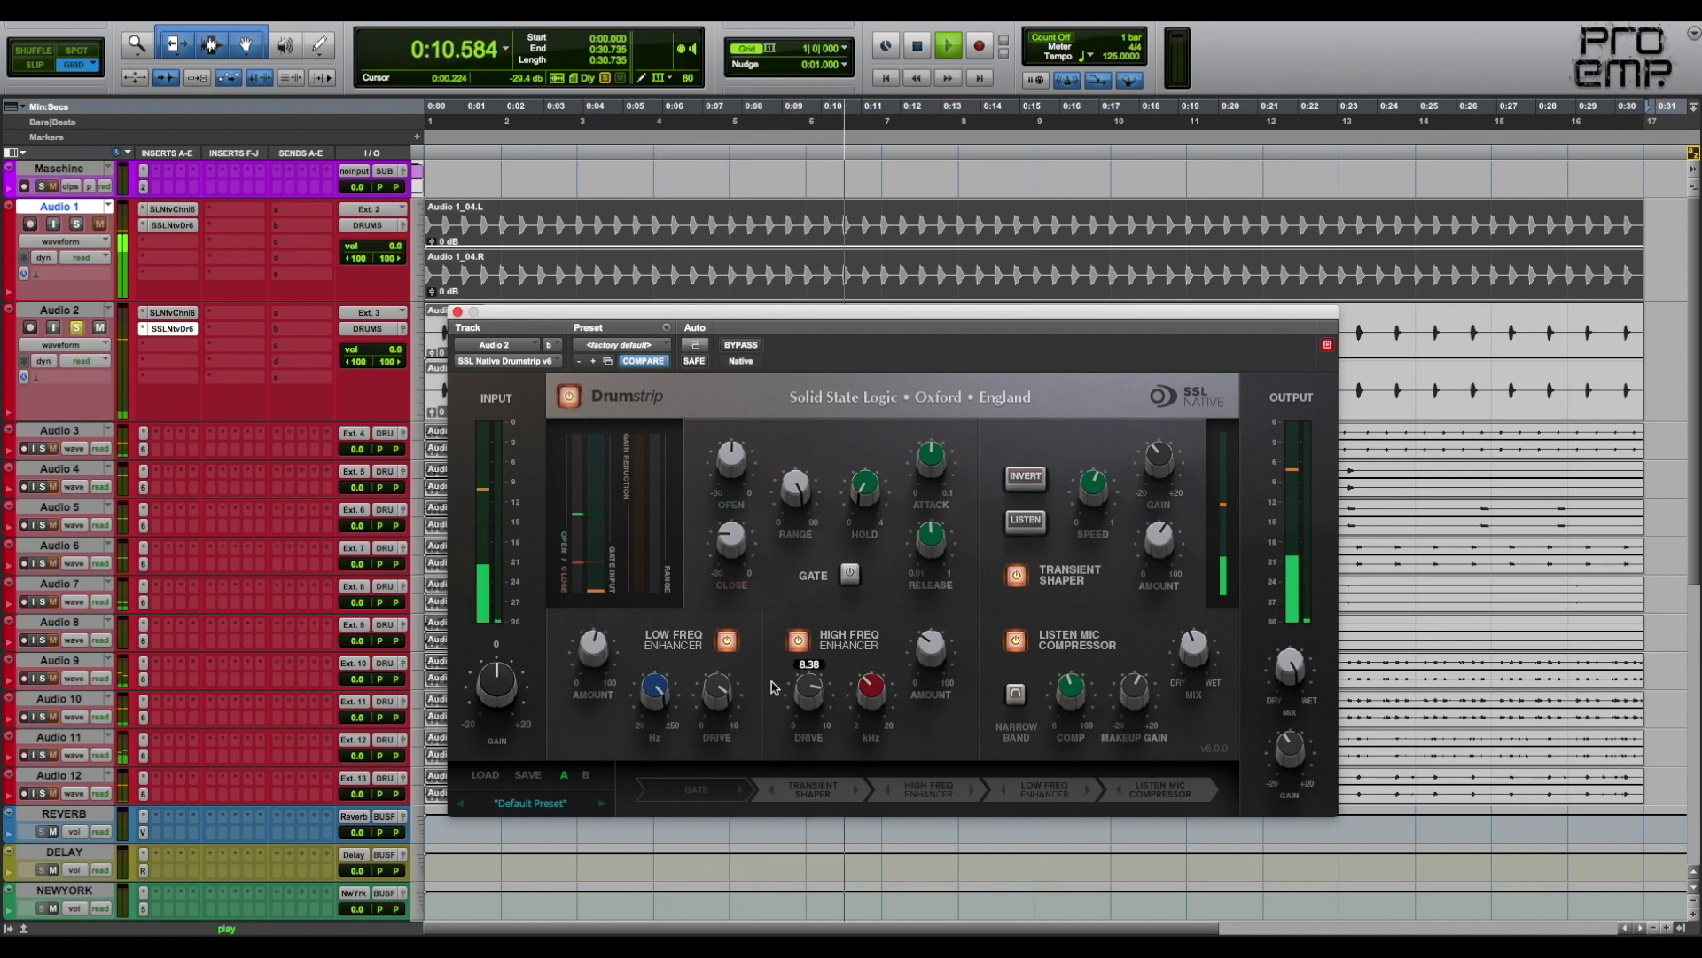
mouse_move(931, 643)
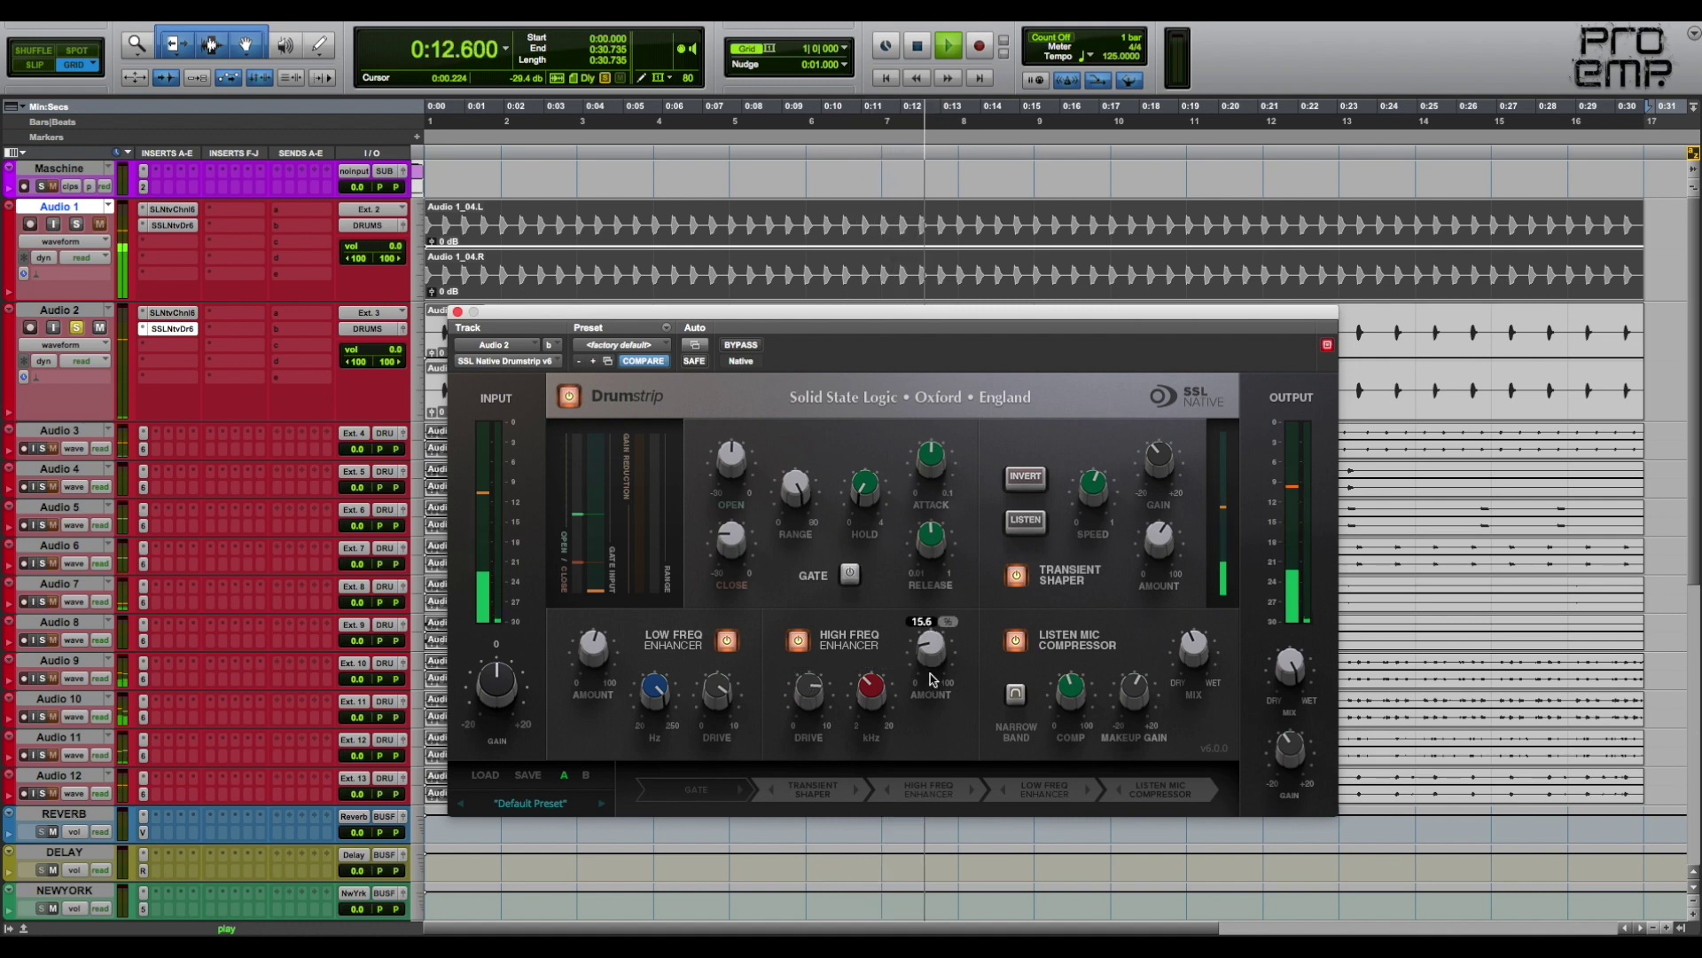
click(568, 397)
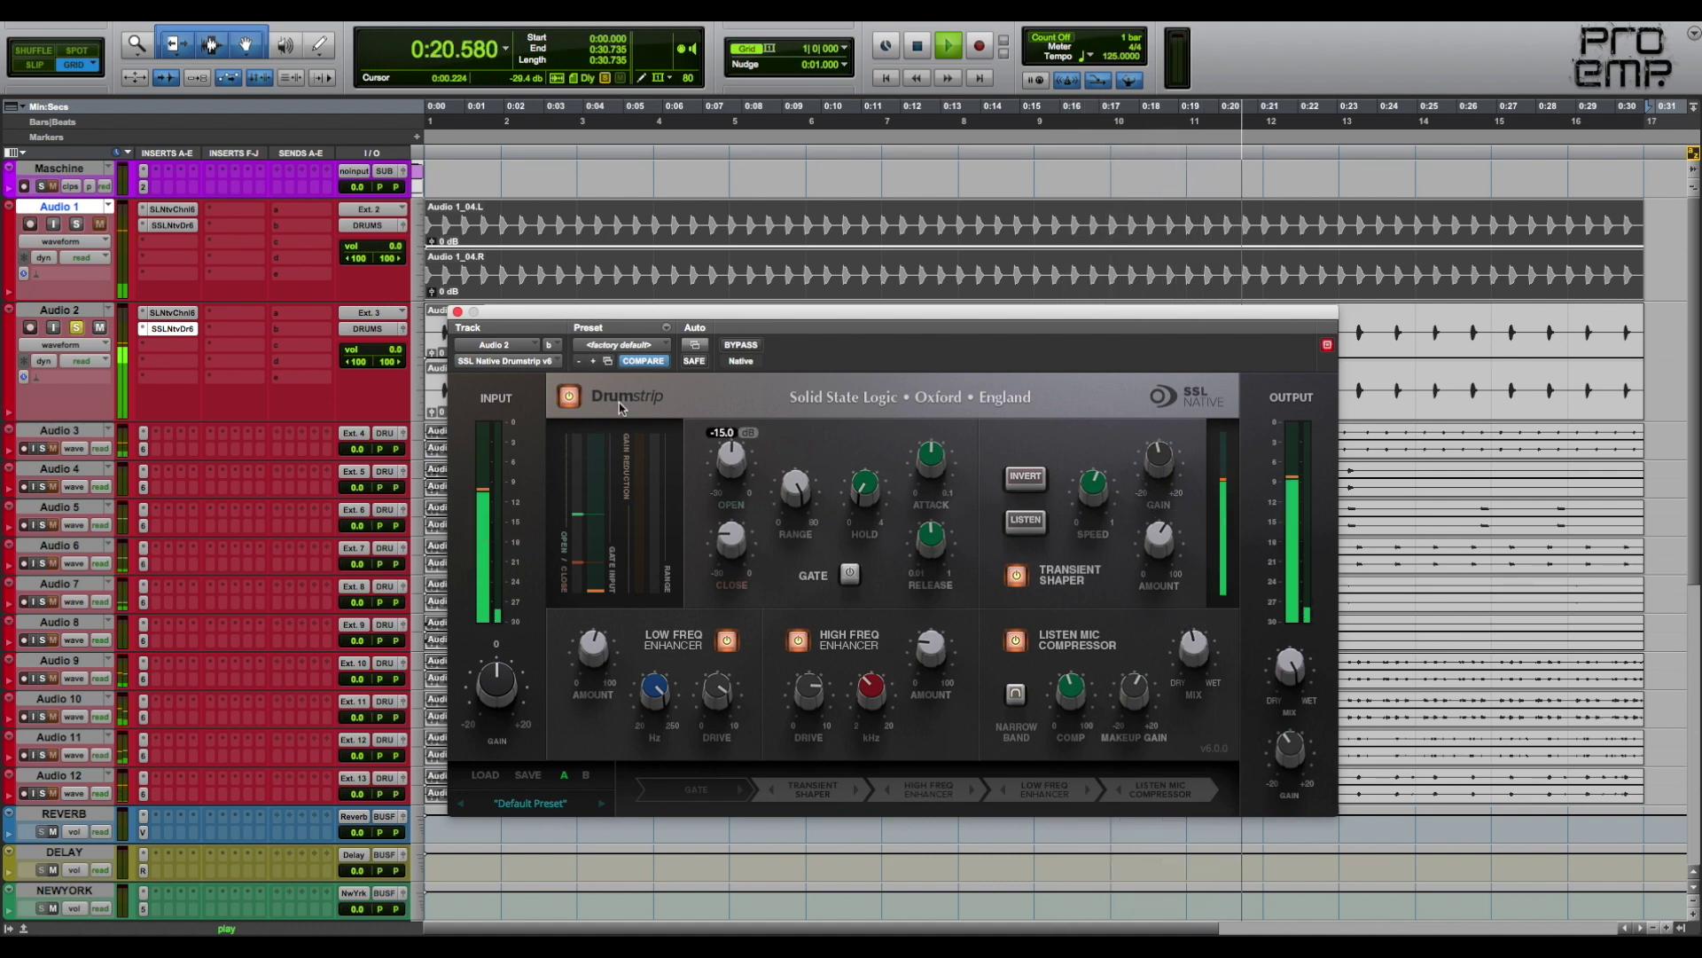
click(568, 397)
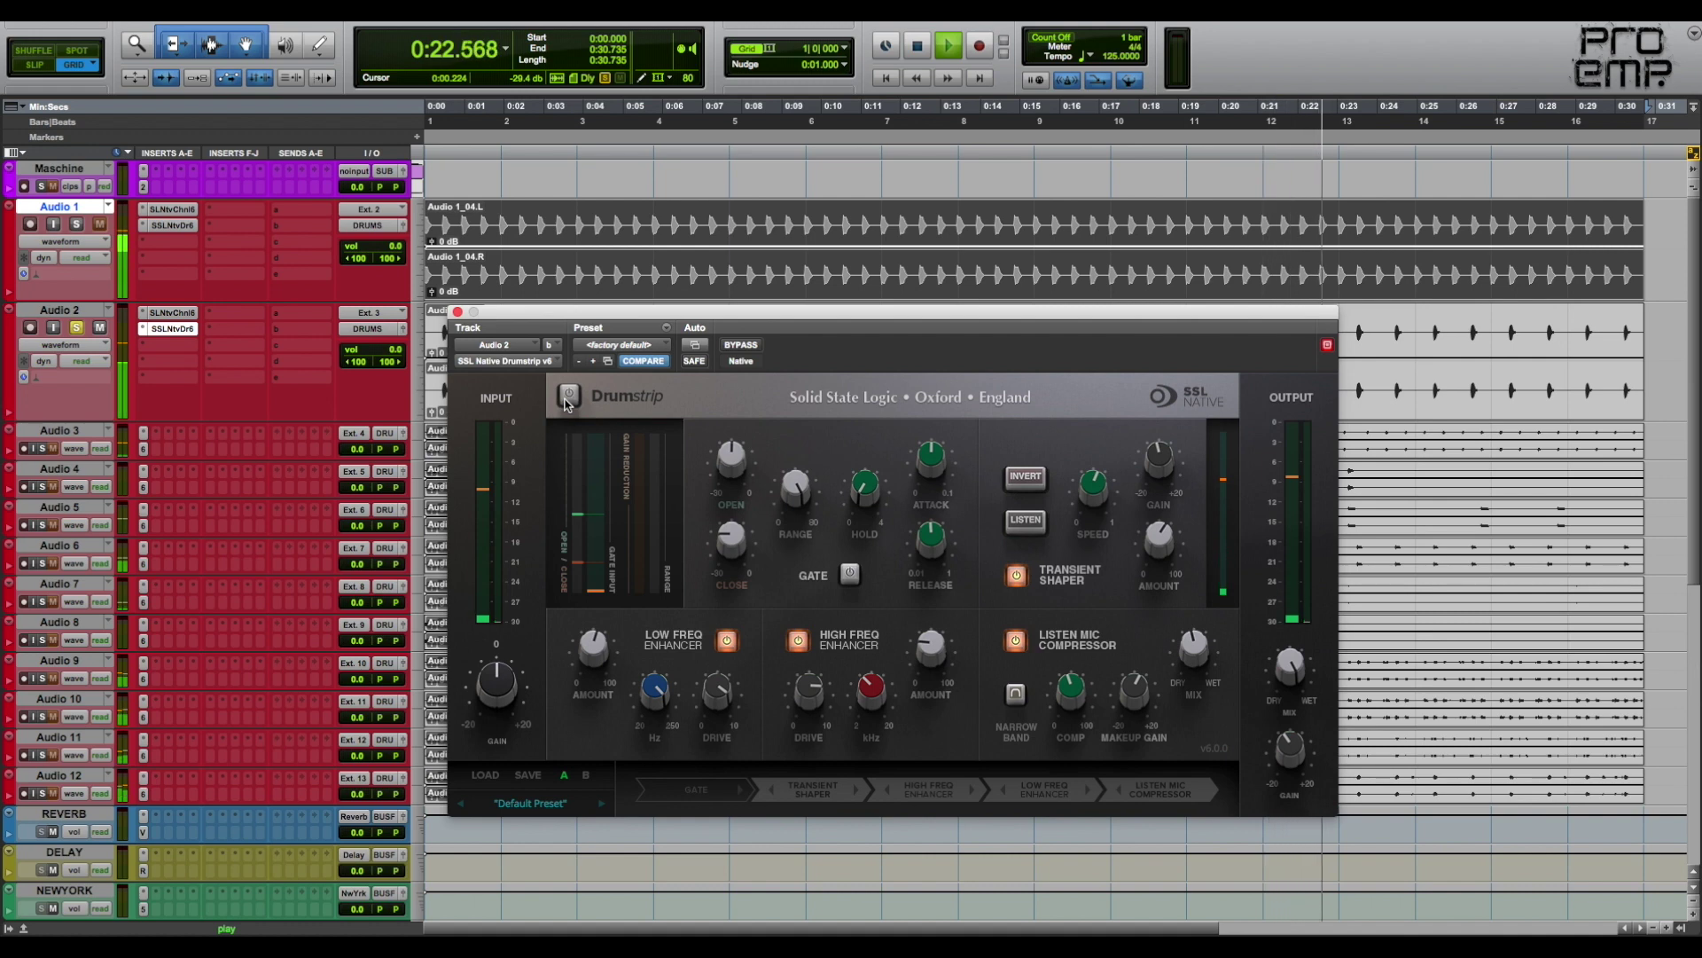
click(568, 398)
key(space)
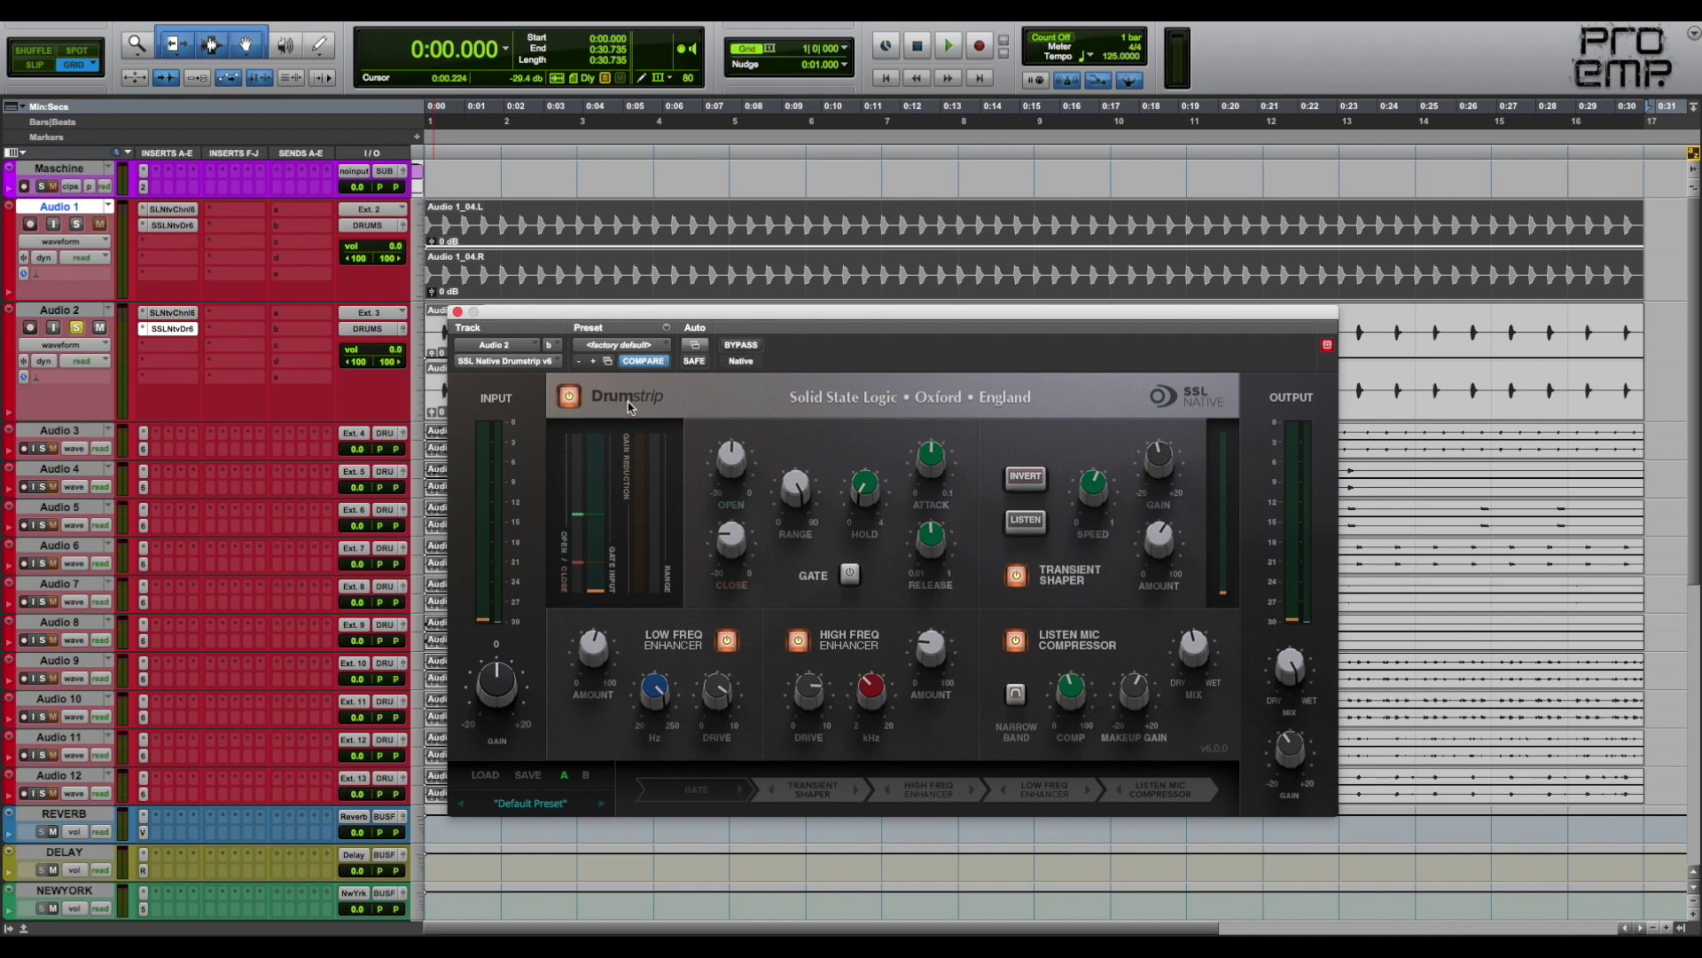
Solo Audio 1 alongside Audio 2, raise Audio 2's Drumstrip output gain to about 0.2 dB, and compare it bypassed and active during playback
click(77, 225)
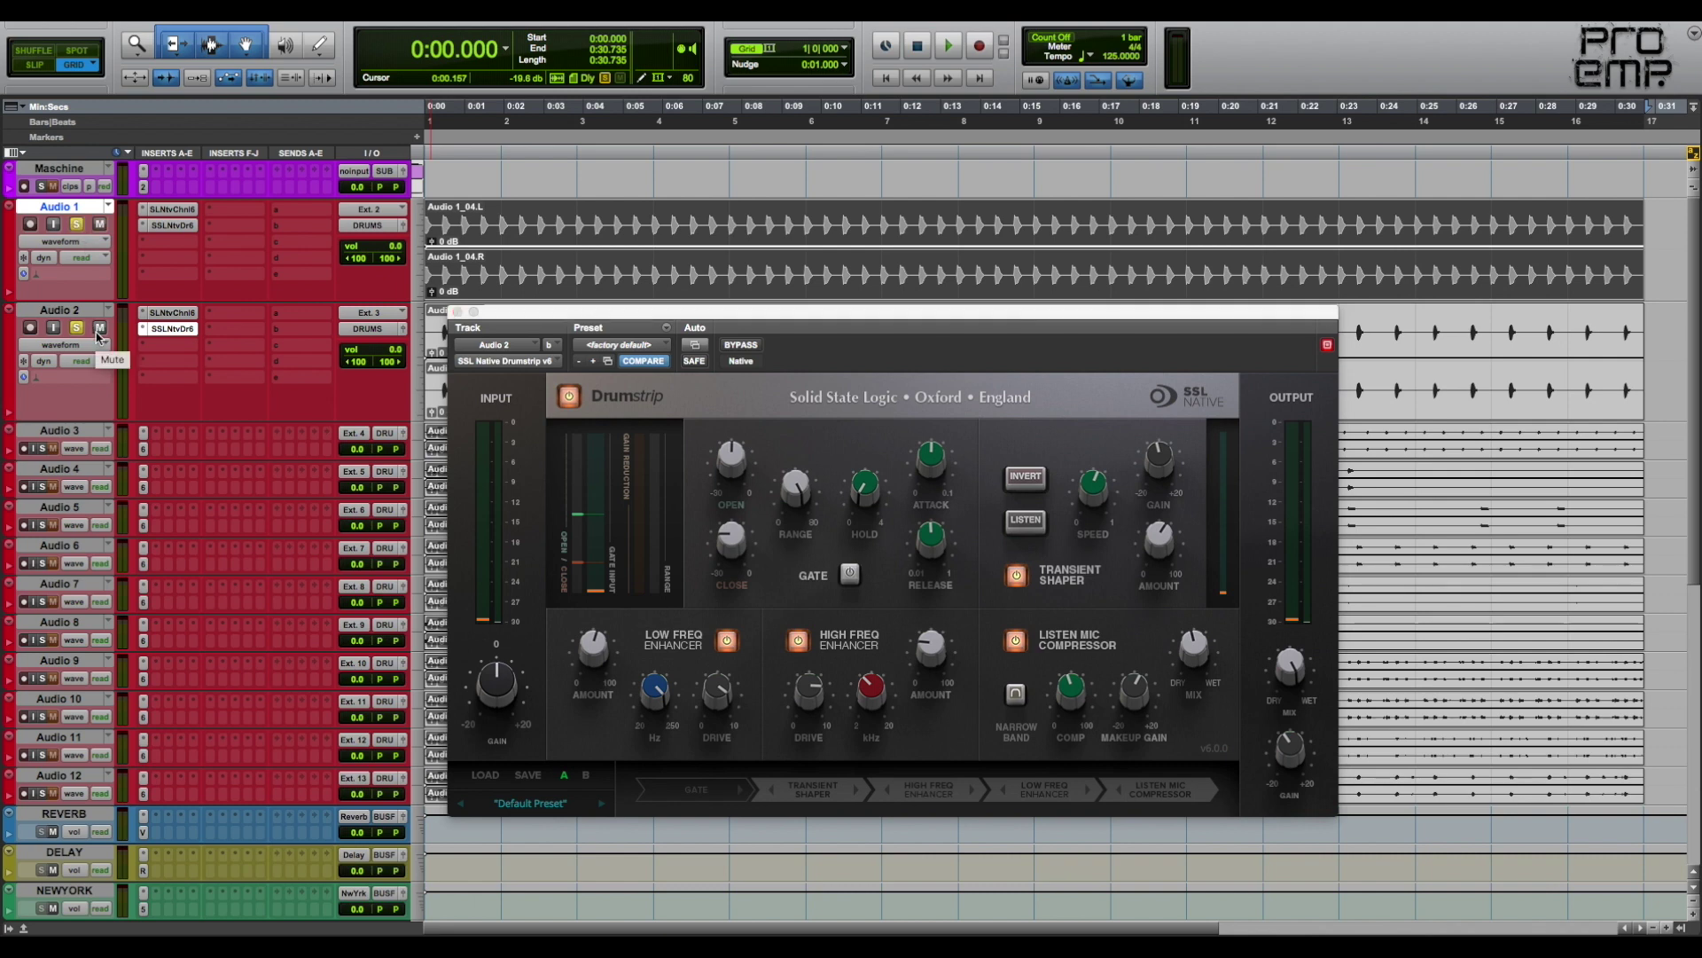
key(space)
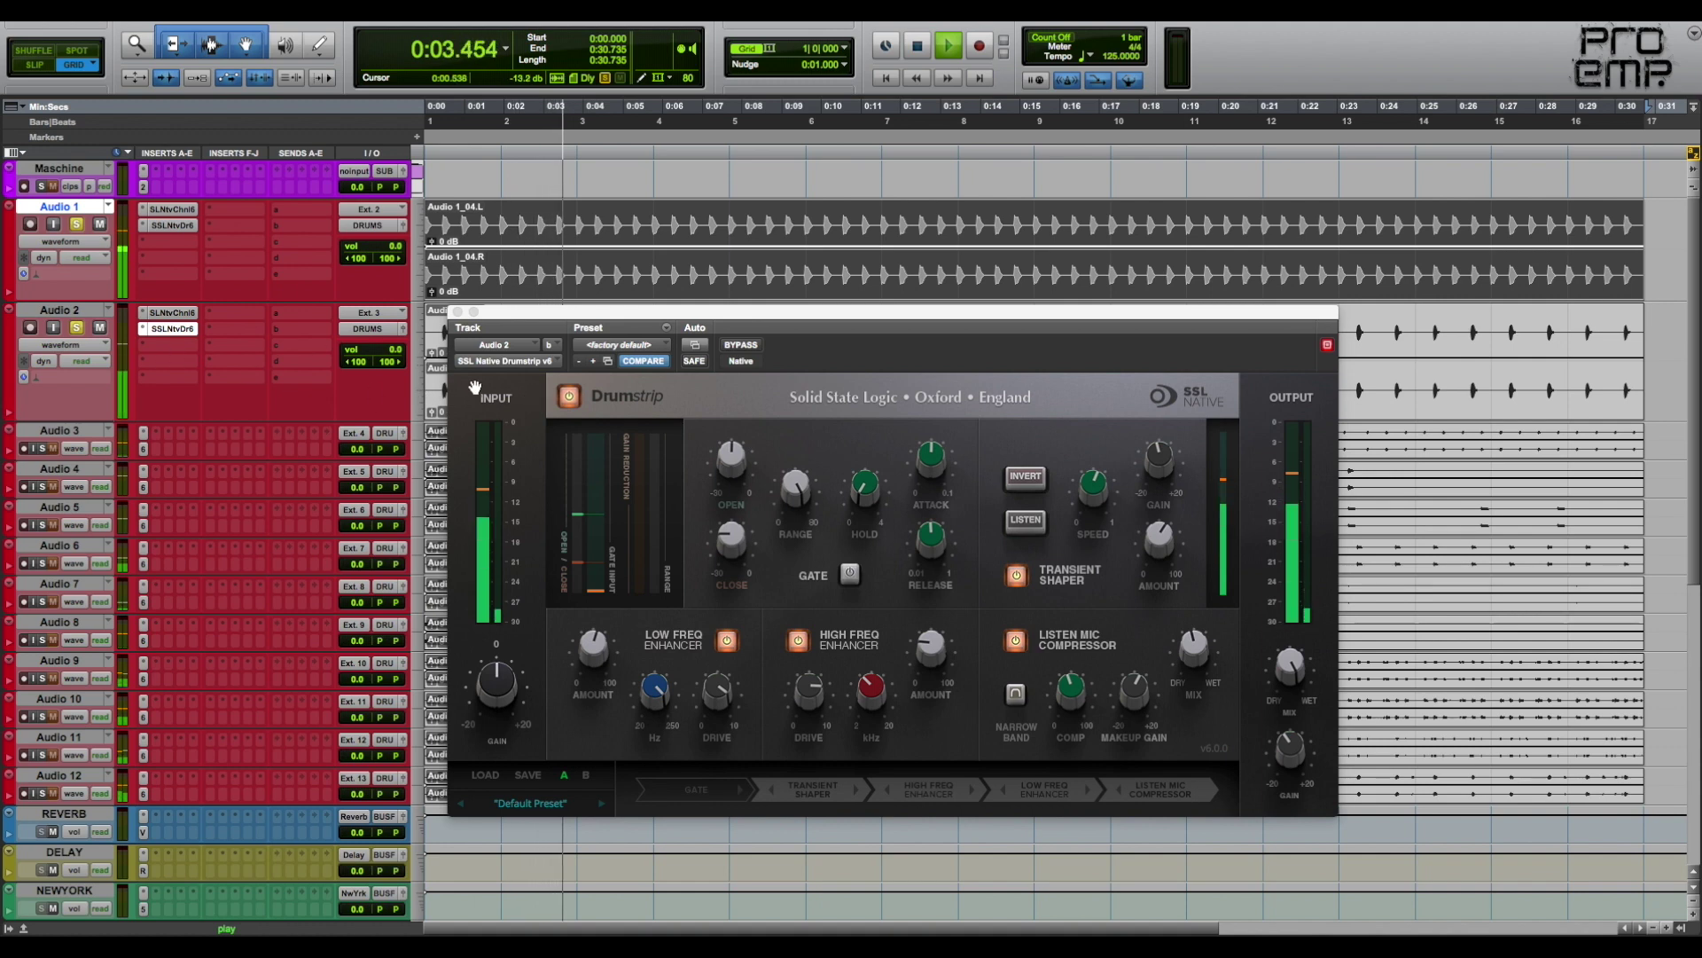
click(567, 396)
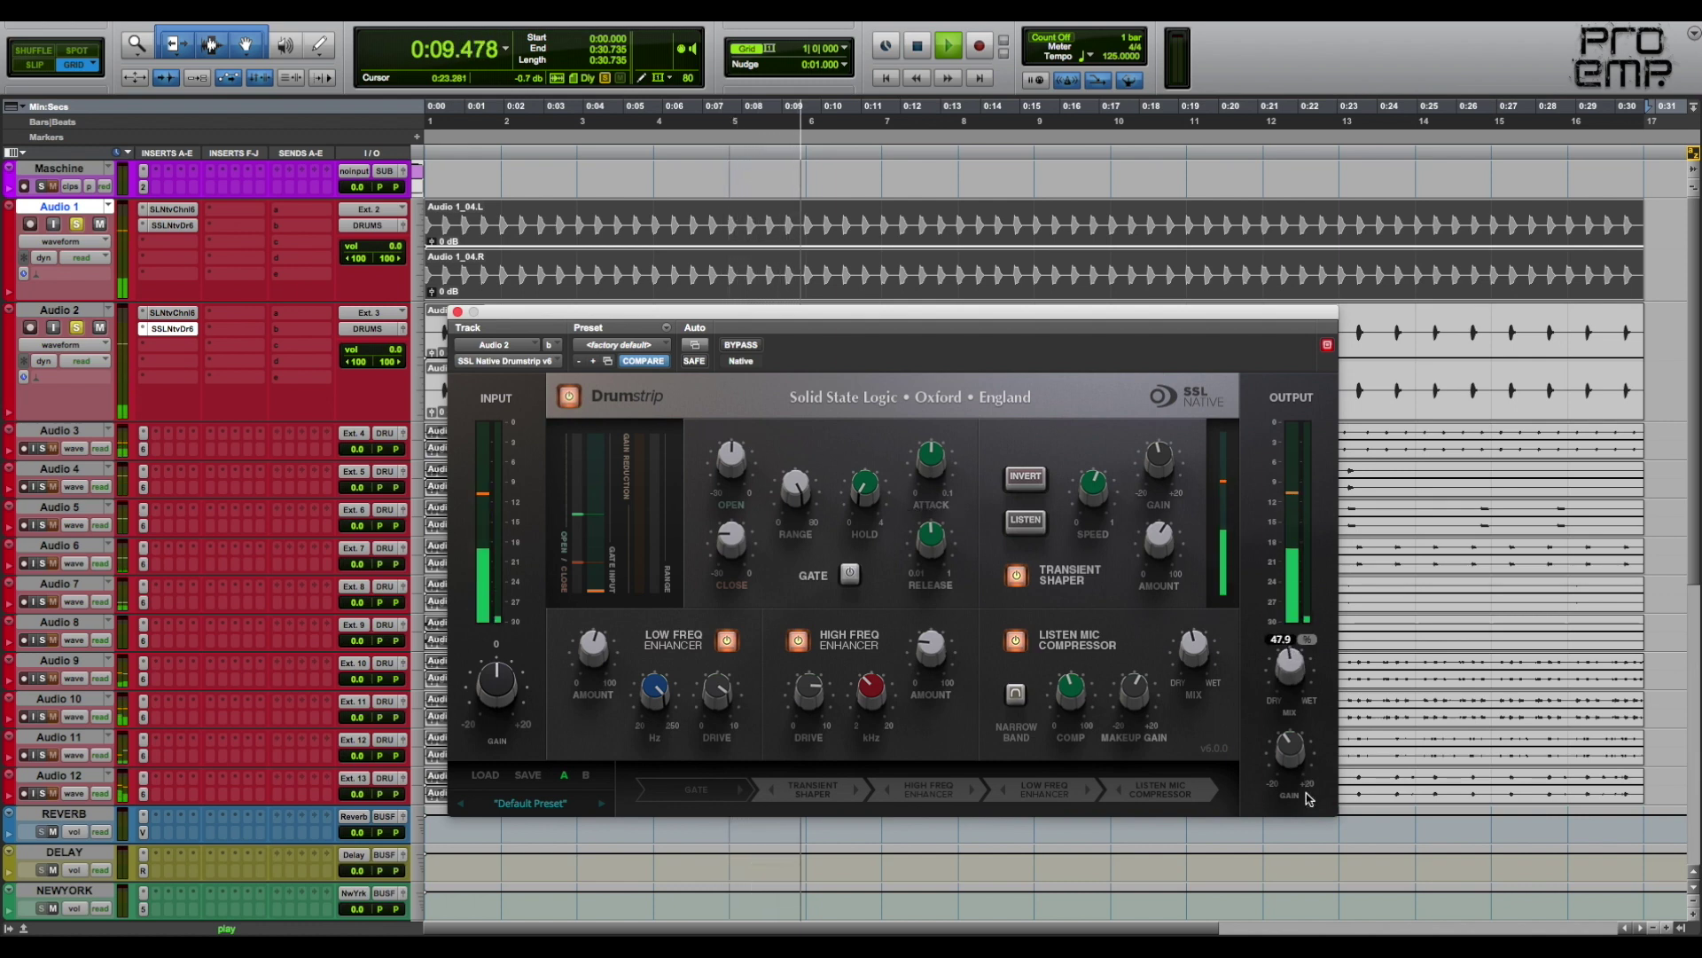
mouse_move(1291, 725)
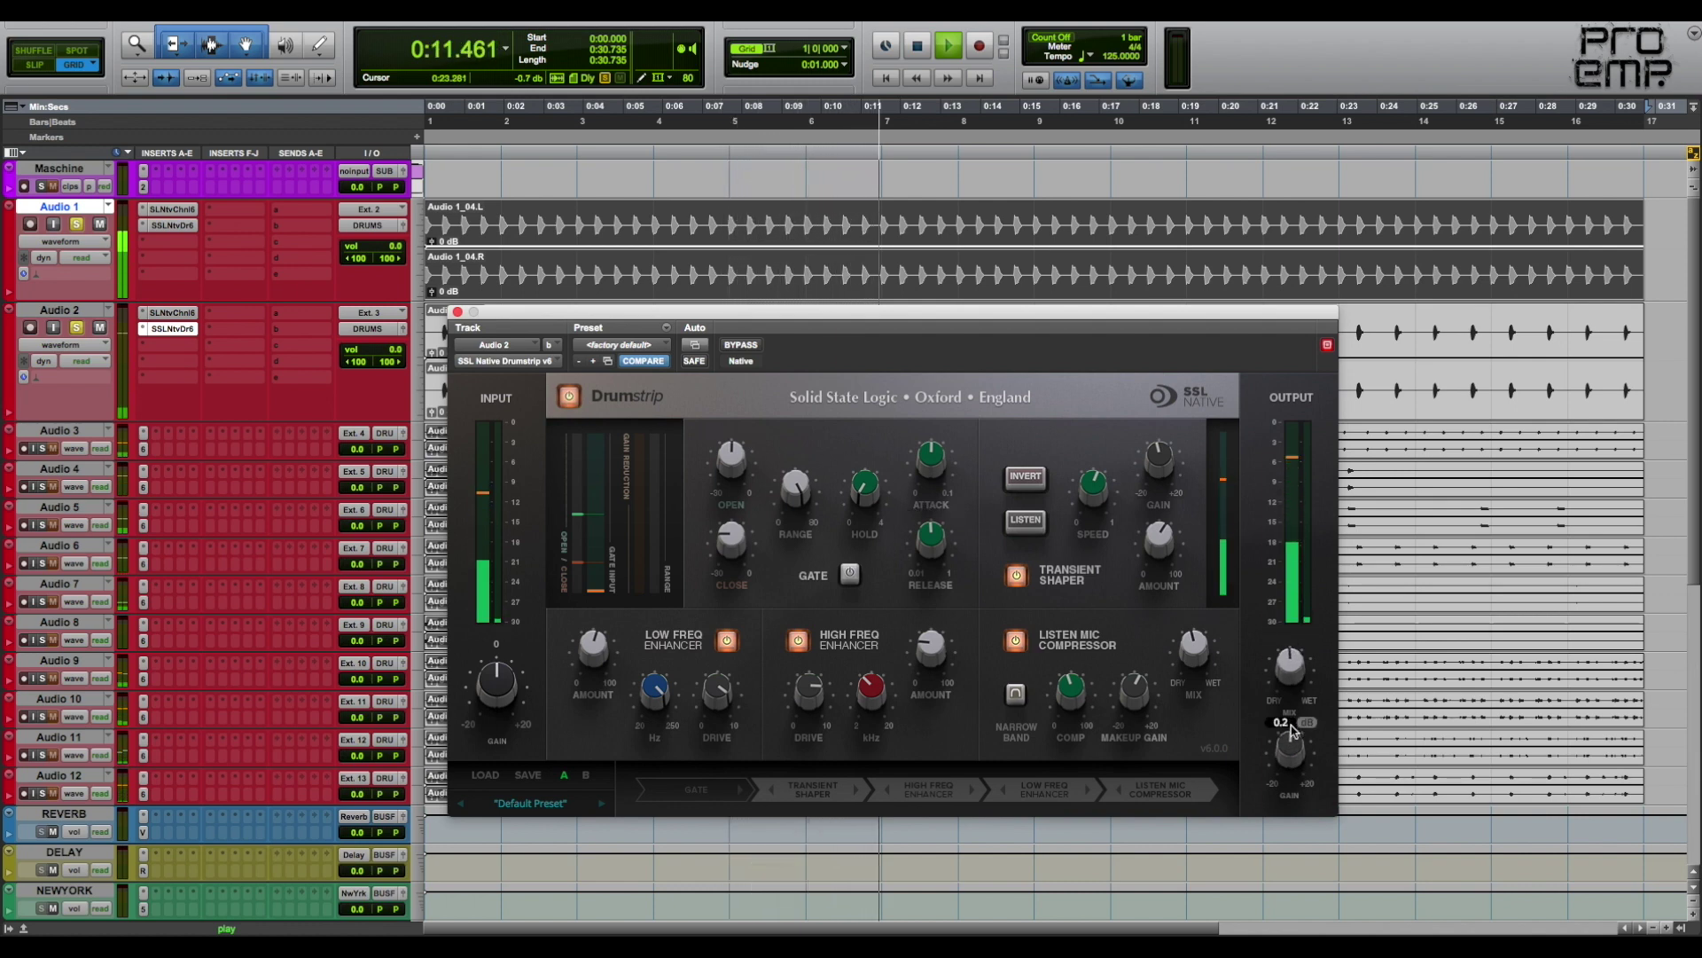
click(569, 398)
click(569, 398)
key(space)
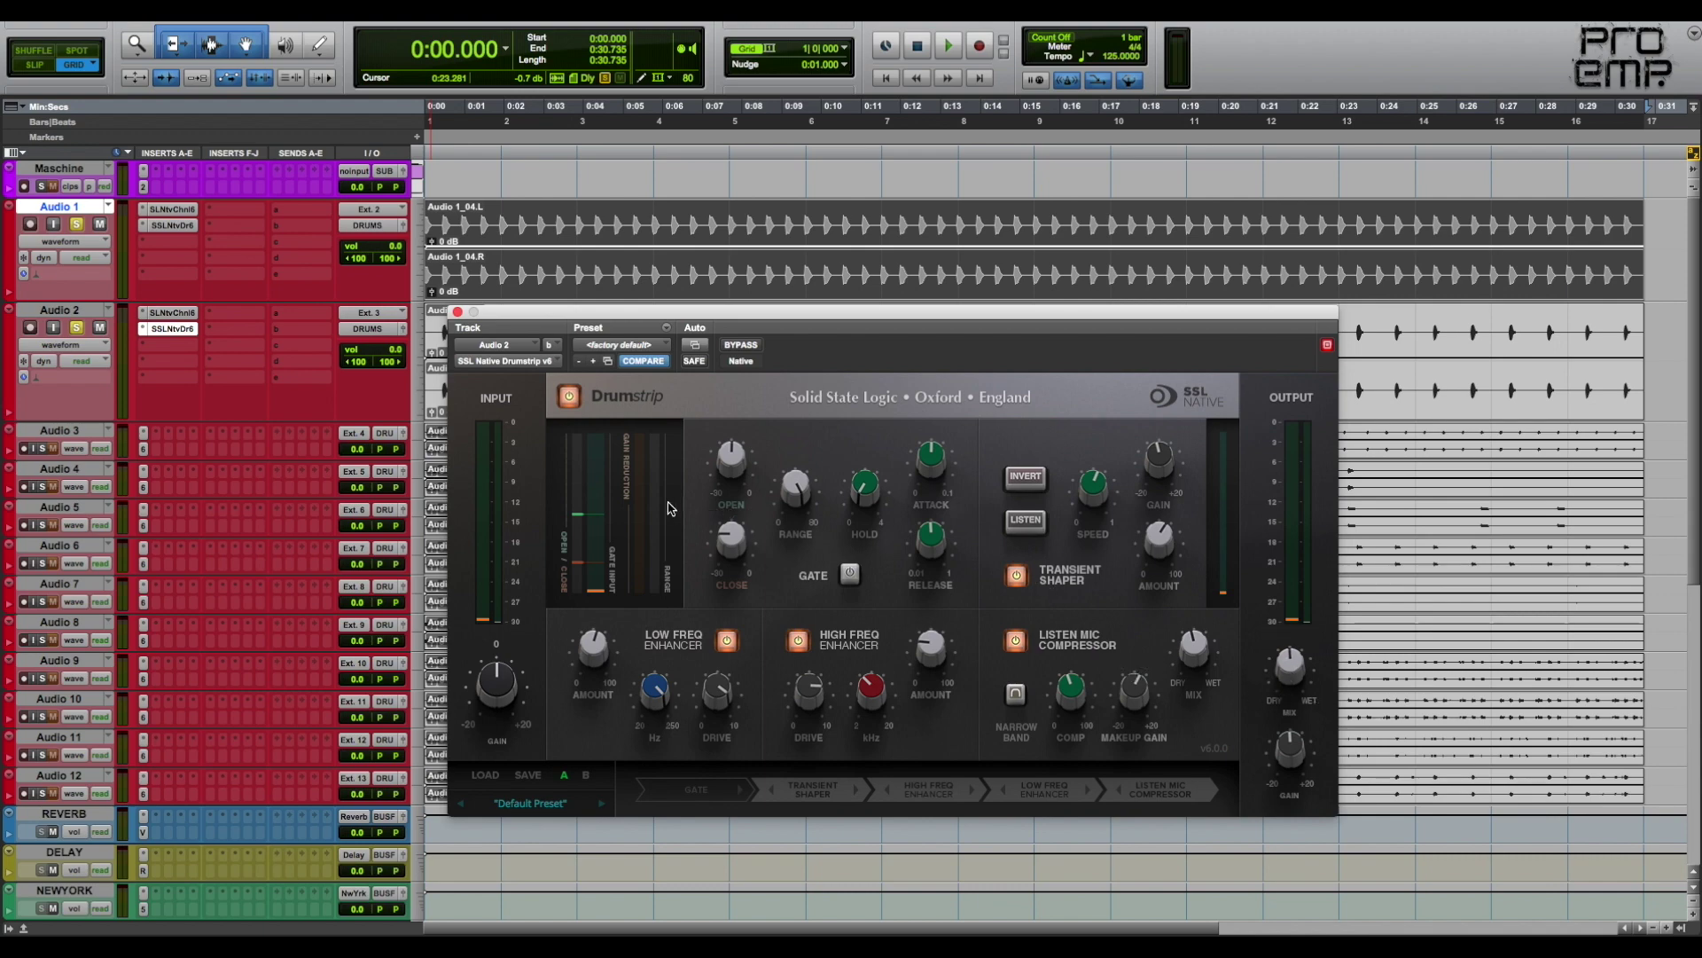
Close Audio 2's Drumstrip, clear the solos, play the full drum mix, and solo Audio 10 to hear it alone
click(458, 311)
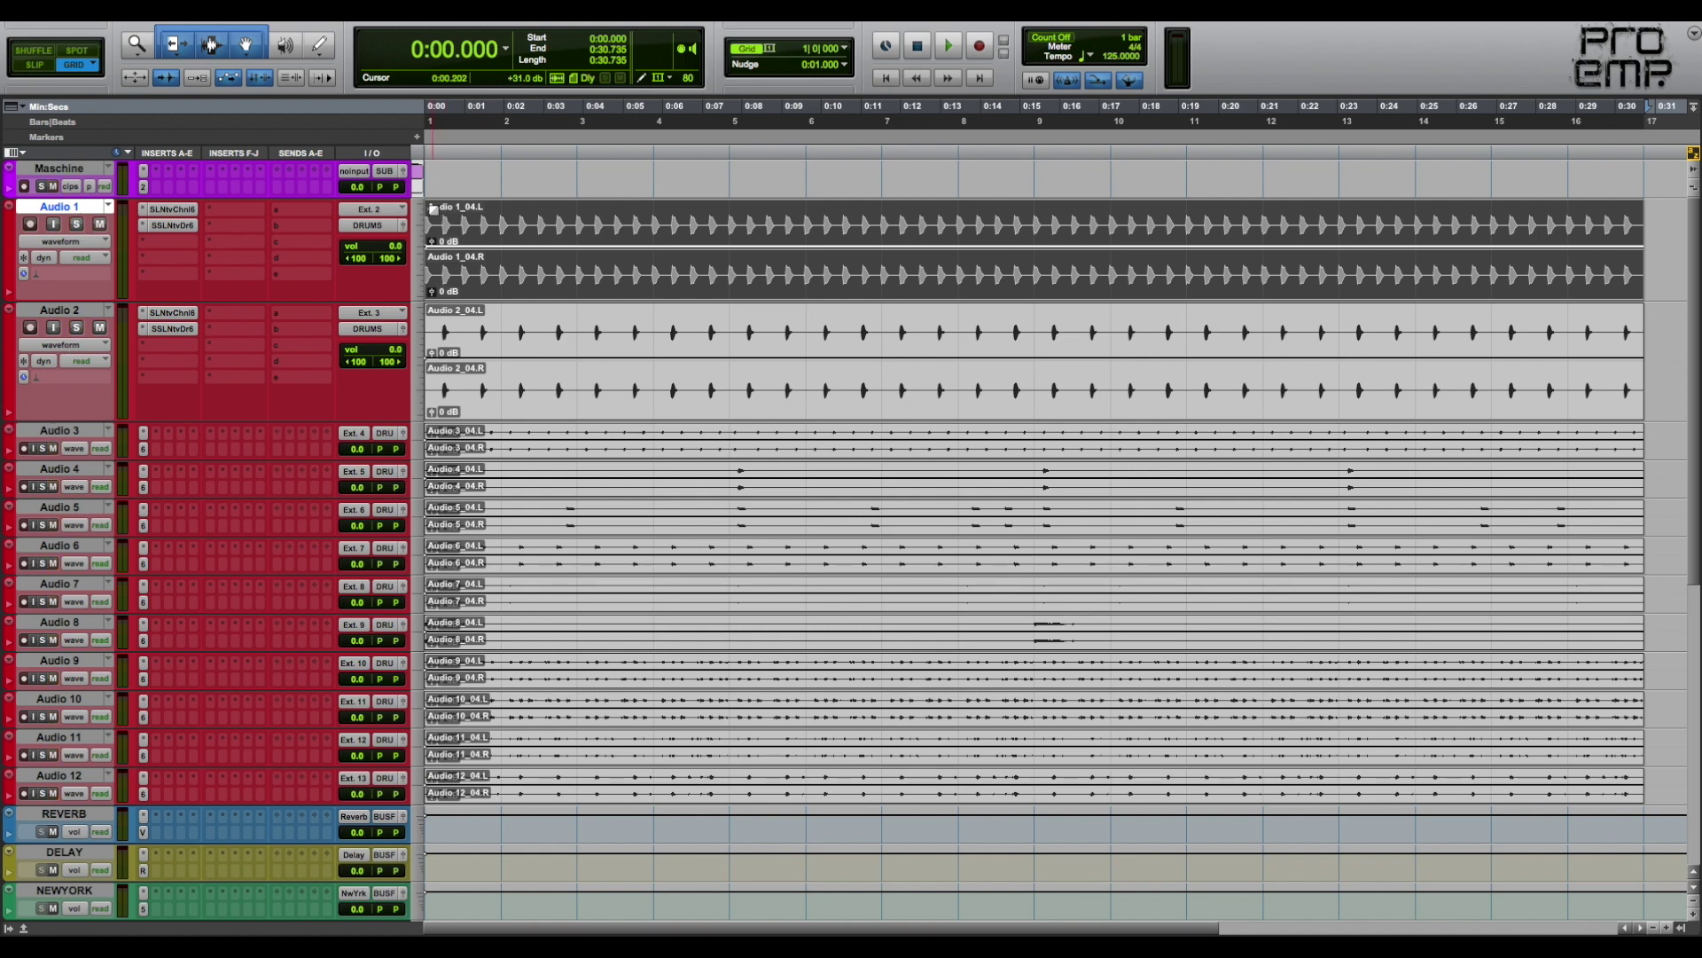
key(space)
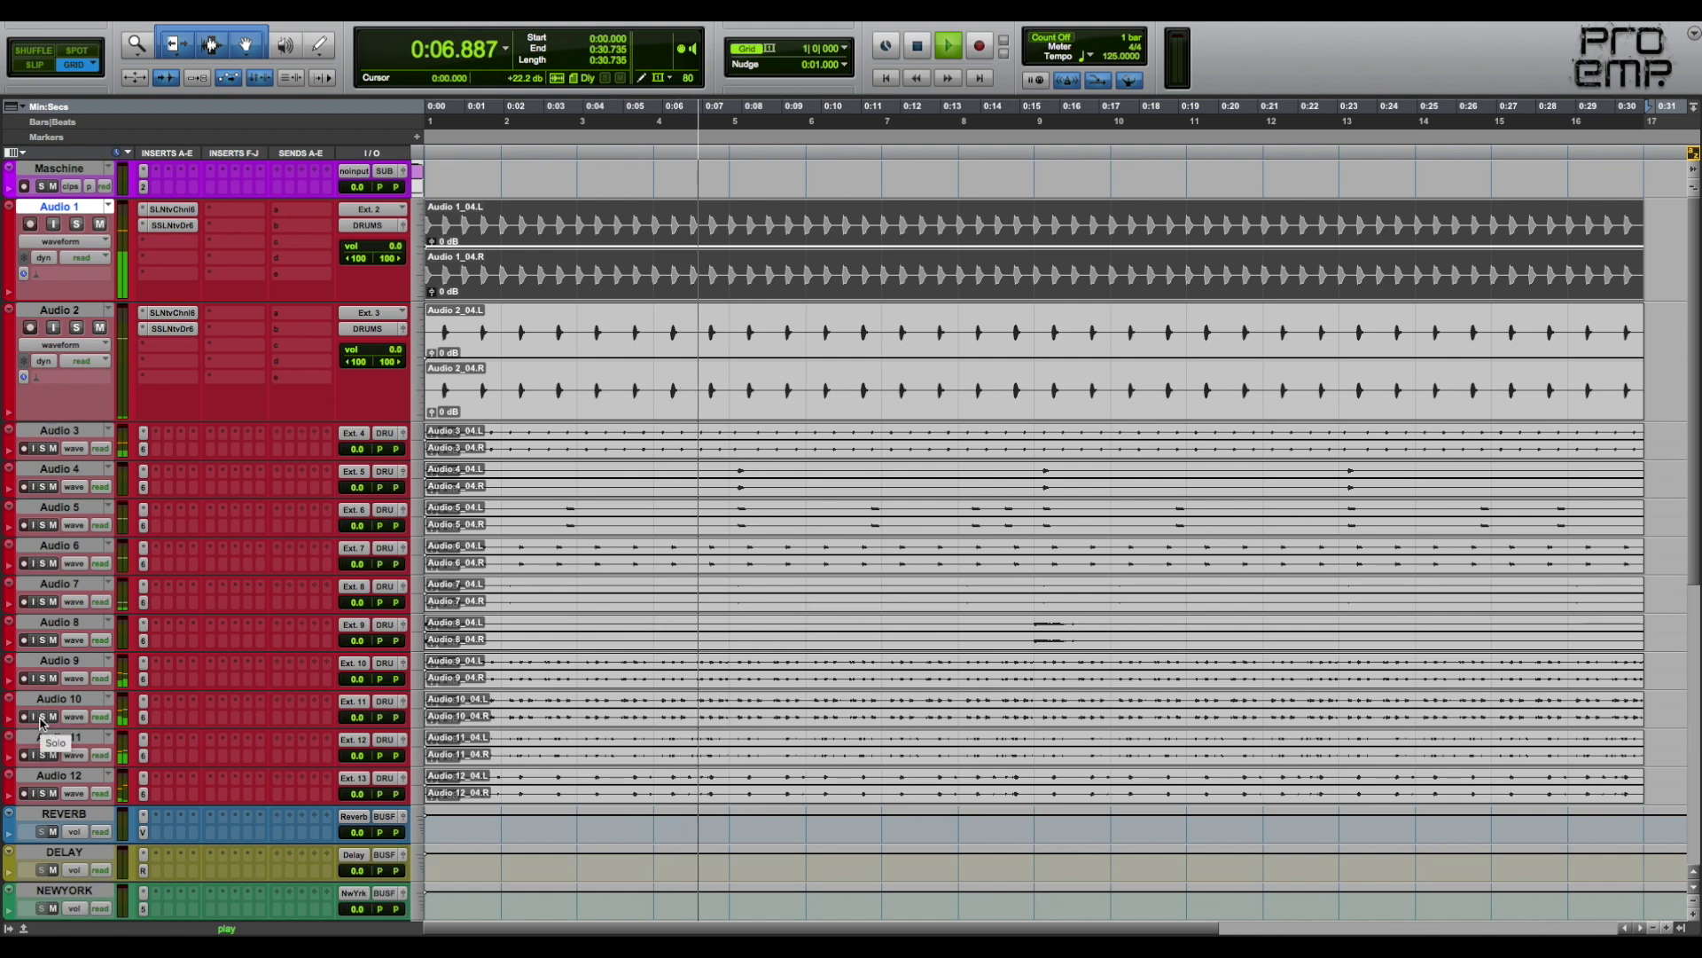
key(space)
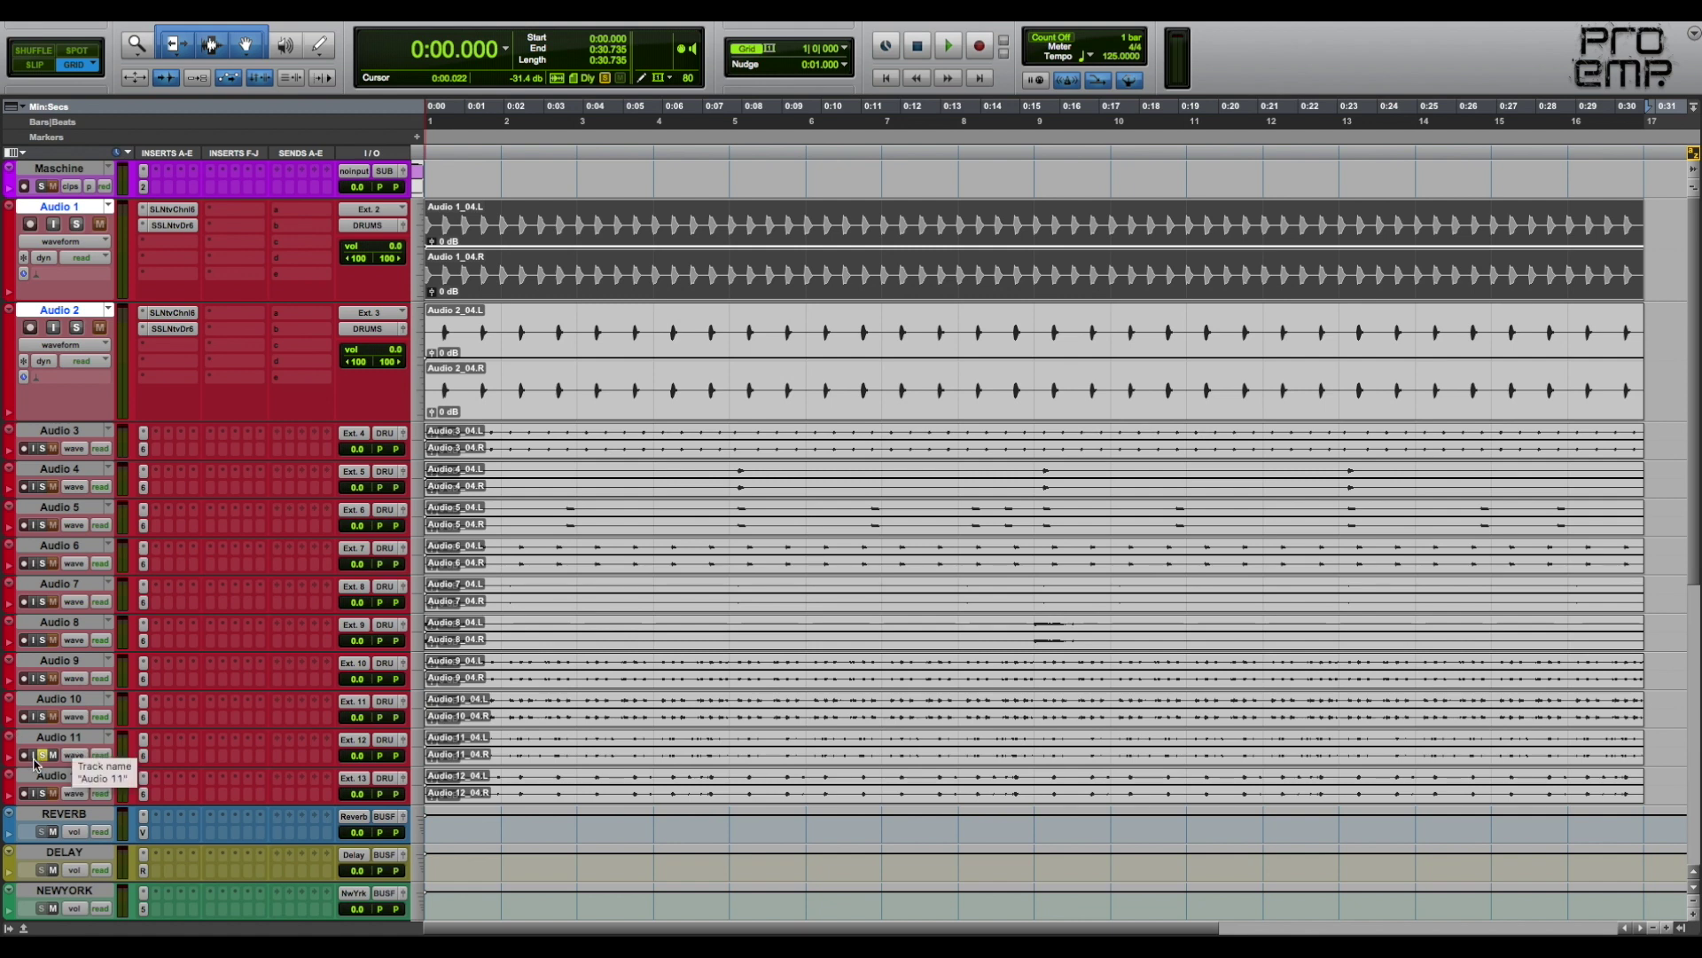
click(43, 716)
key(space)
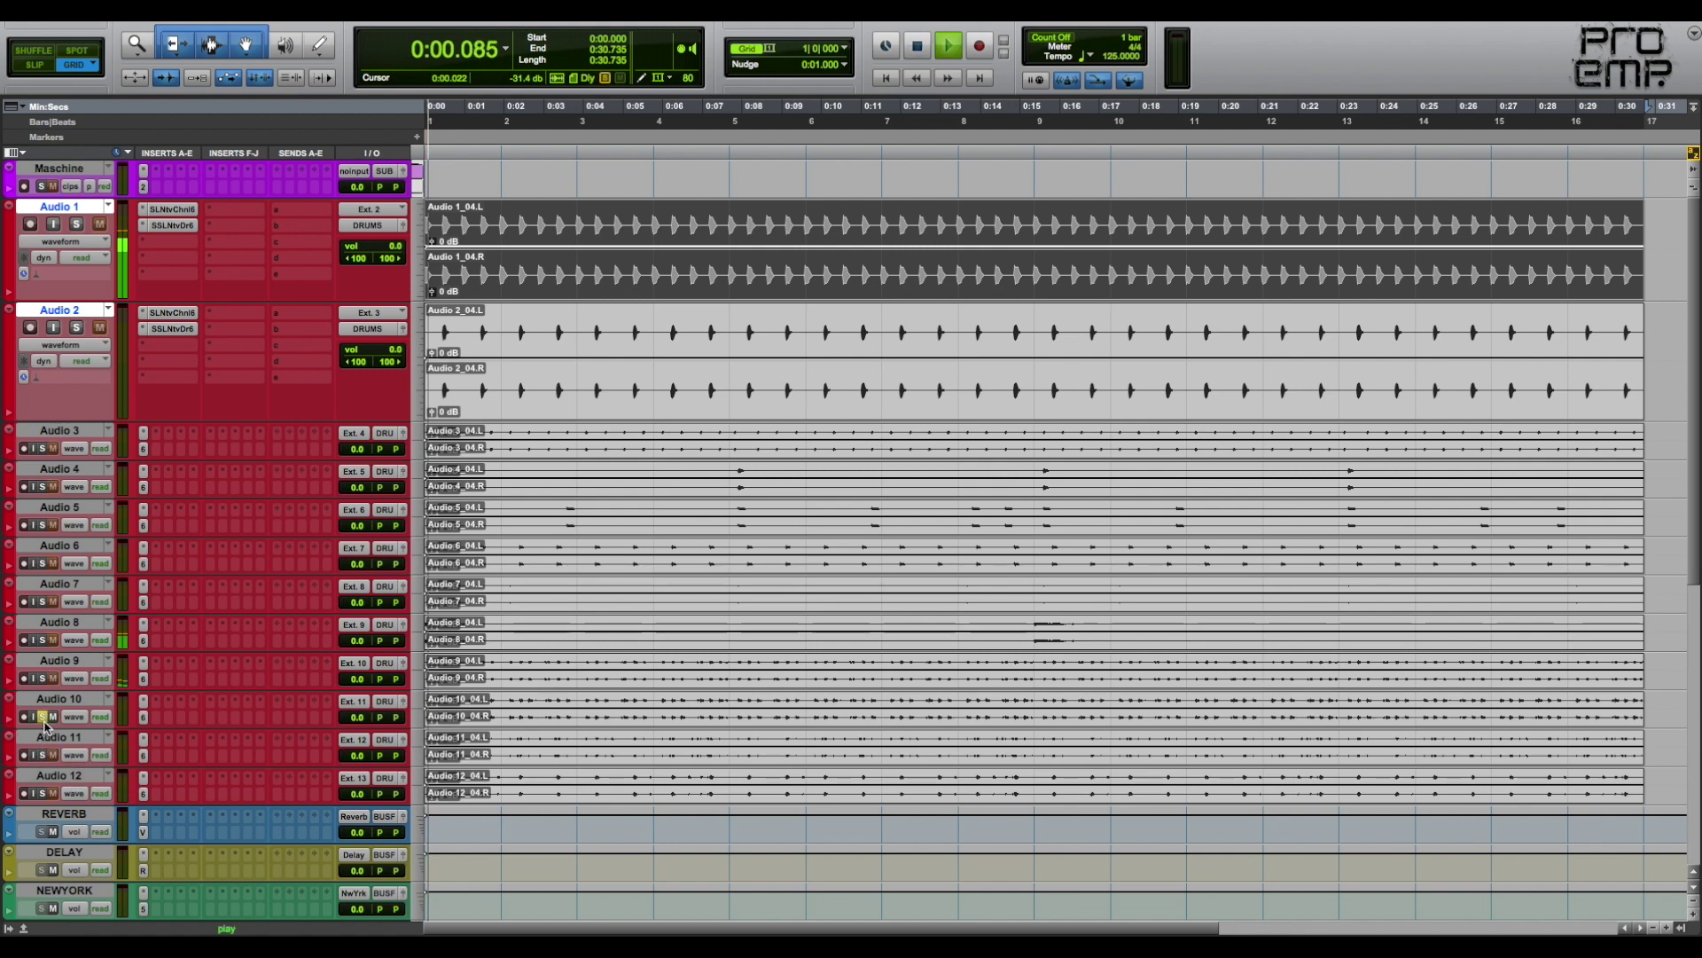
key(space)
Insert the stereo SSL Native Drumstrip v6 as a multichannel plug-in on Audio 10
click(160, 707)
mouse_move(199, 738)
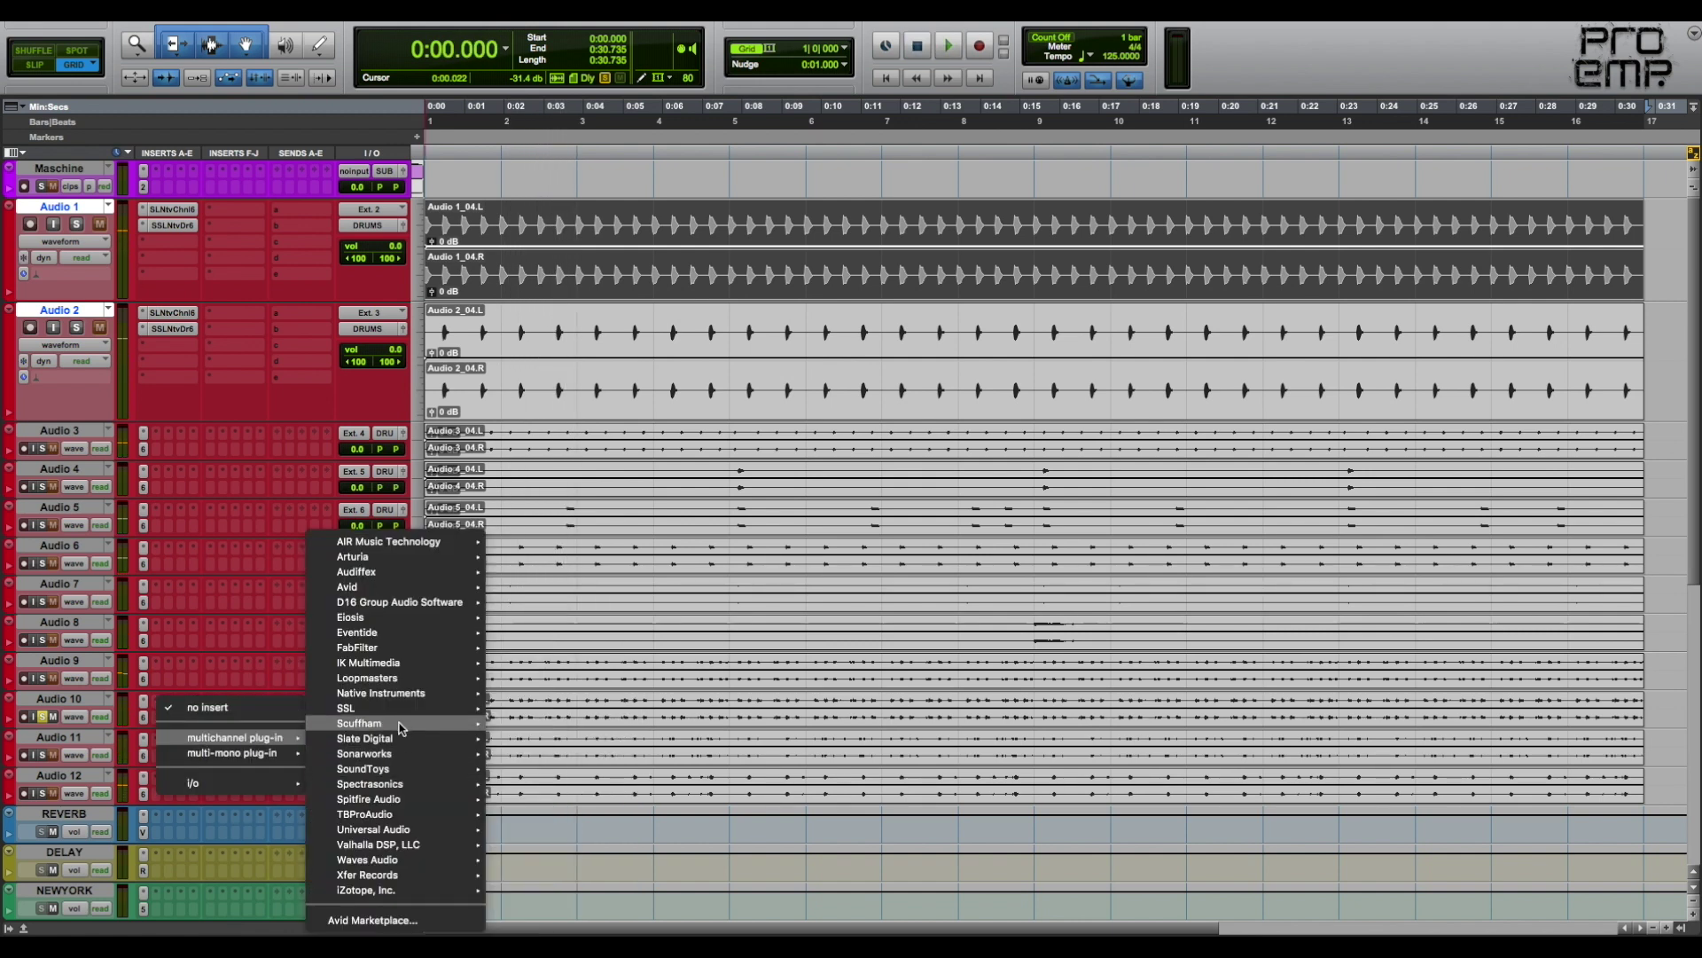
mouse_move(419, 708)
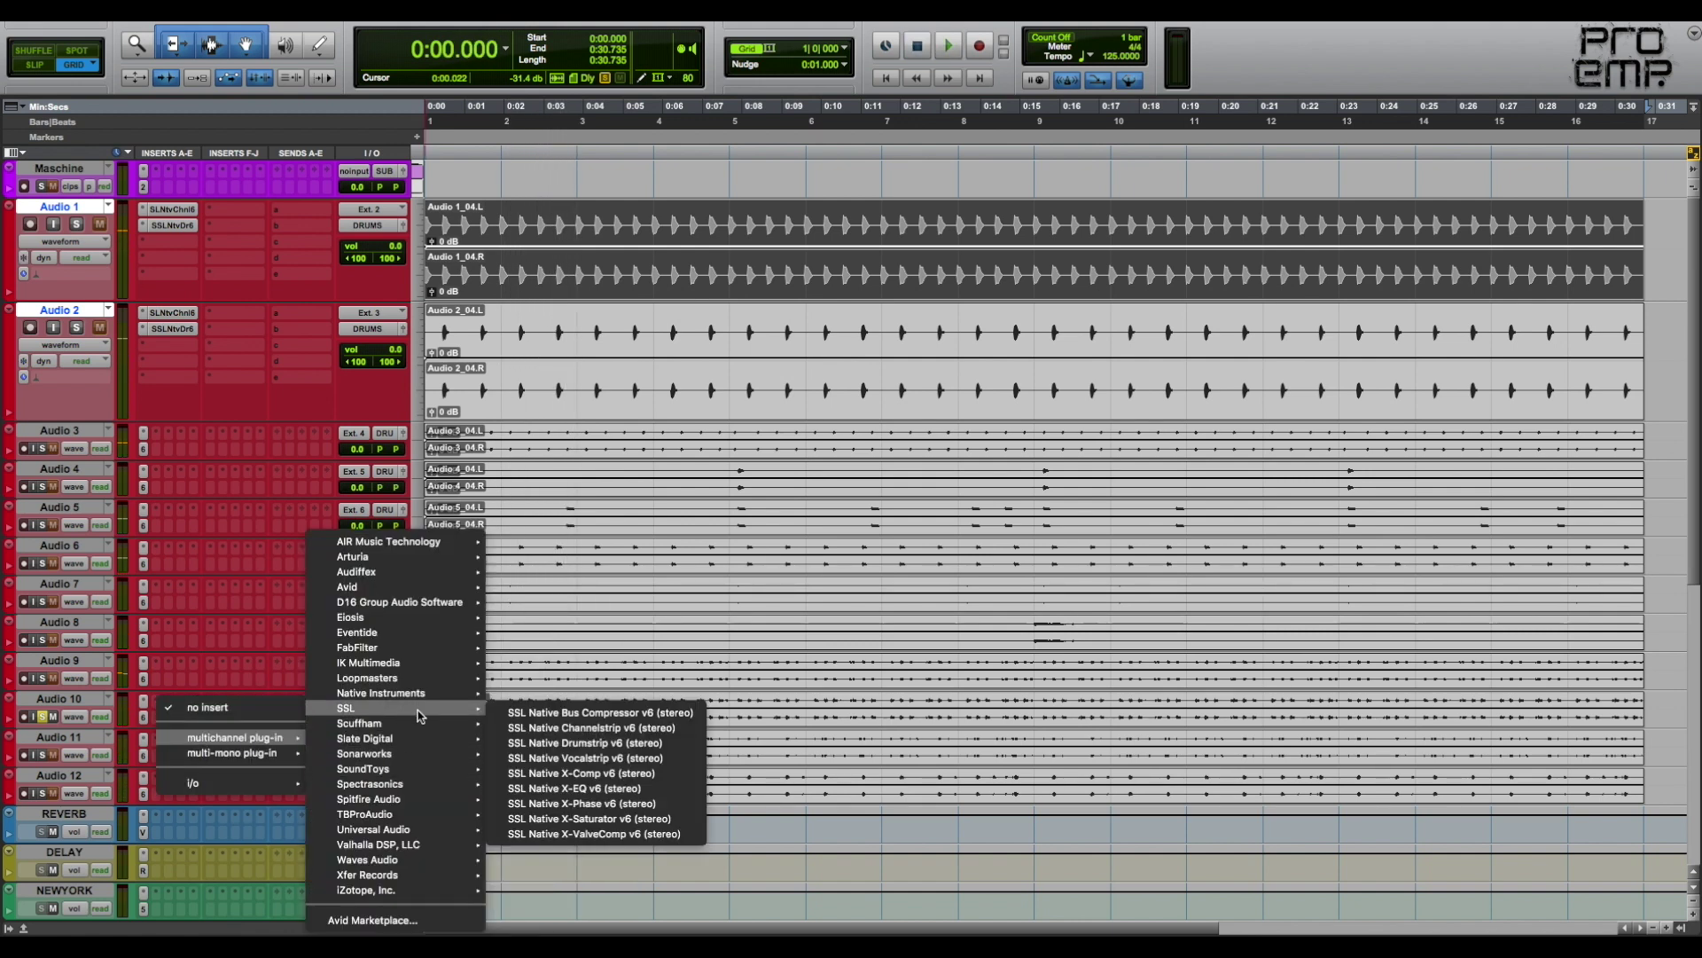
click(652, 743)
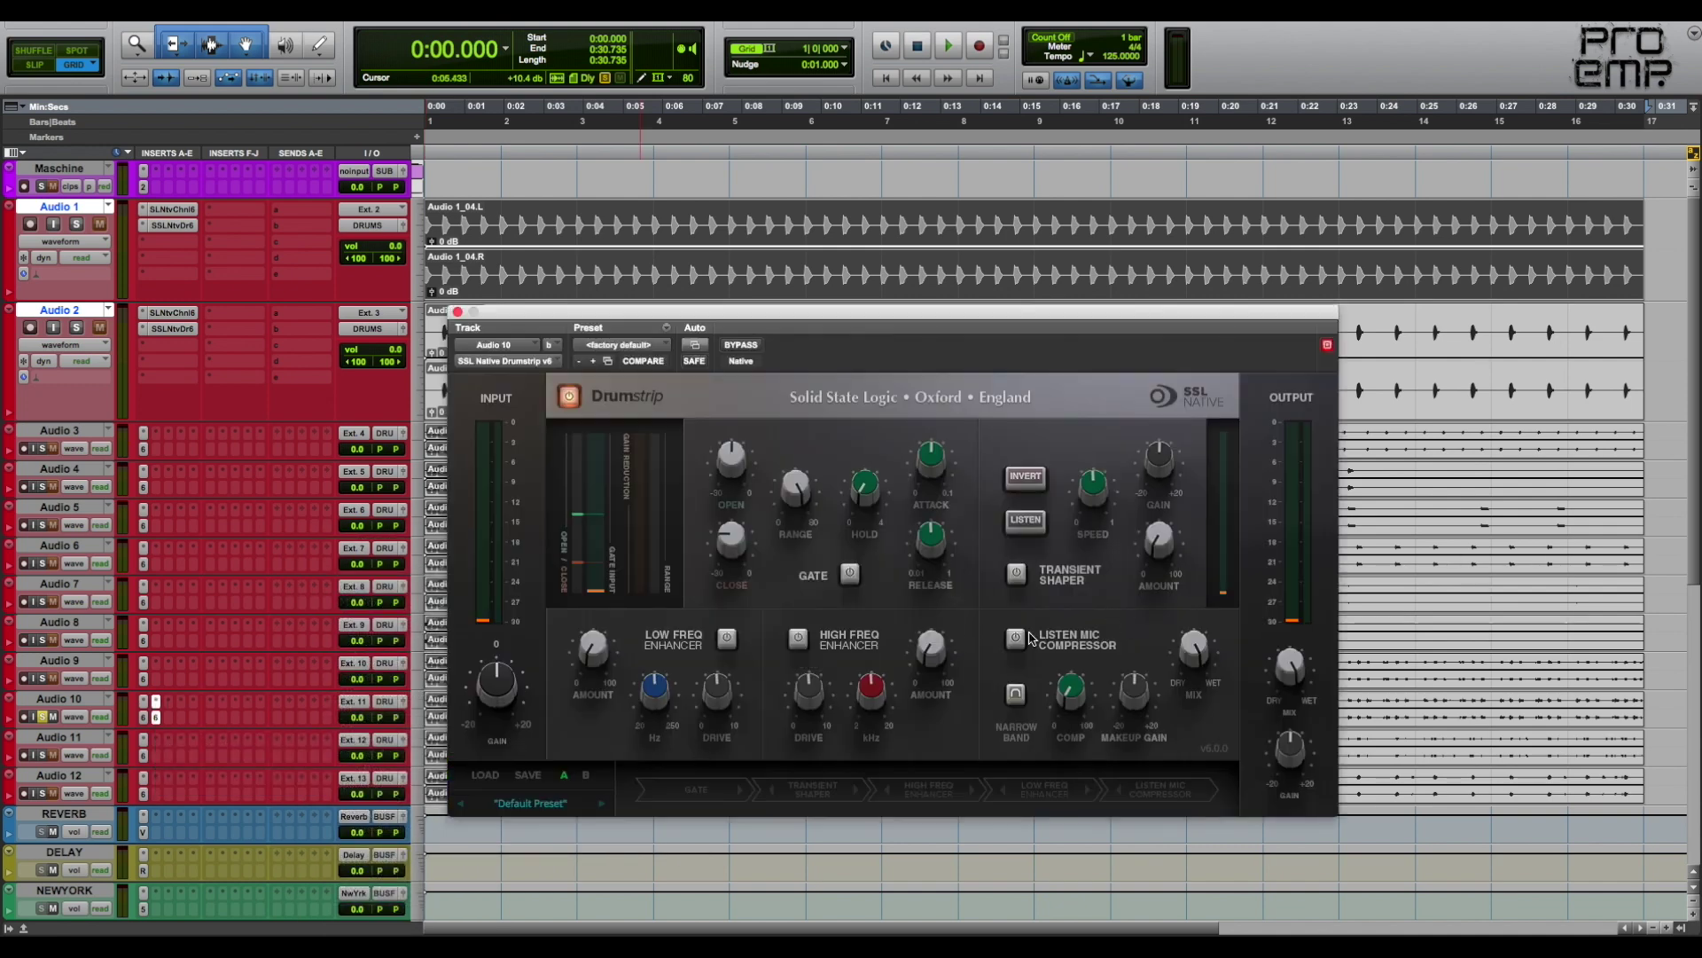
During playback, enable Audio 10's Listen Mic Compressor, raise its compression to about 82.7%, and increase its makeup gain
key(space)
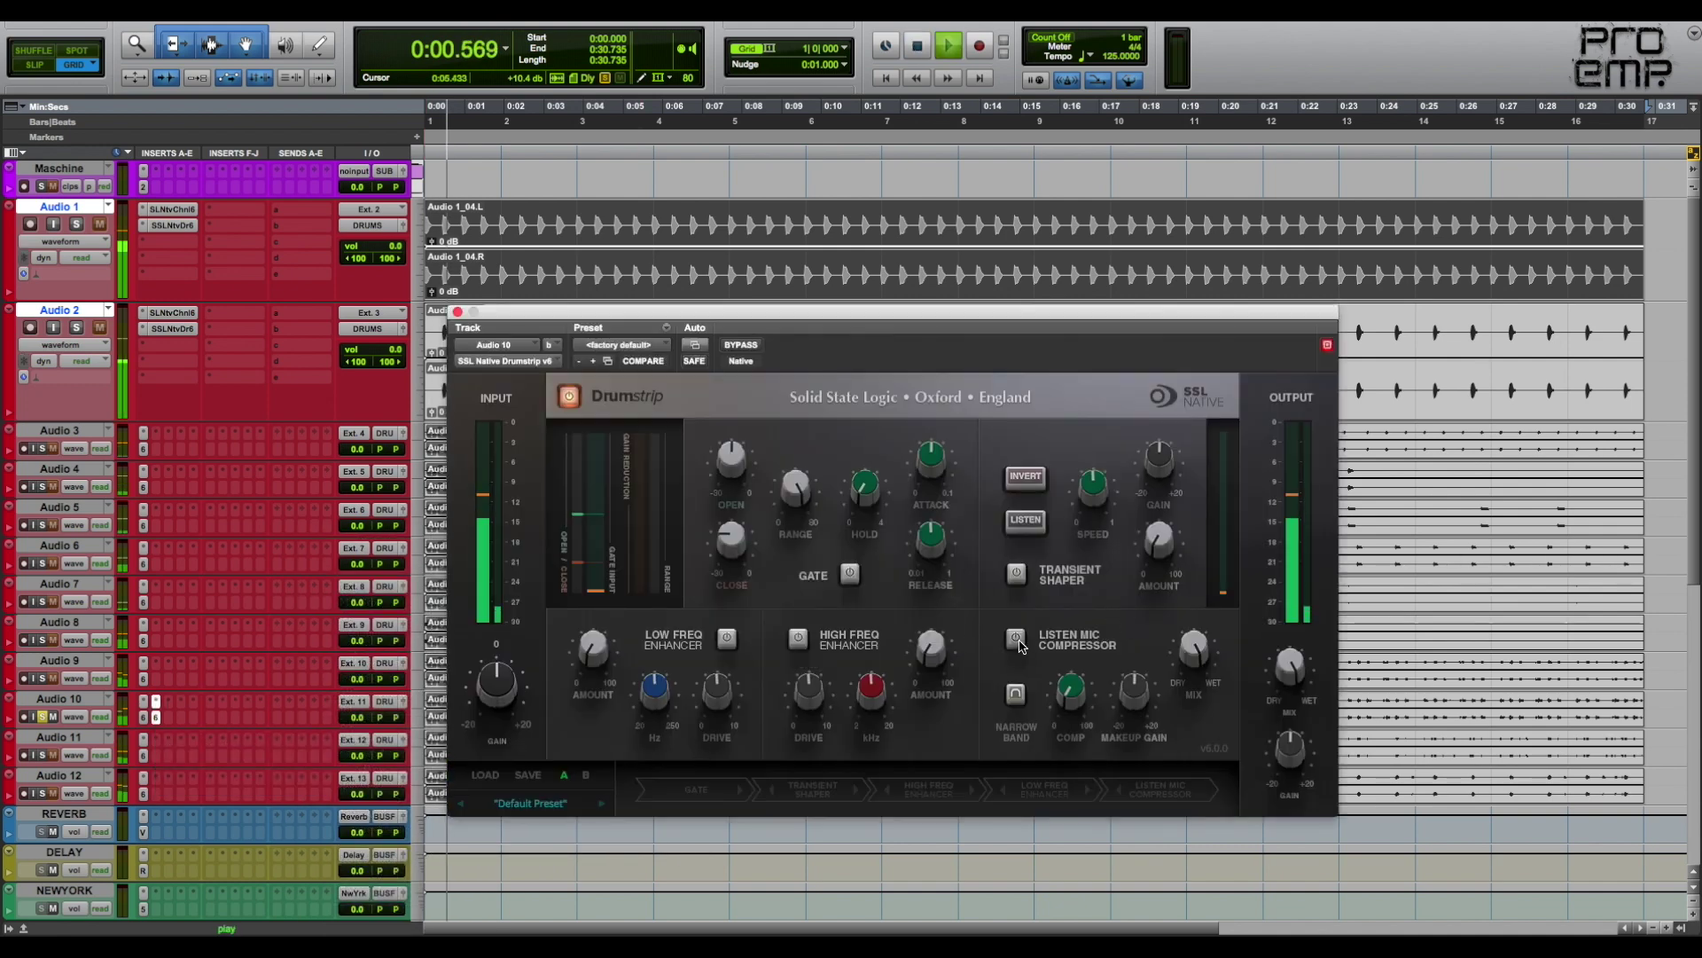
click(1016, 639)
mouse_move(1074, 660)
drag(1075, 660, 1096, 587)
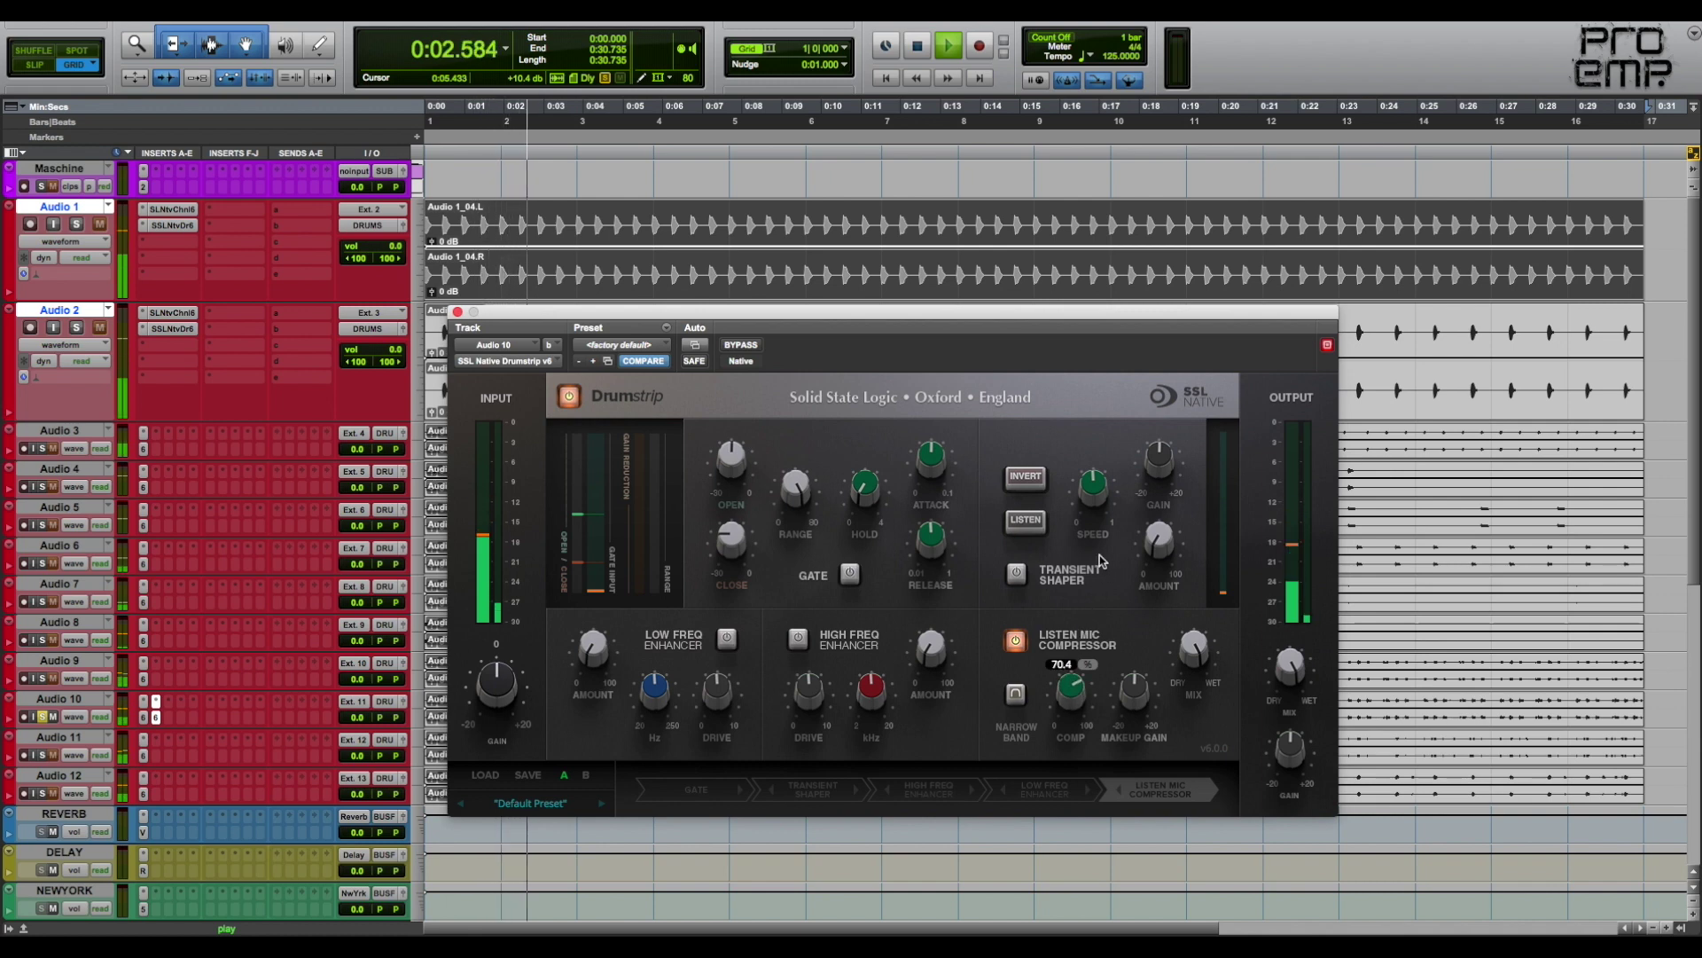
mouse_move(1136, 644)
mouse_move(1075, 674)
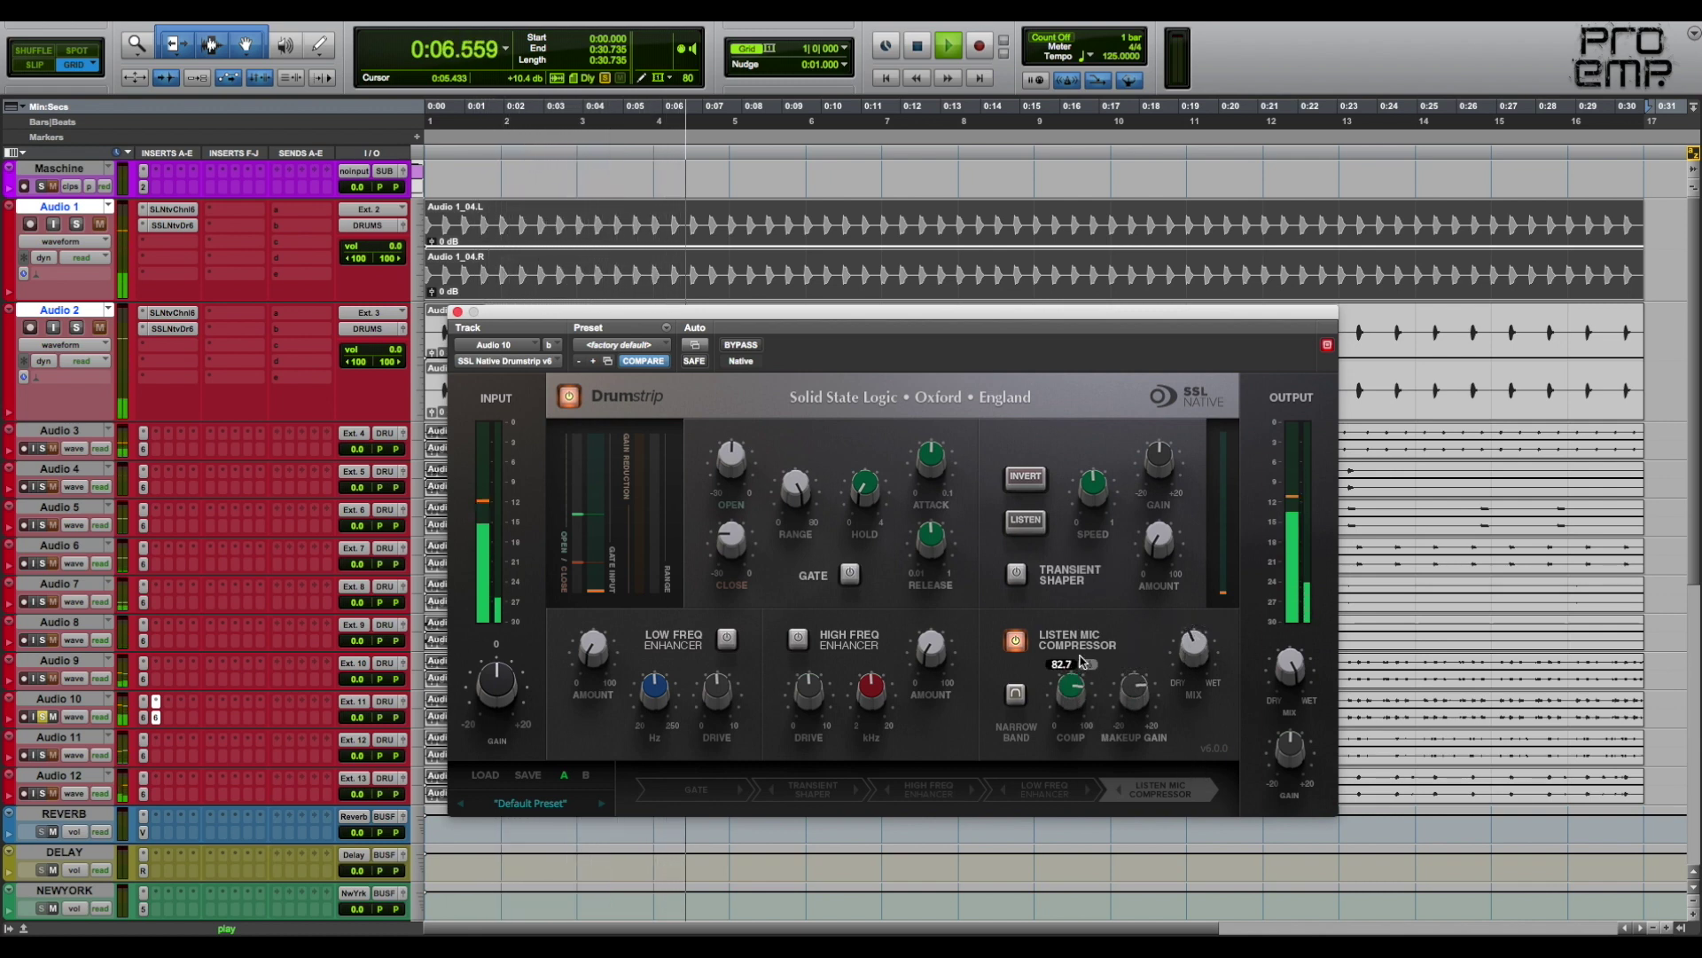
Turn on the Listen Mic Compressor's Narrow Band, set its wet/dry mix to about 53.8%, and compare the Drumstrip bypassed and active
click(1016, 695)
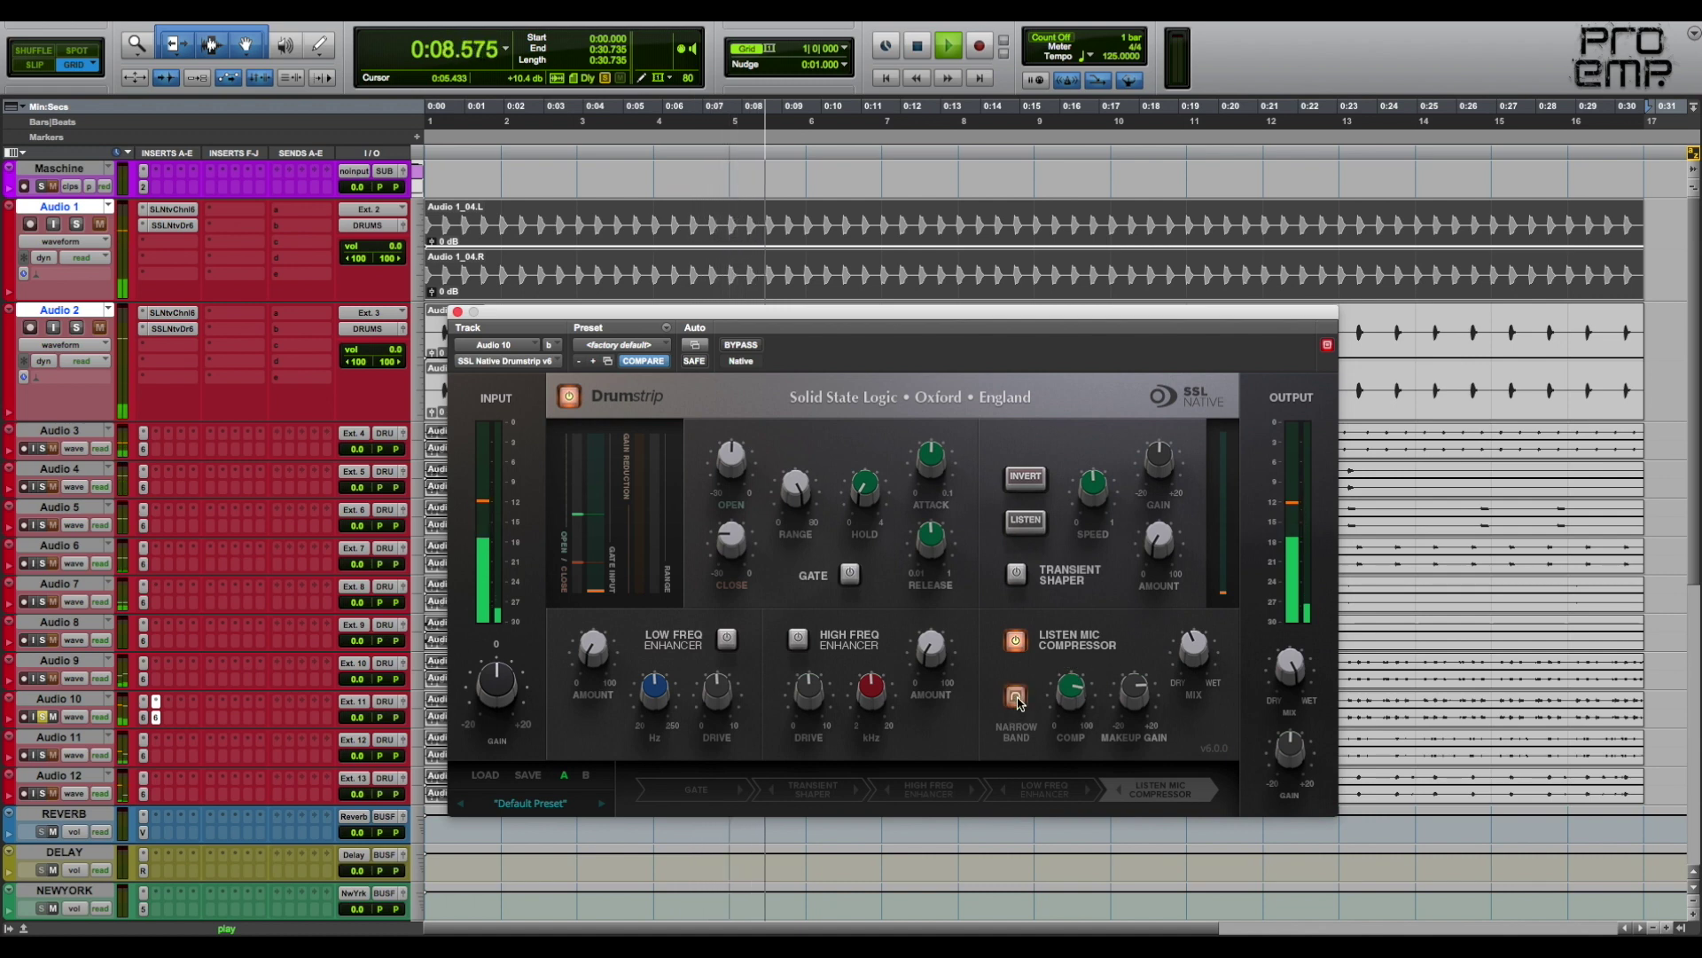
mouse_move(1191, 657)
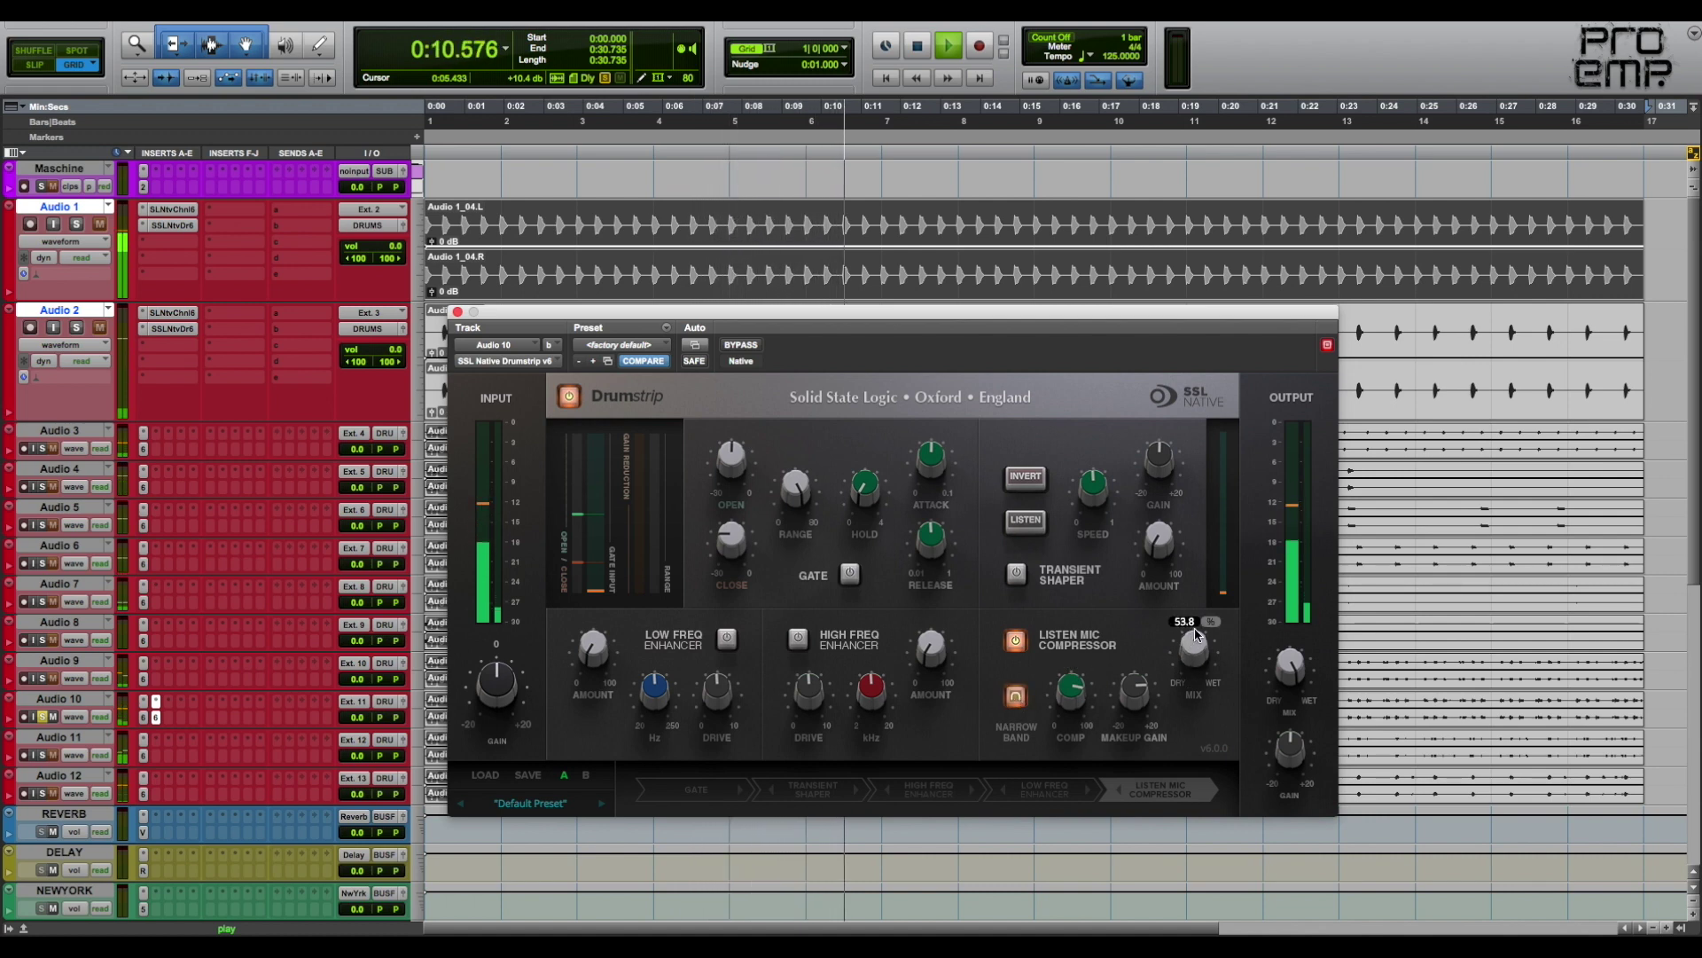
click(568, 397)
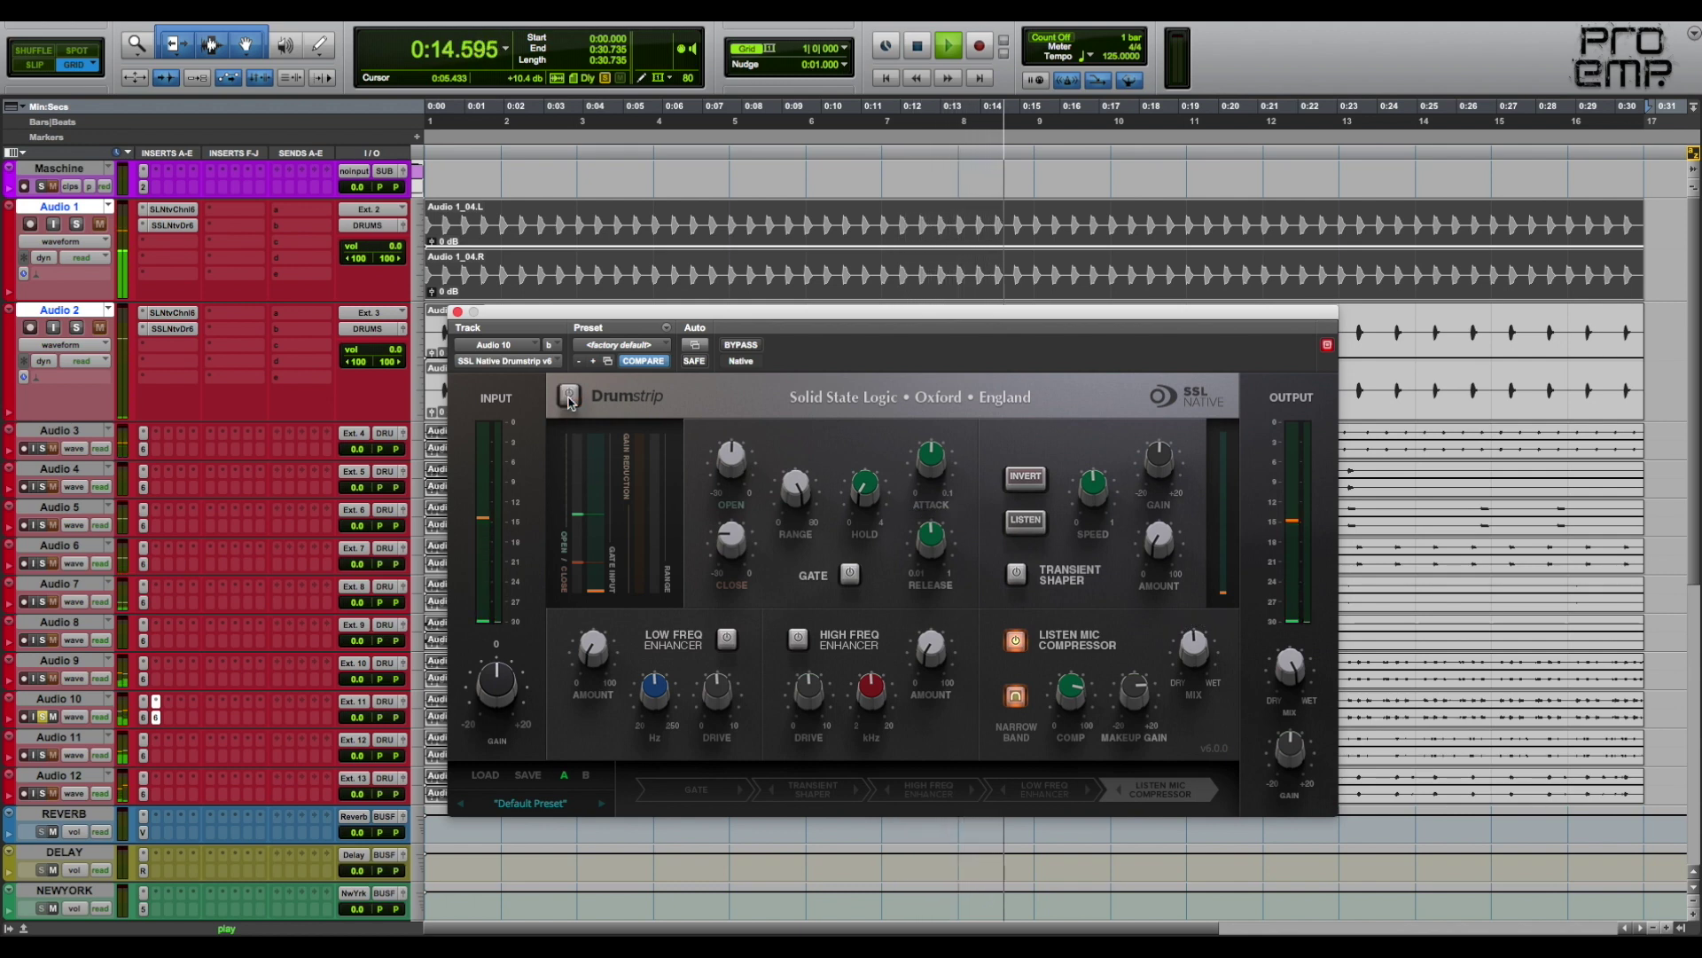
click(568, 398)
Enable the Transient Shaper on Audio 10, raise its amount, and set its speed to 0.25
click(1016, 574)
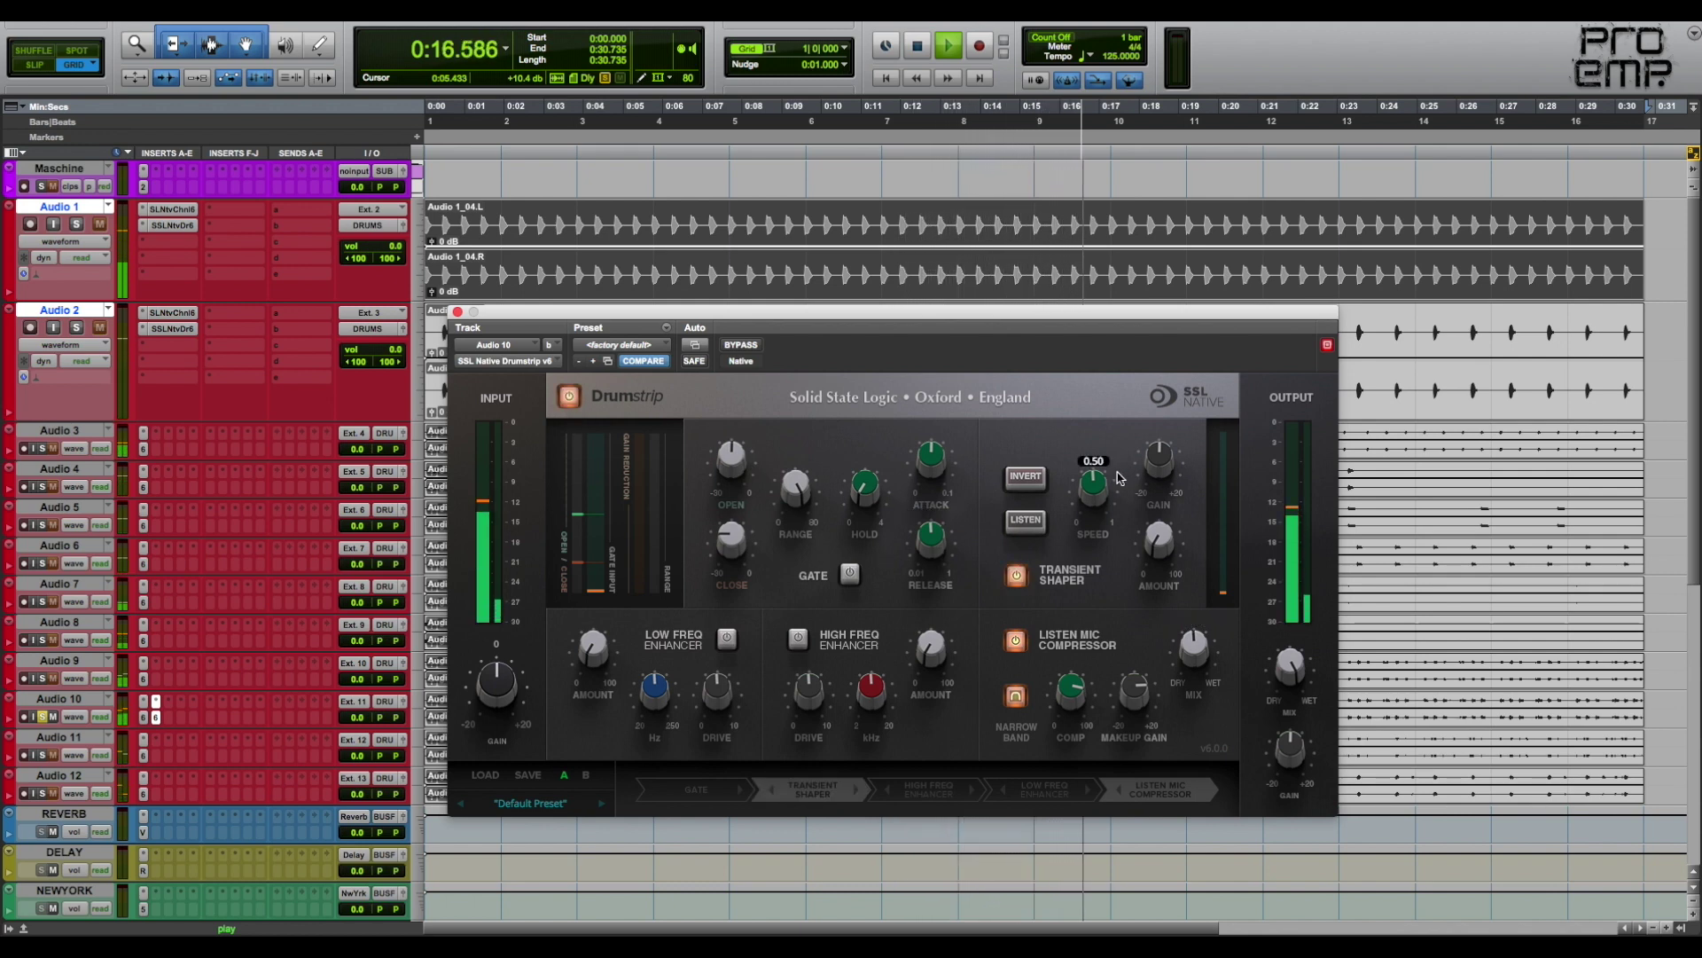
mouse_move(1160, 462)
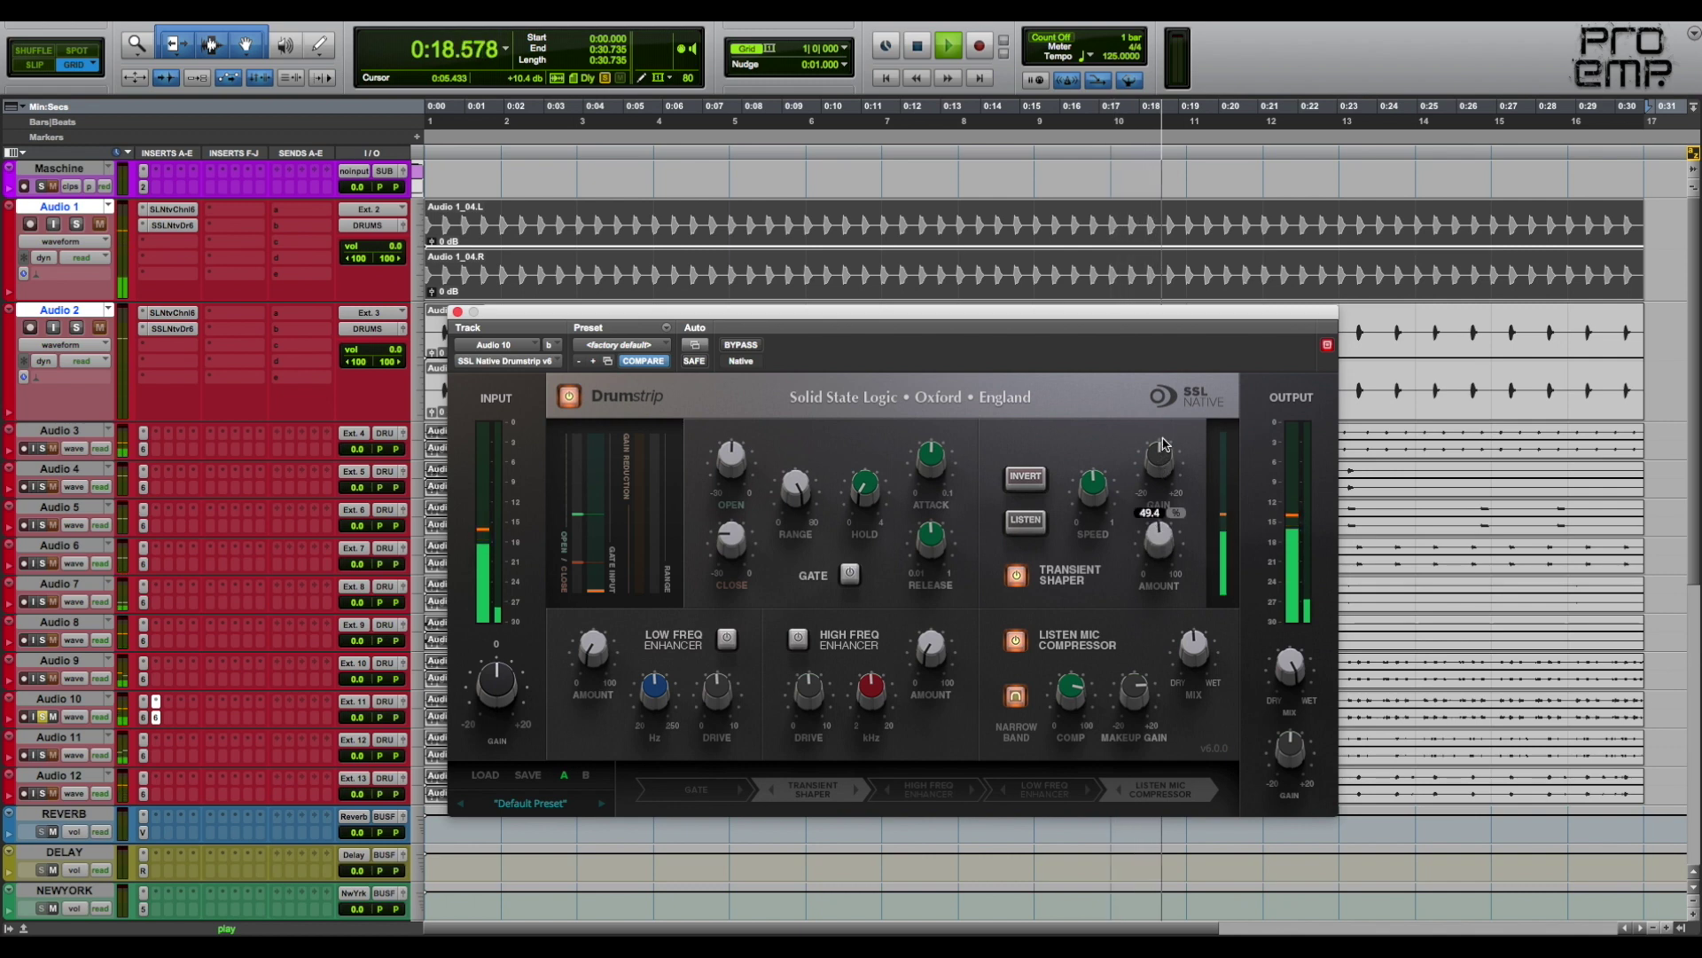
mouse_move(1087, 485)
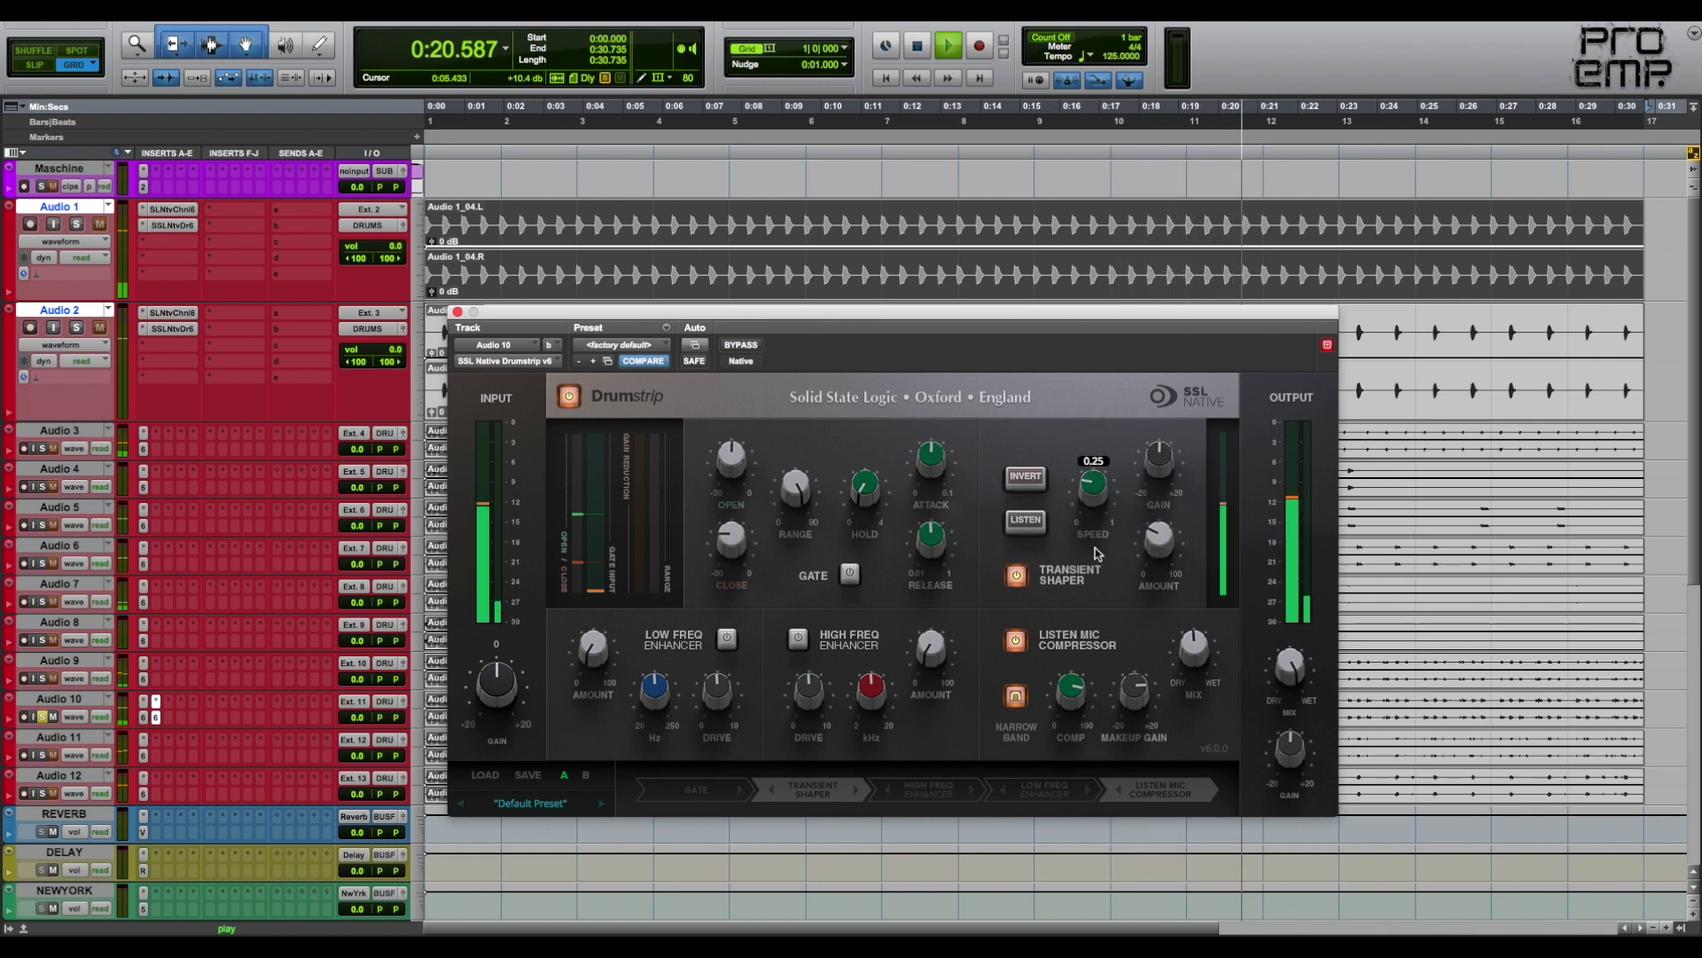
Leave Audio 10's Low Freq Enhancer off and enable the High Freq Enhancer at about 2282 Hz, with amount about 11.4% and drive about 7.94
mouse_move(802, 665)
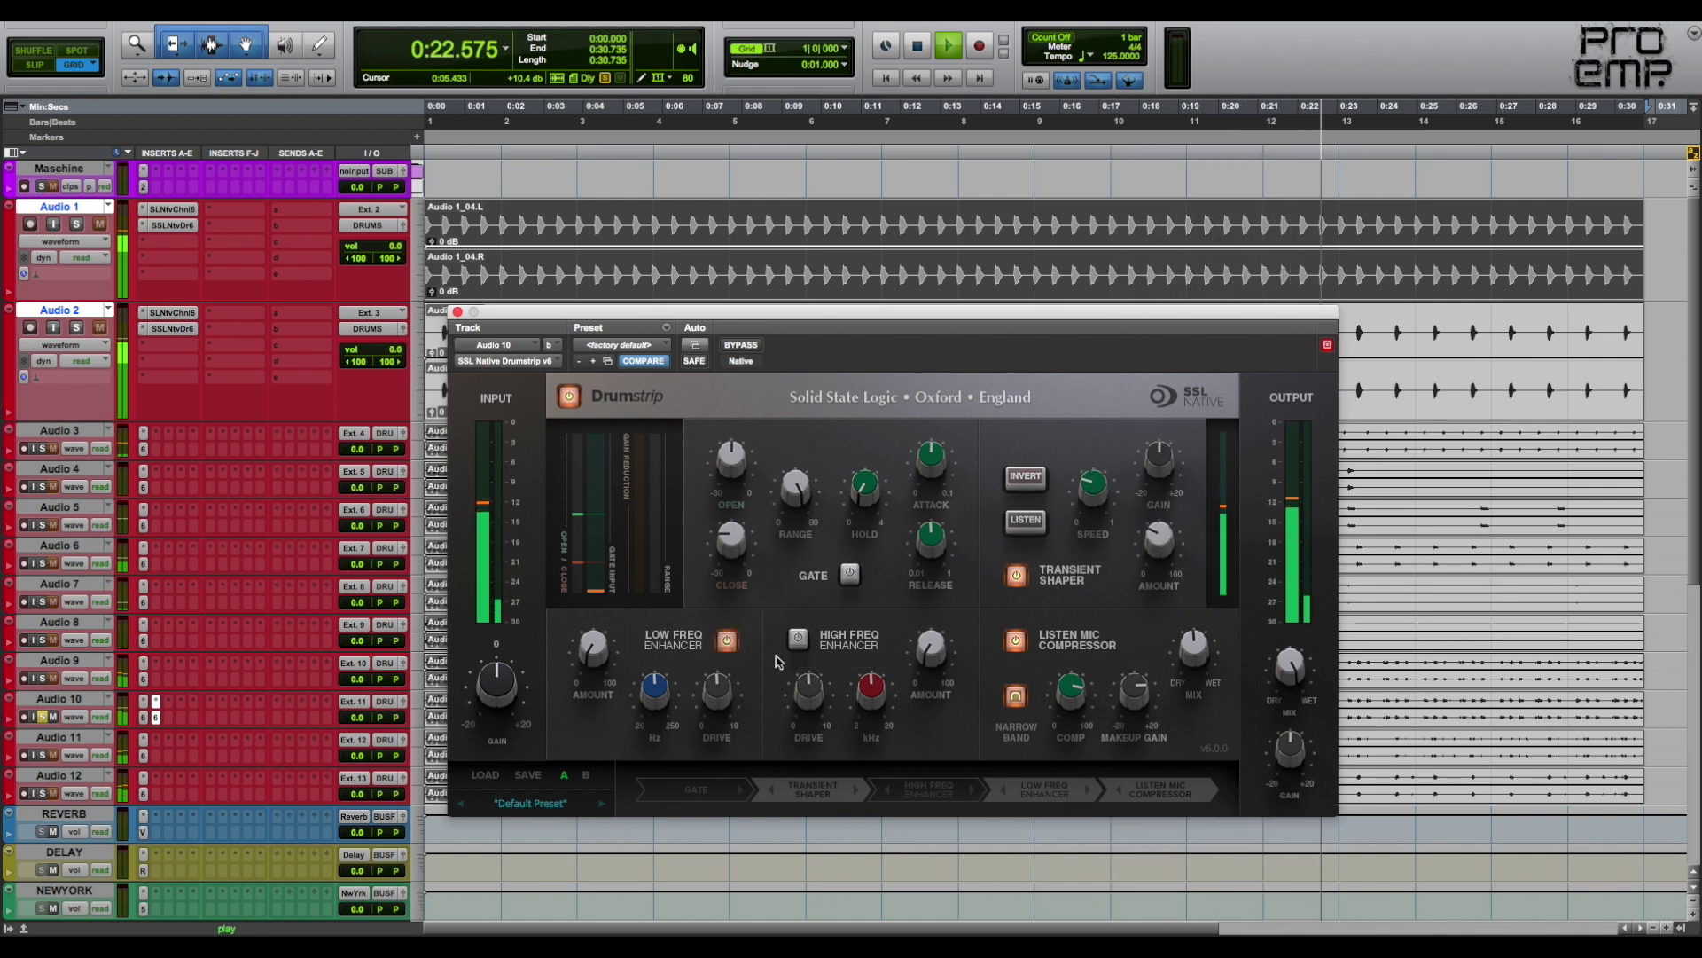
click(727, 638)
click(727, 638)
click(797, 639)
mouse_move(878, 693)
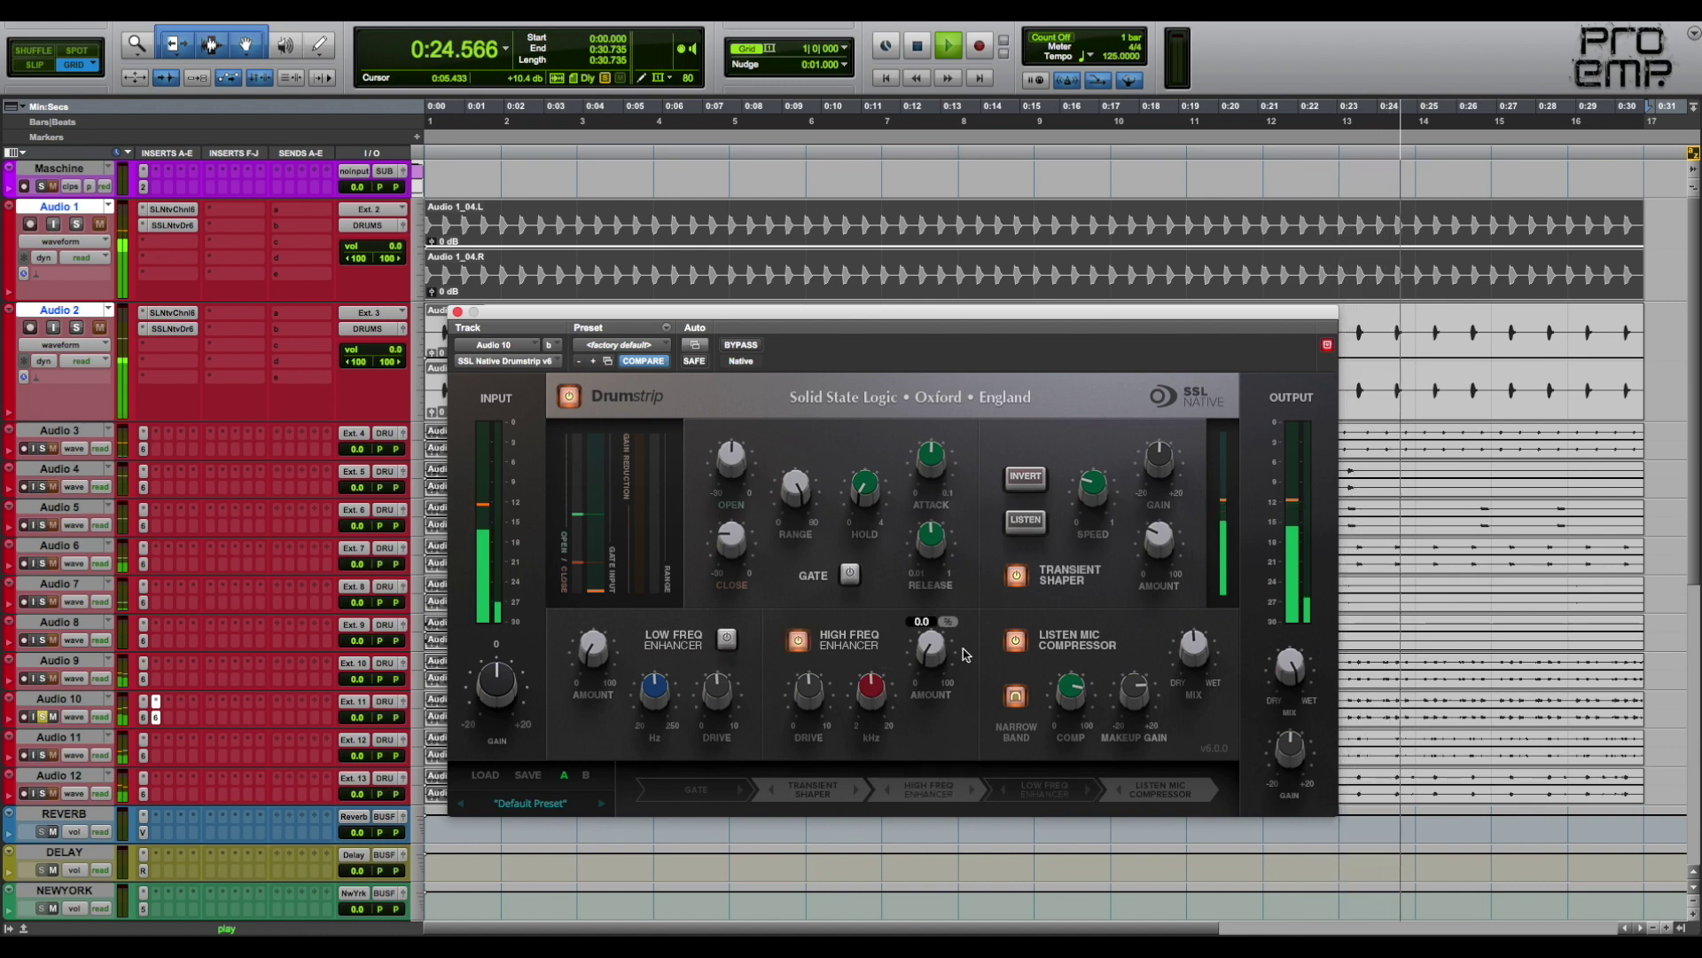
mouse_move(941, 621)
drag(872, 687, 890, 801)
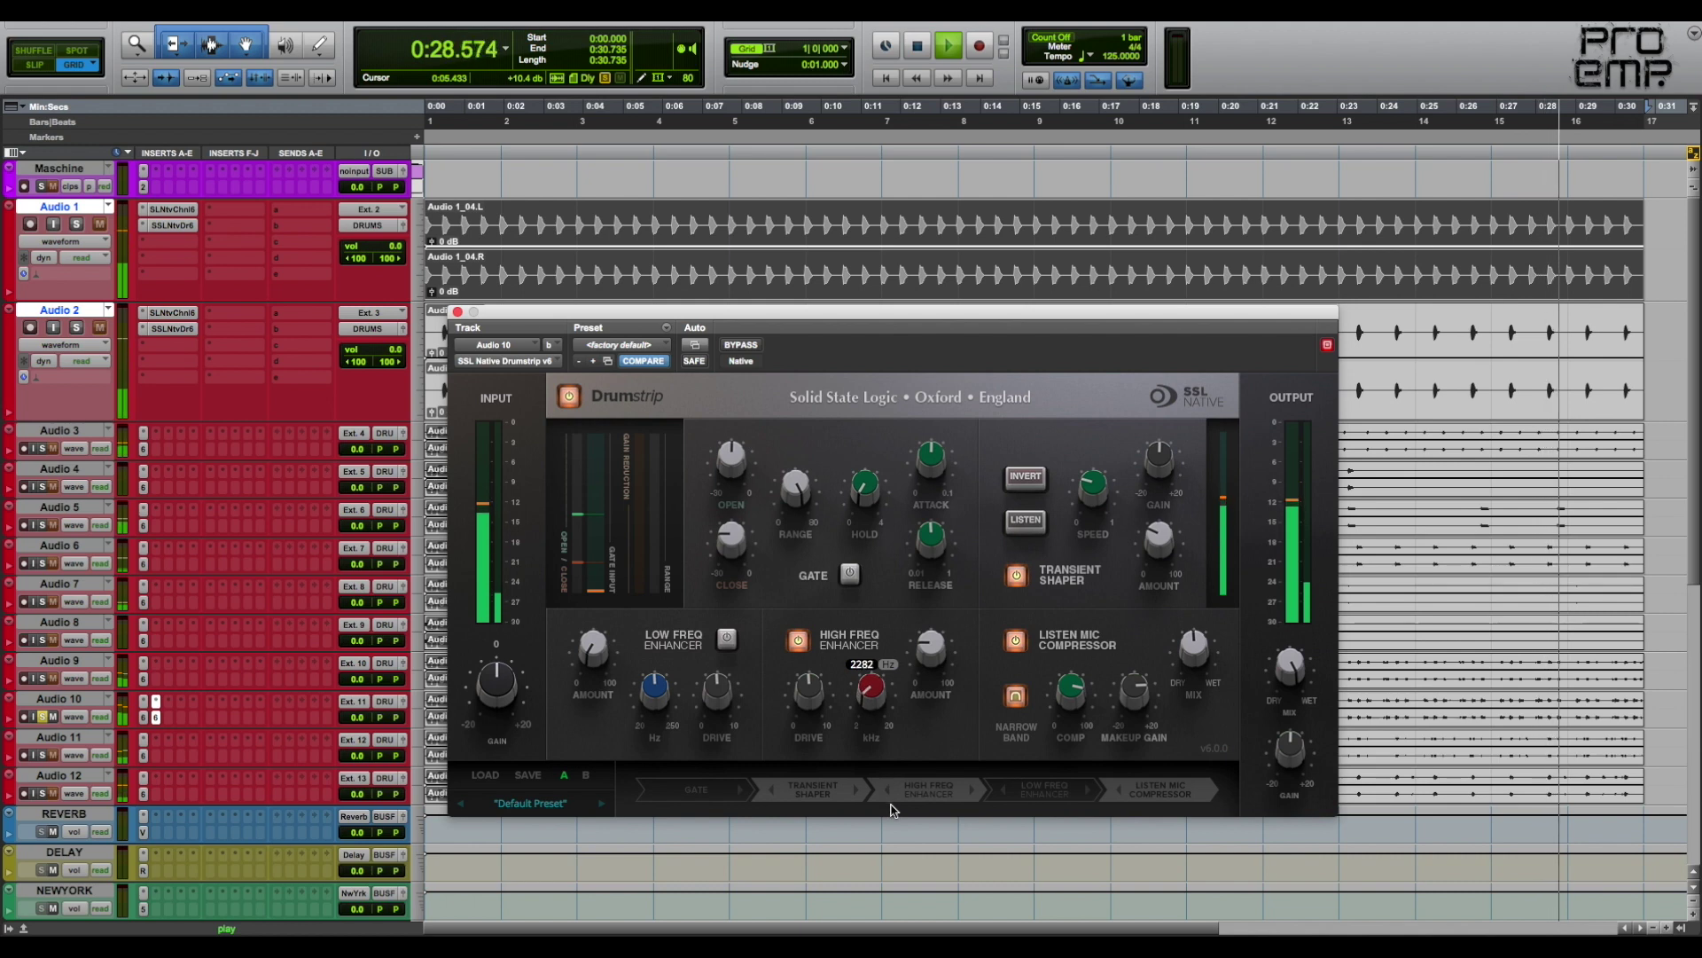
drag(931, 649, 927, 679)
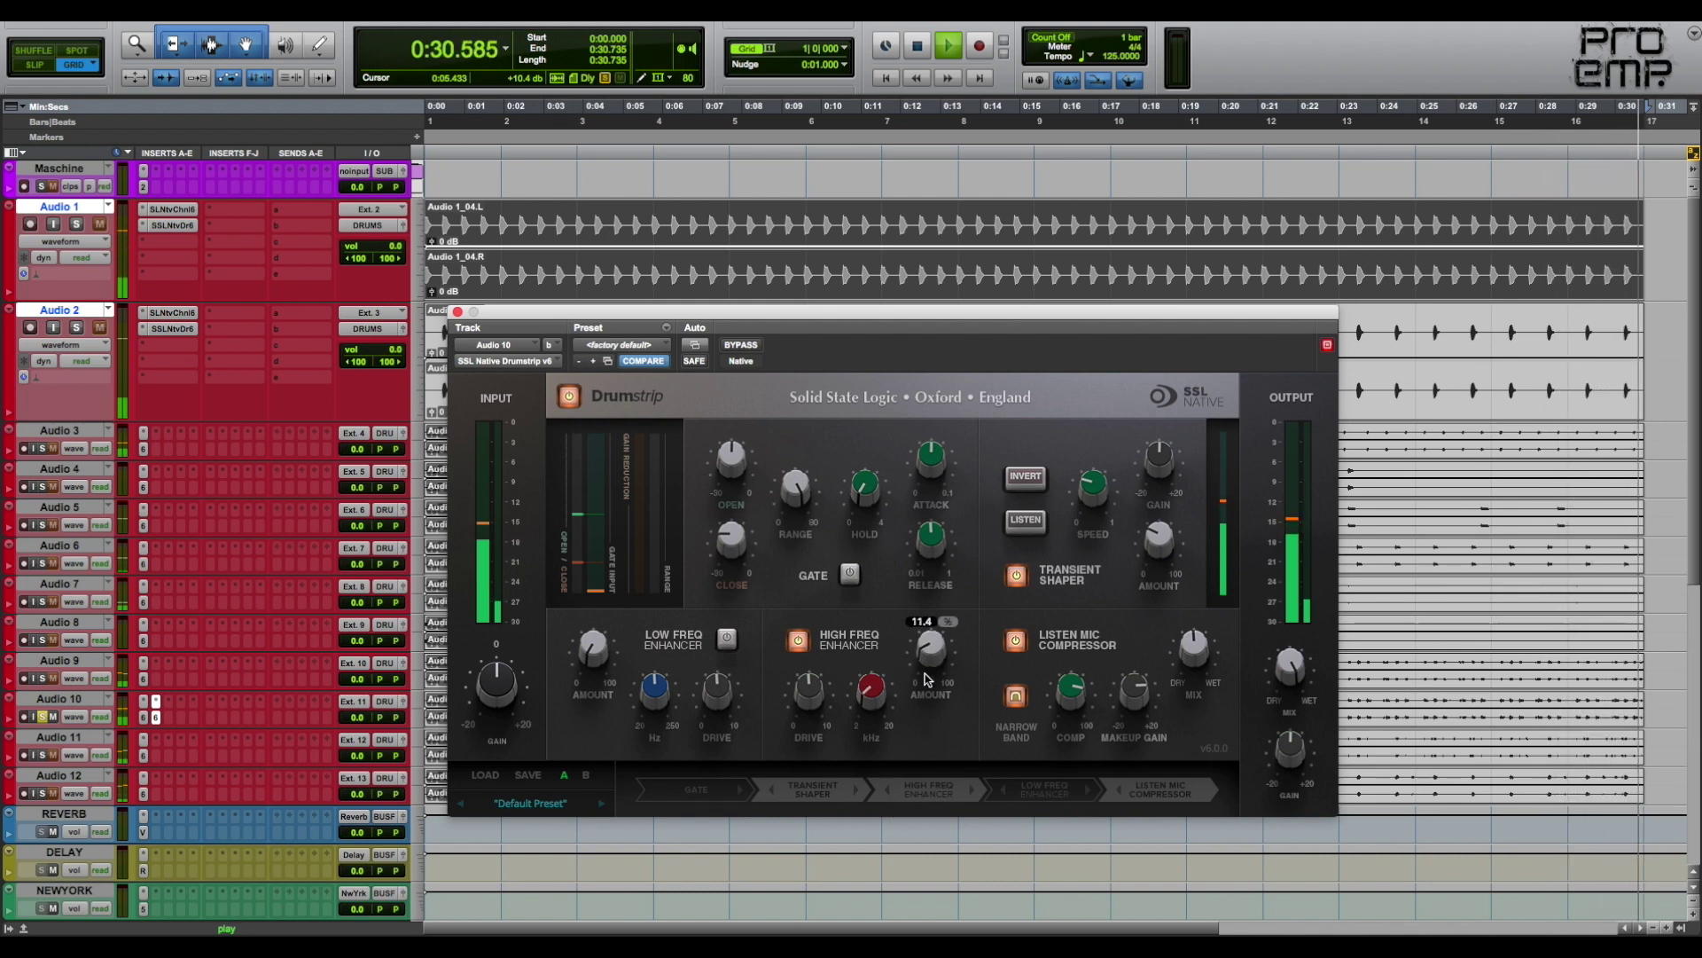
drag(809, 690, 810, 640)
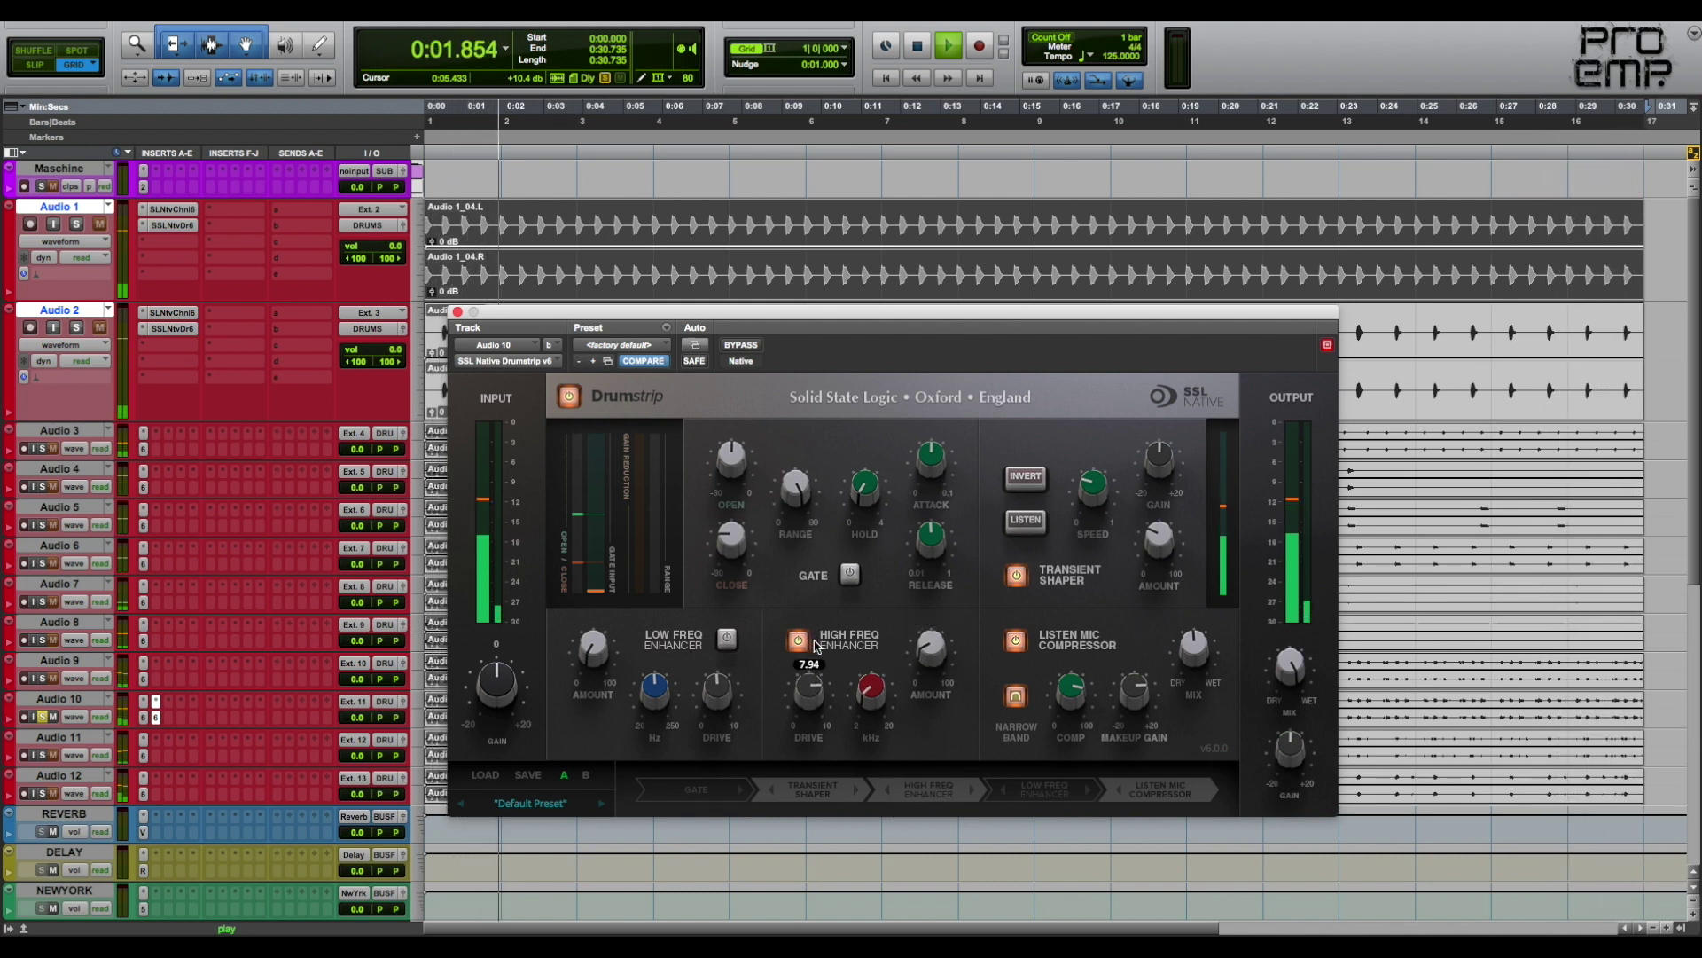
Set the Listen Mic Compressor's wet/dry mix to about 46.5% on Audio 10, compare the Drumstrip bypassed and active, and stop playback
click(1196, 654)
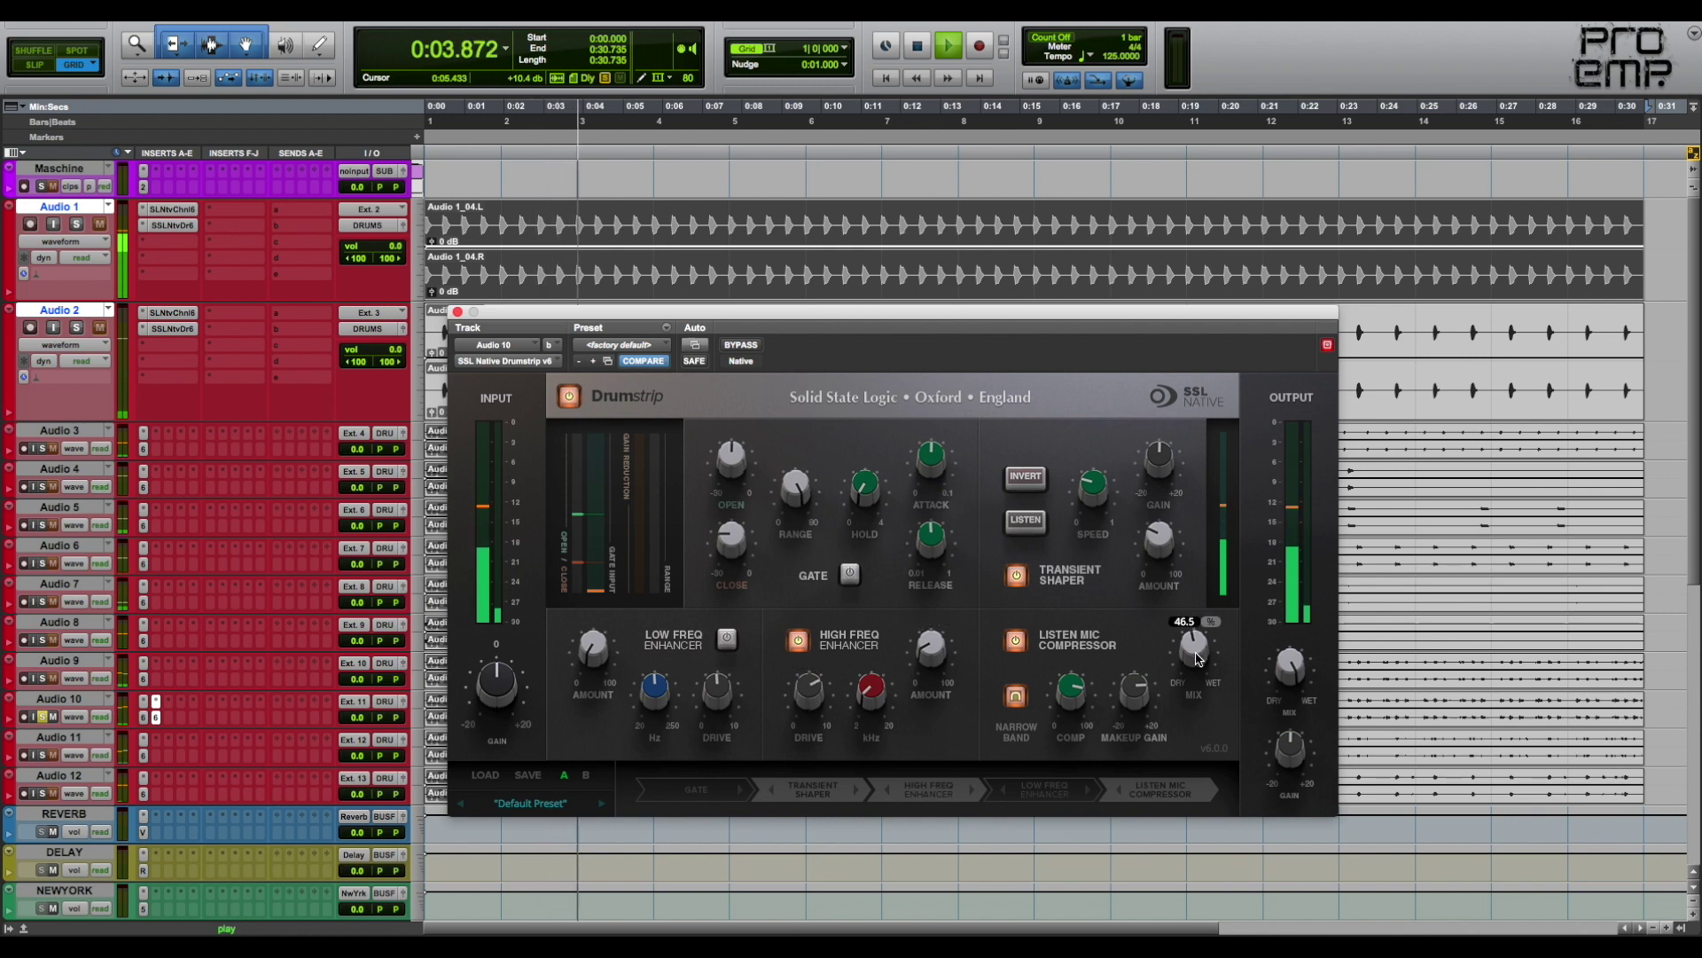
click(569, 397)
click(568, 396)
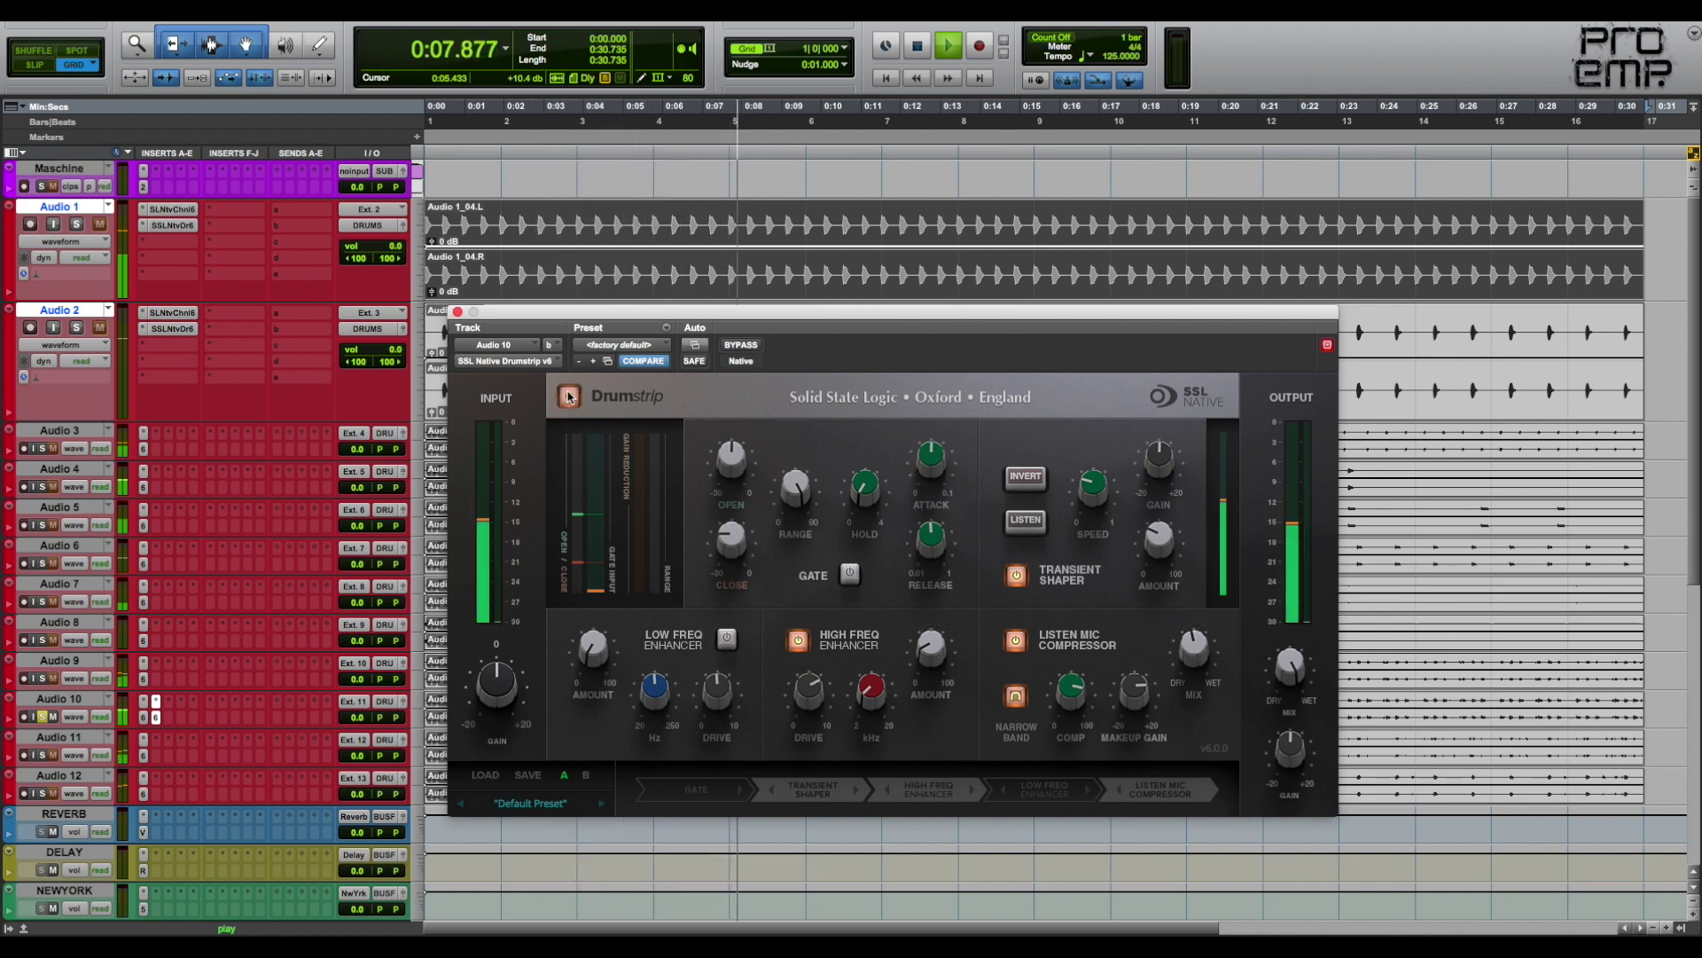
key(space)
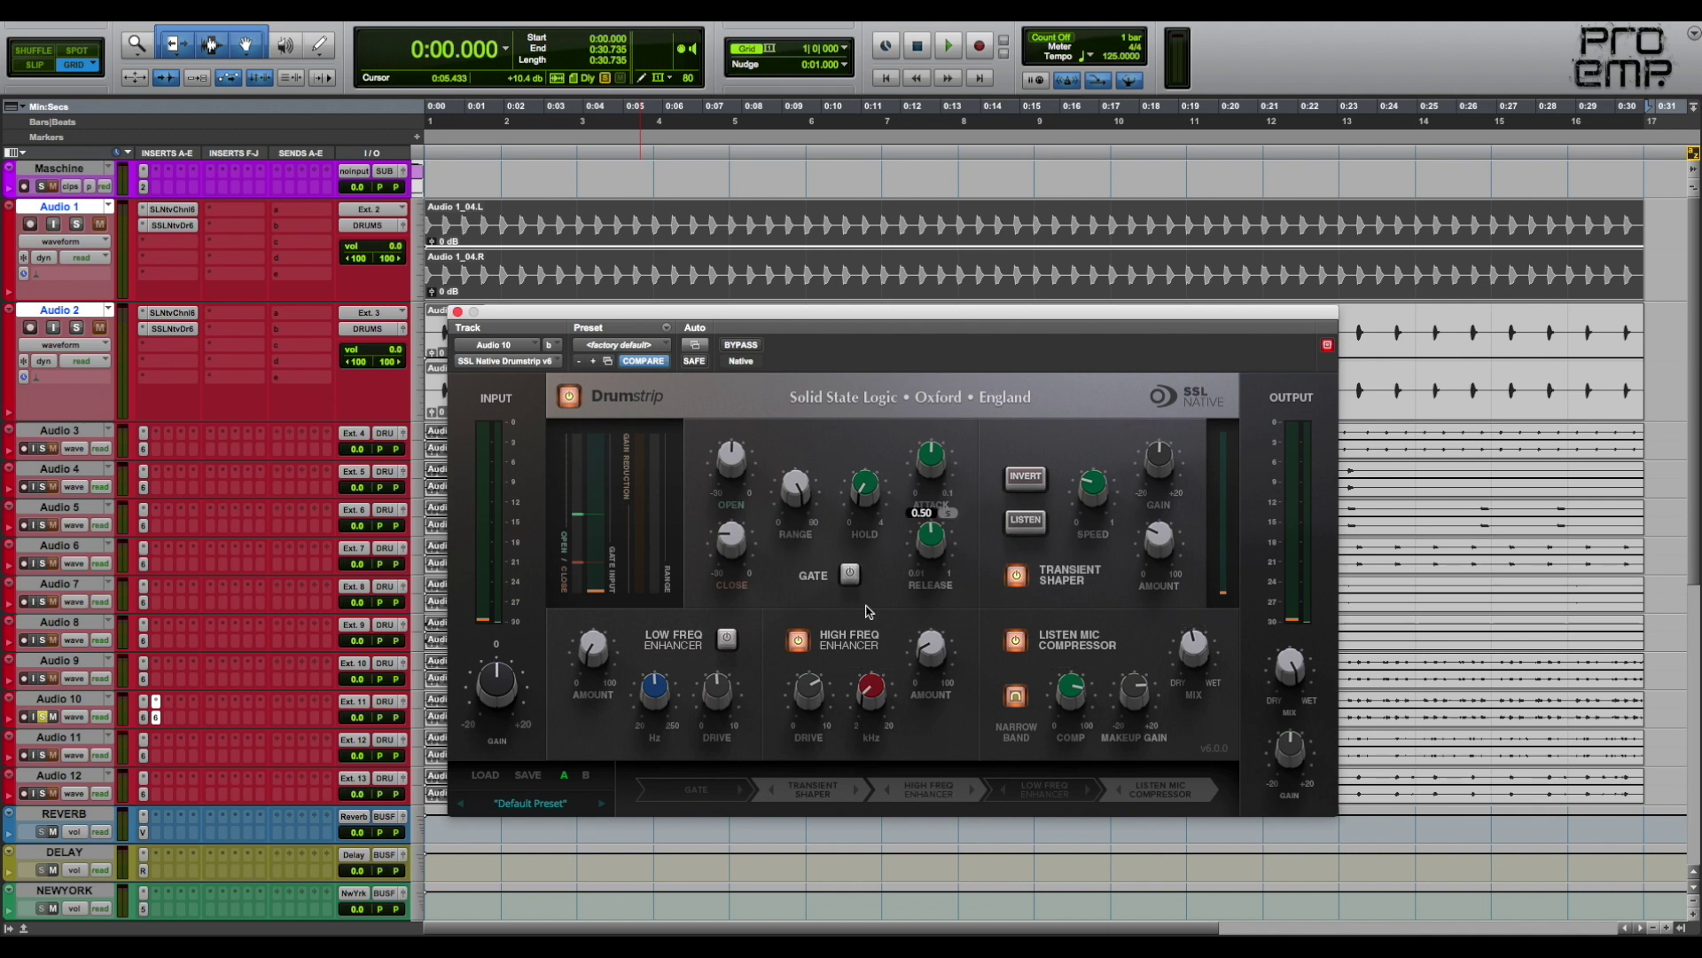
Play the beat from the start with Audio 10's Drumstrip bypassed and again with it active
click(570, 397)
key(space)
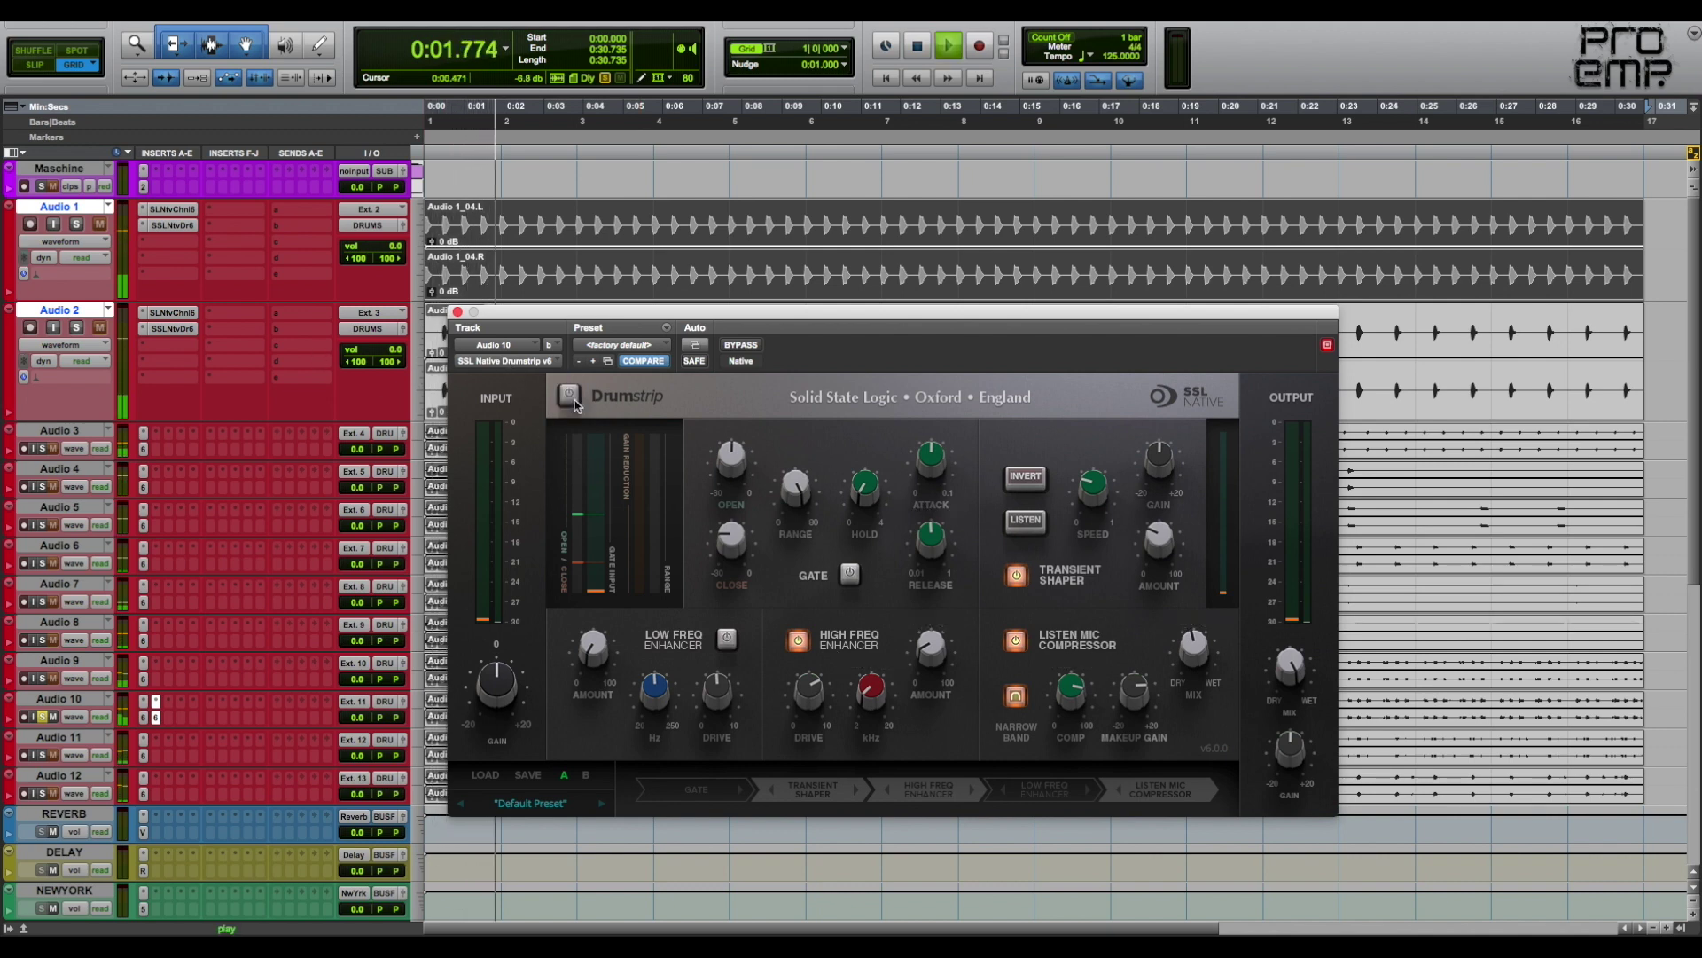
key(space)
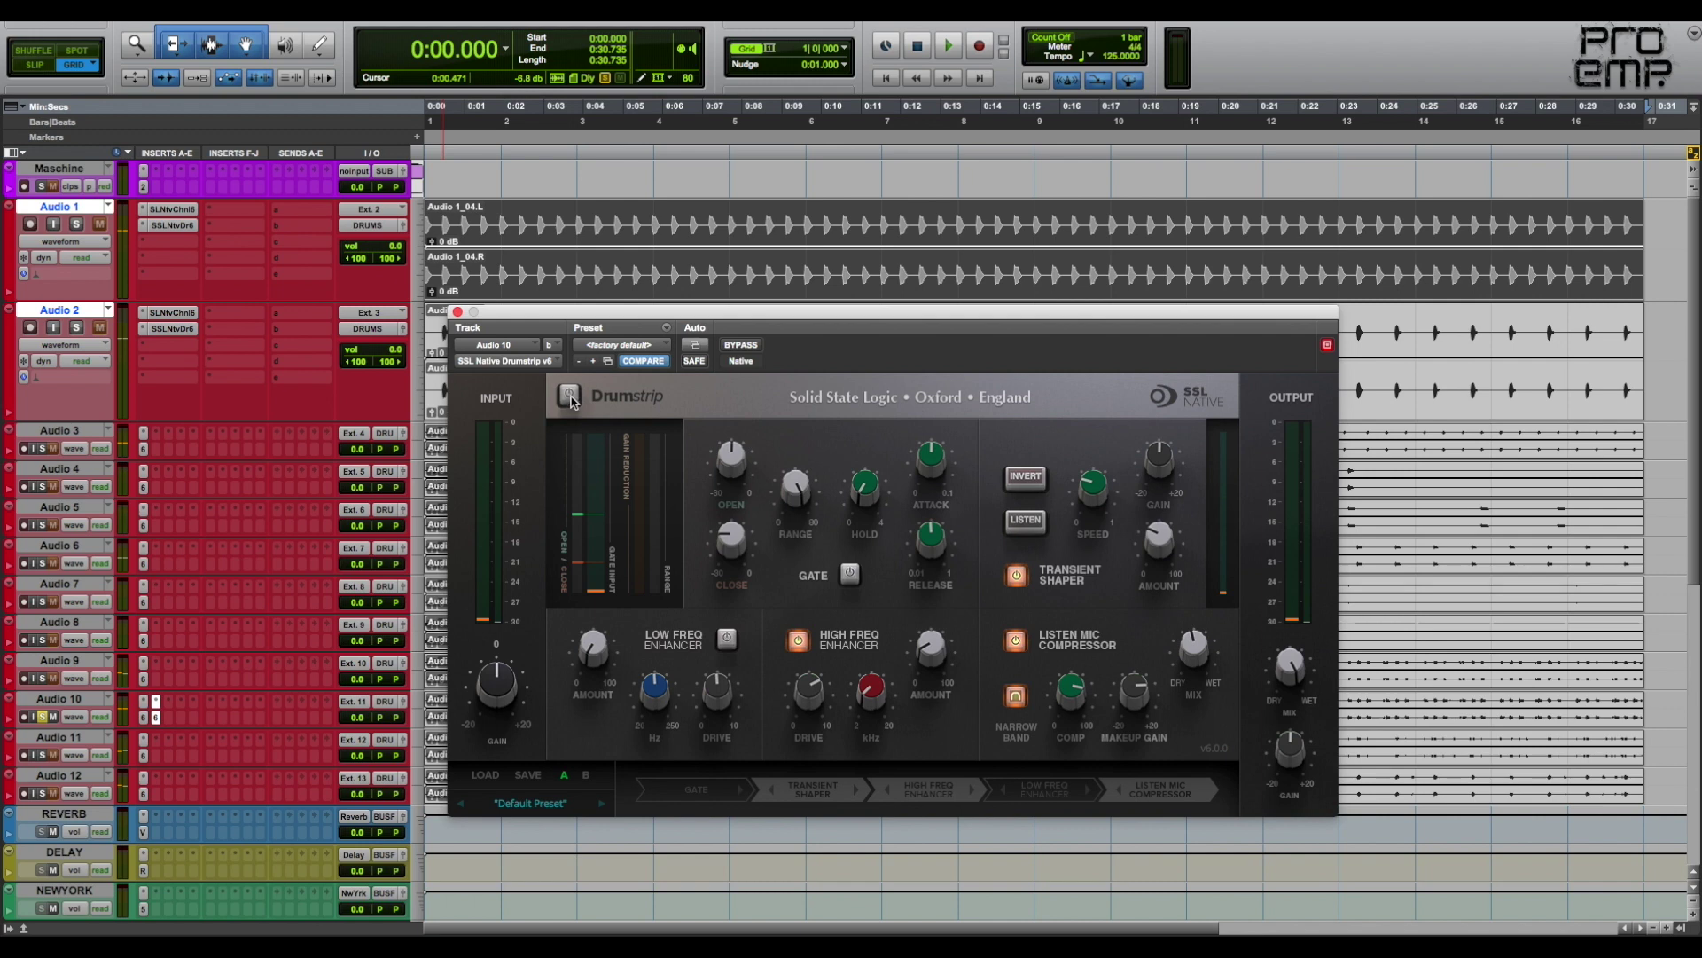
click(570, 397)
key(space)
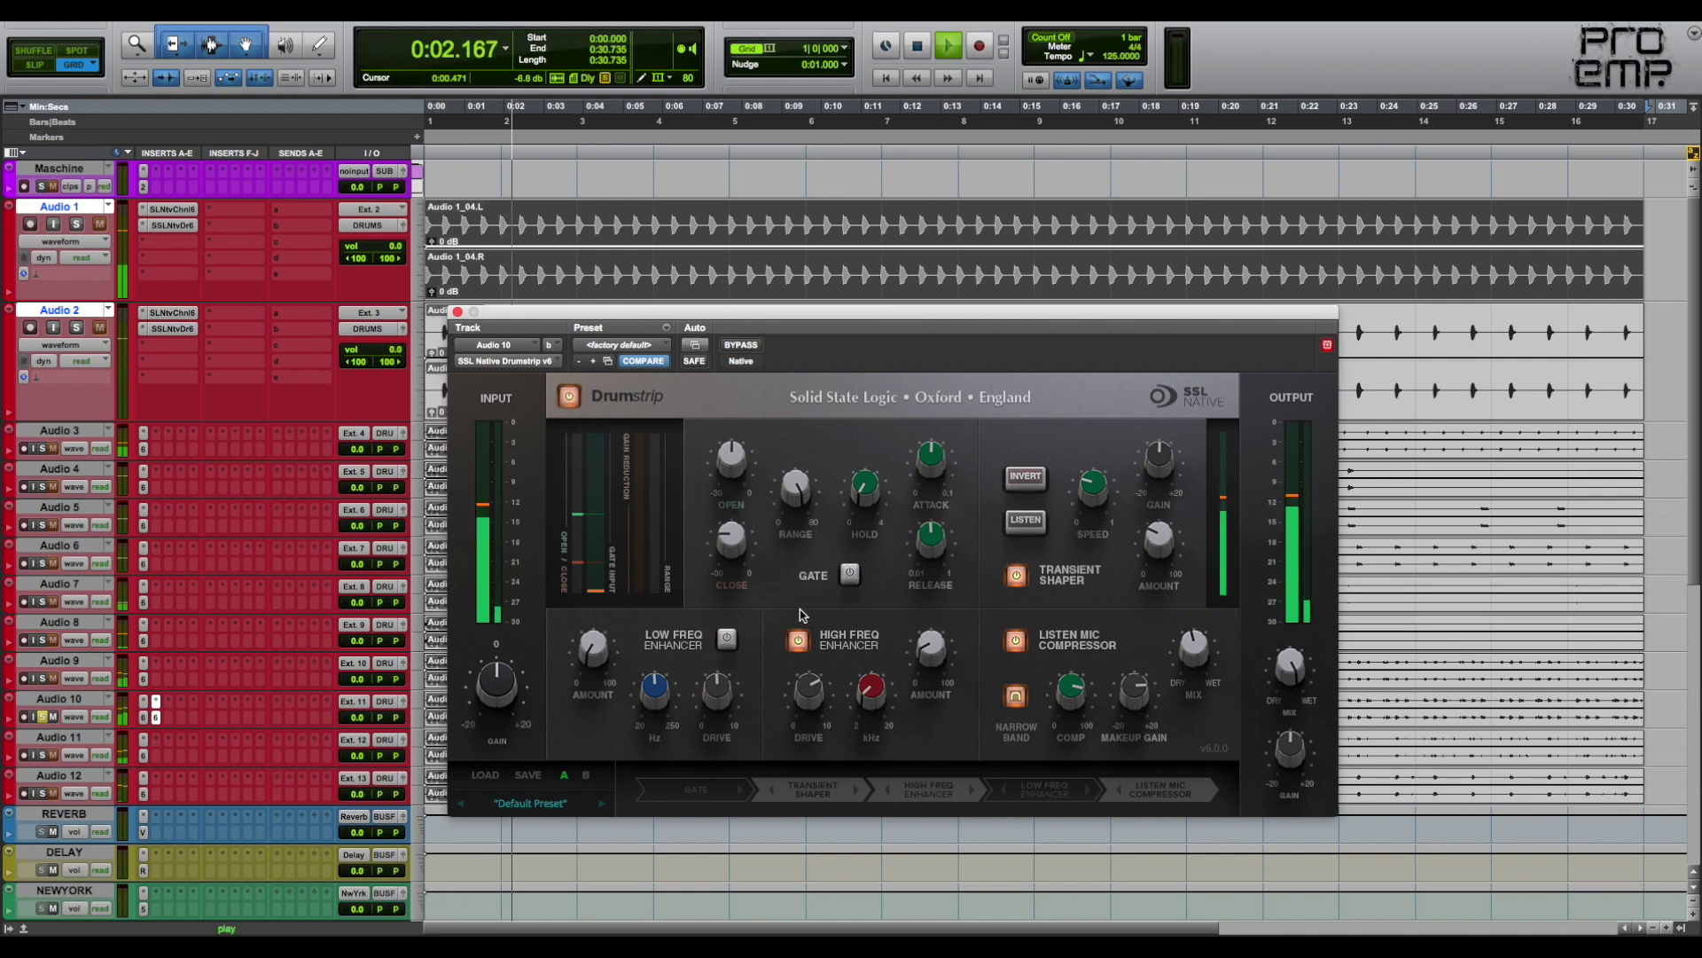
Close Audio 10's Drumstrip and play the full drum mix from the start, briefly rechecking the Drumstrip before stopping
click(457, 313)
key(space)
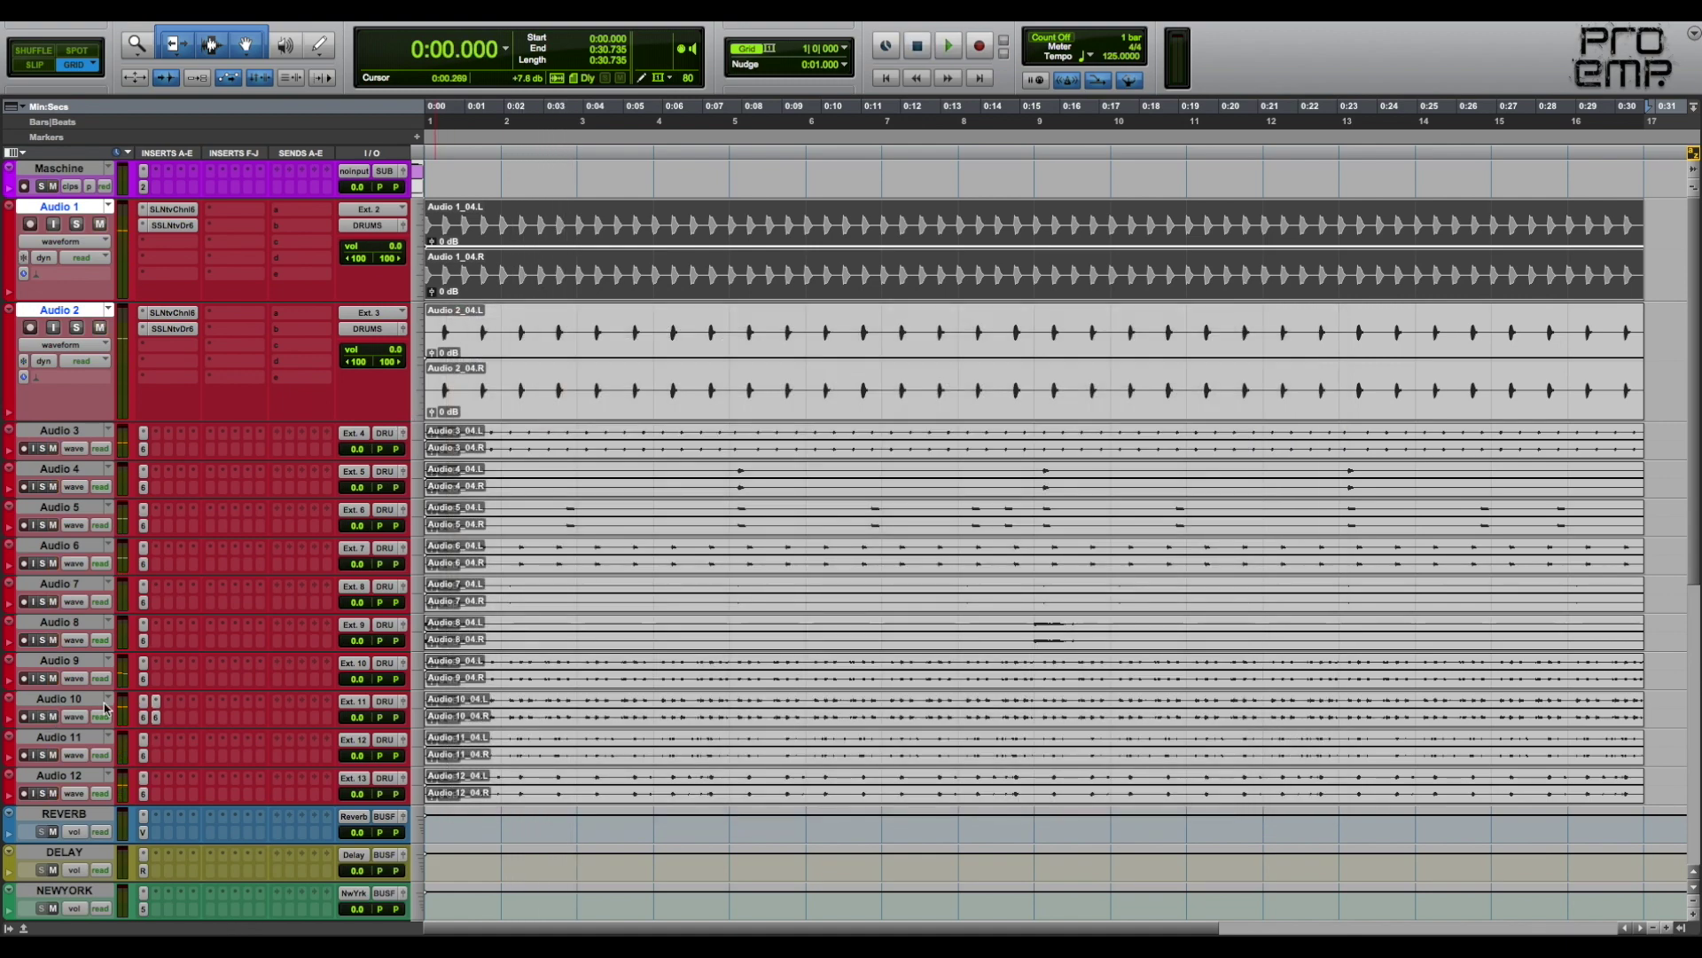
click(425, 153)
key(space)
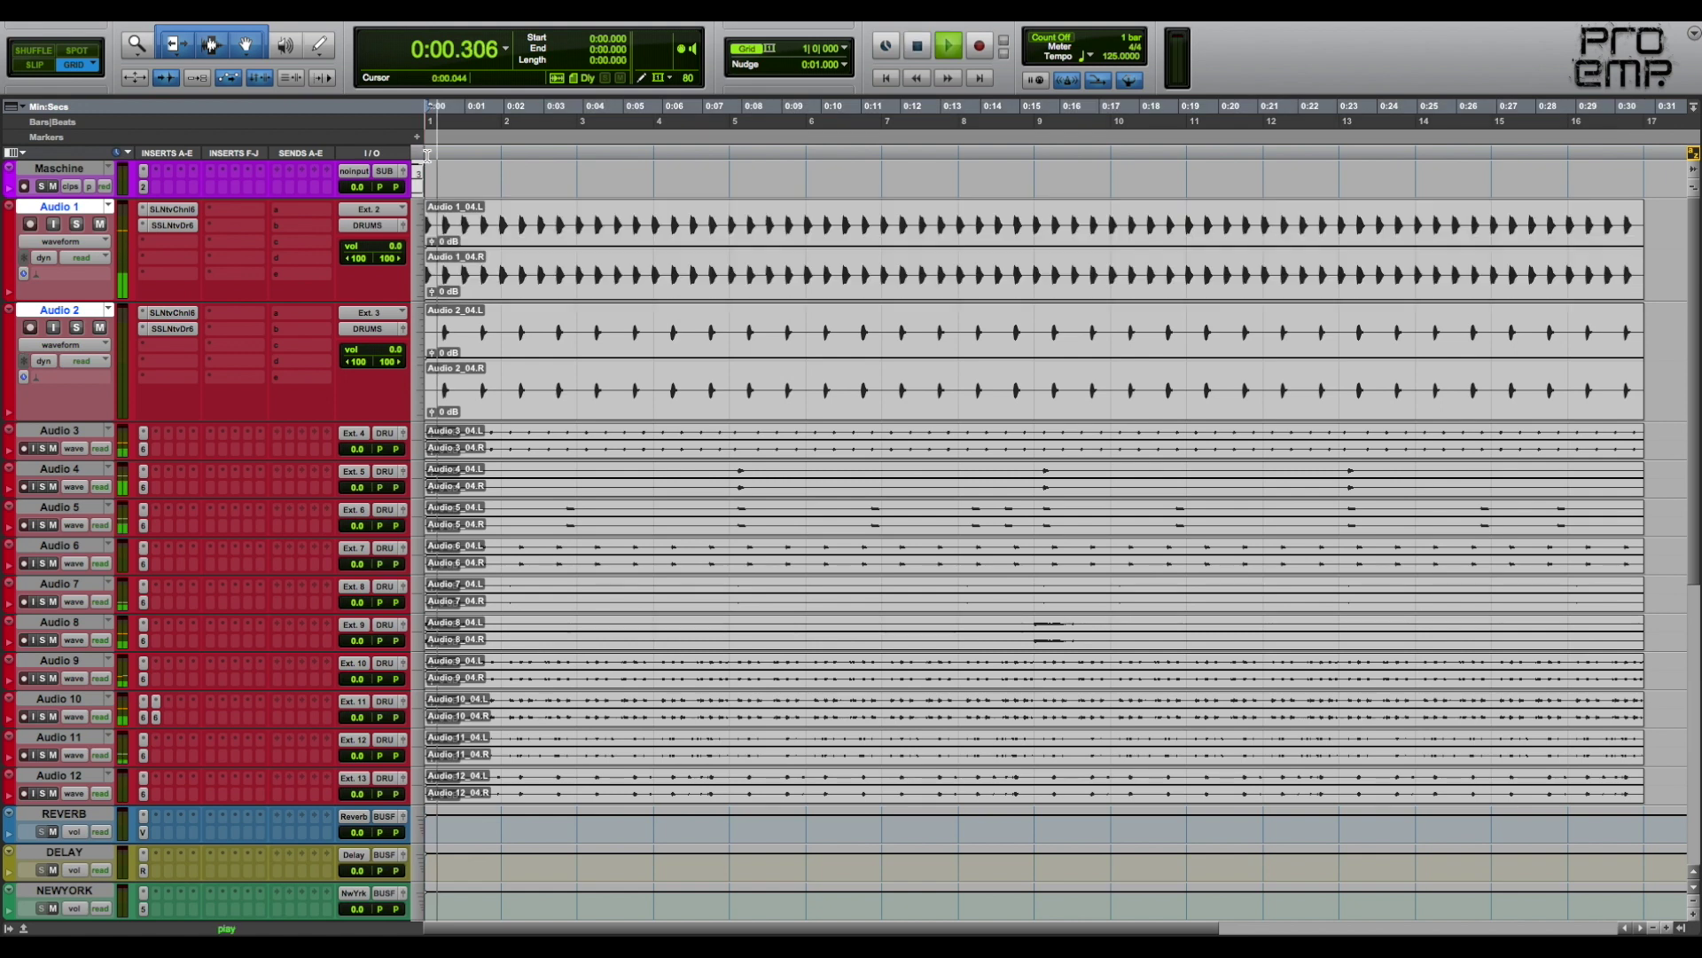
click(156, 718)
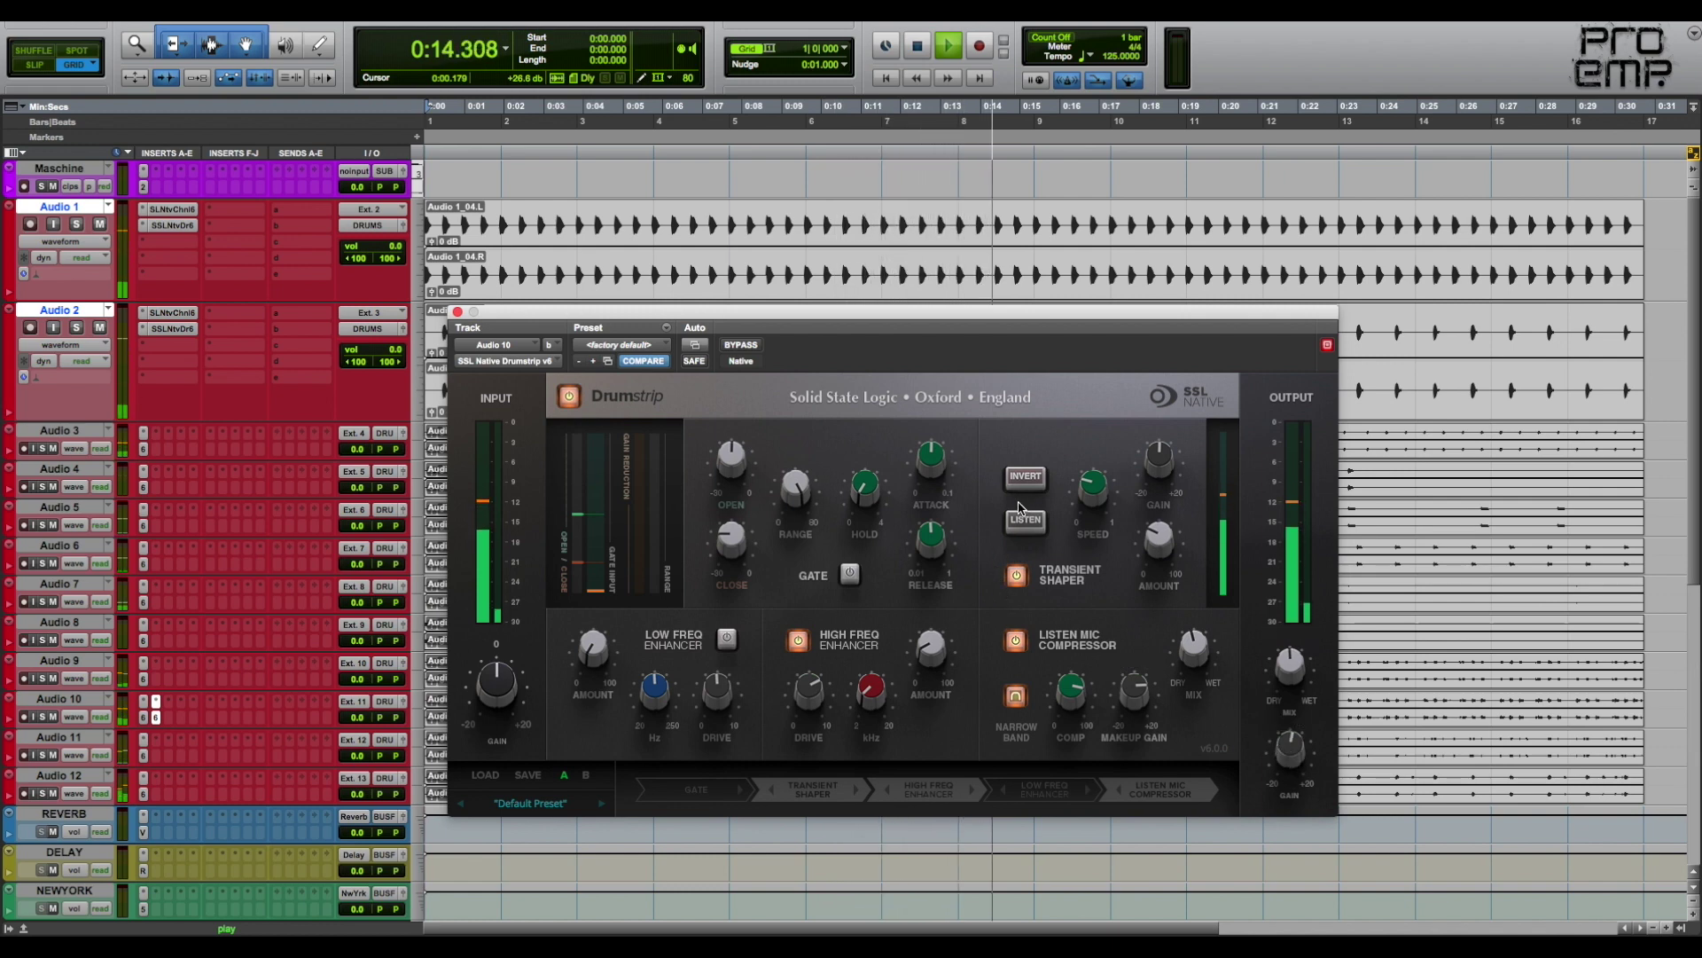
click(458, 311)
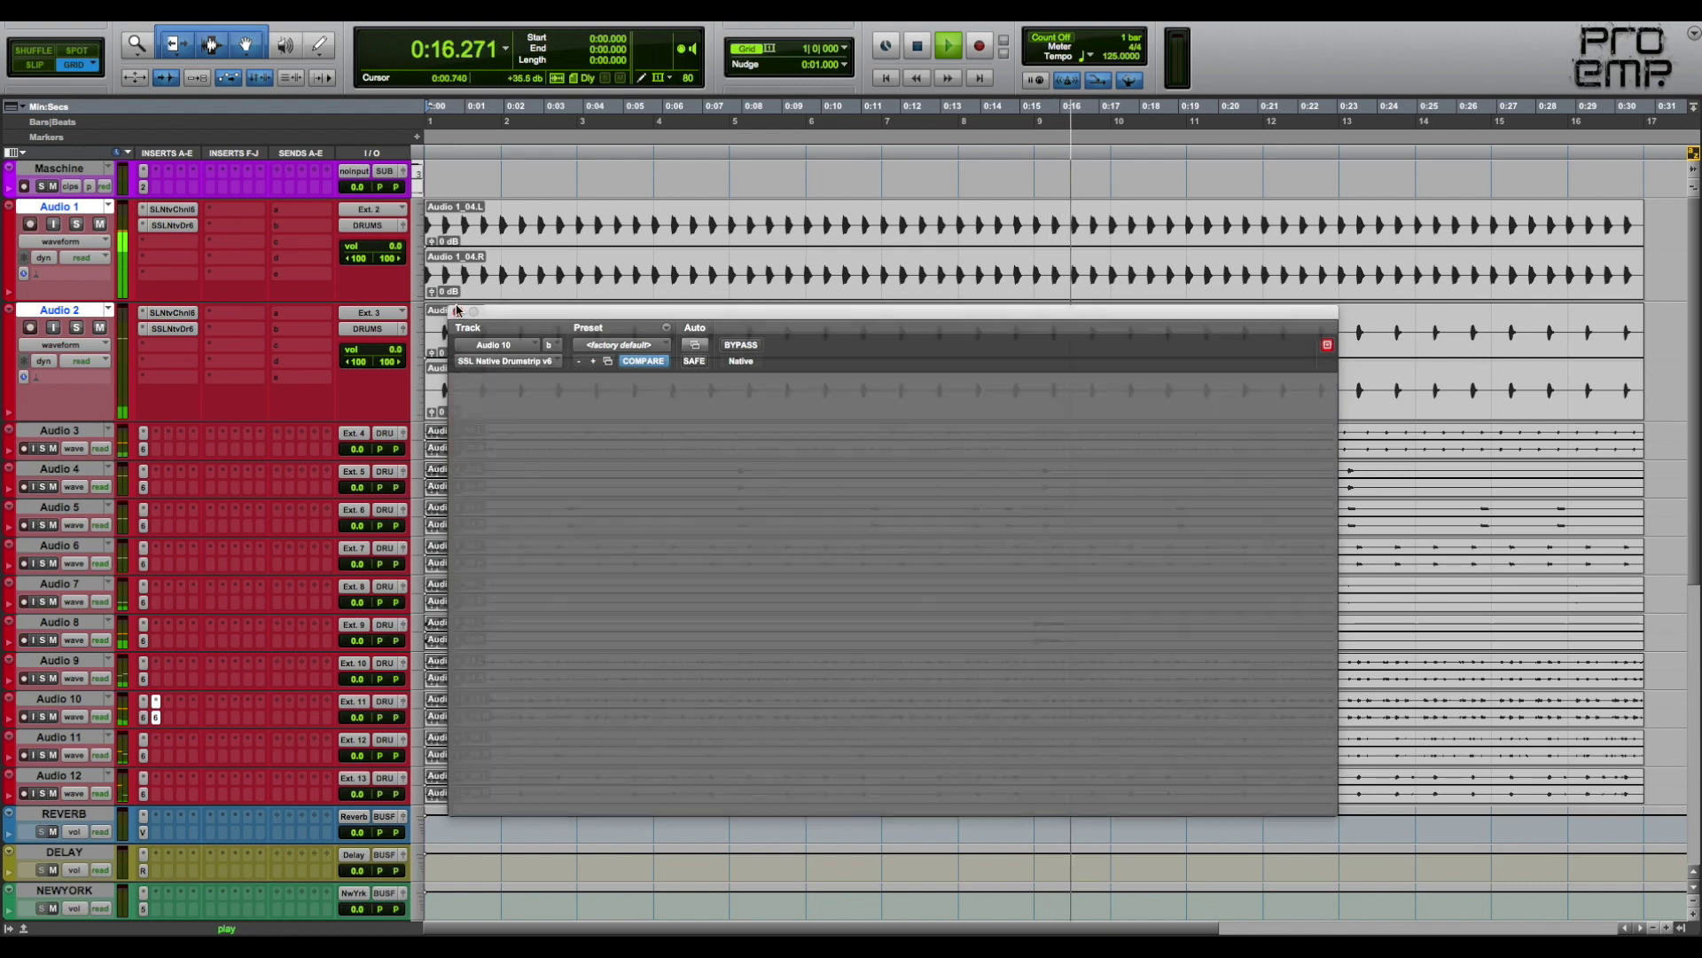
key(space)
Open the SSL X-Saturator inserted on the DISTO track
scroll(464, 364, down, 5)
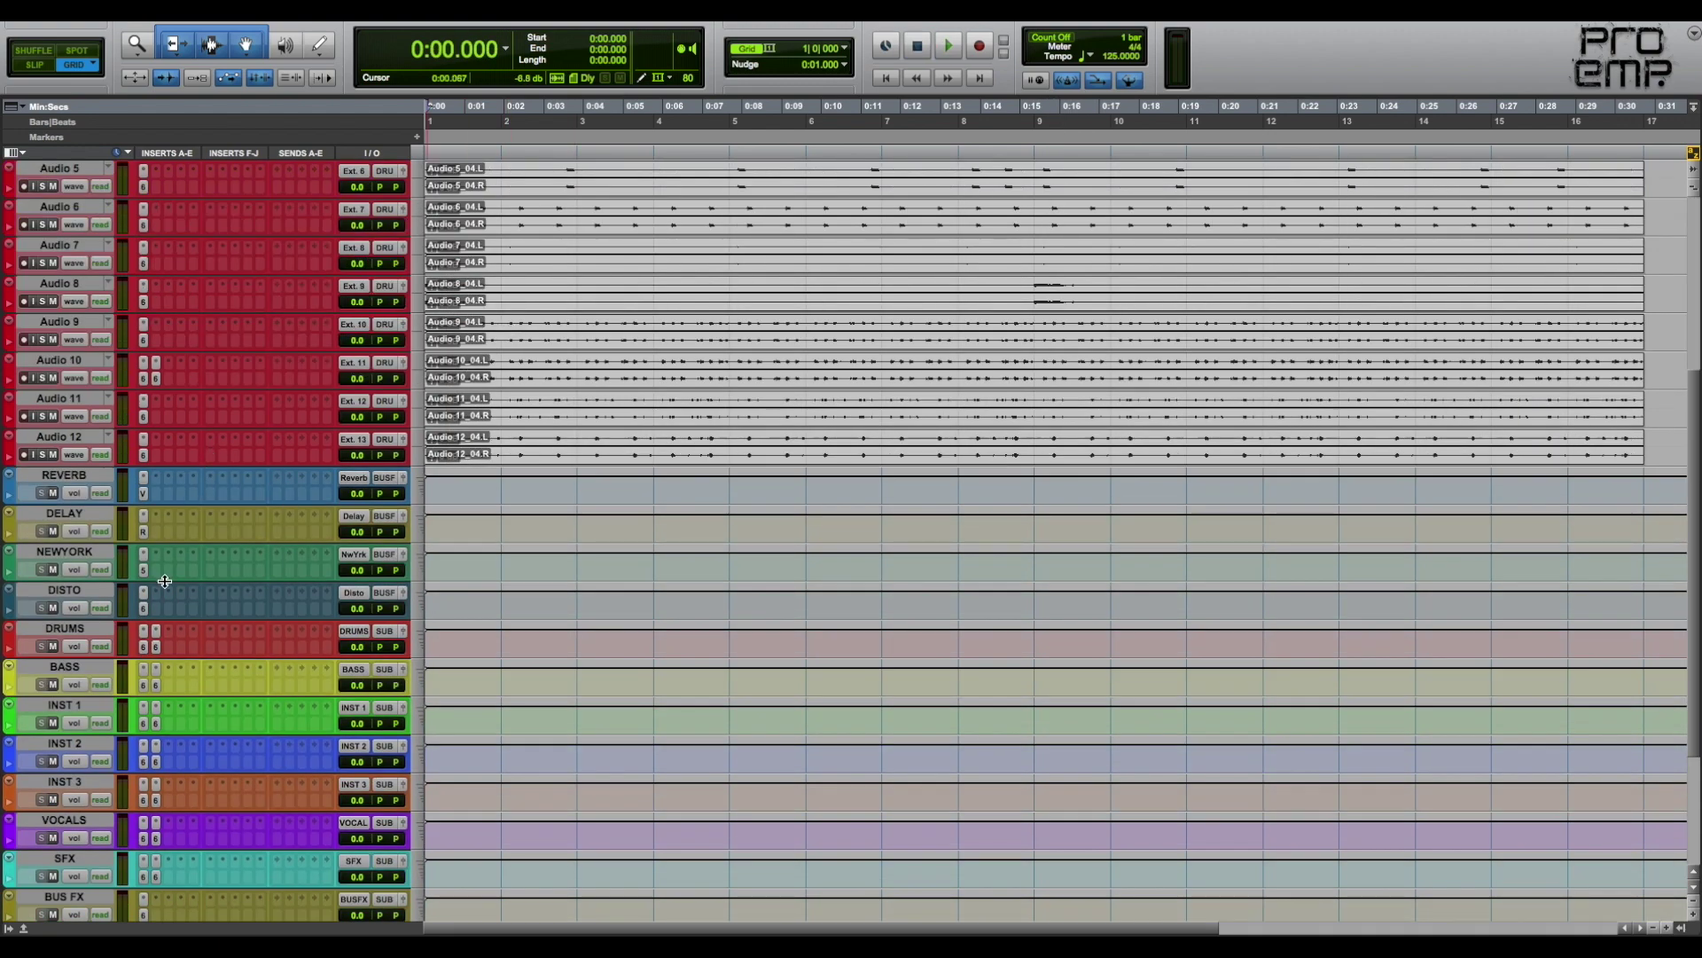
click(63, 593)
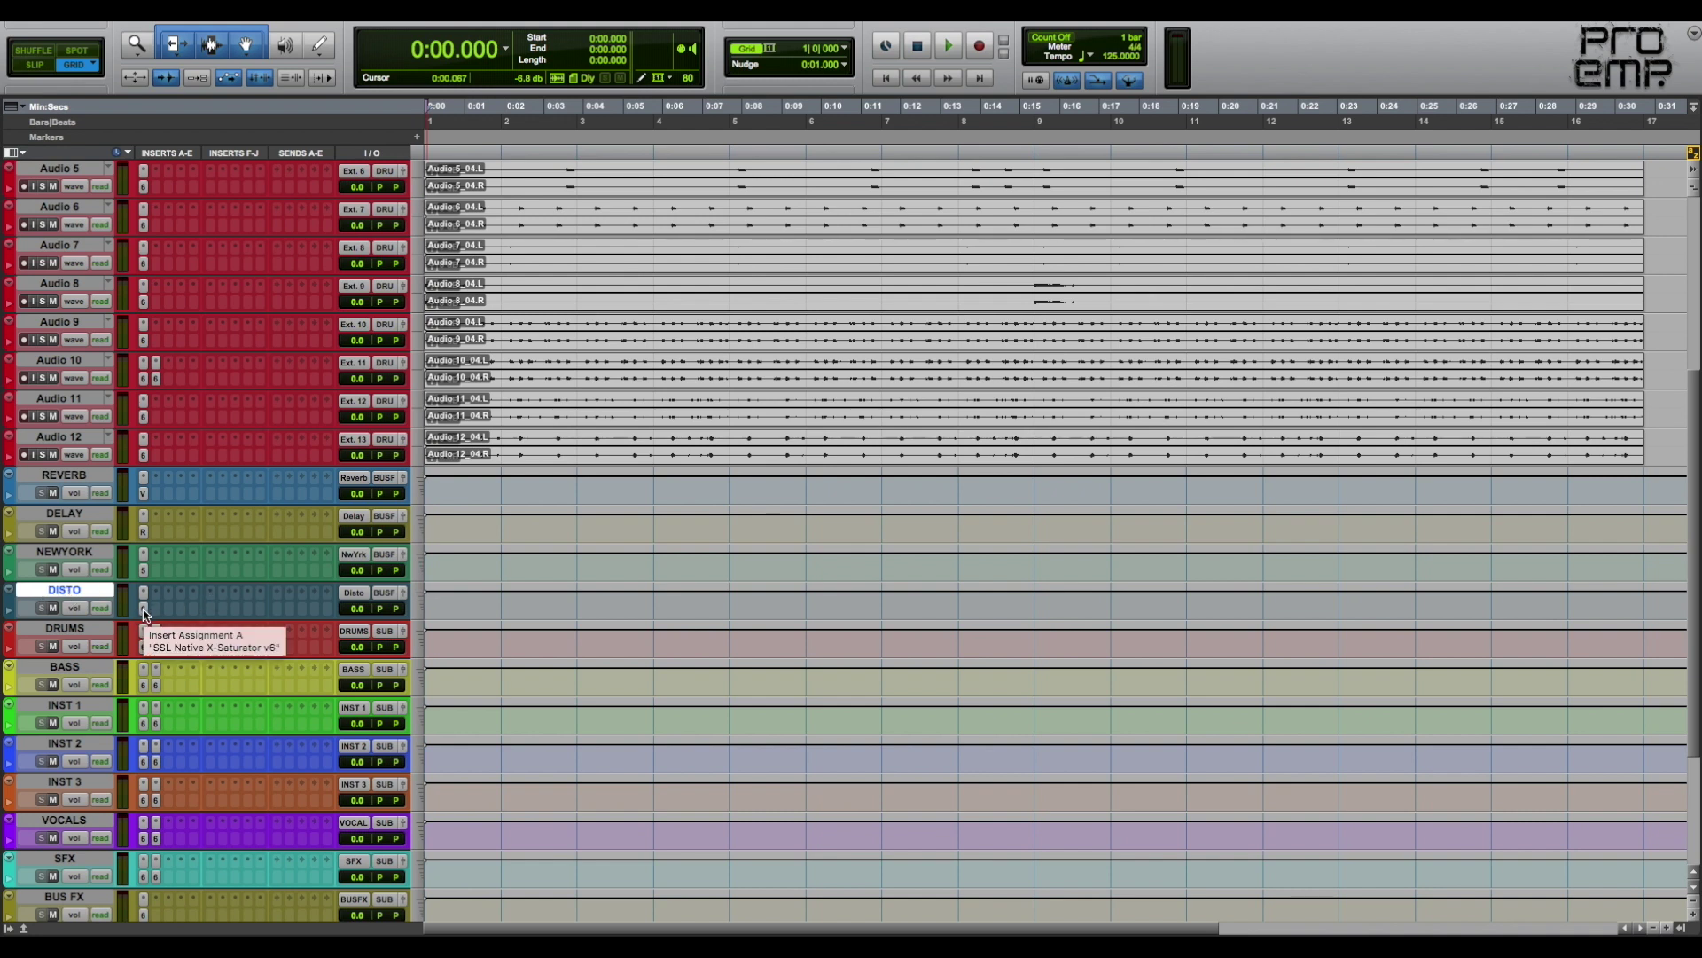
click(143, 610)
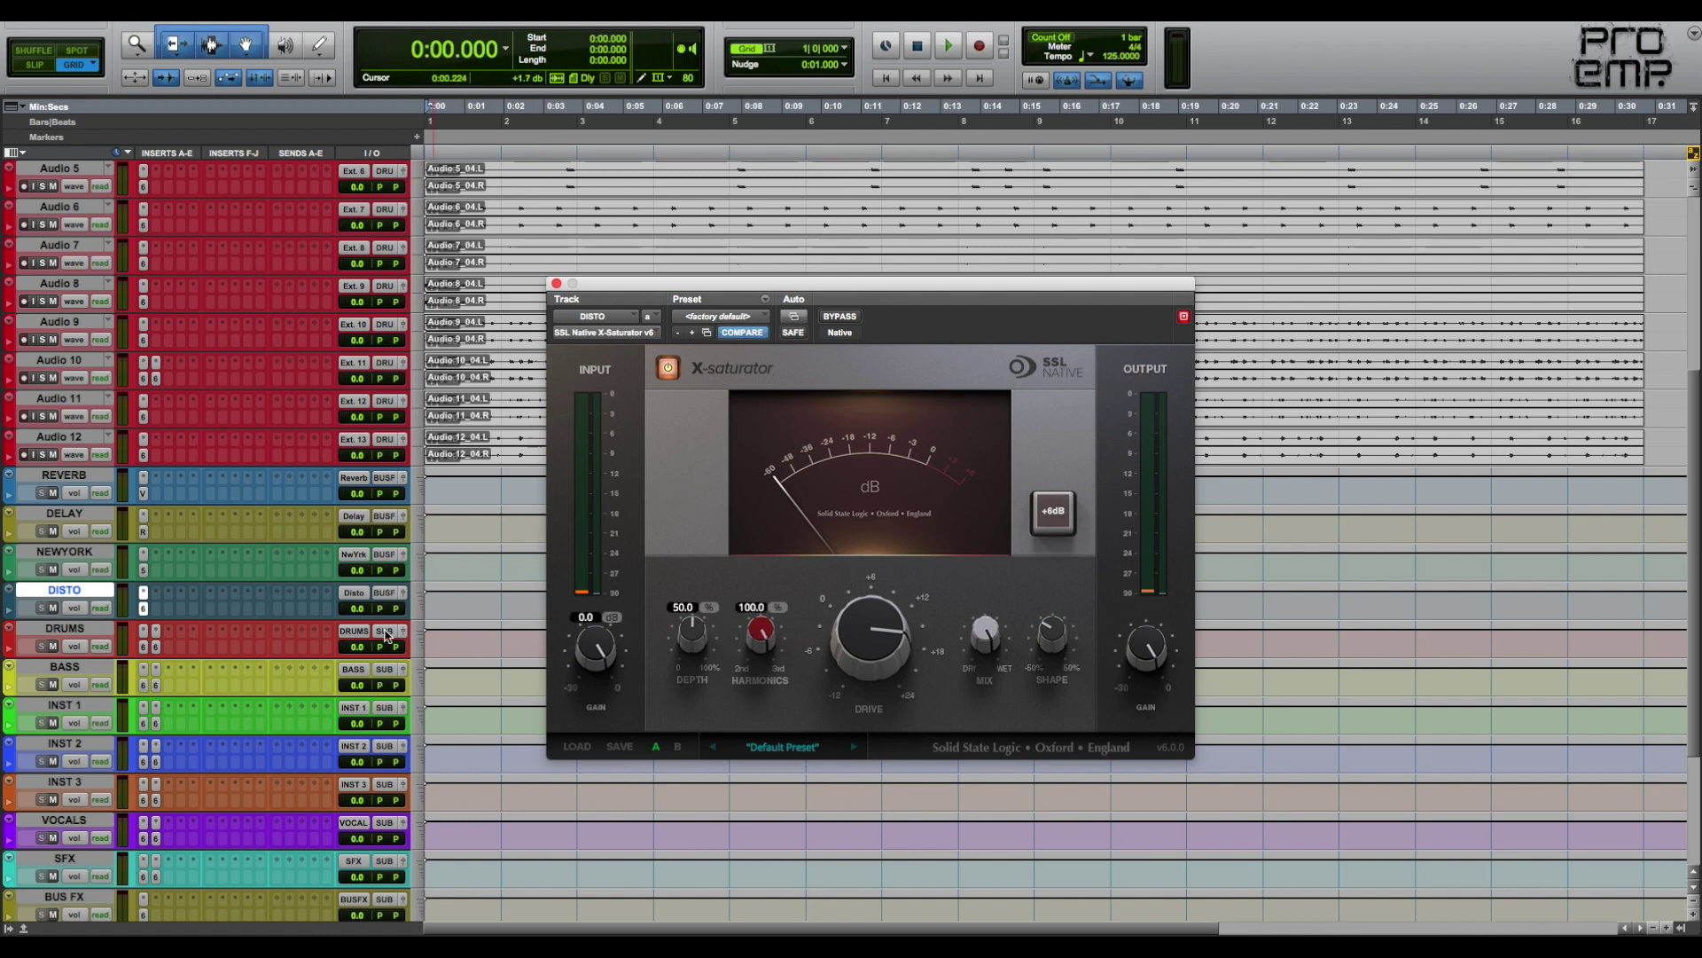
Send the DRUMS track to the stereo Disto bus at about -27.2 dB during playback, and close the send and X-Saturator windows
click(79, 628)
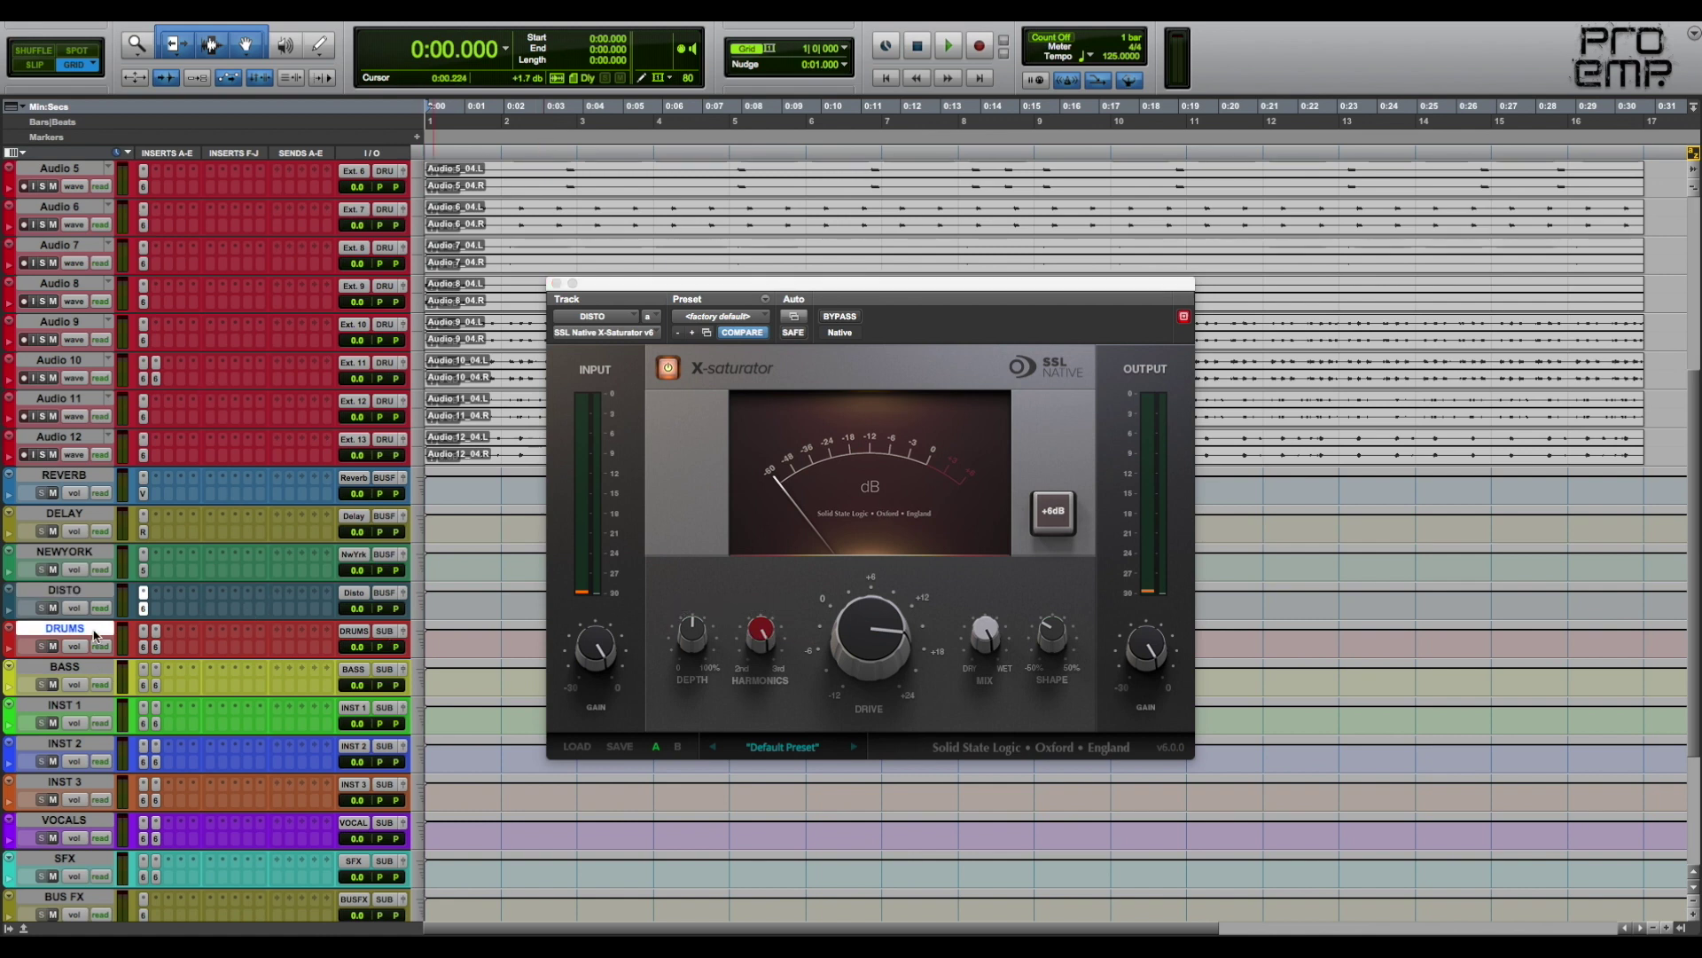
click(276, 631)
mouse_move(328, 684)
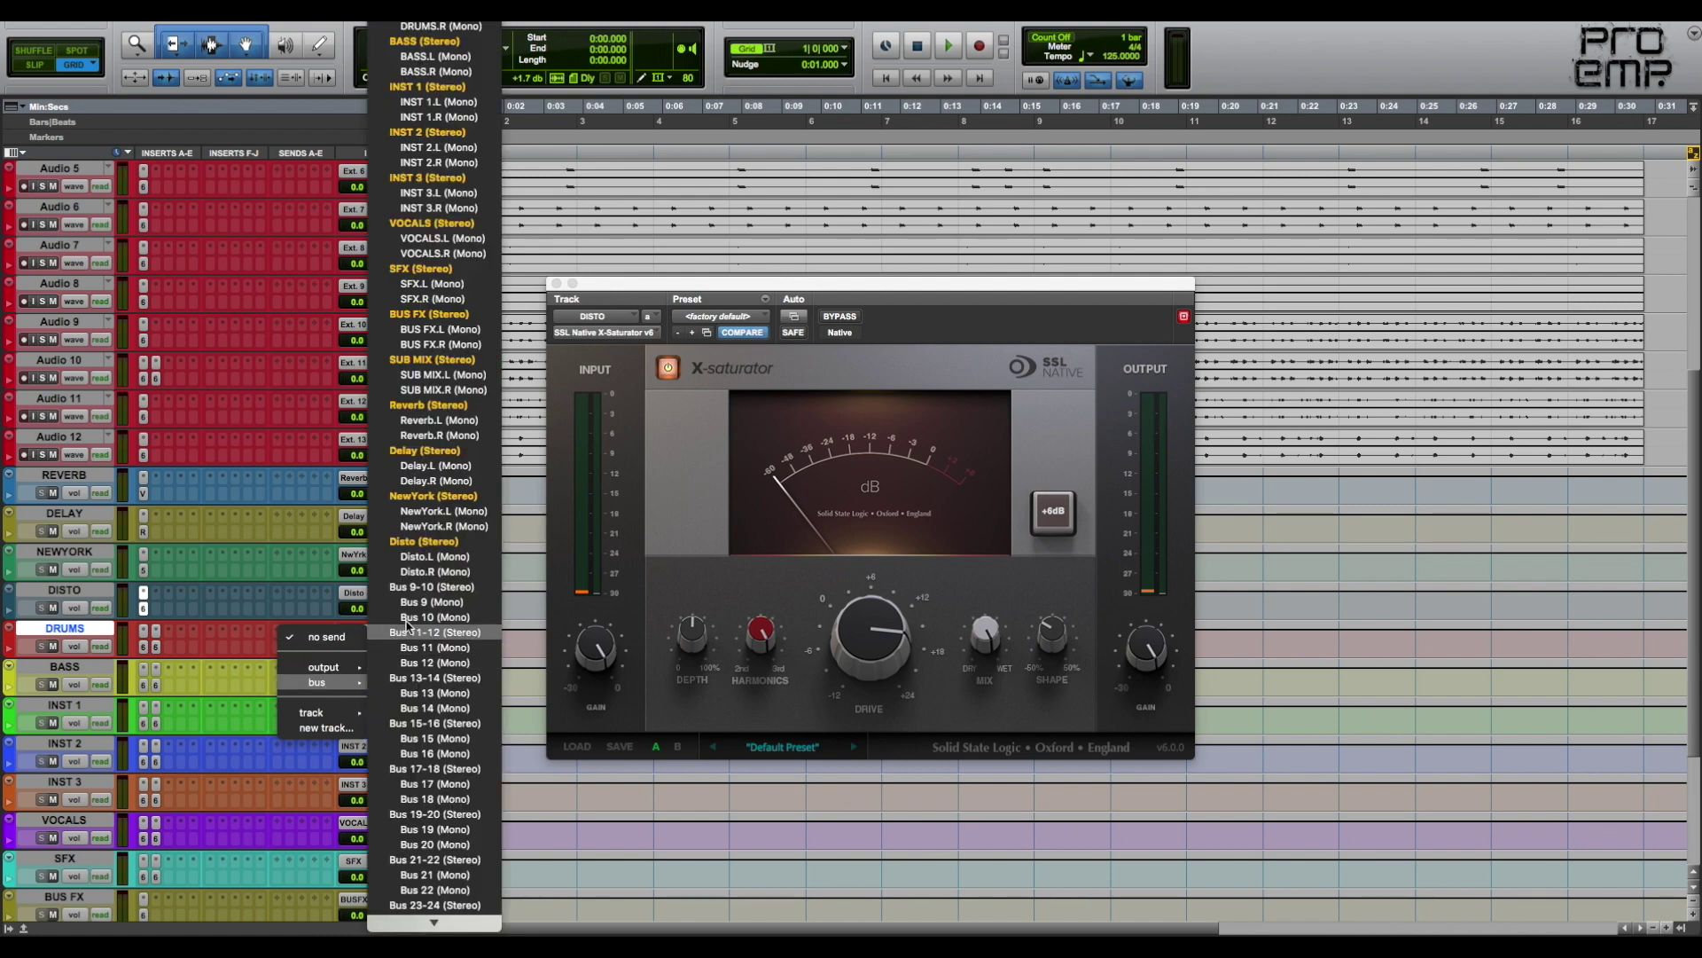
click(449, 543)
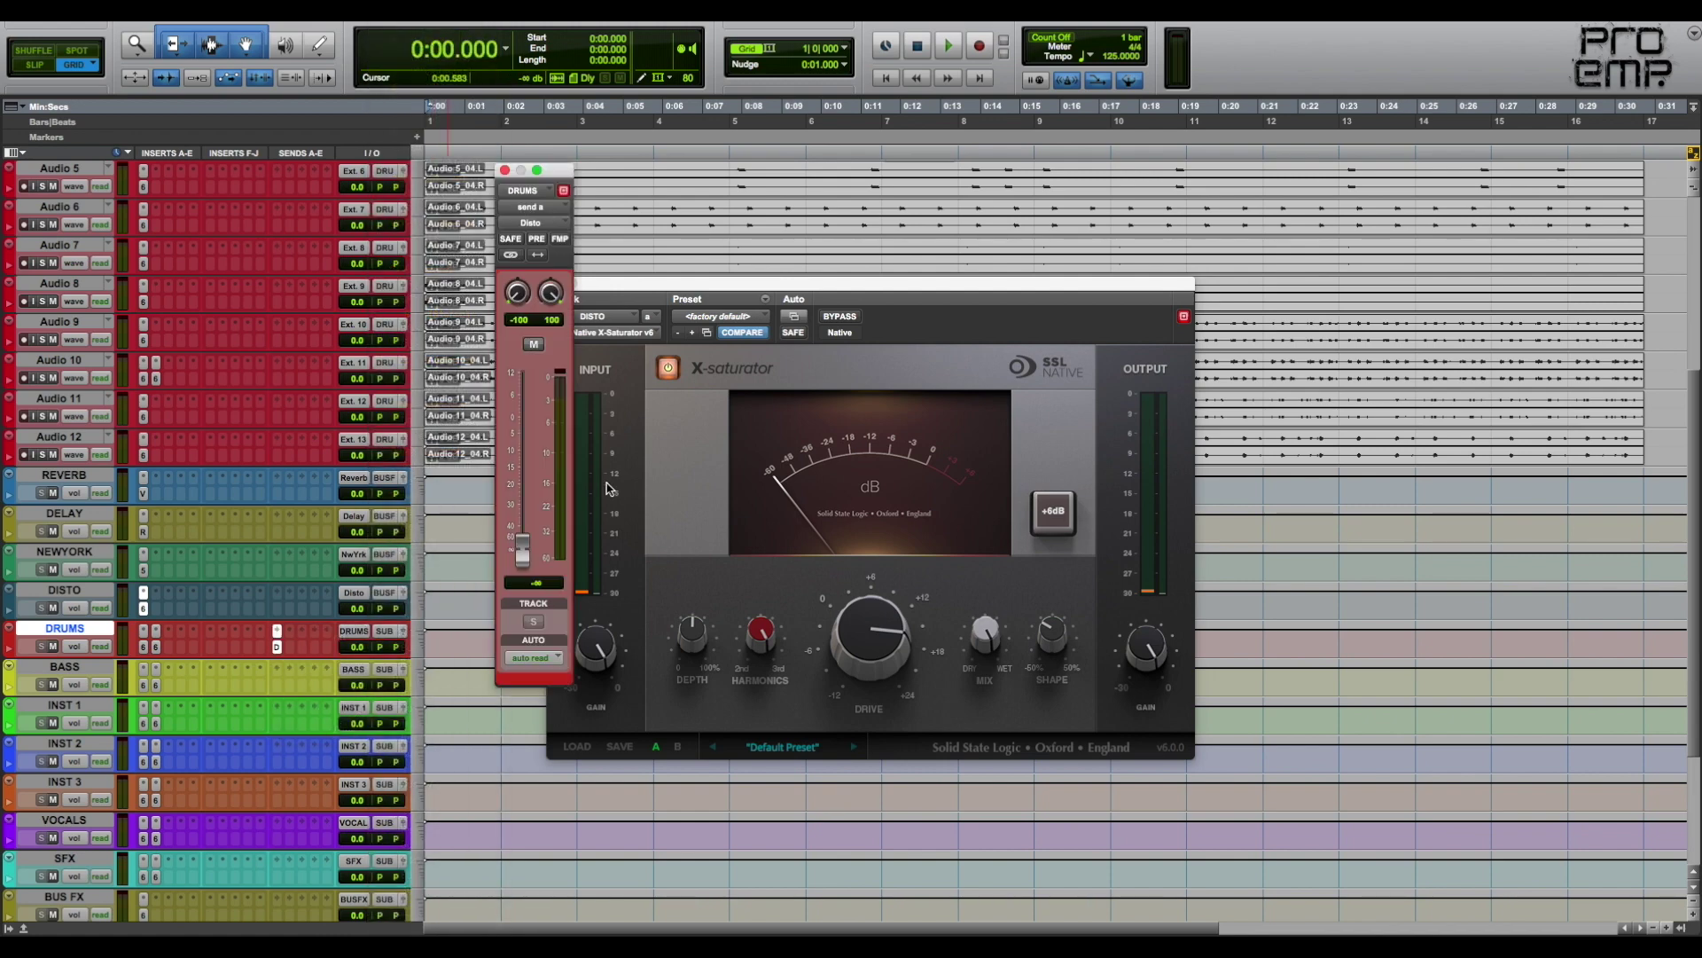
drag(526, 543, 530, 502)
key(space)
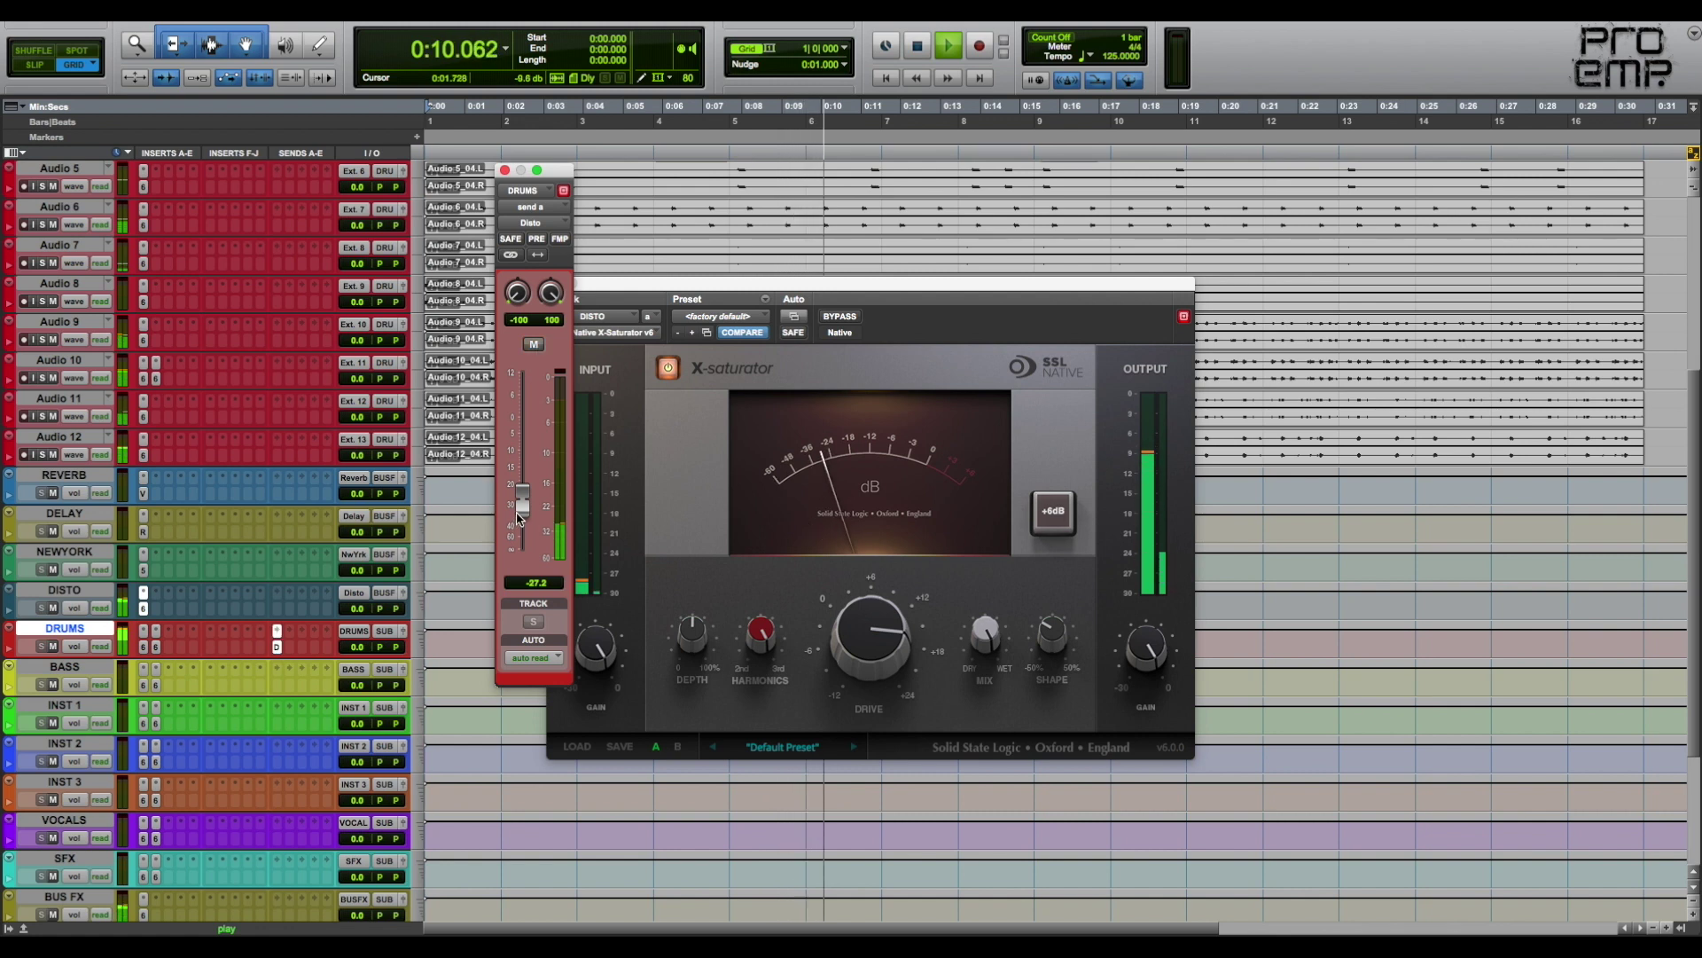
click(504, 170)
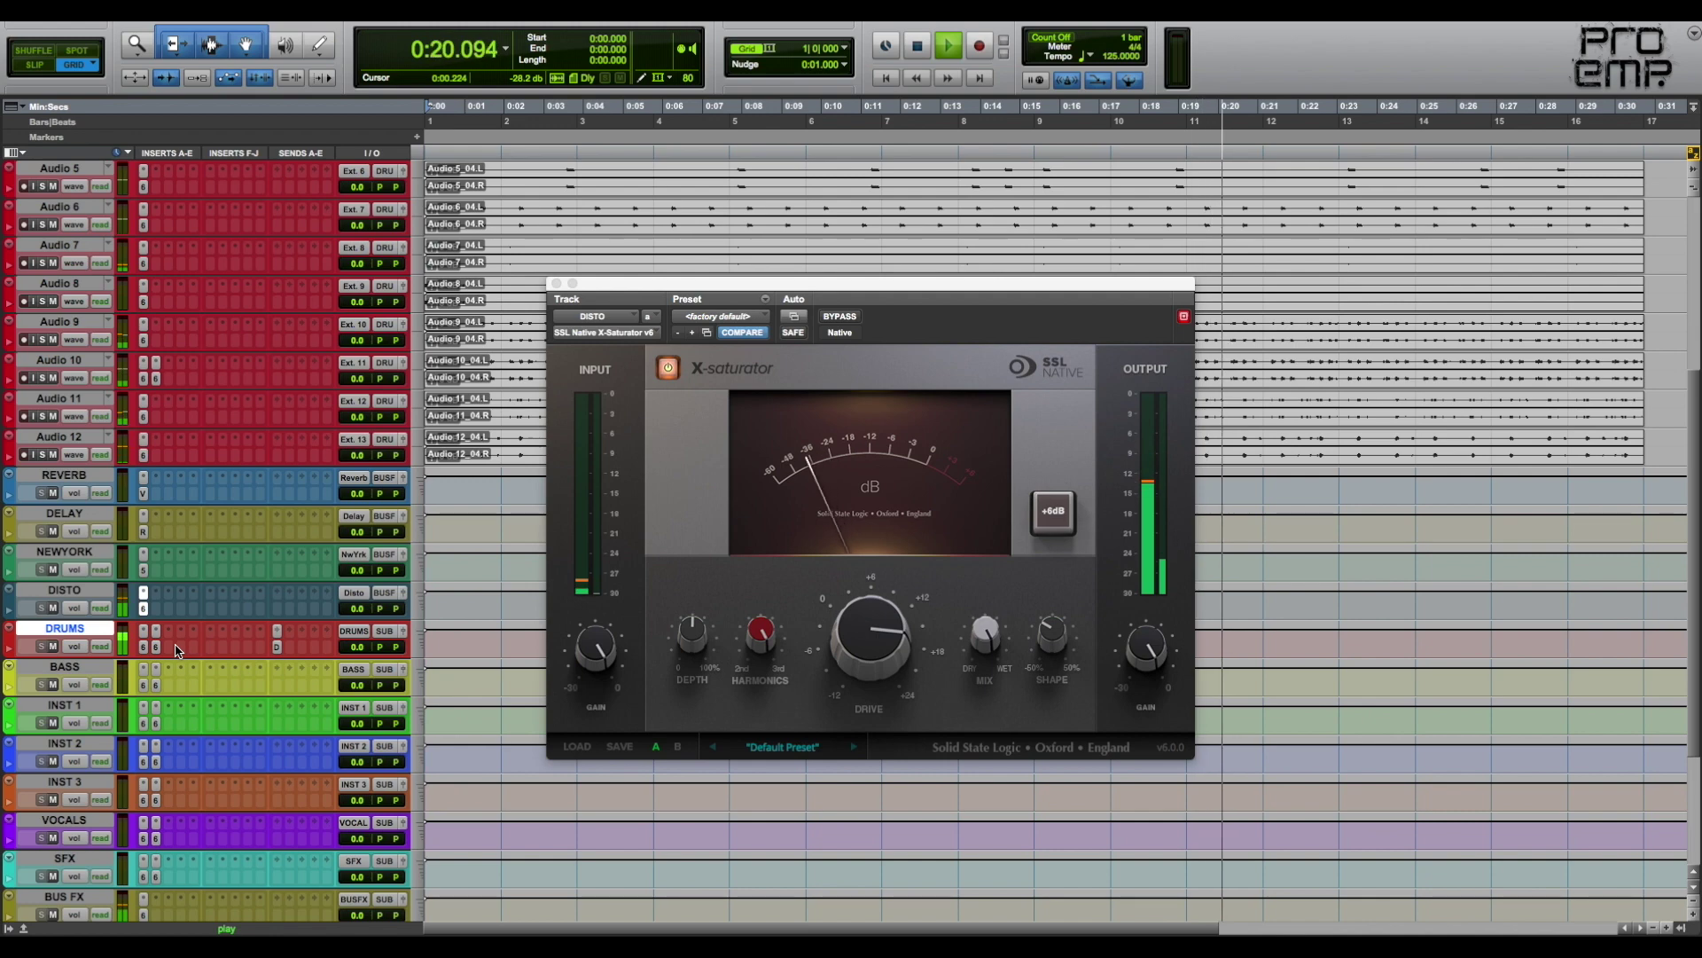
scroll(180, 653, down, 5)
key(space)
key(super+w)
Enlarge the SUBMIX track and review its Stereo Bus Compressor, X-EQ, X-Saturator and Virtual Mix Rack inserts
drag(153, 792, 155, 841)
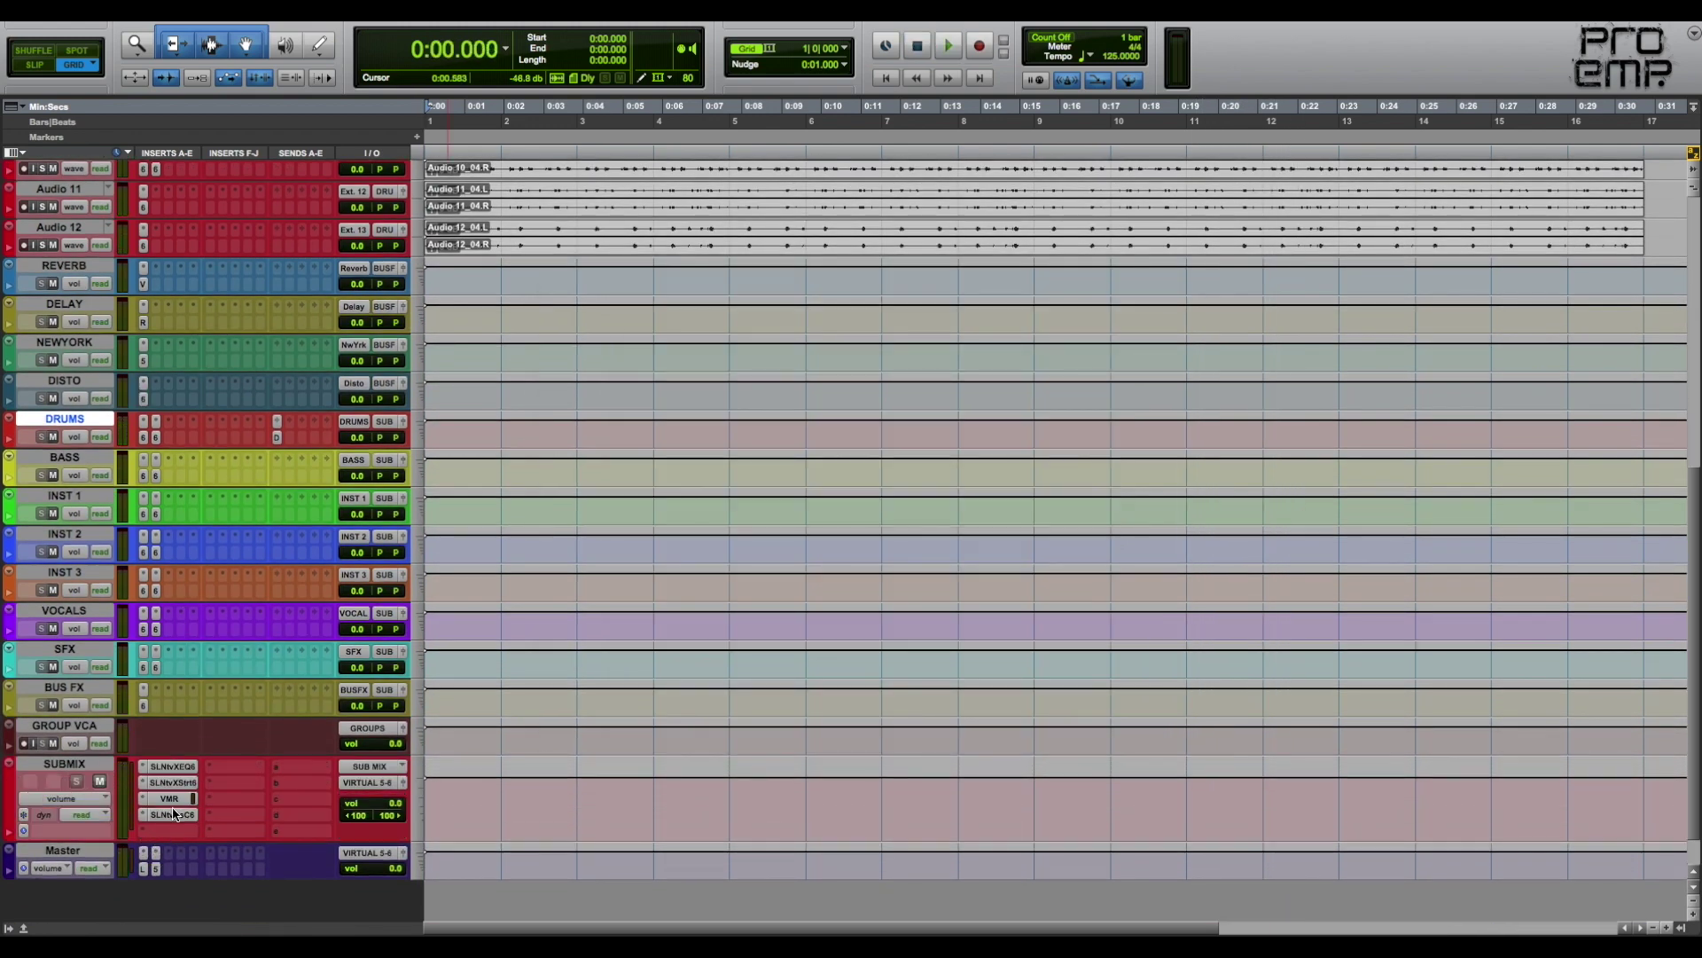
click(173, 815)
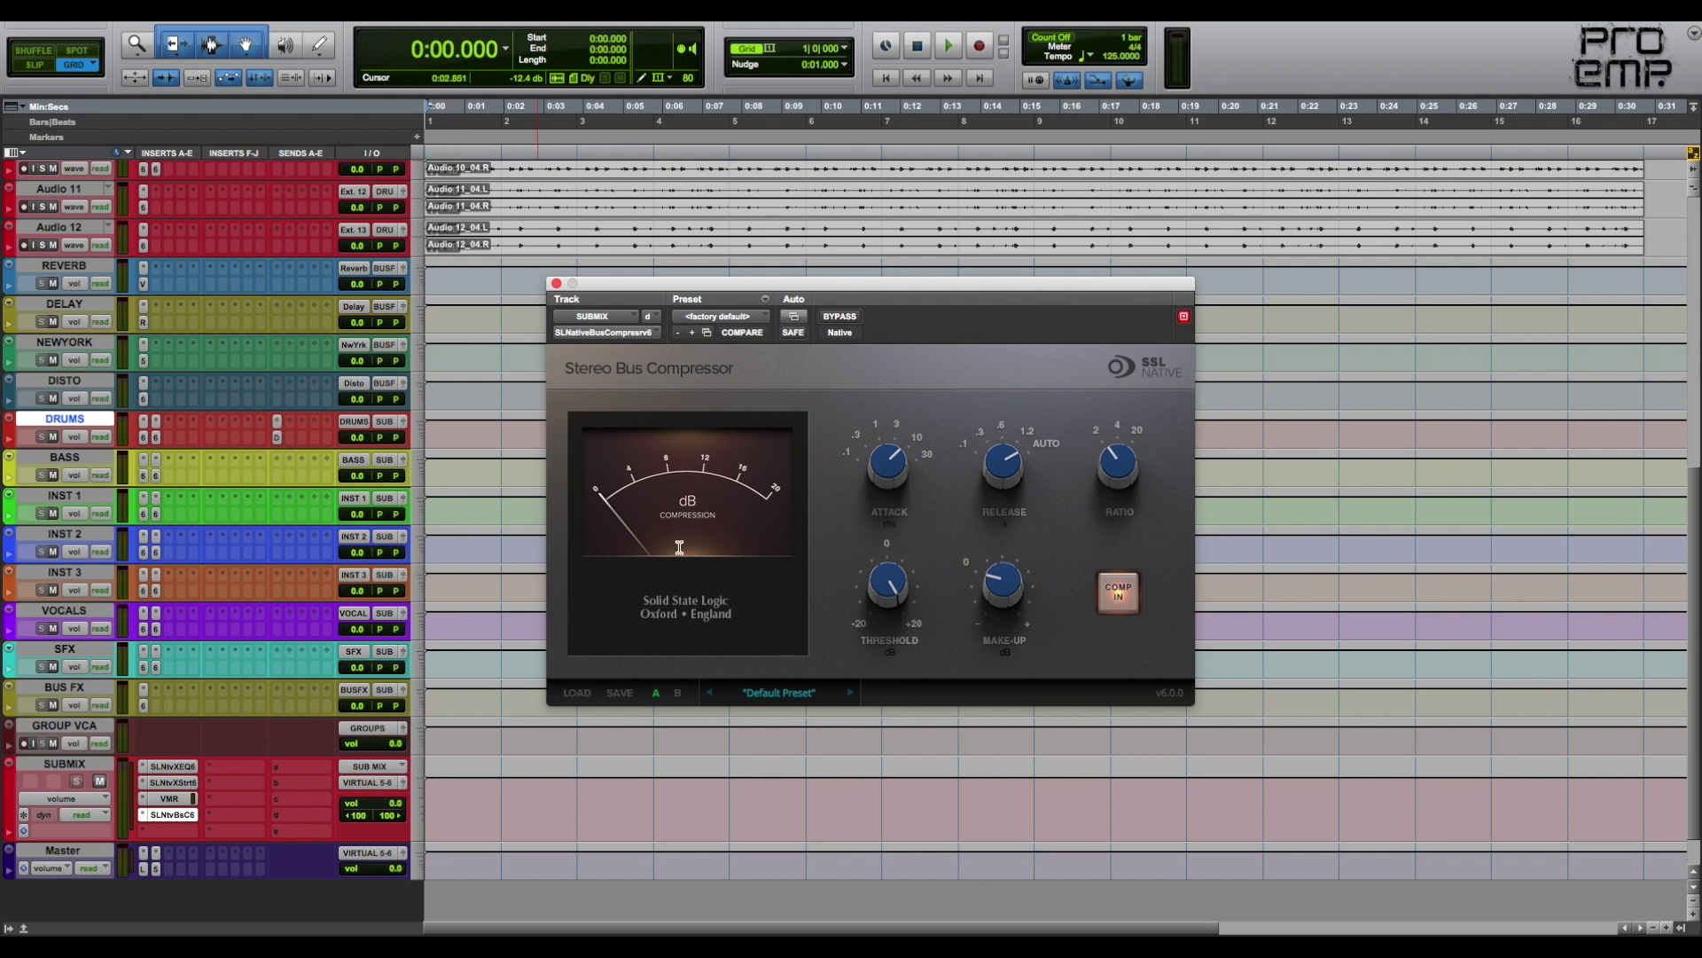
click(173, 766)
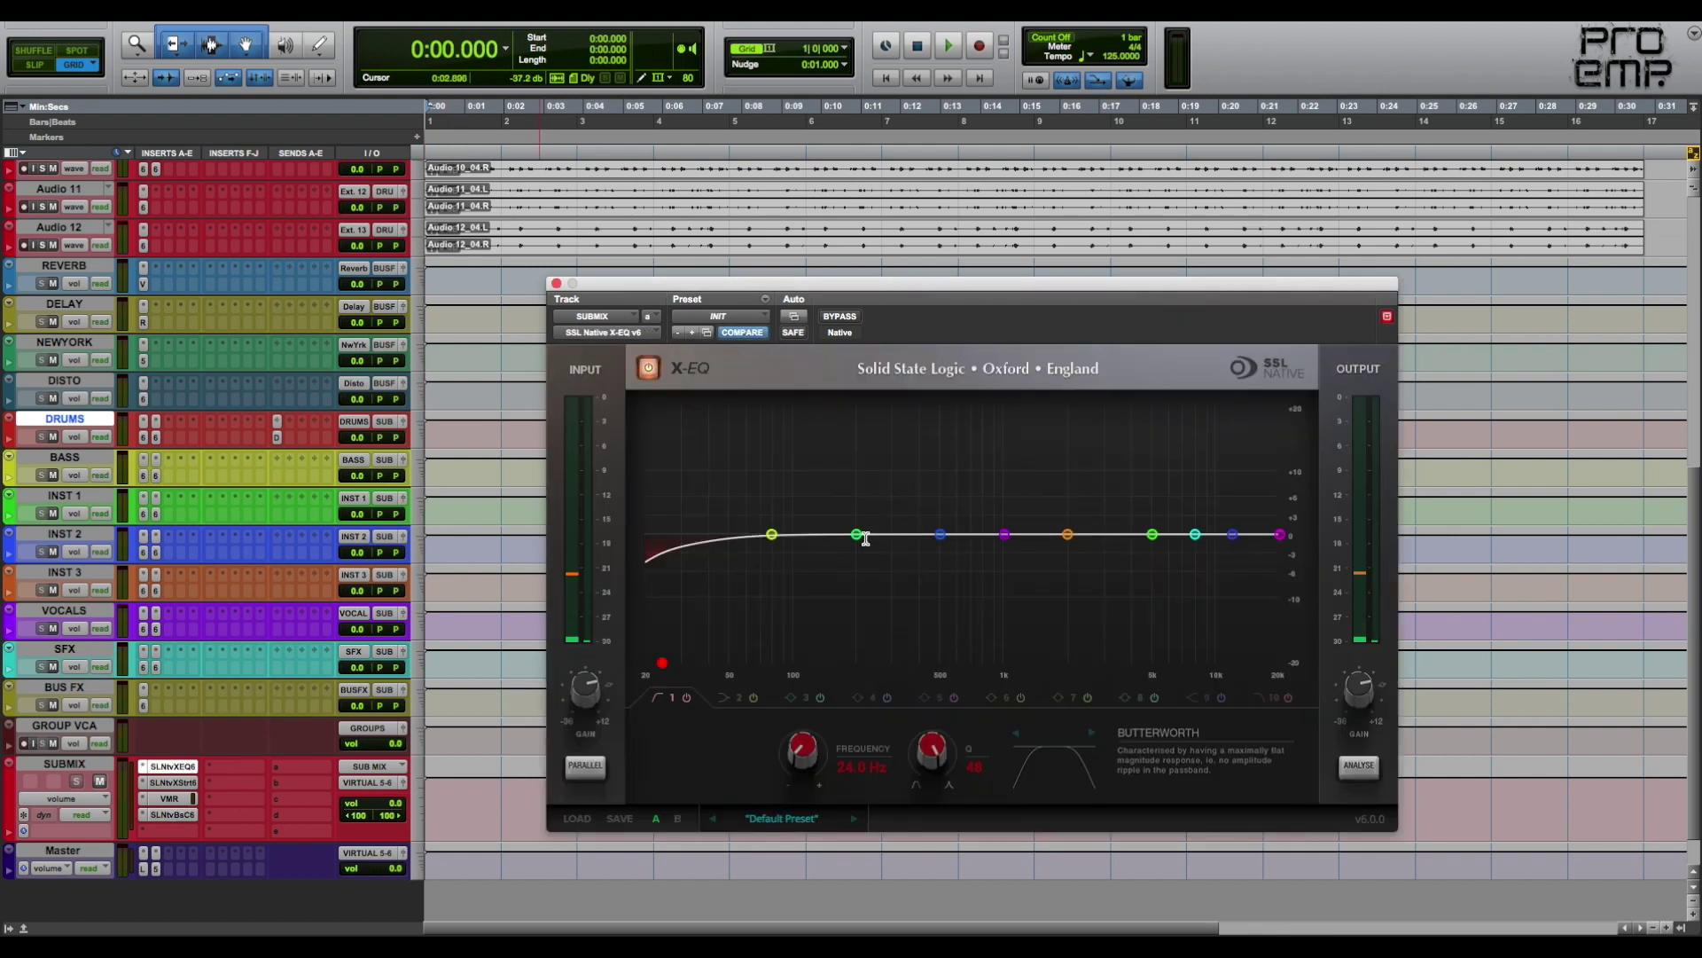
click(556, 284)
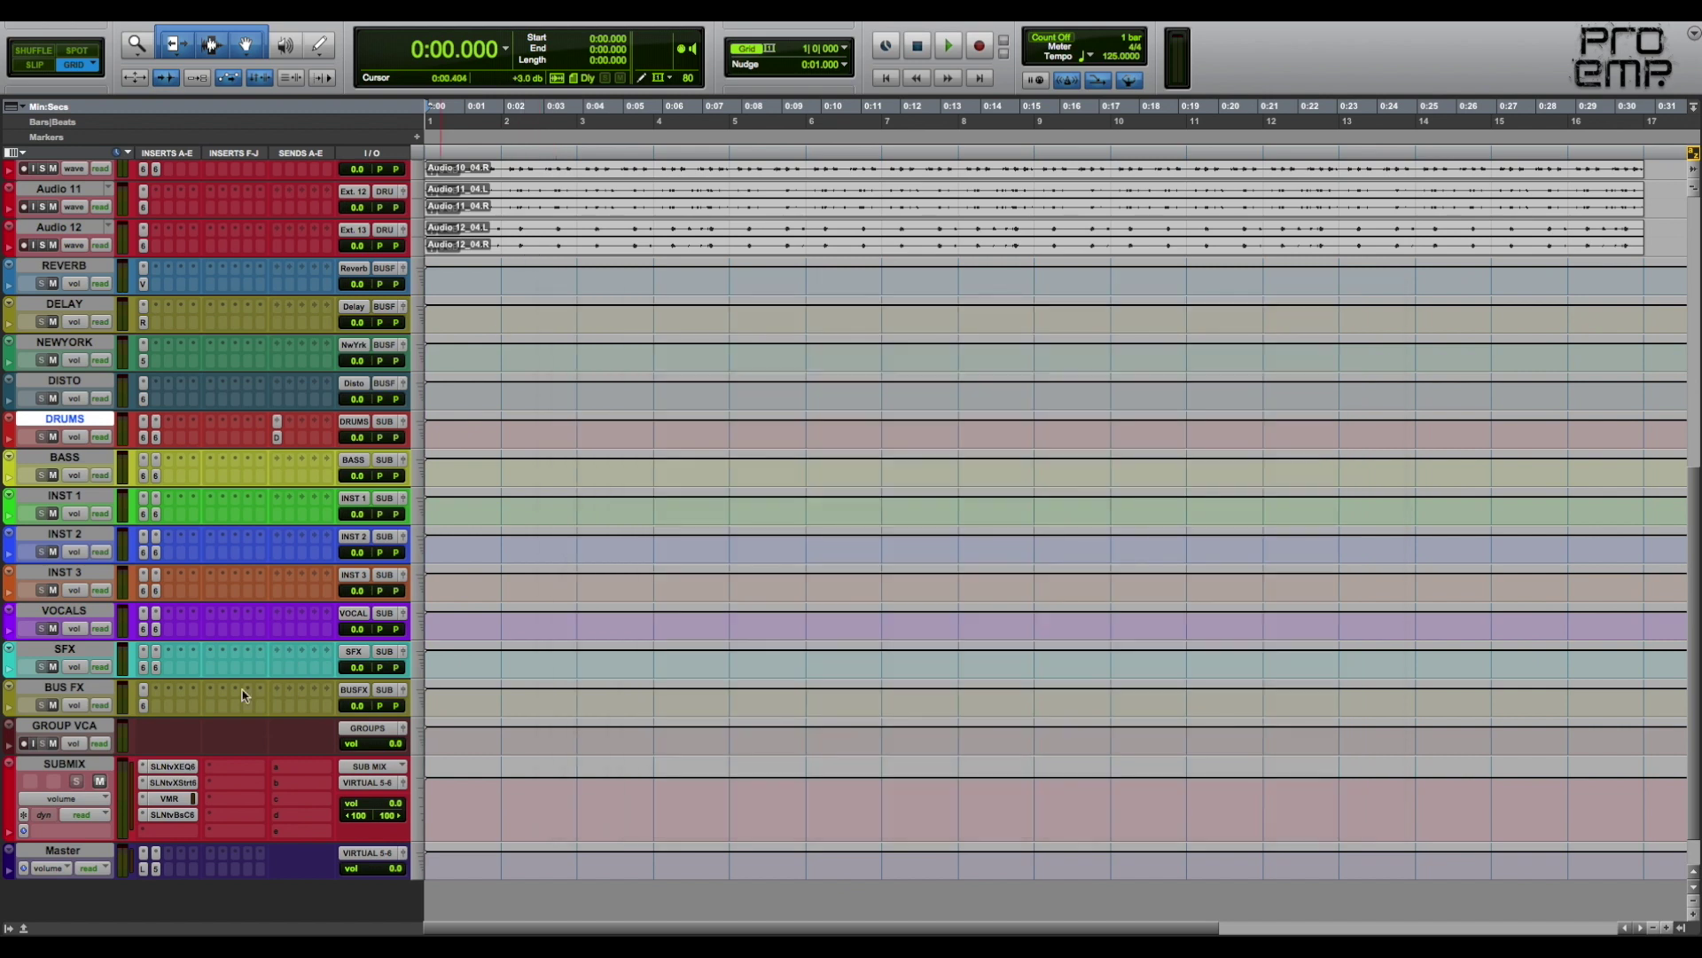
click(186, 784)
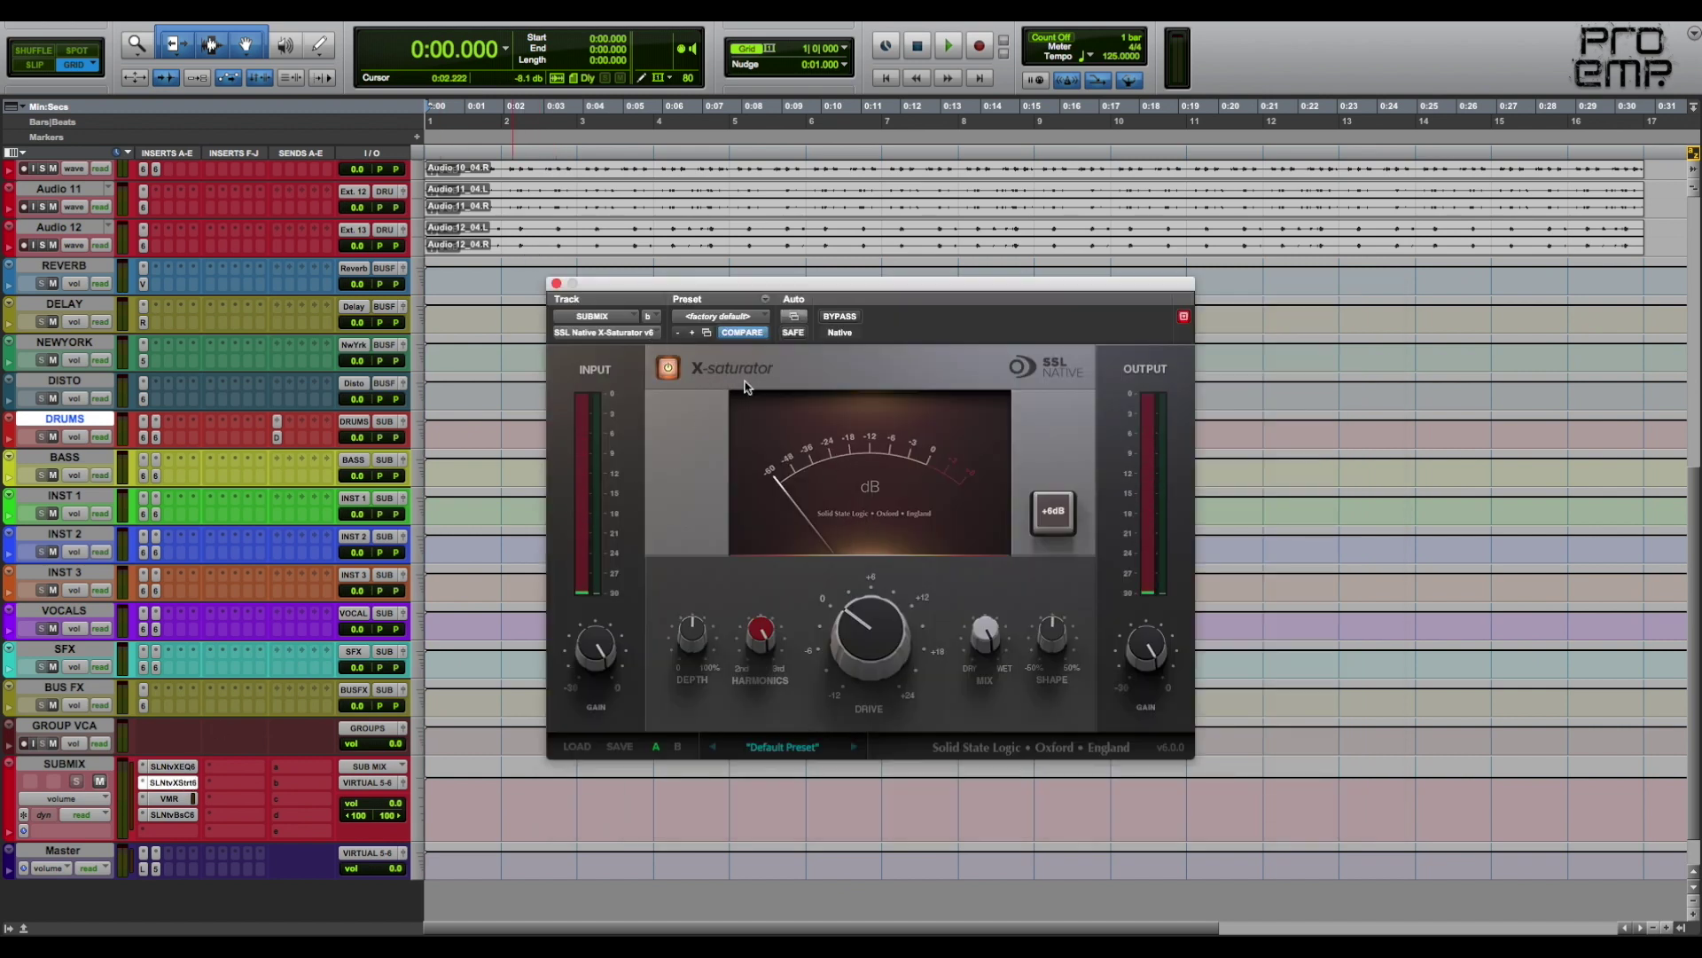
mouse_move(869, 648)
click(557, 284)
click(169, 797)
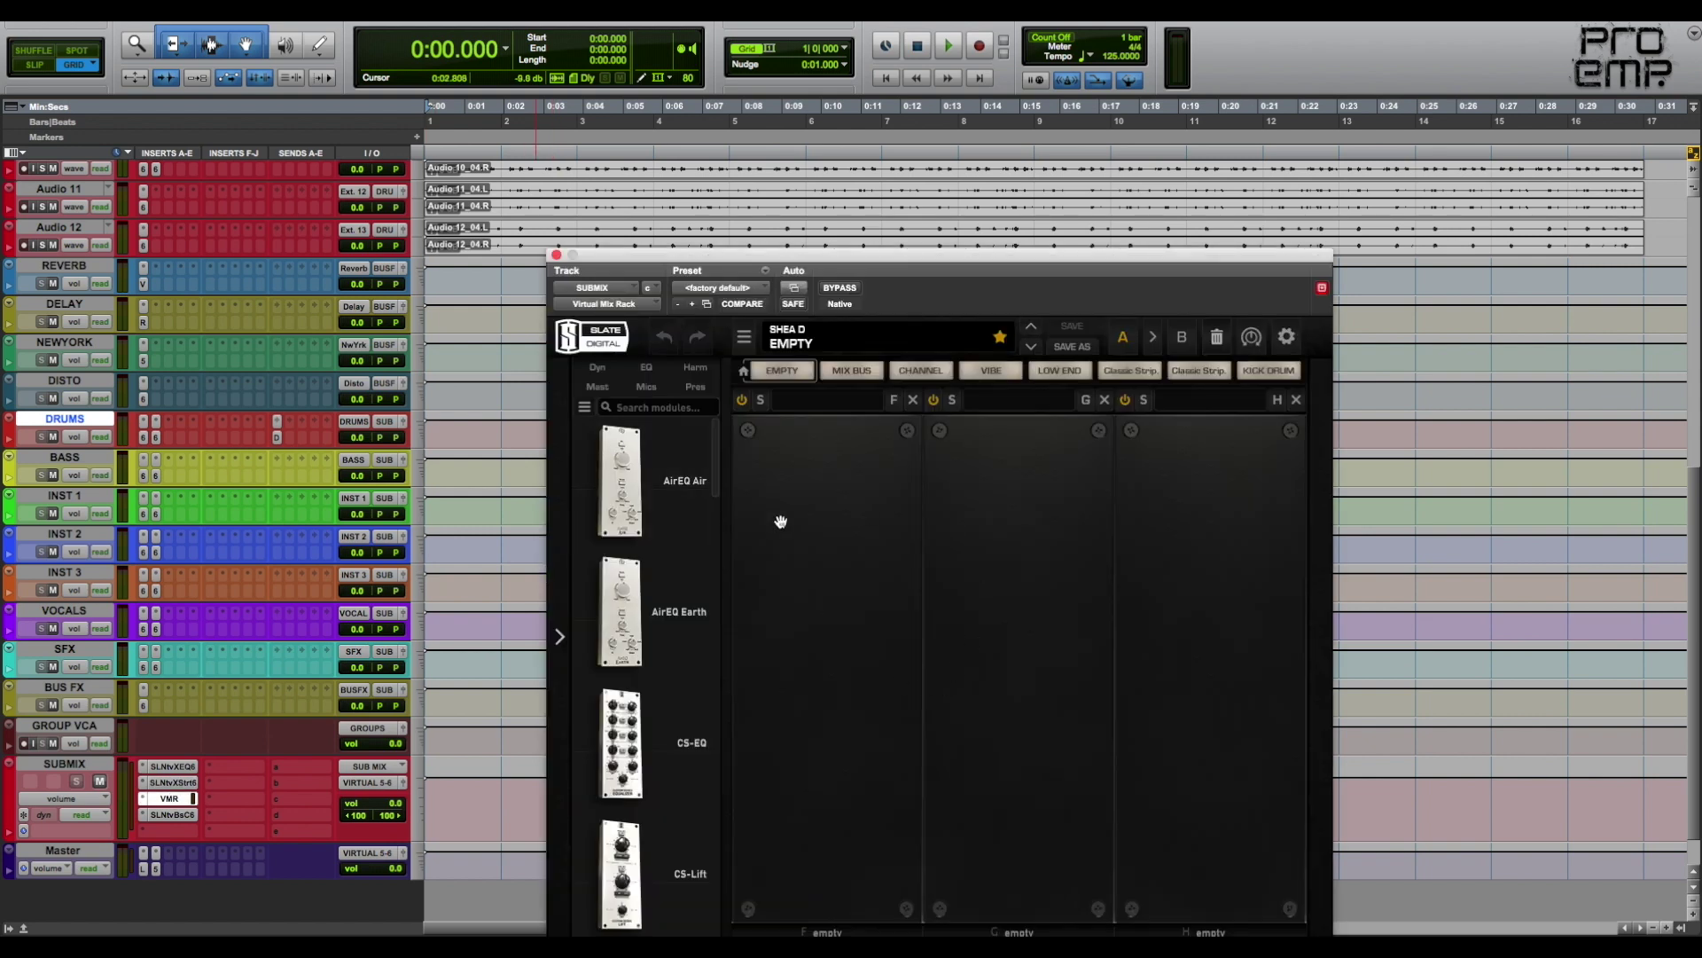
click(556, 256)
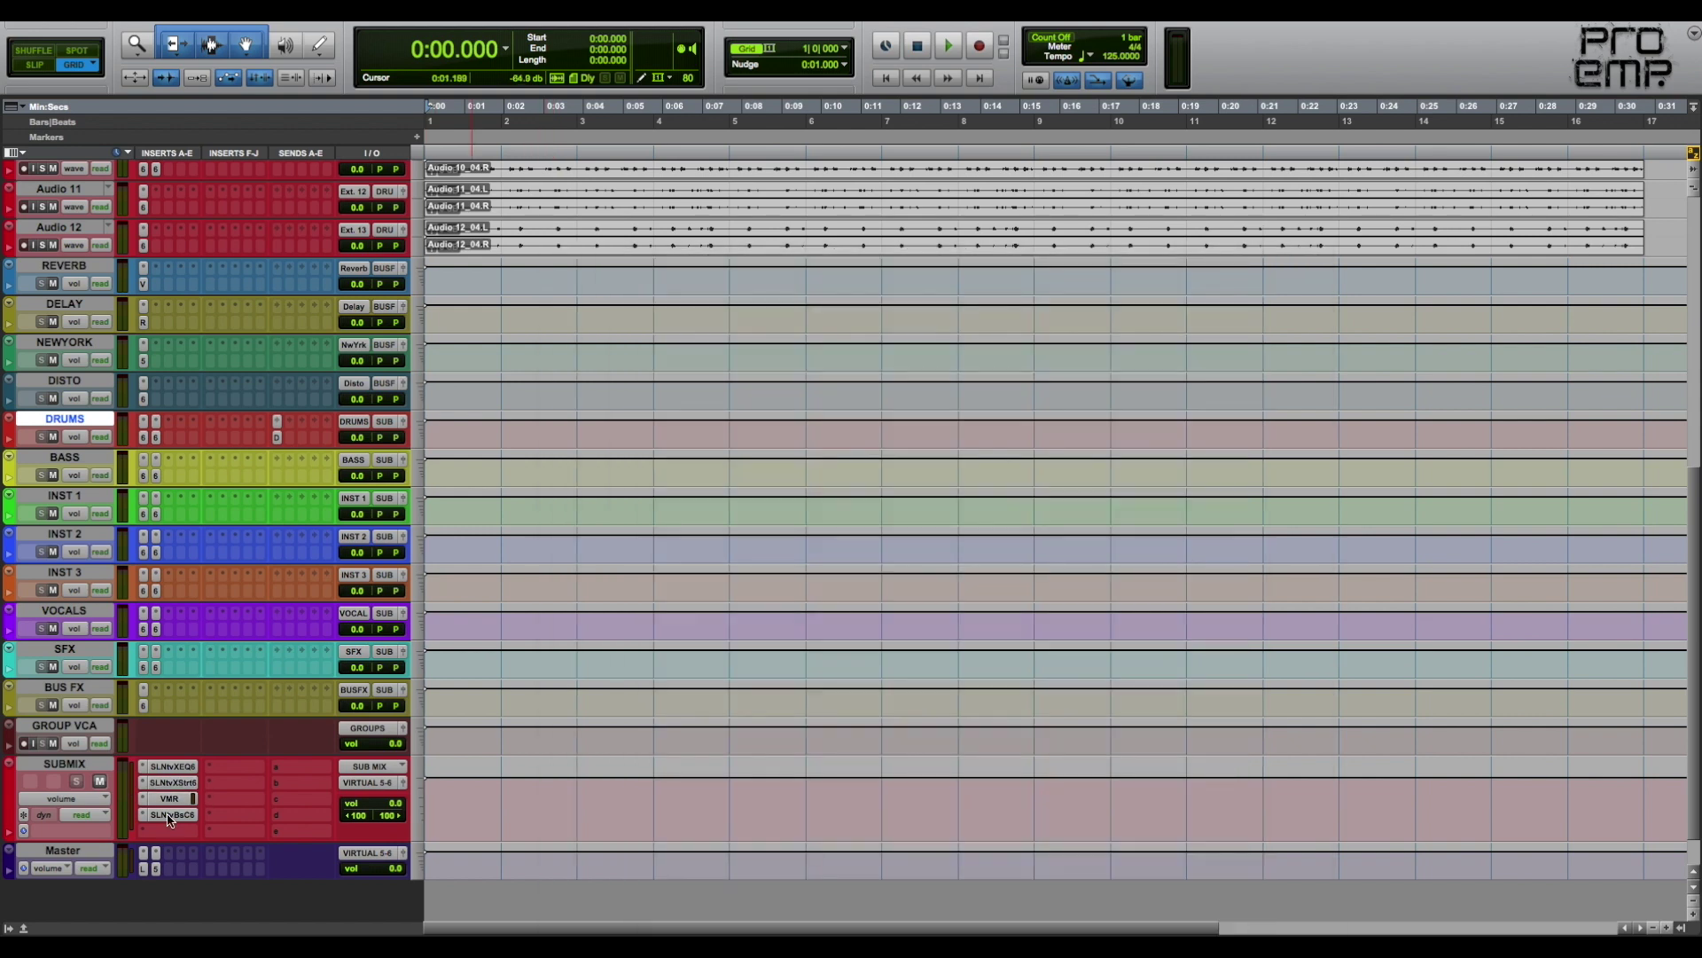
During playback, slow the SUBMIX Stereo Bus Compressor's attack, shorten its release, and lower its threshold to about 16.1
click(168, 813)
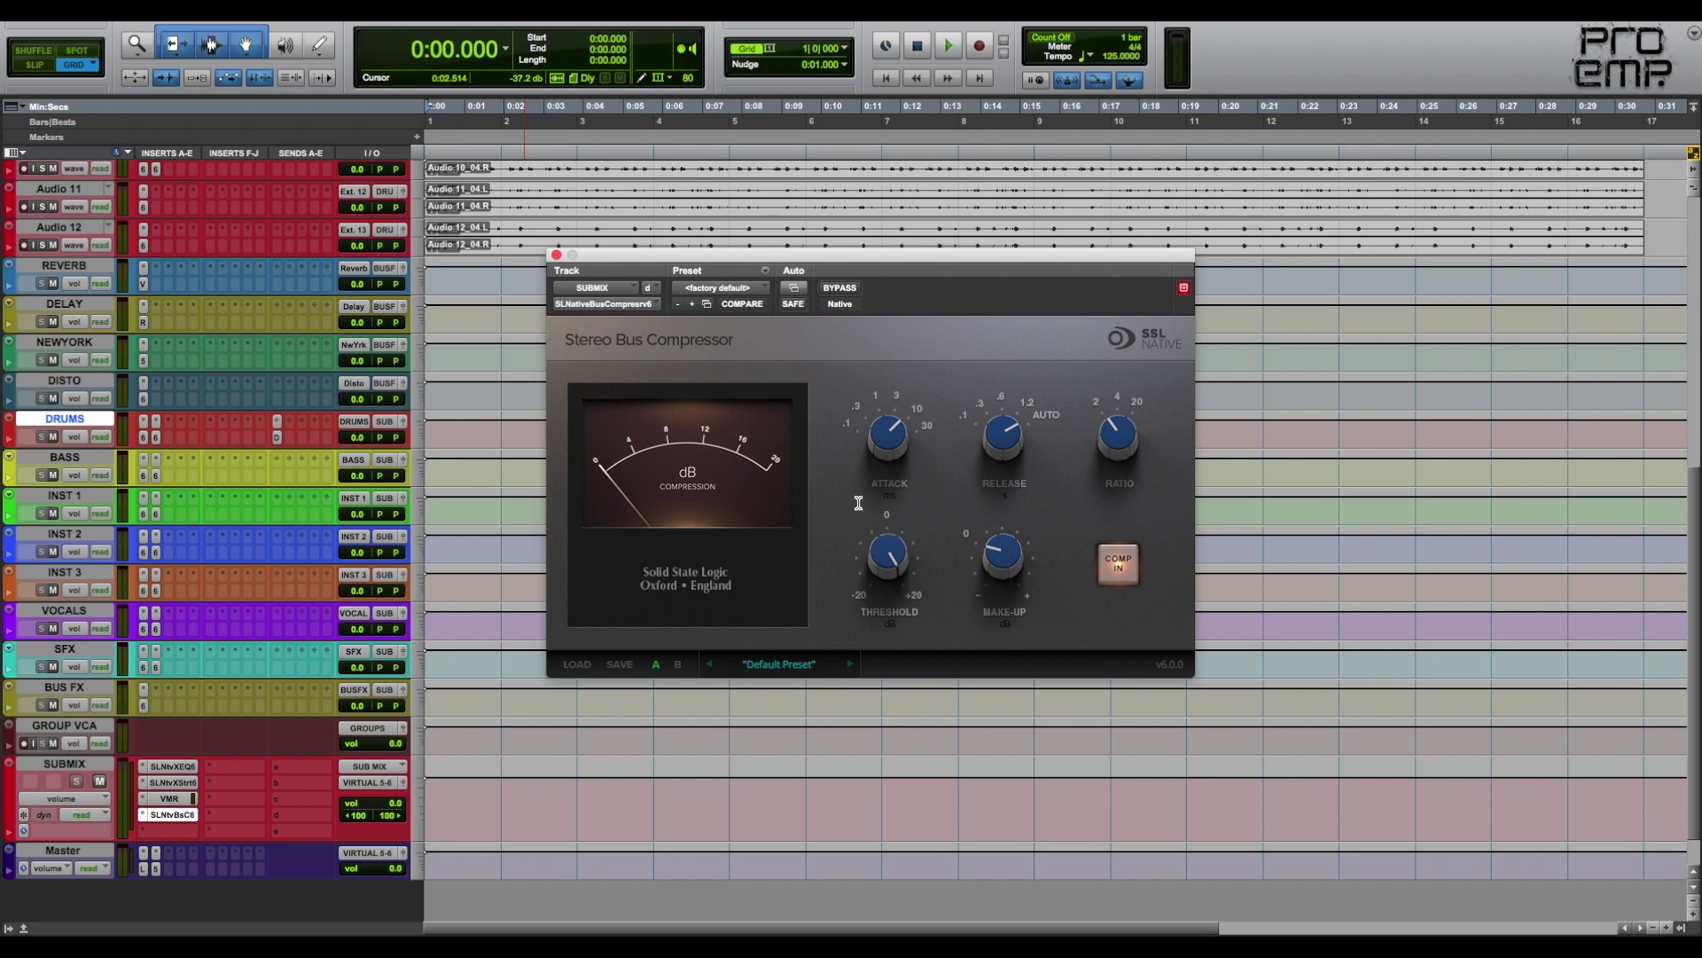
key(space)
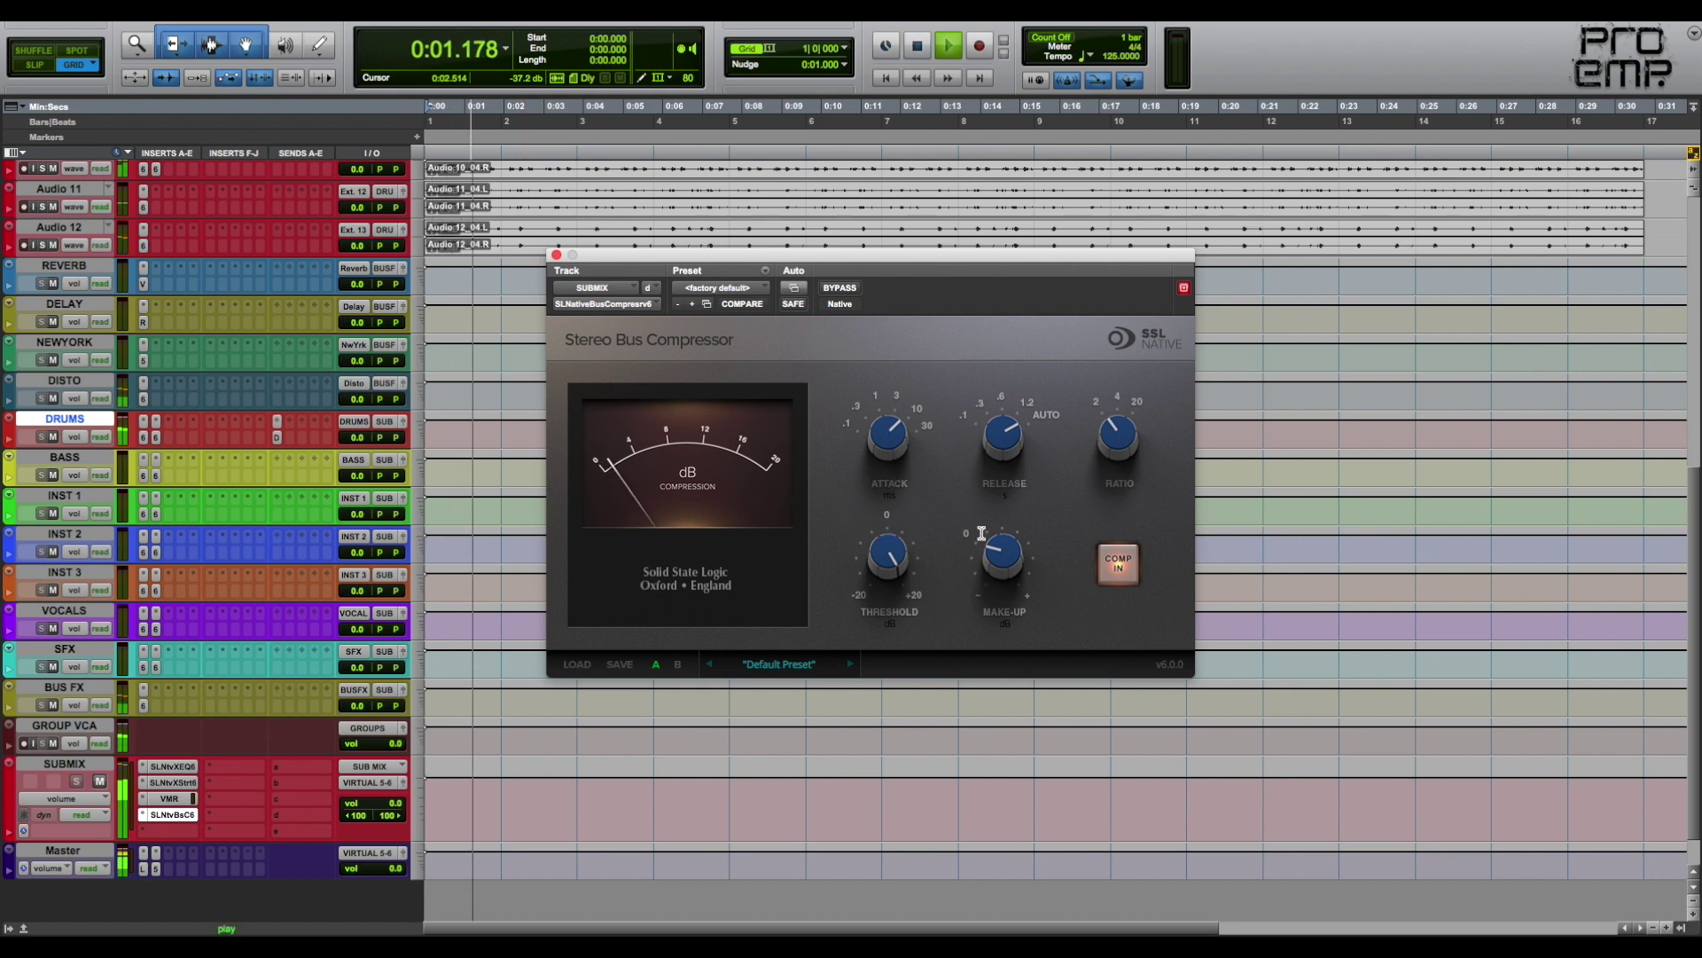
drag(890, 434, 890, 419)
drag(1003, 435, 1014, 653)
mouse_move(887, 552)
mouse_down()
mouse_move(890, 596)
mouse_move(880, 542)
mouse_up()
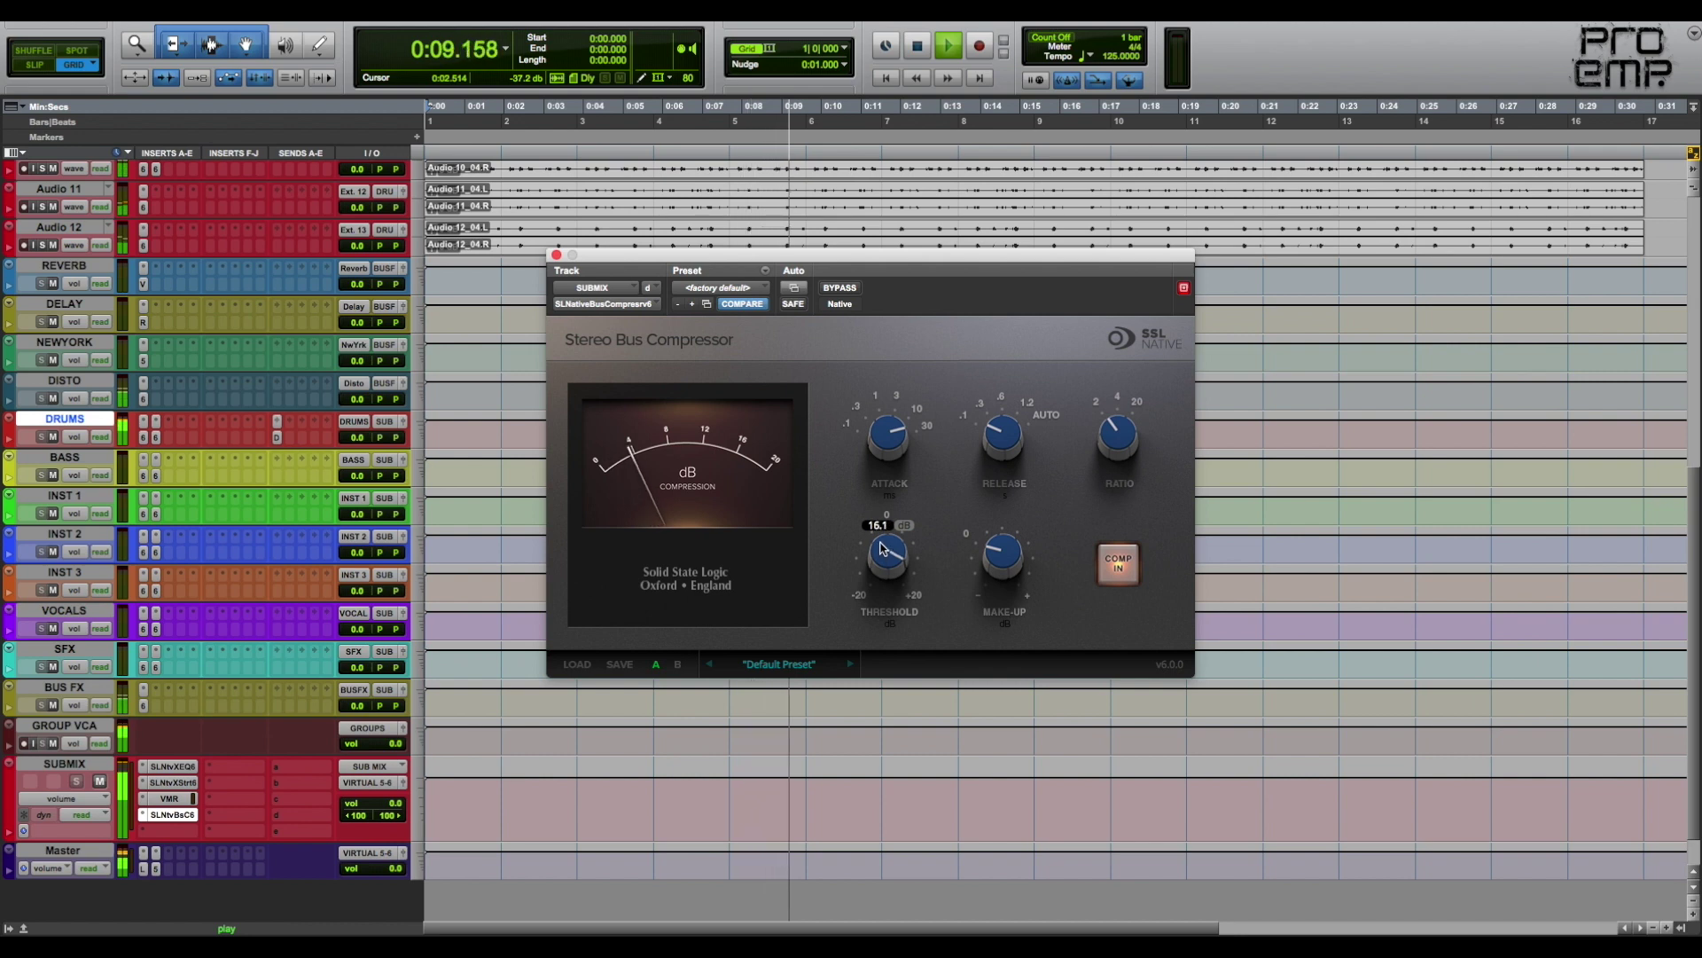
Set the bus compressor's make-up gain to about 0.7 dB, fine-tune its threshold, and compare the compressor off and on
drag(996, 564, 991, 543)
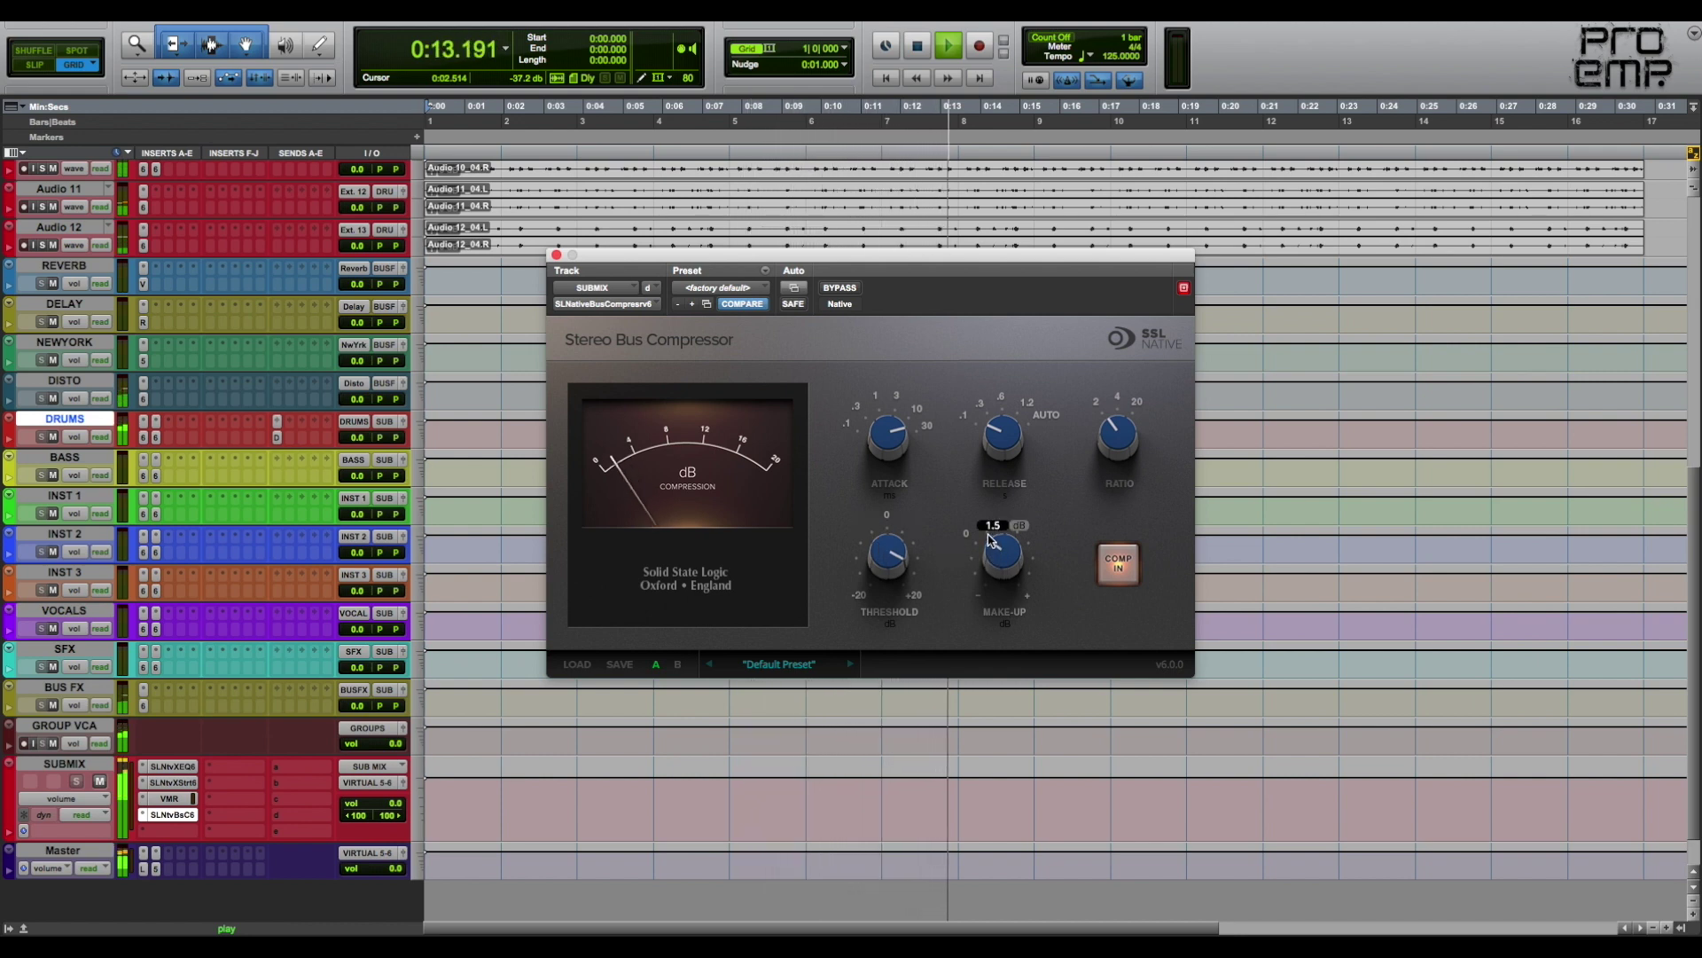
drag(884, 553, 888, 550)
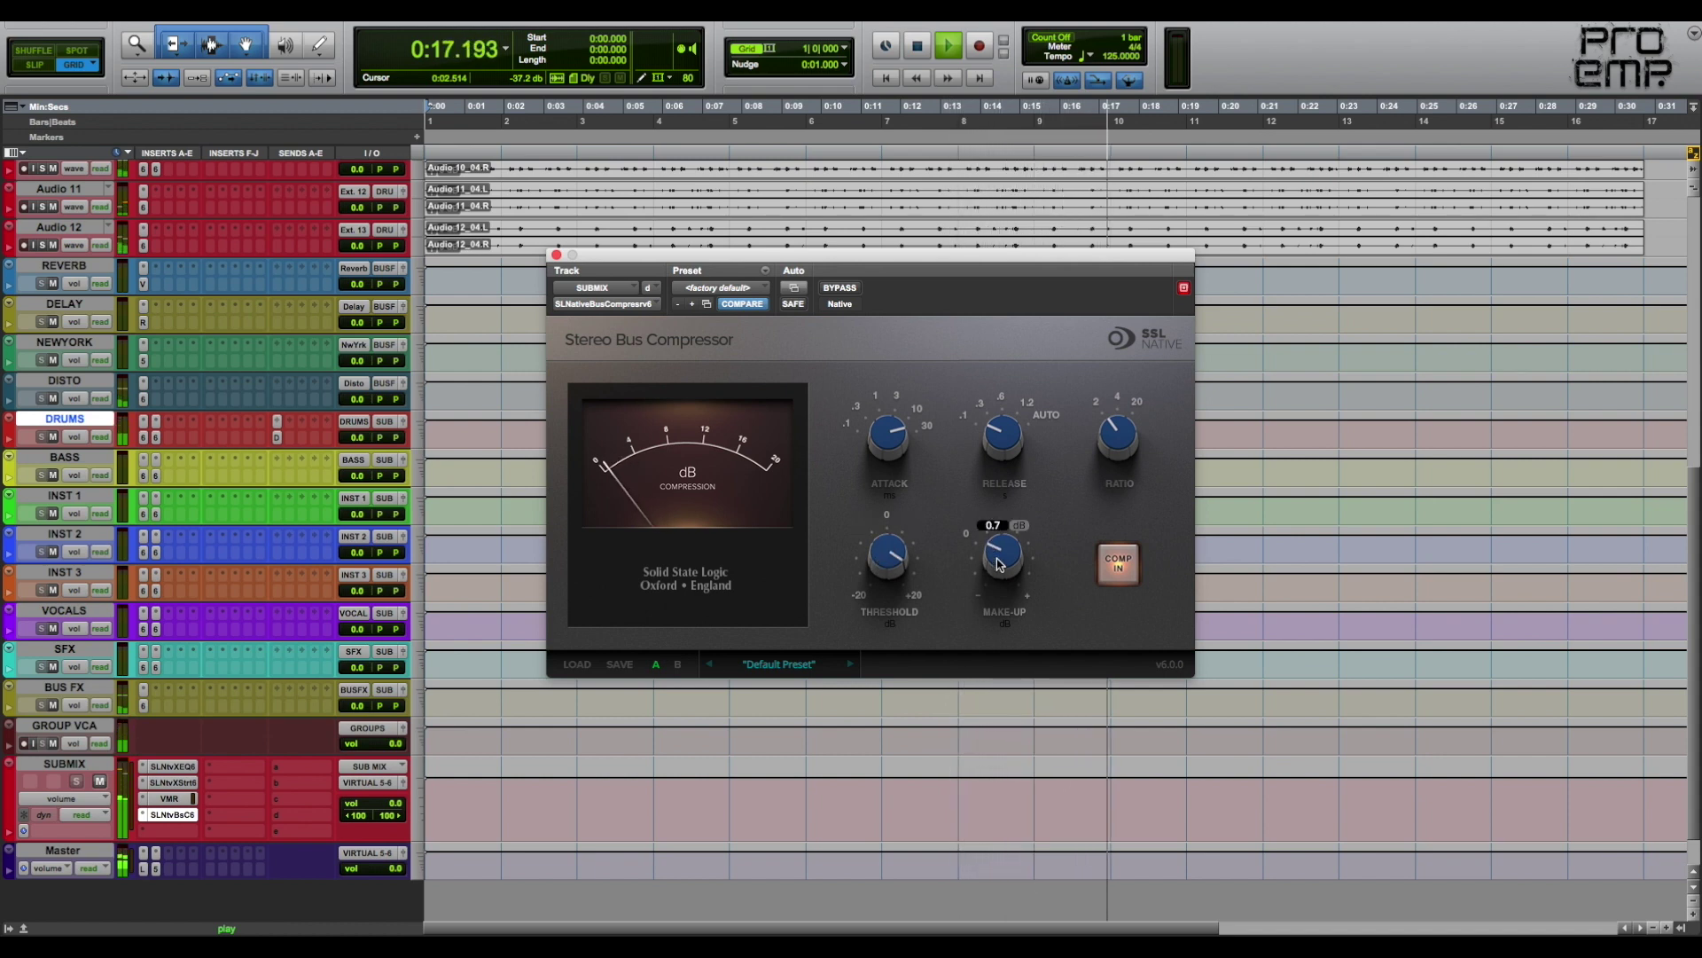
click(1113, 563)
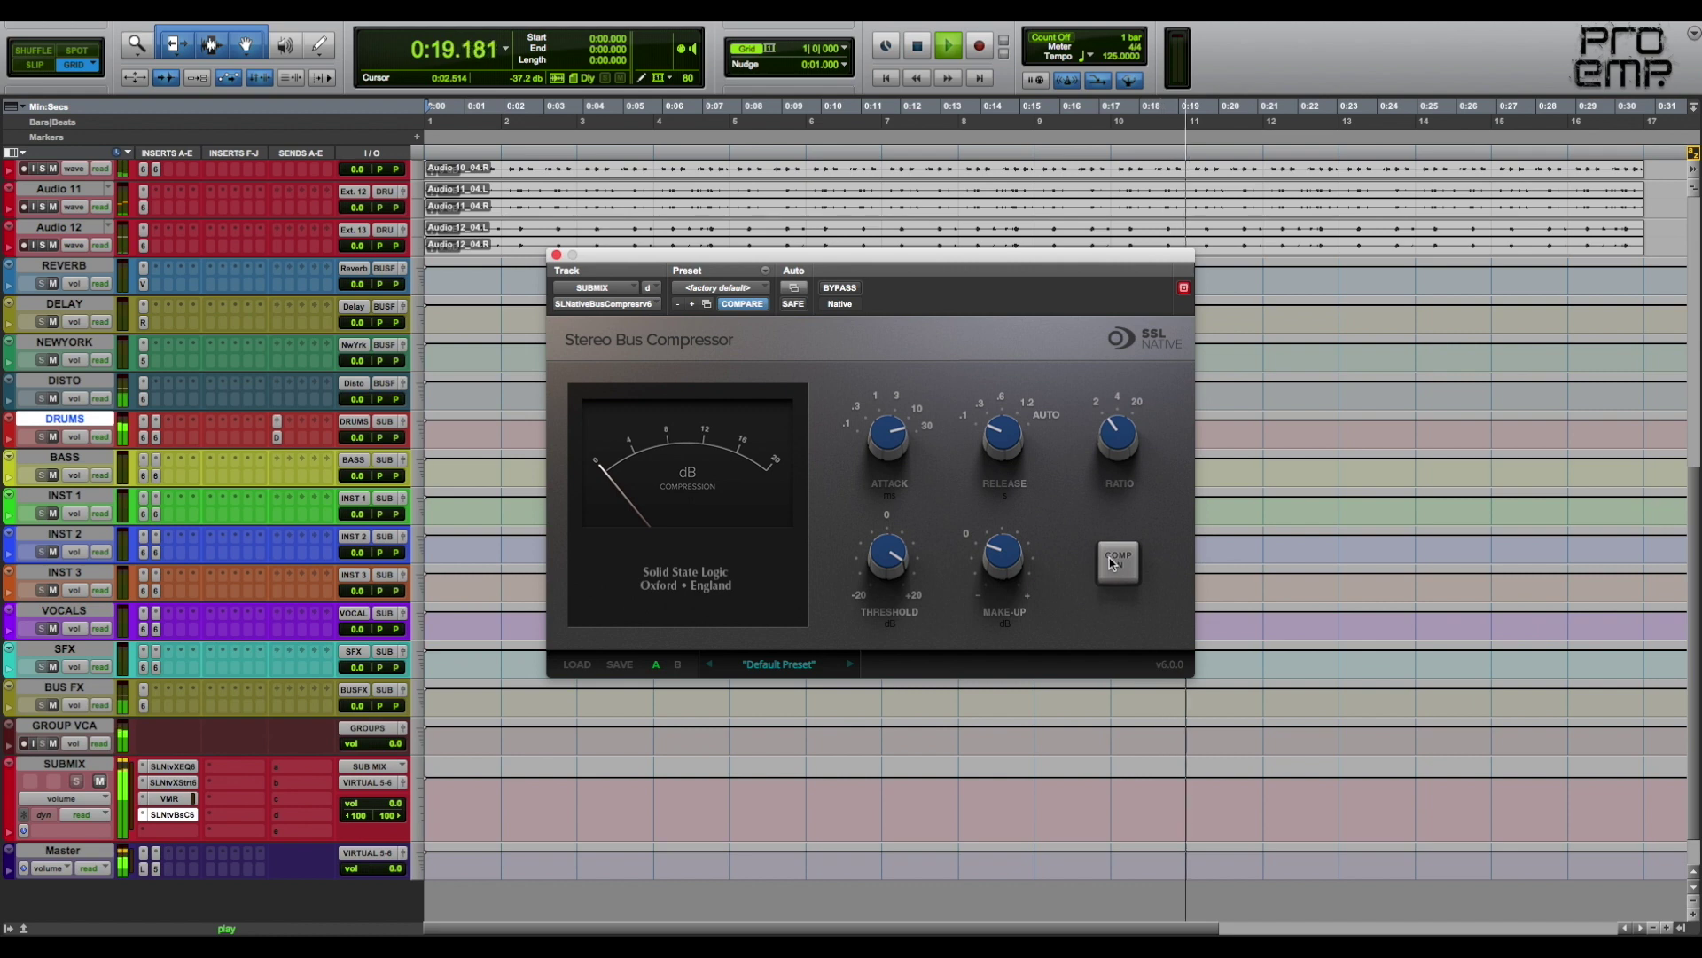
click(1113, 563)
drag(896, 556, 897, 557)
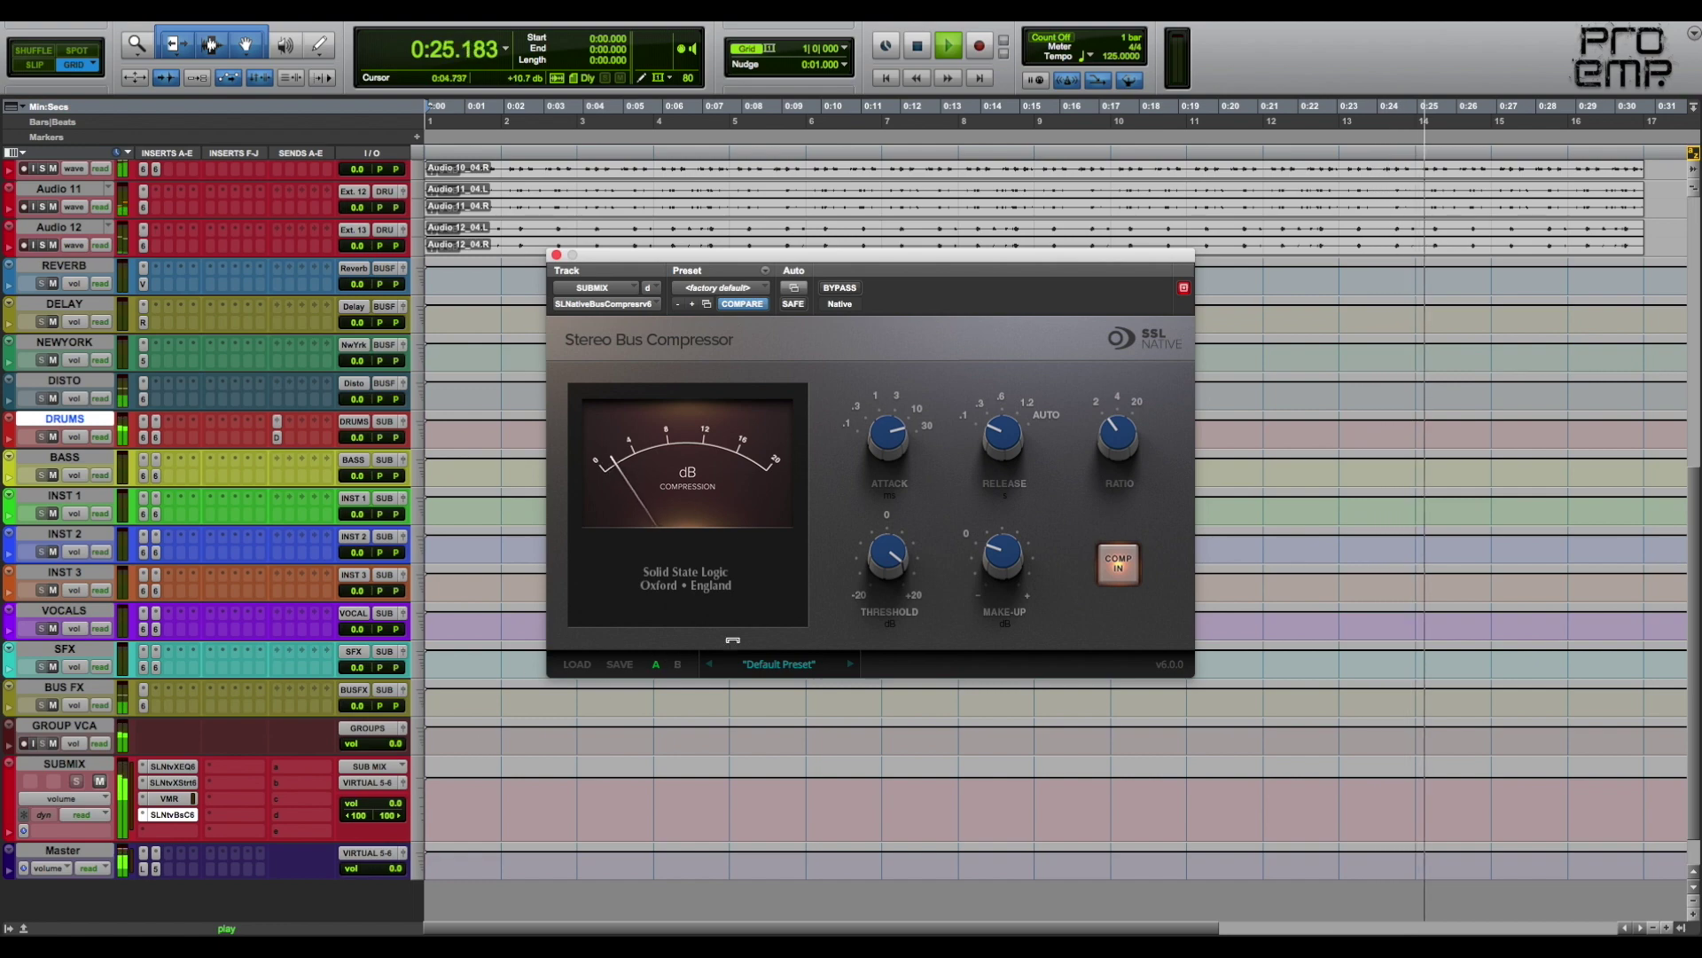
Close the Stereo Bus Compressor, stop playback, and select every track in the session
click(557, 257)
scroll(325, 420, up, 10)
scroll(325, 420, up, 1)
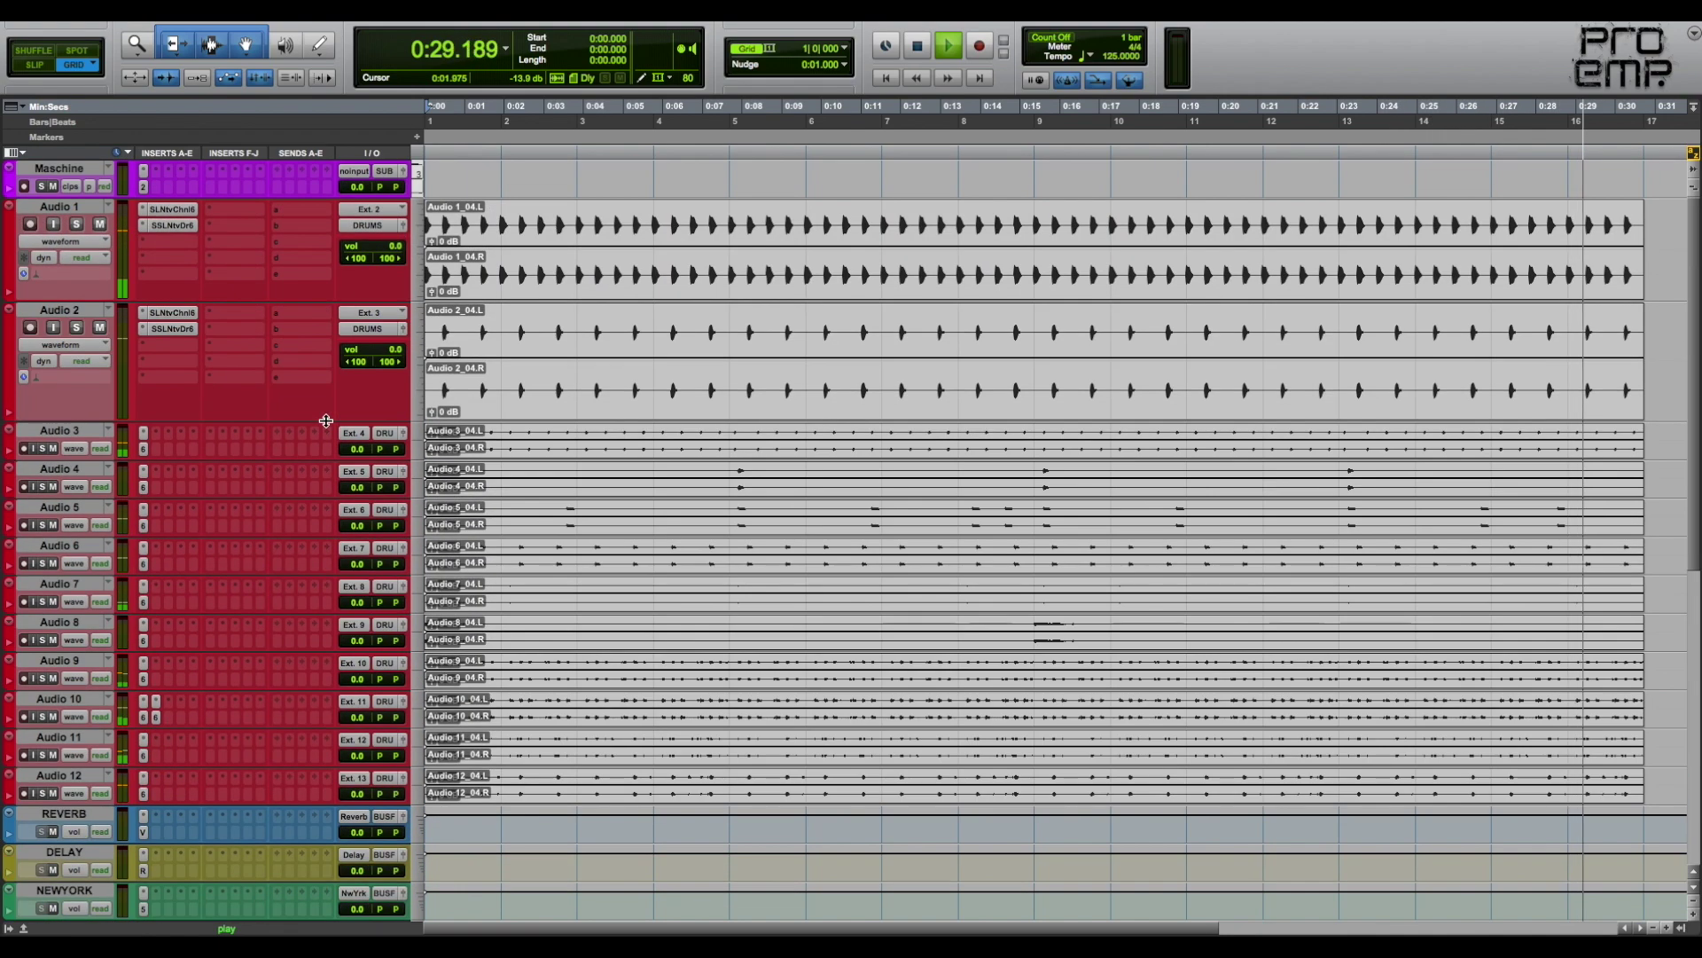
key(space)
scroll(84, 266, down, 15)
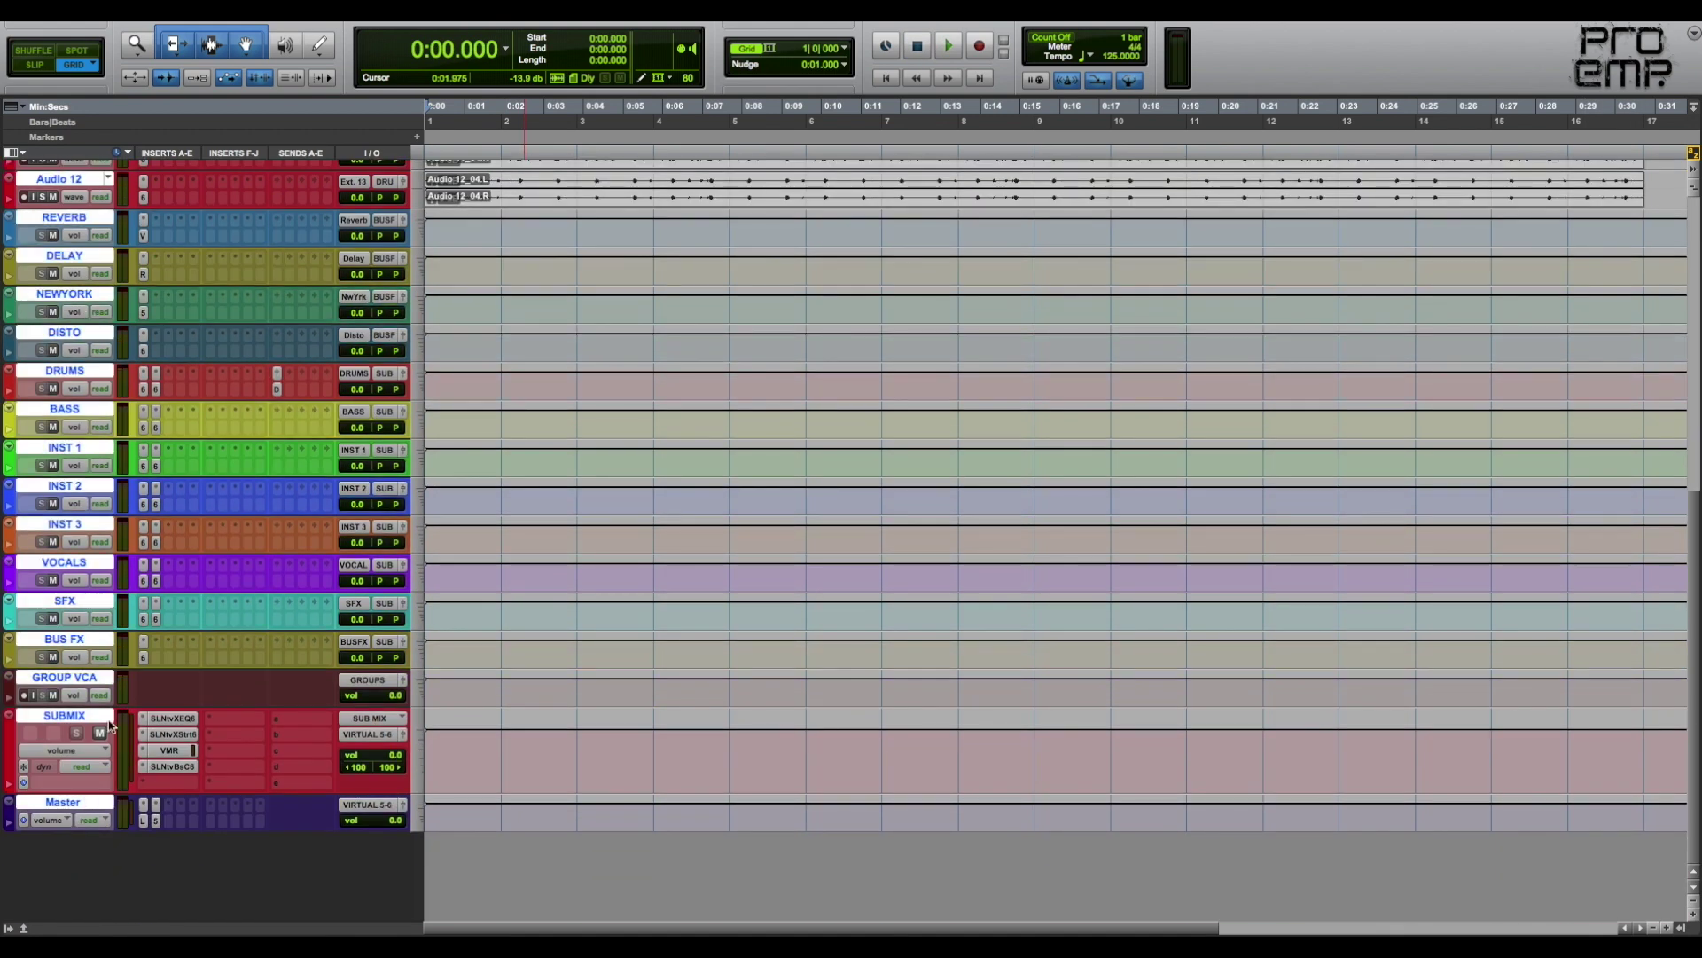
scroll(190, 536, up, 15)
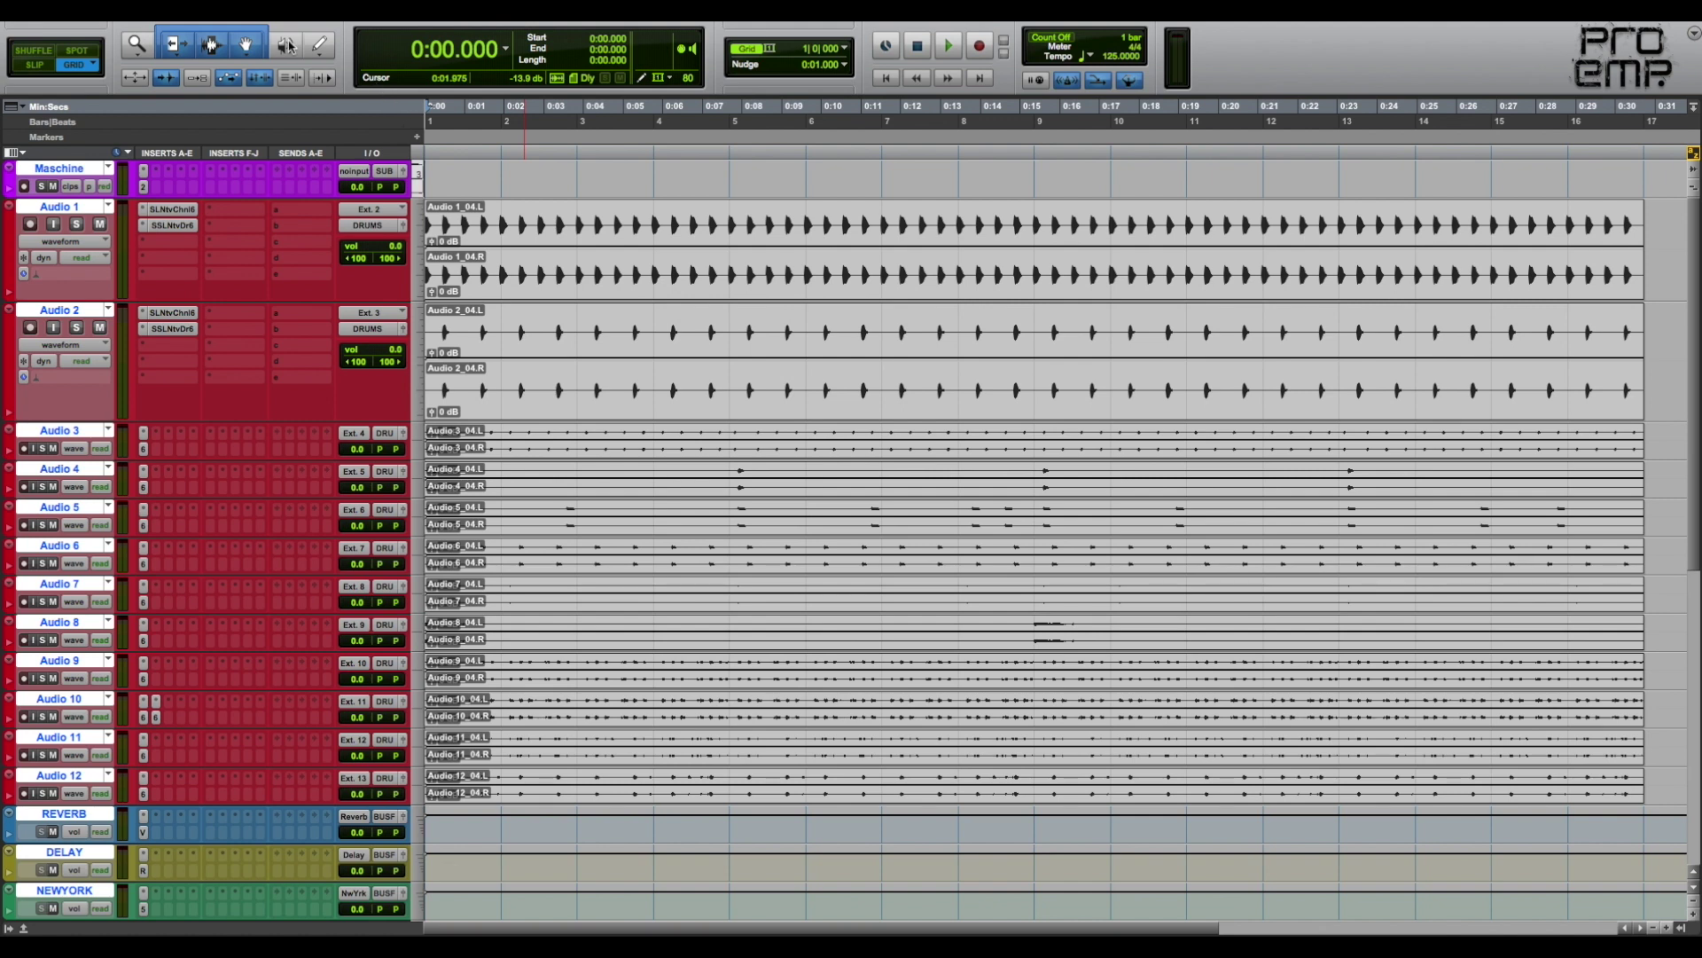
Play the mix with all inserts on the selected tracks bypassed, reactivate them during playback to compare, and stop
click(262, 25)
mouse_move(308, 187)
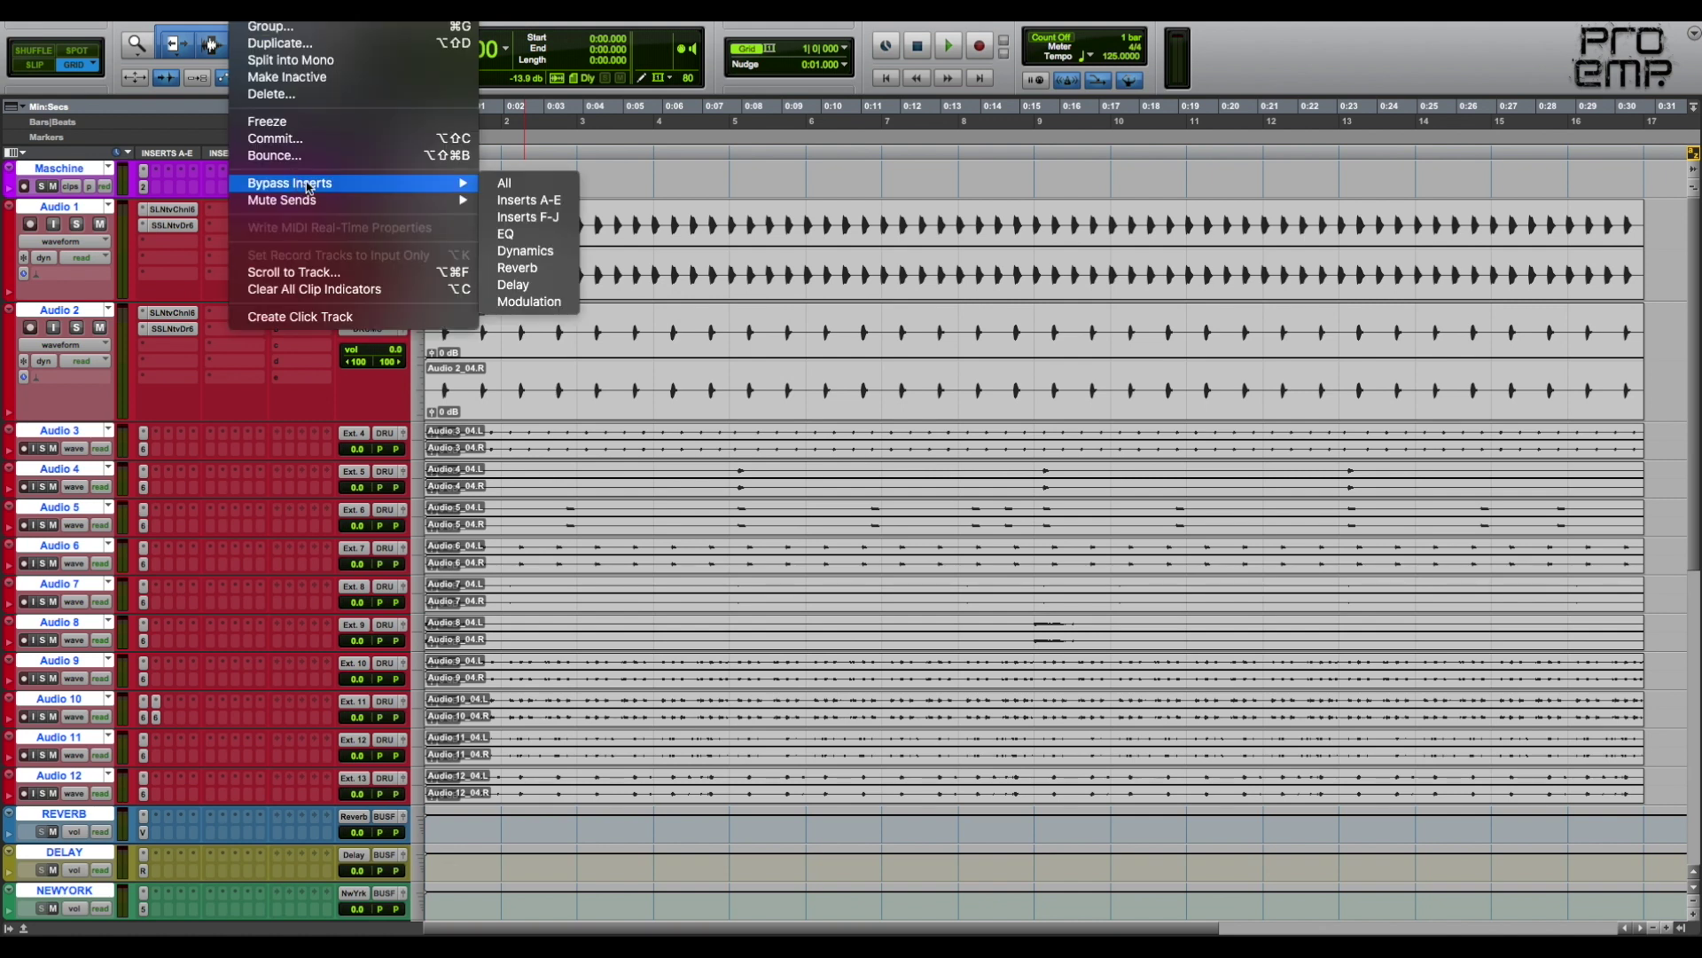
click(523, 187)
key(space)
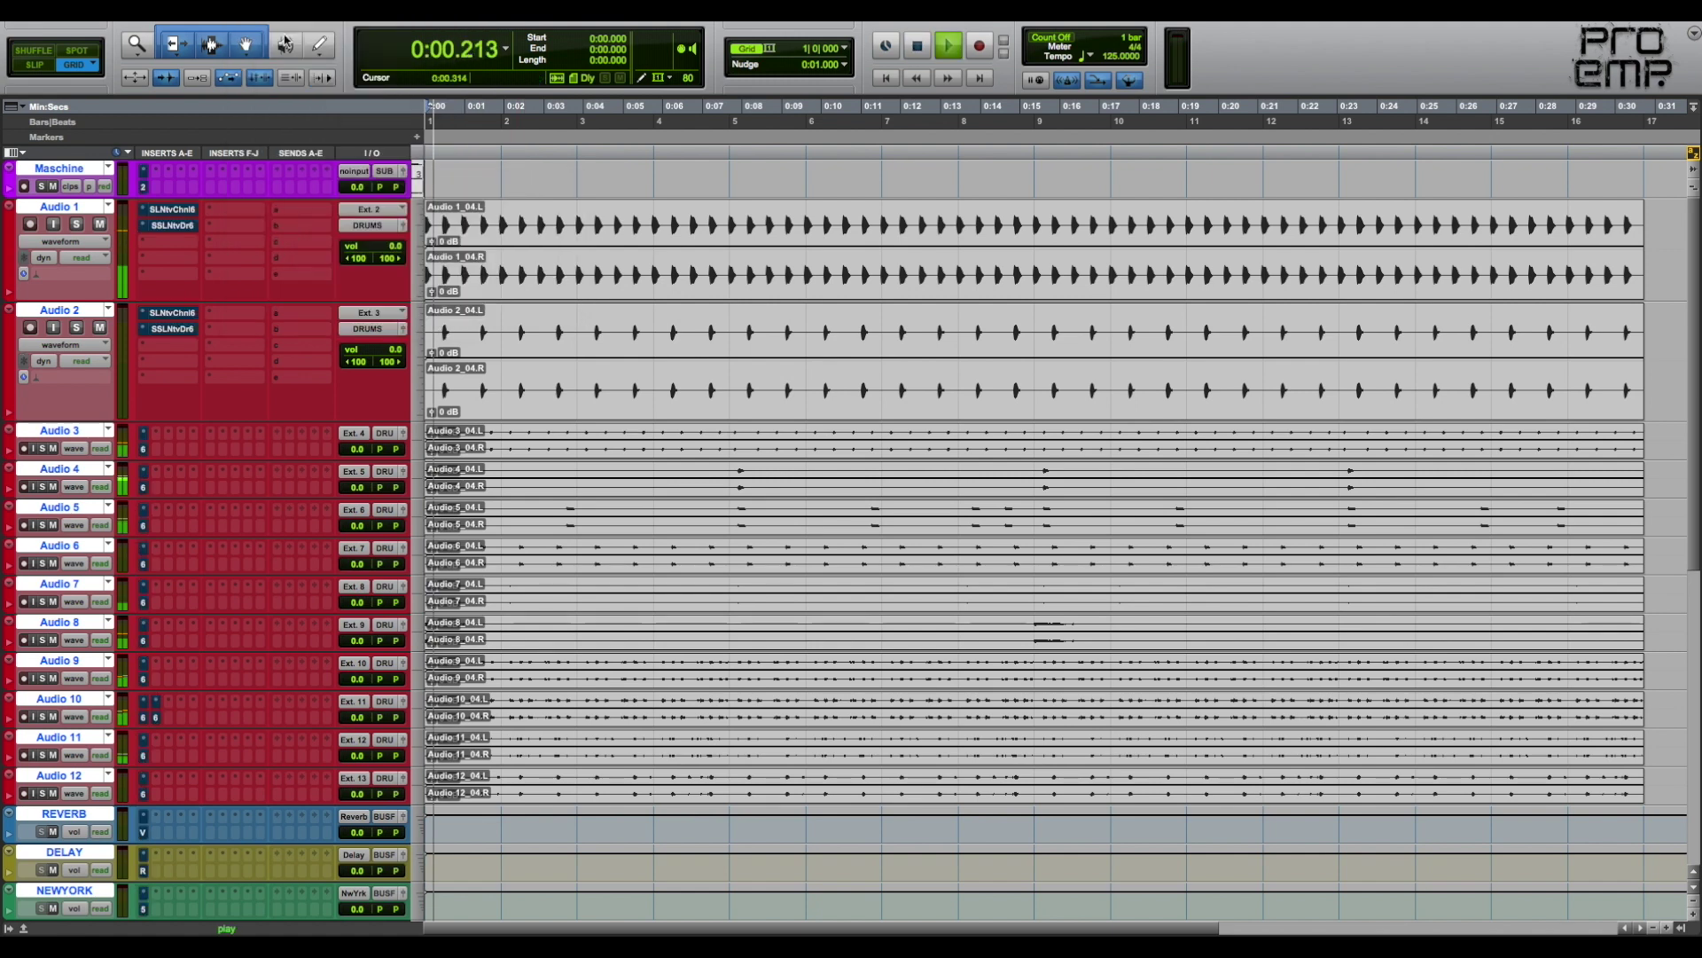
click(266, 10)
mouse_move(425, 183)
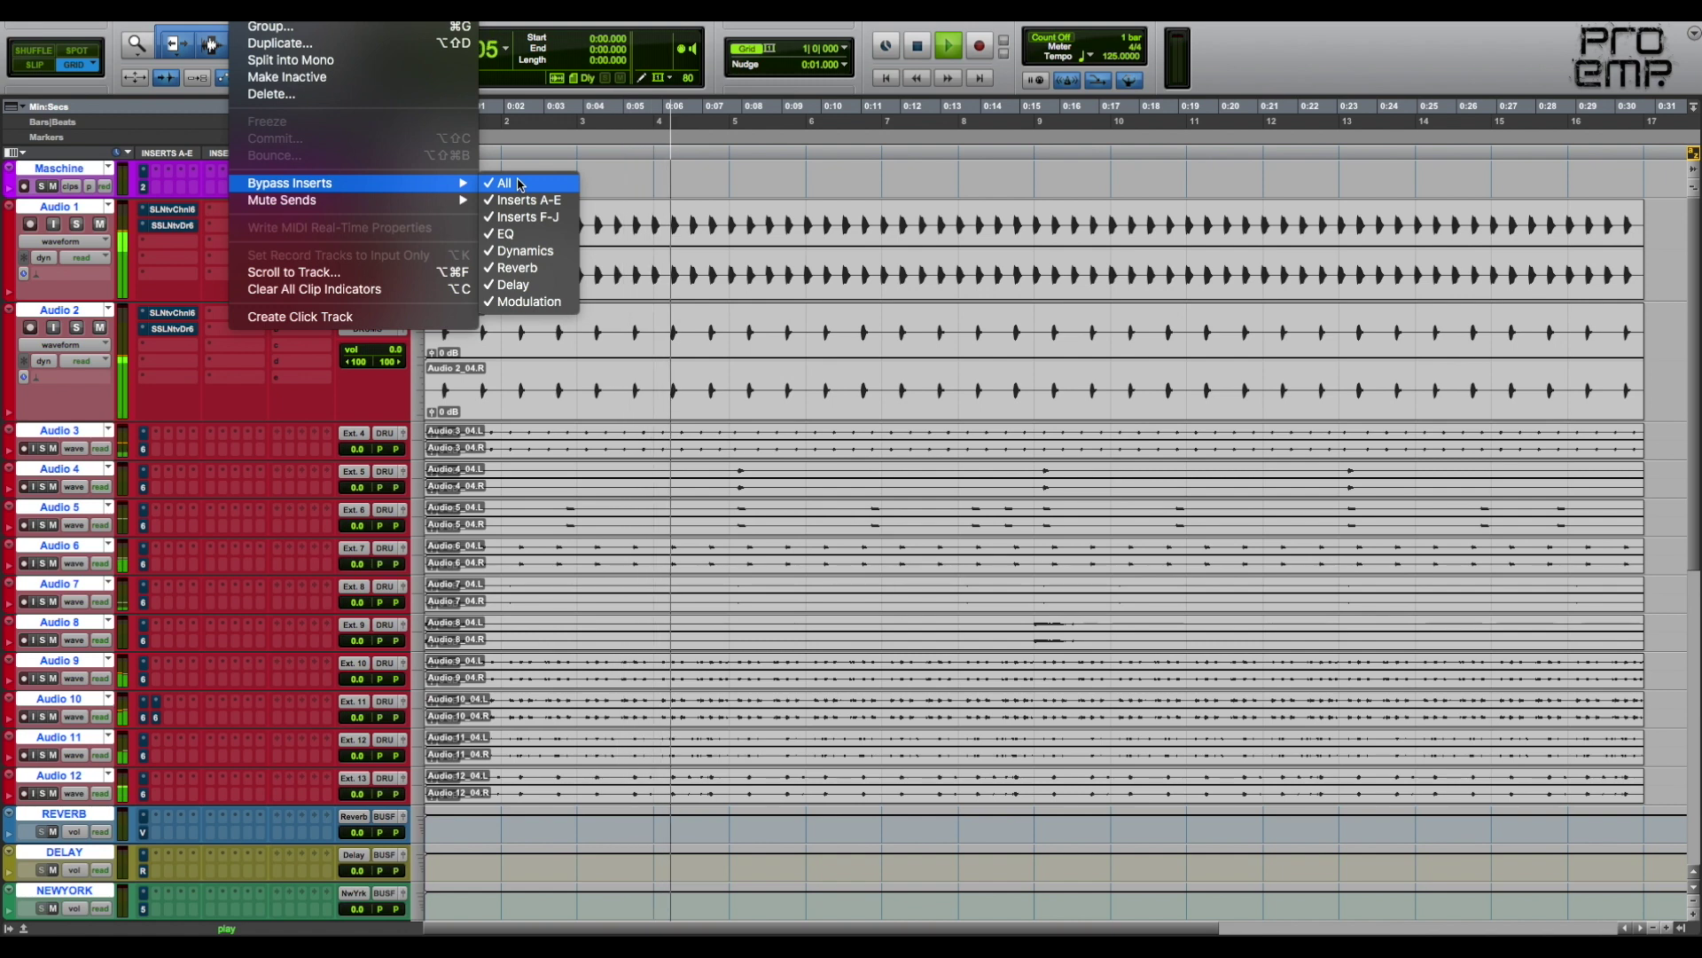
click(520, 183)
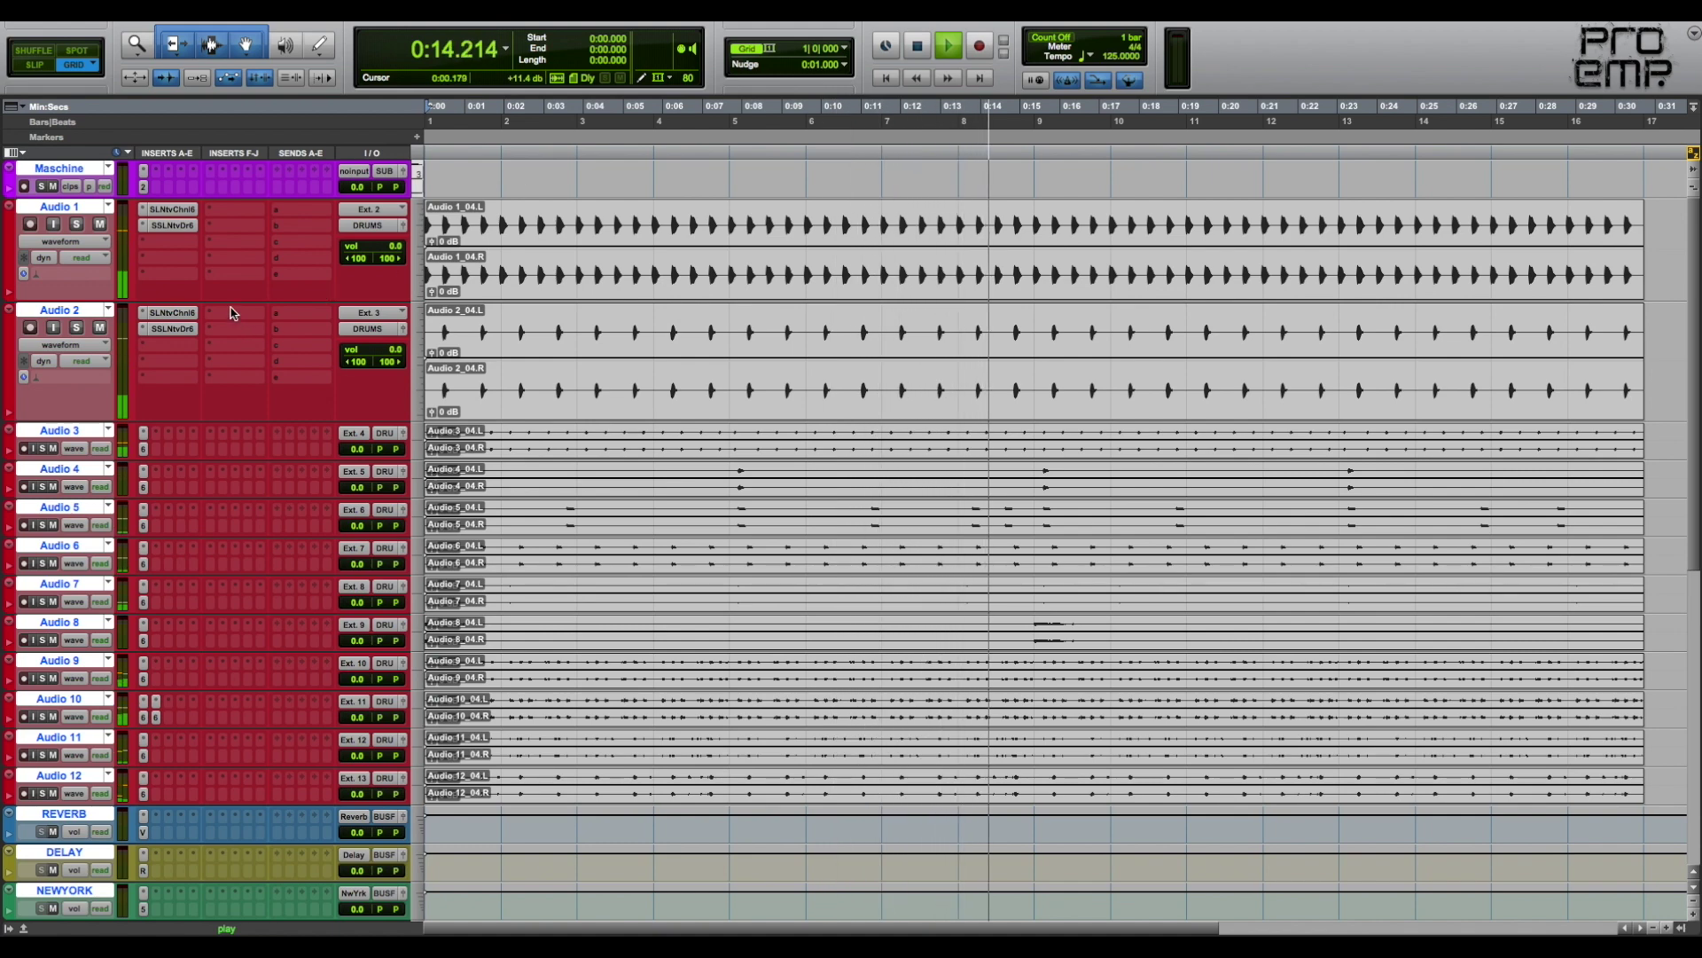
scroll(232, 312, down, 10)
scroll(232, 308, down, 5)
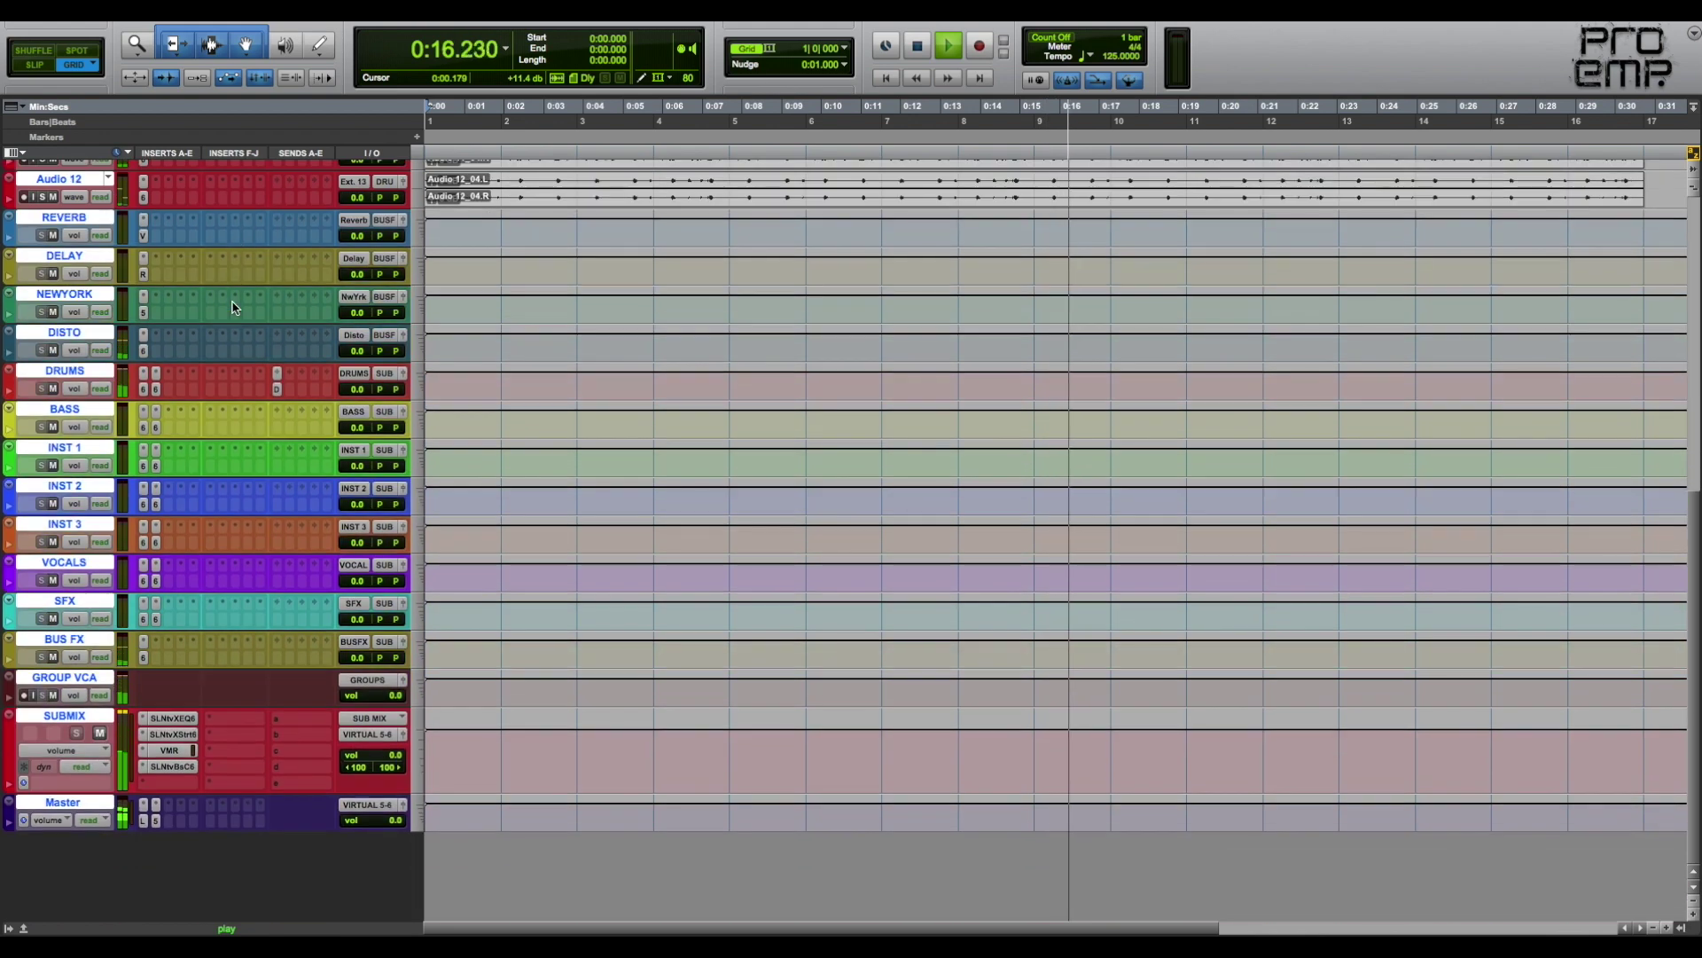
key(space)
Move SUBMIX's Virtual Mix Rack to insert slot E and add a Trimmer module with its trim at about -6.1 dB
drag(173, 787, 171, 783)
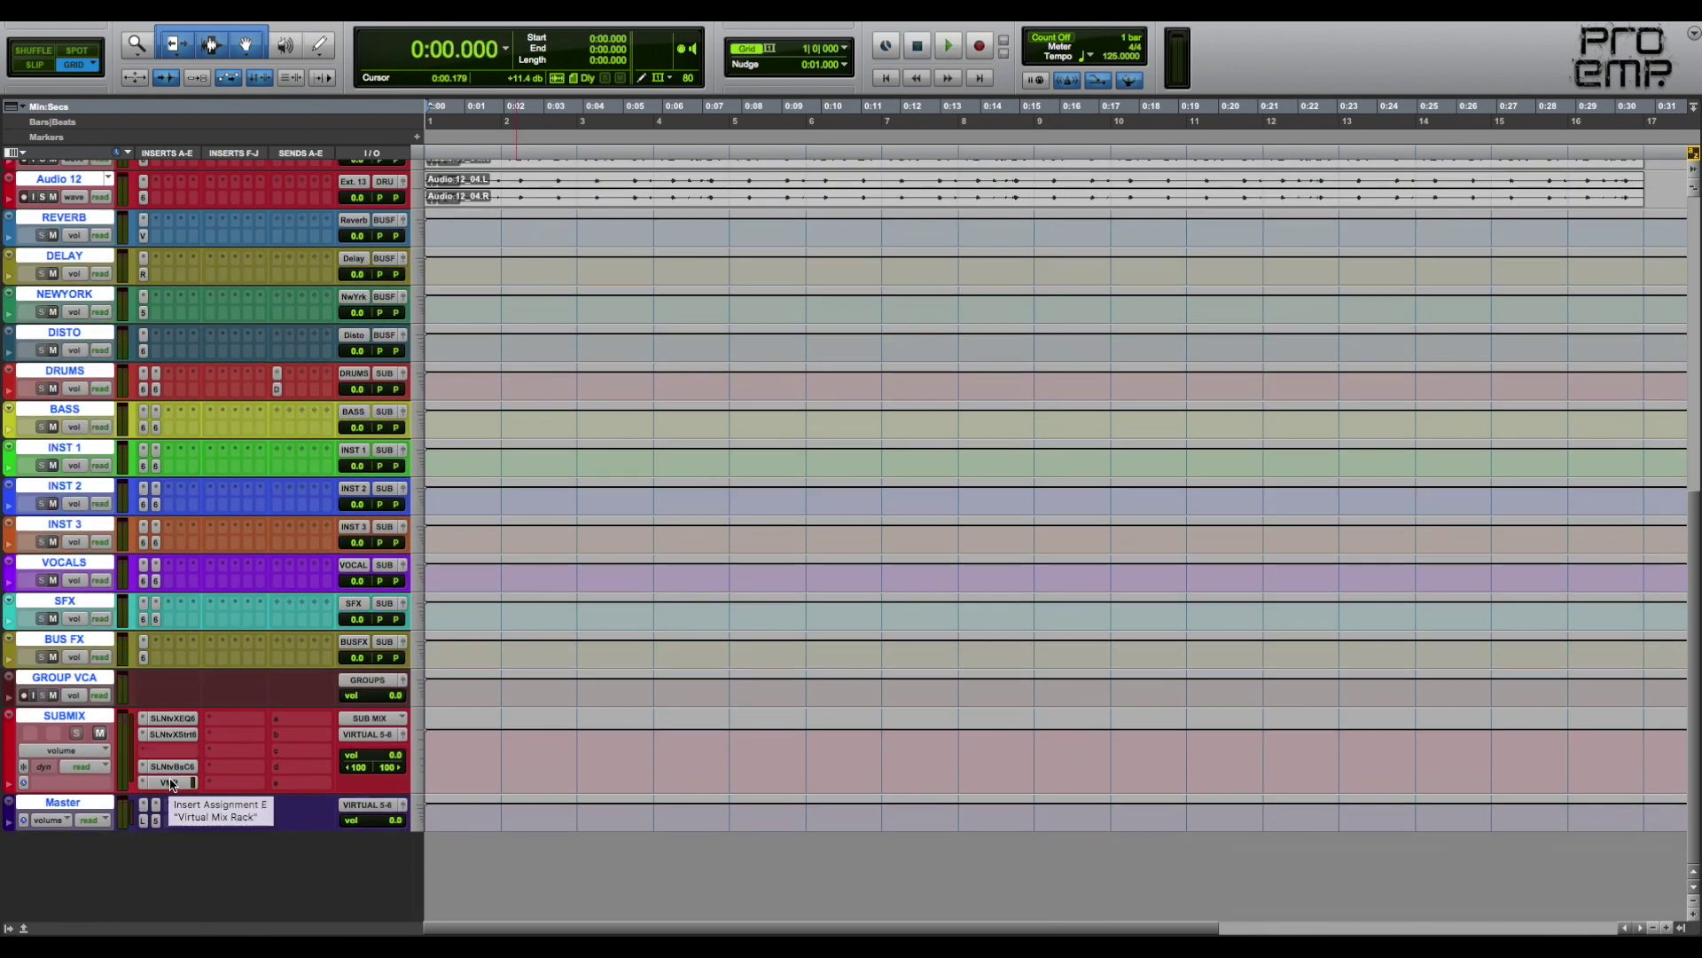
click(169, 782)
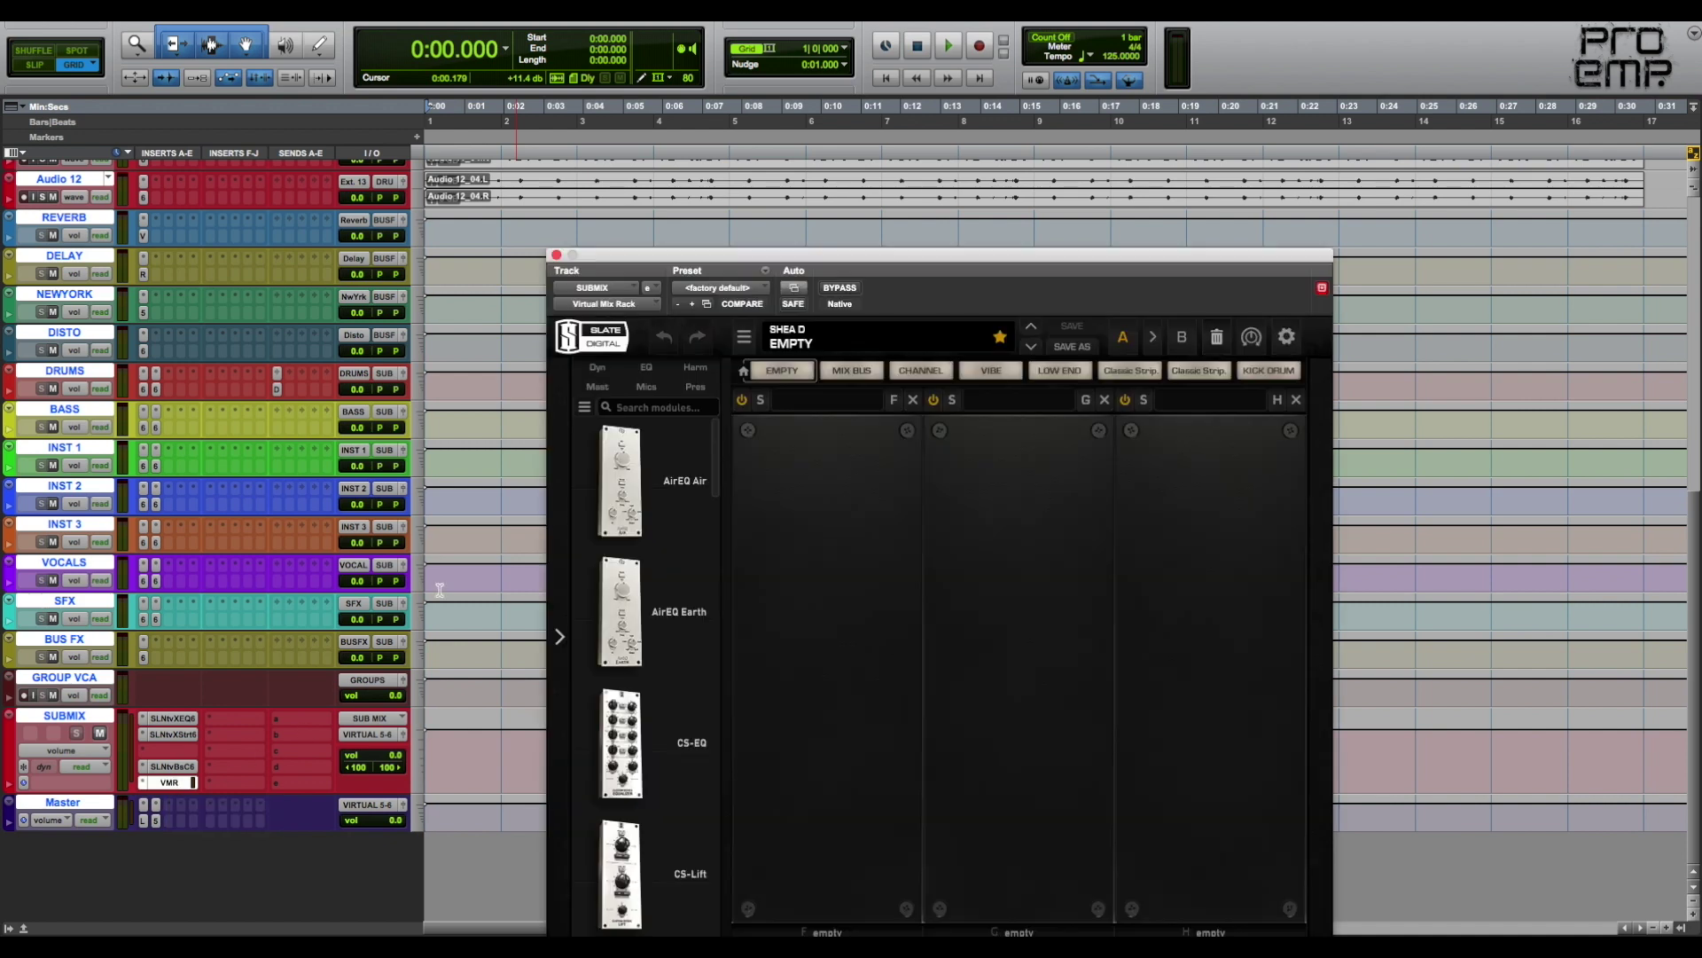
scroll(620, 531, down, 15)
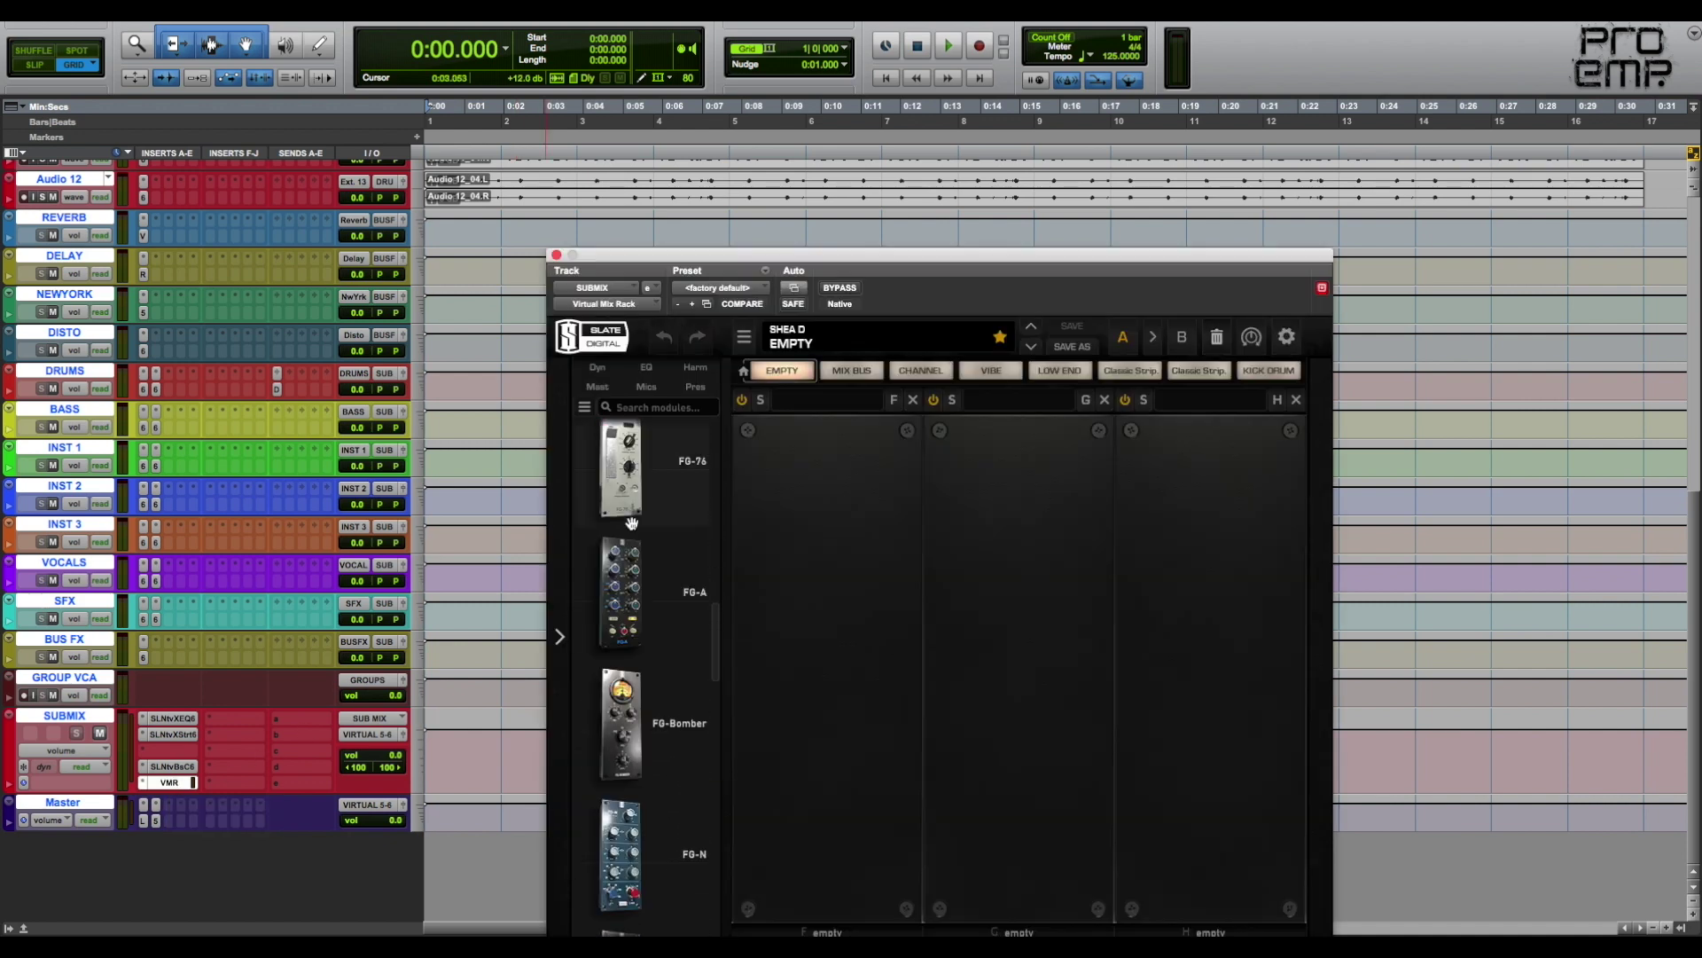
scroll(626, 540, down, 15)
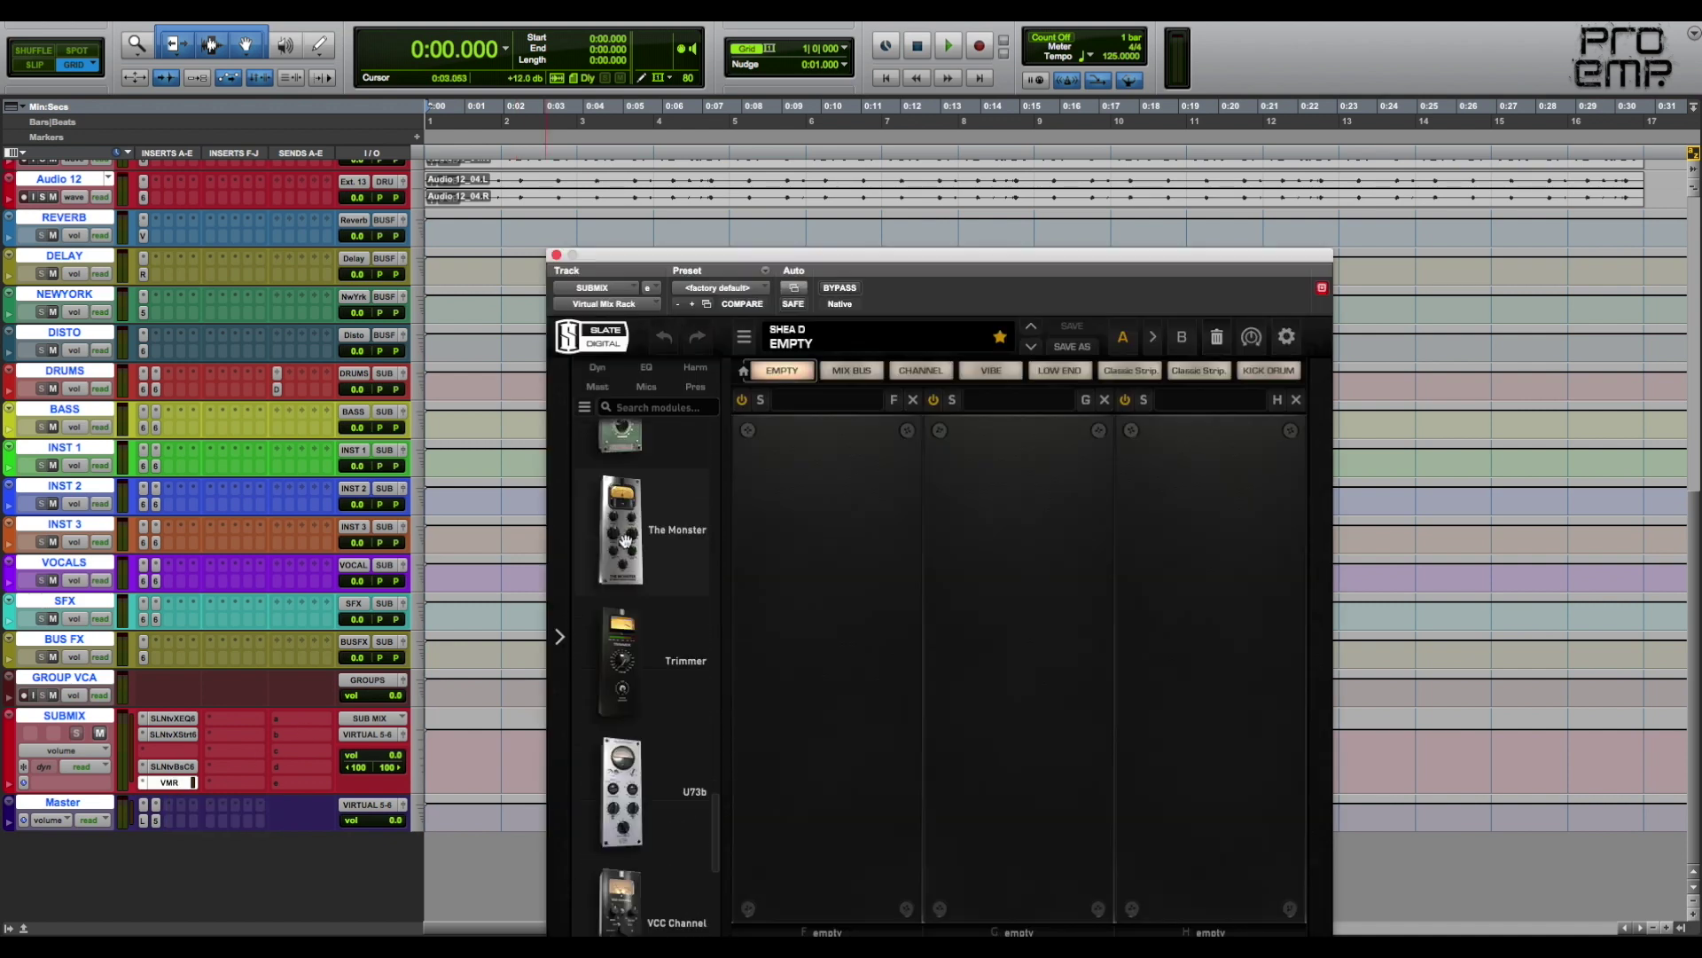
drag(682, 611, 833, 666)
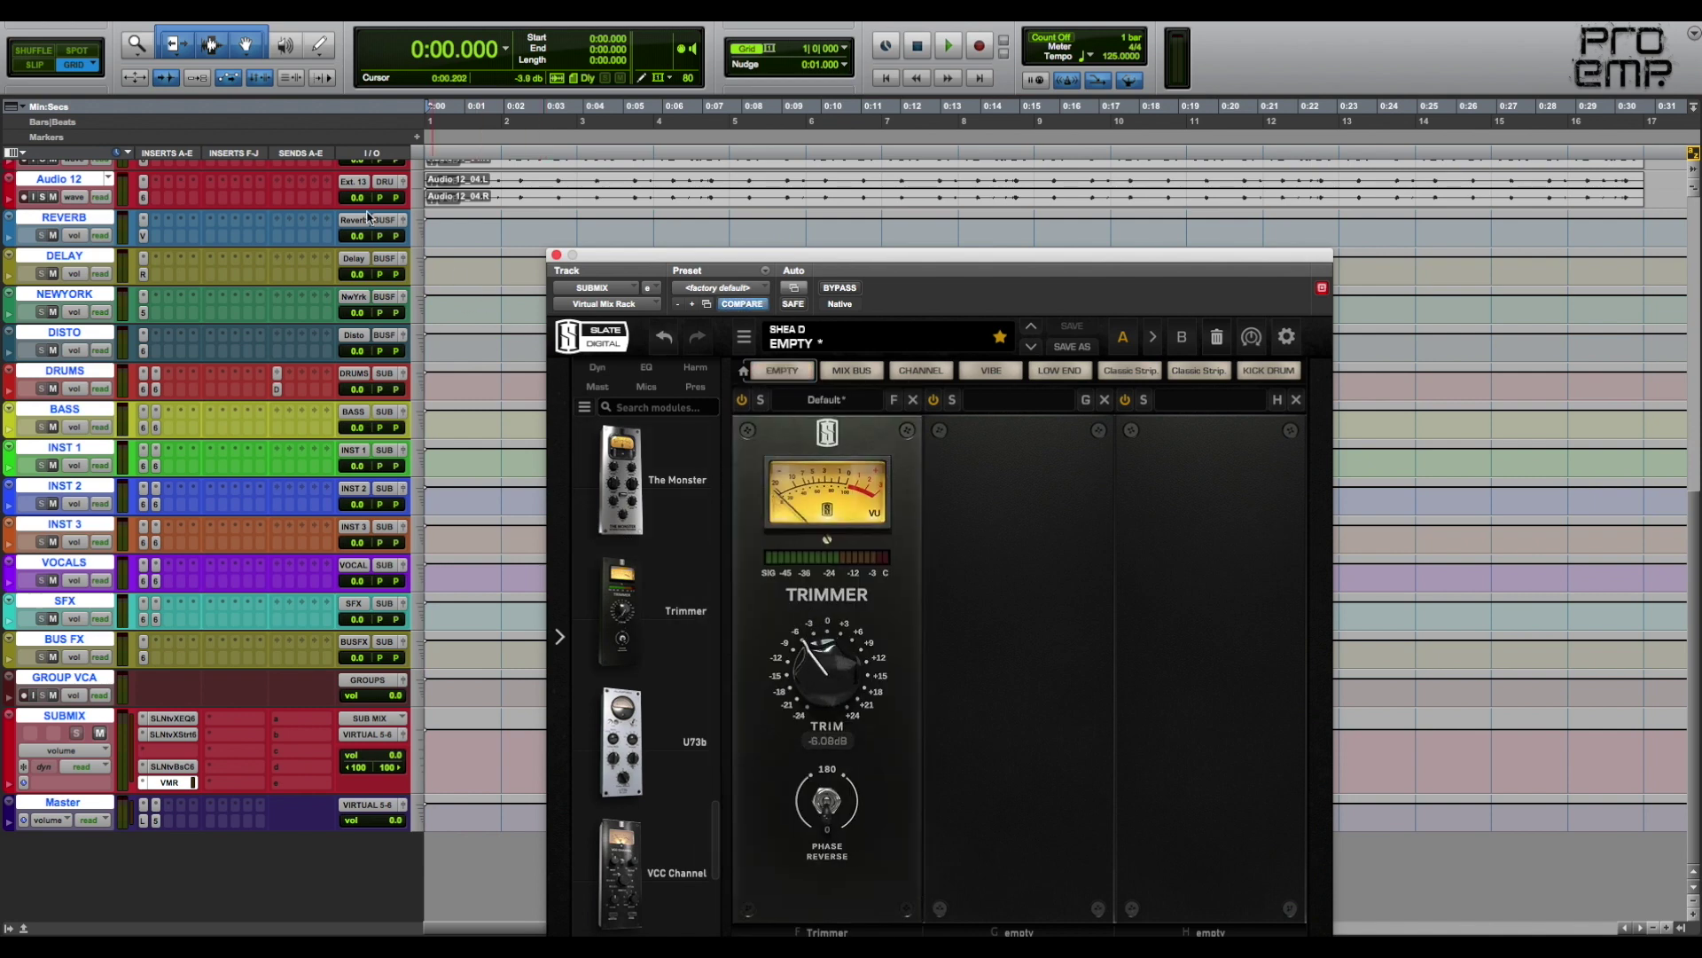
Audition the mix with the inserts bypassed again, including the Virtual Mix Rack, and reactivate all inserts to compare it through the Trimmer
super+click(168, 782)
key(space)
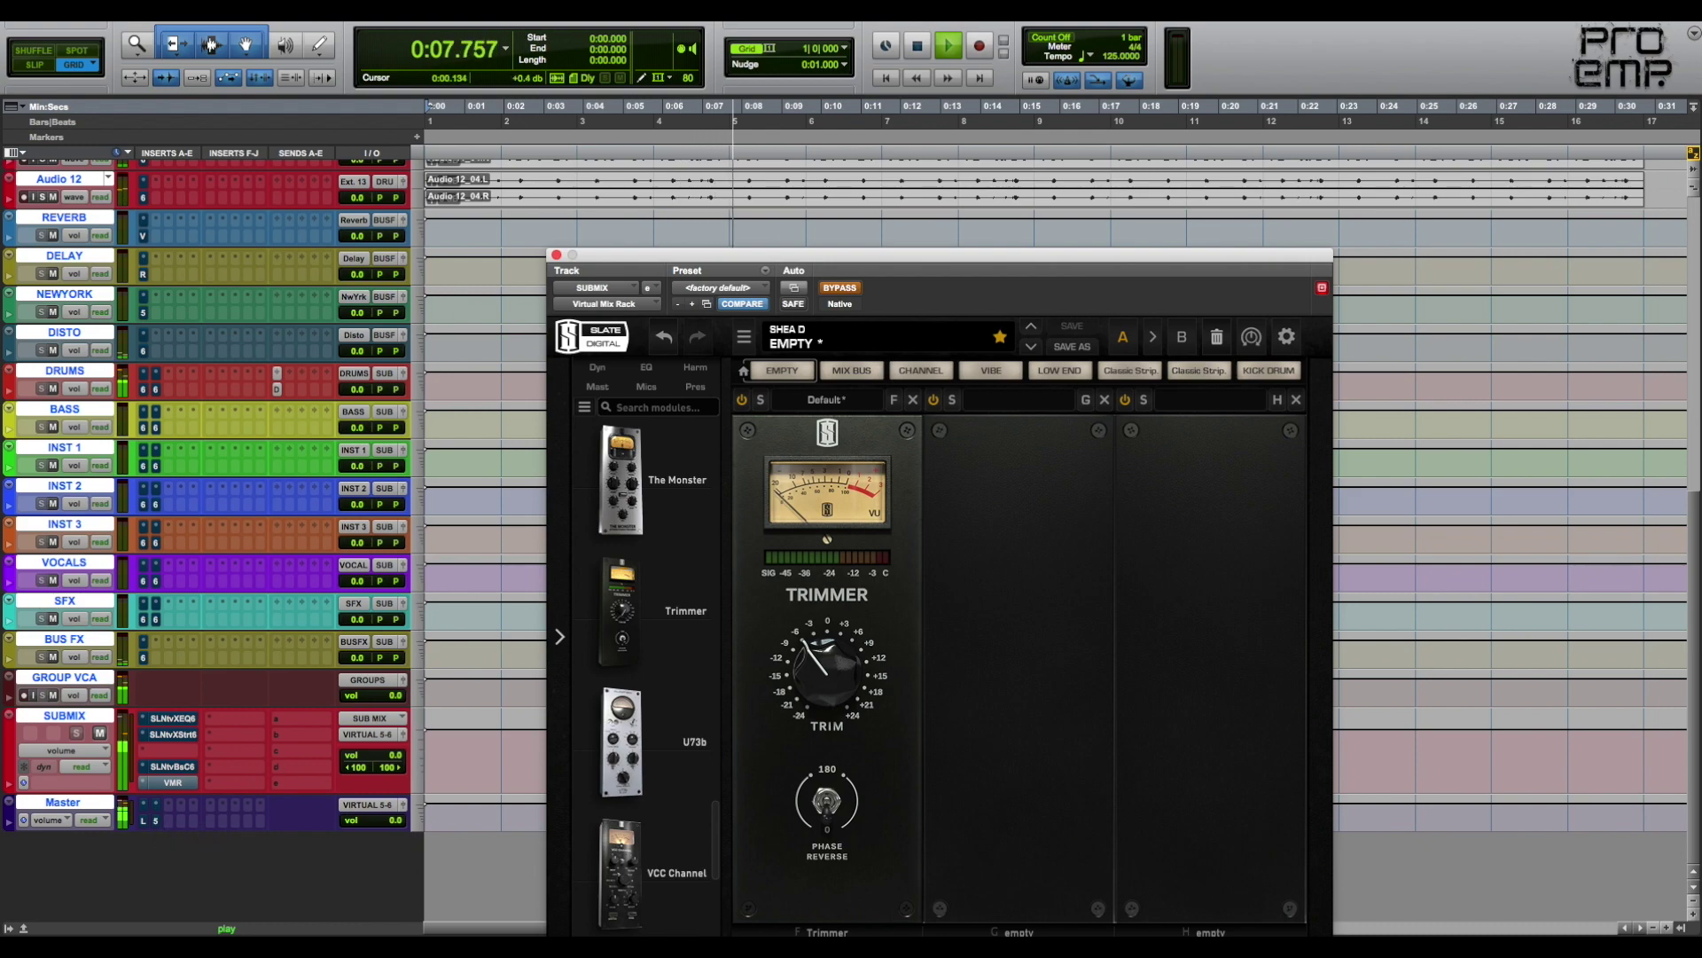
click(199, 9)
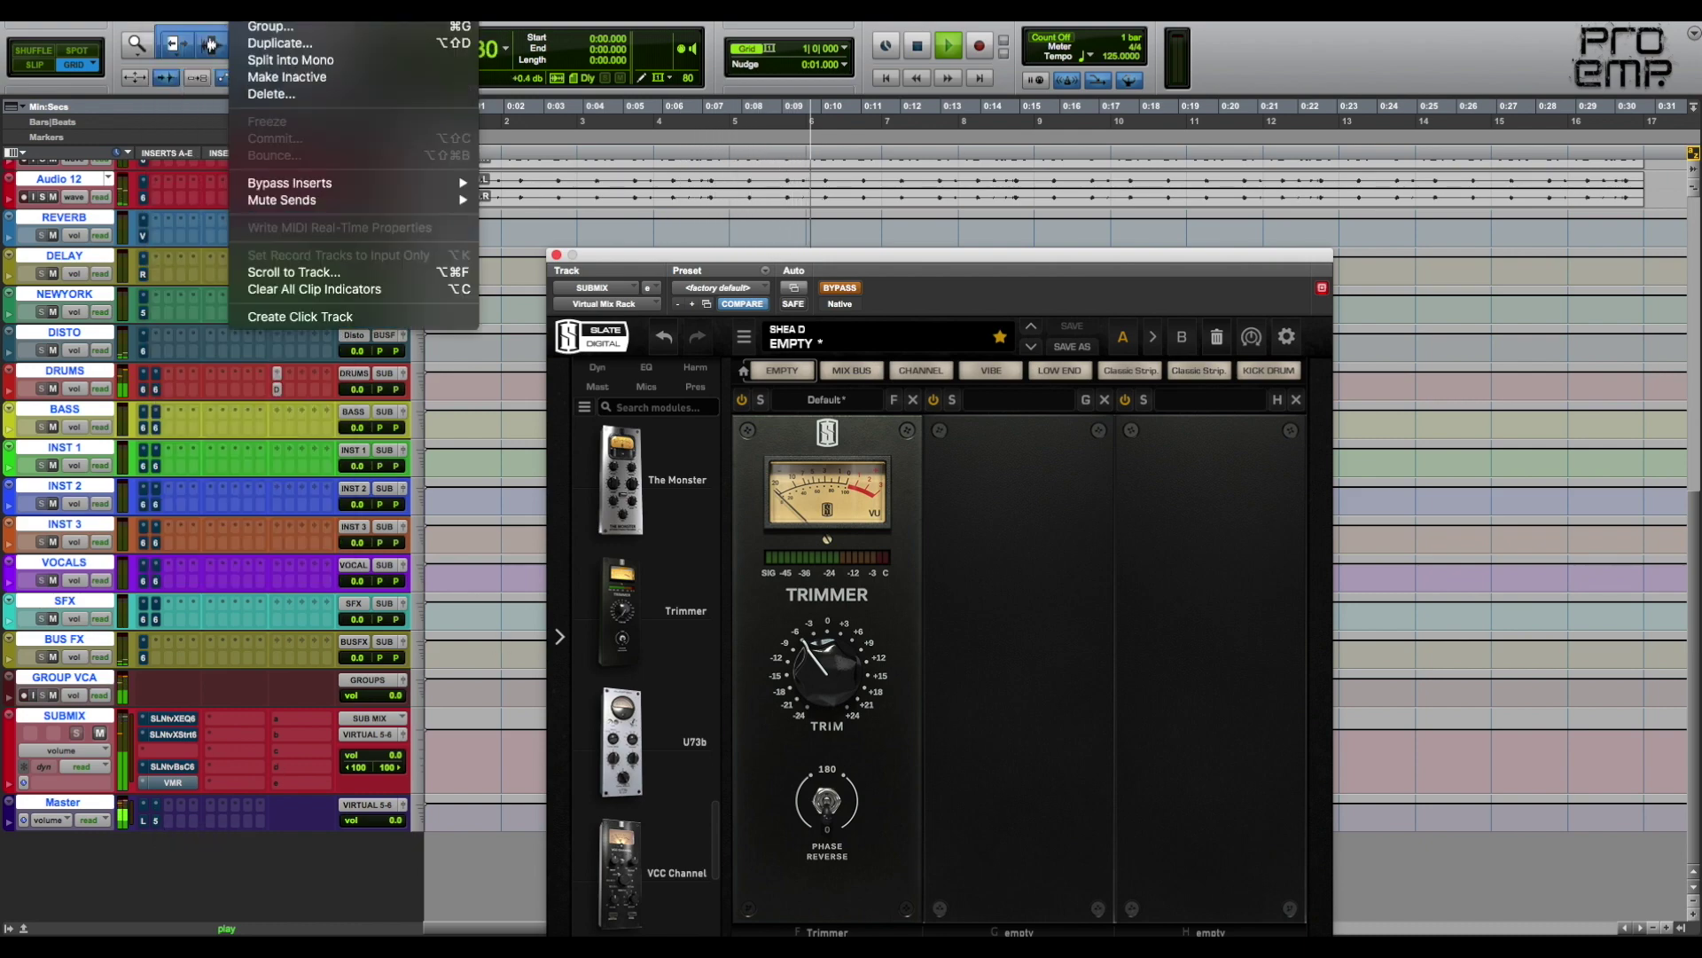
click(544, 183)
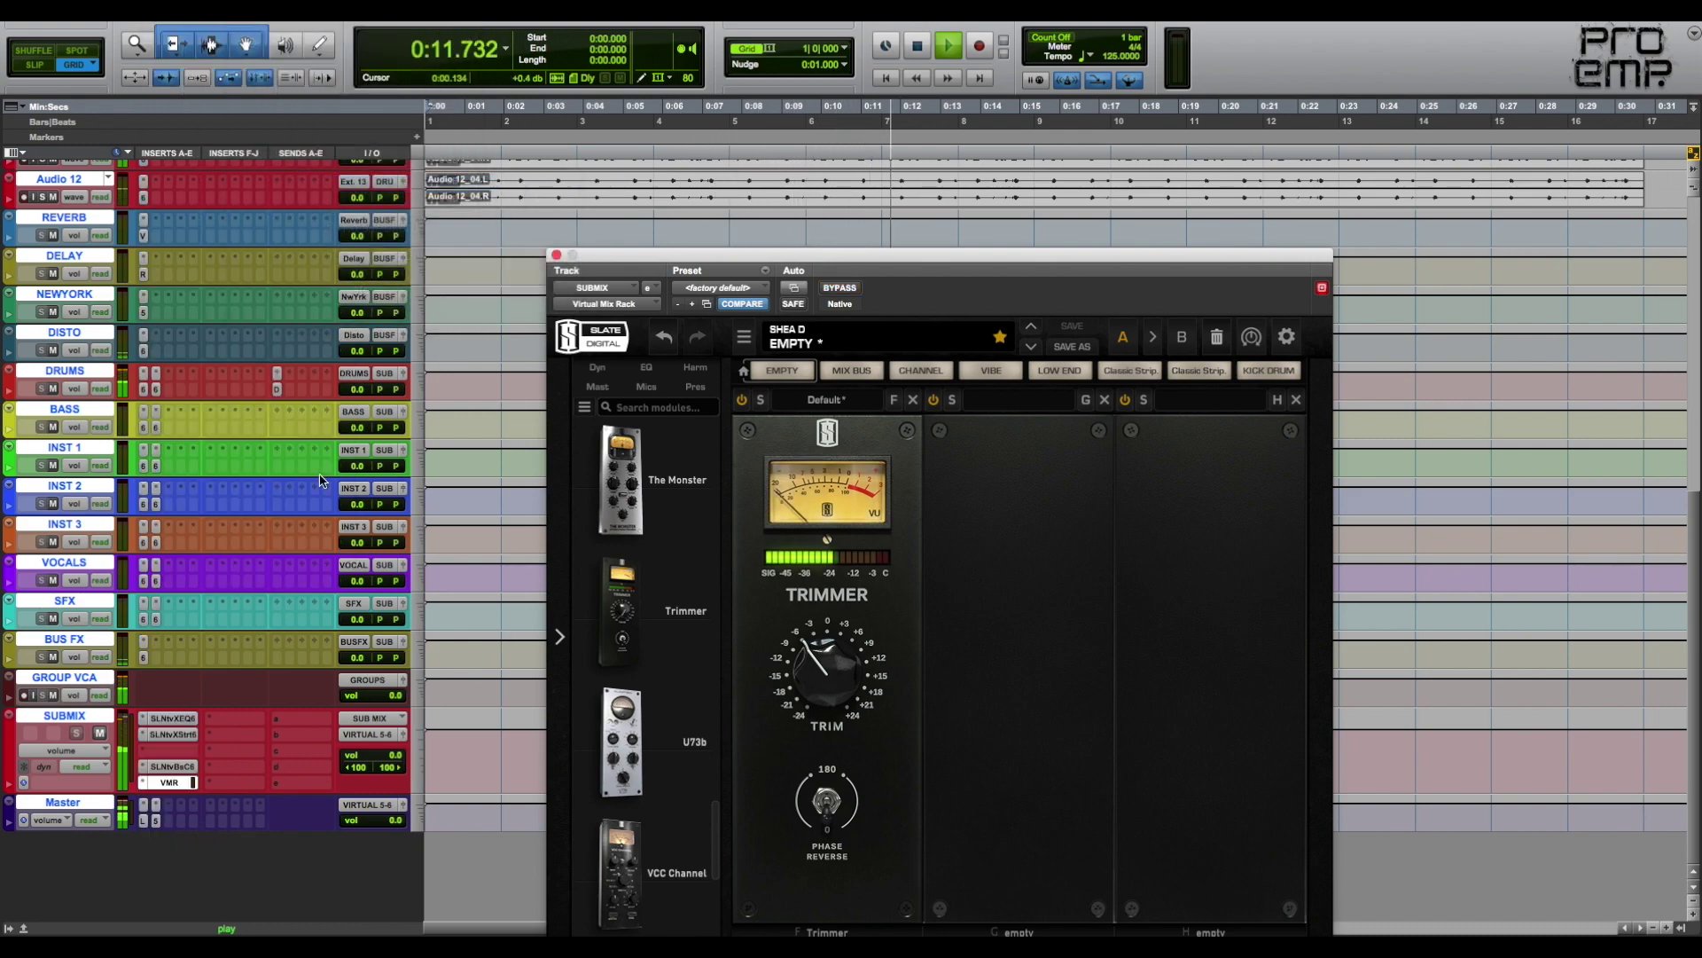
Raise the SUBMIX Trimmer's trim during playback to level-match the processed mix, stop playback, and close the Virtual Mix Rack
mouse_move(834, 691)
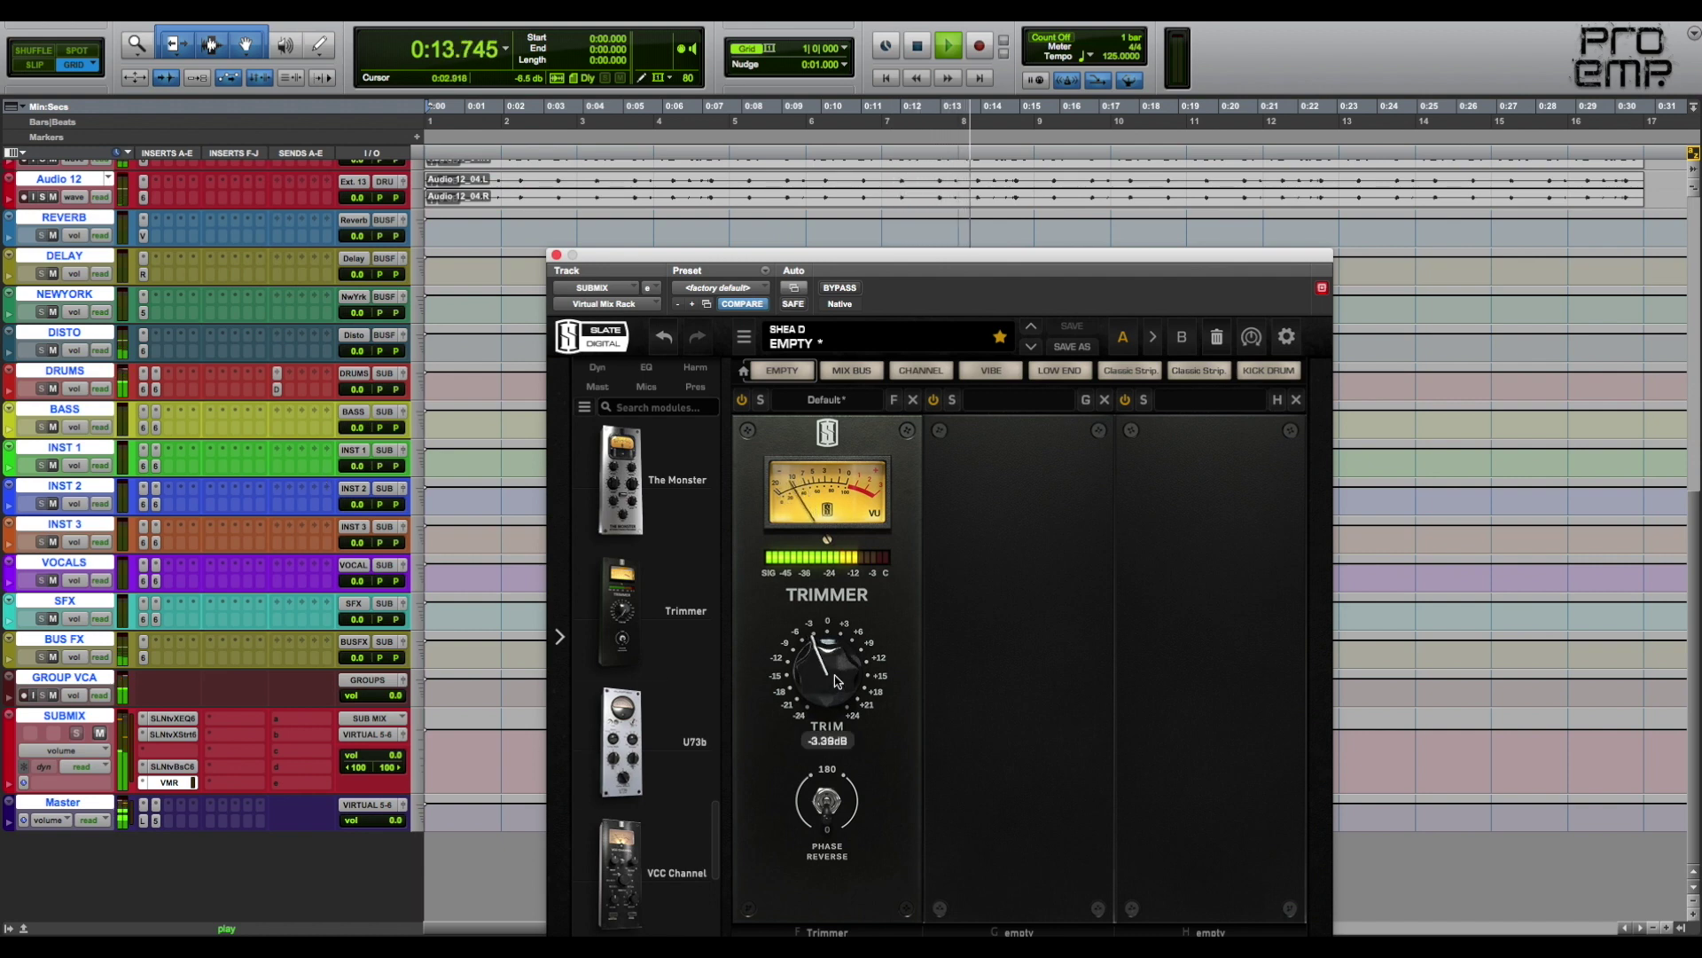
drag(836, 681, 833, 670)
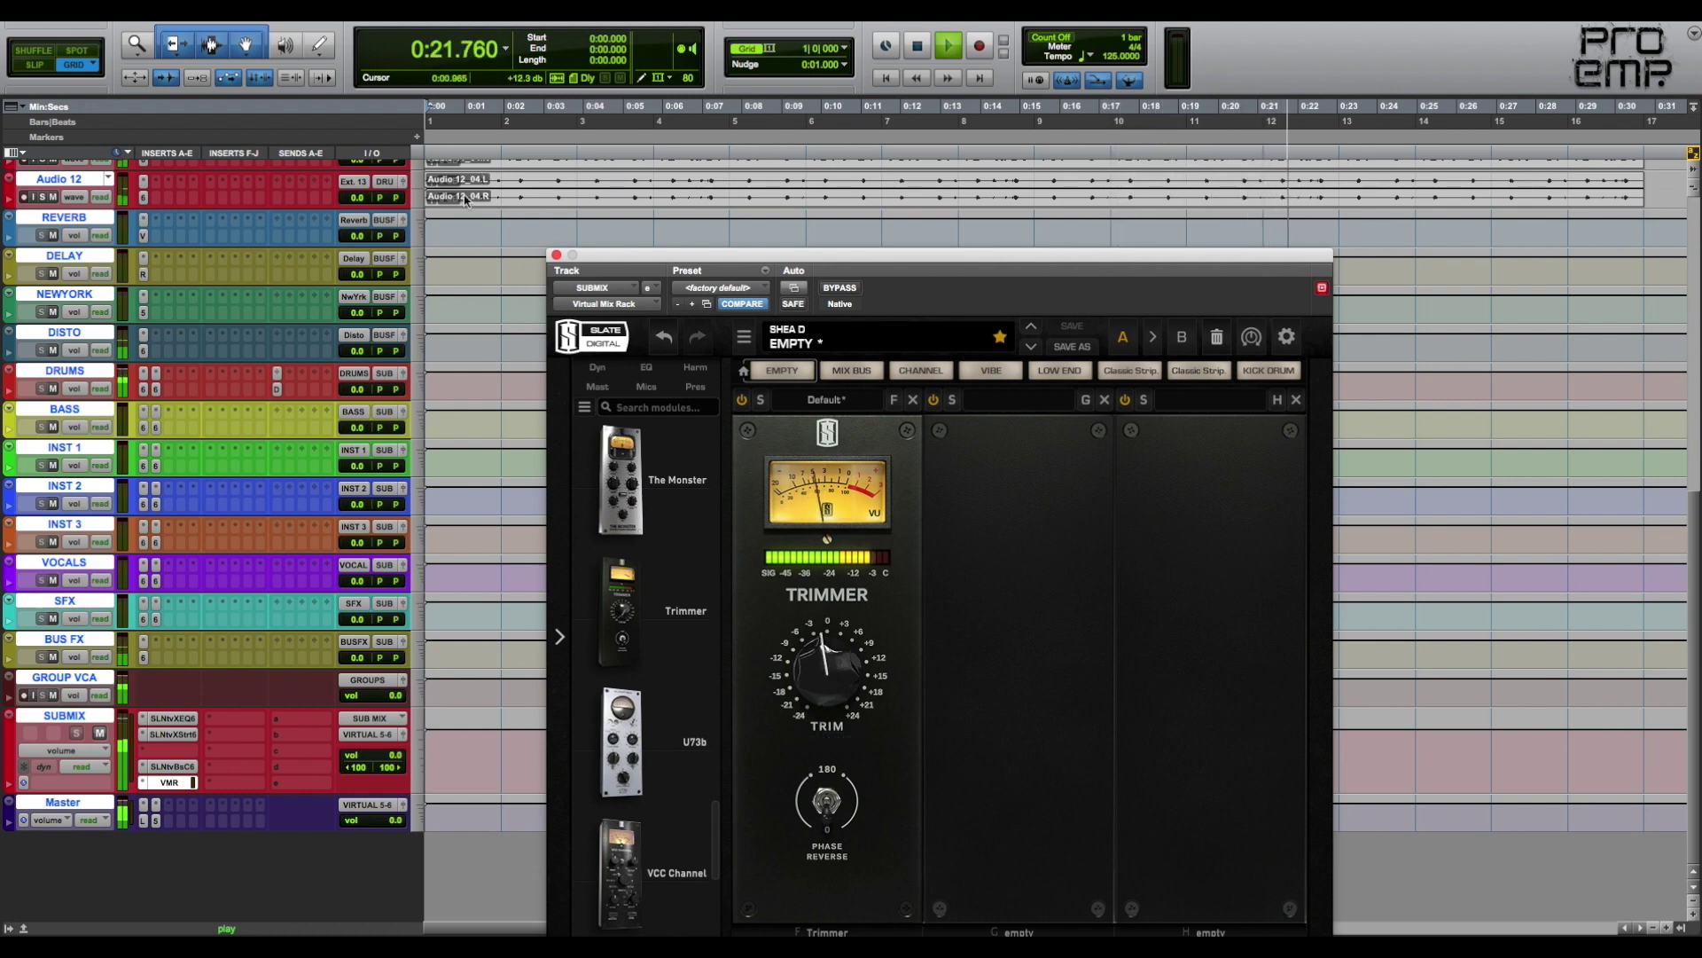
key(space)
click(557, 257)
scroll(692, 229, up, 10)
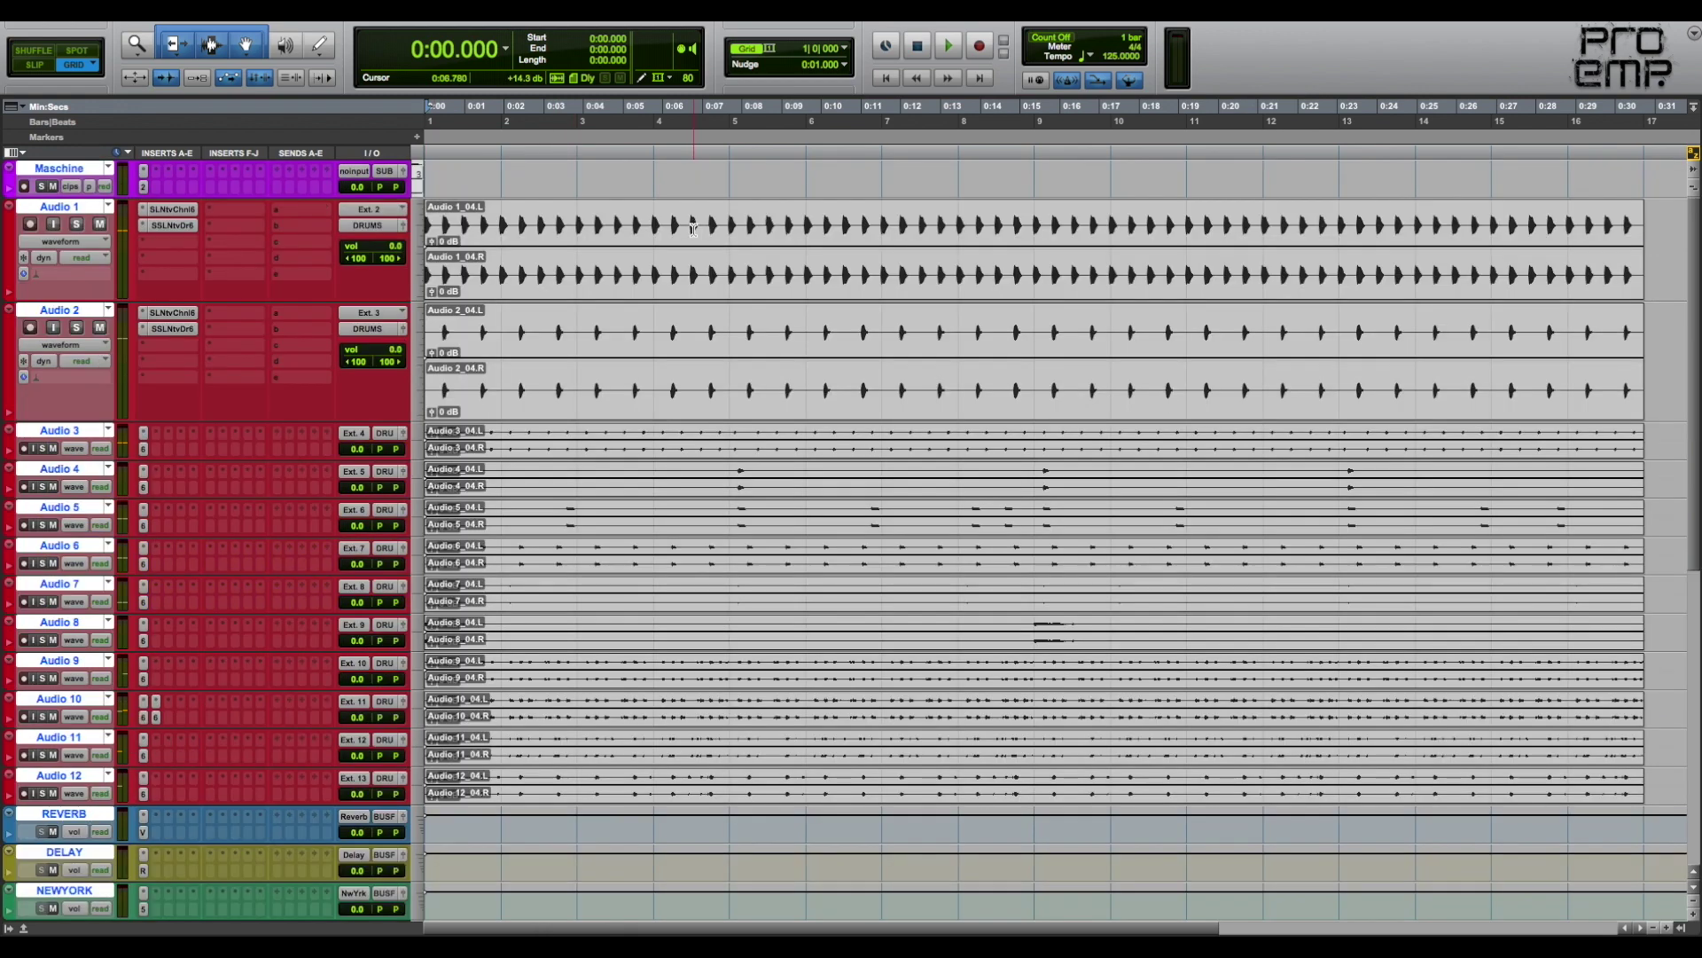